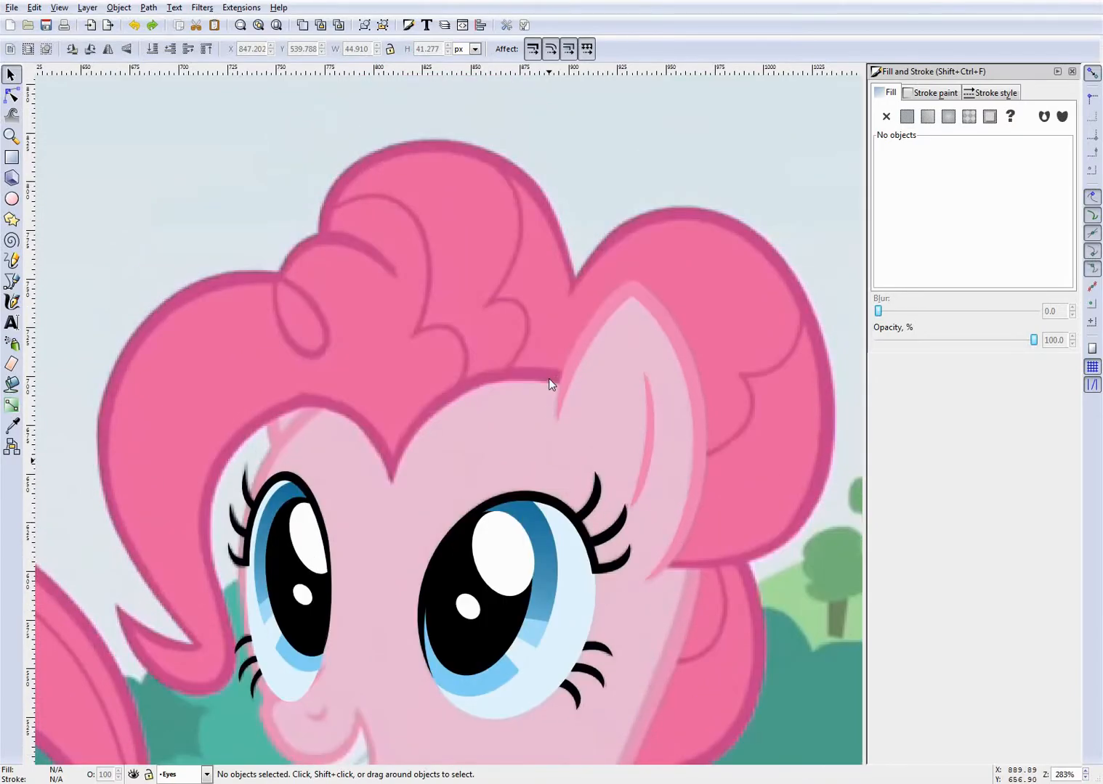
scroll(548, 379, "down", 1)
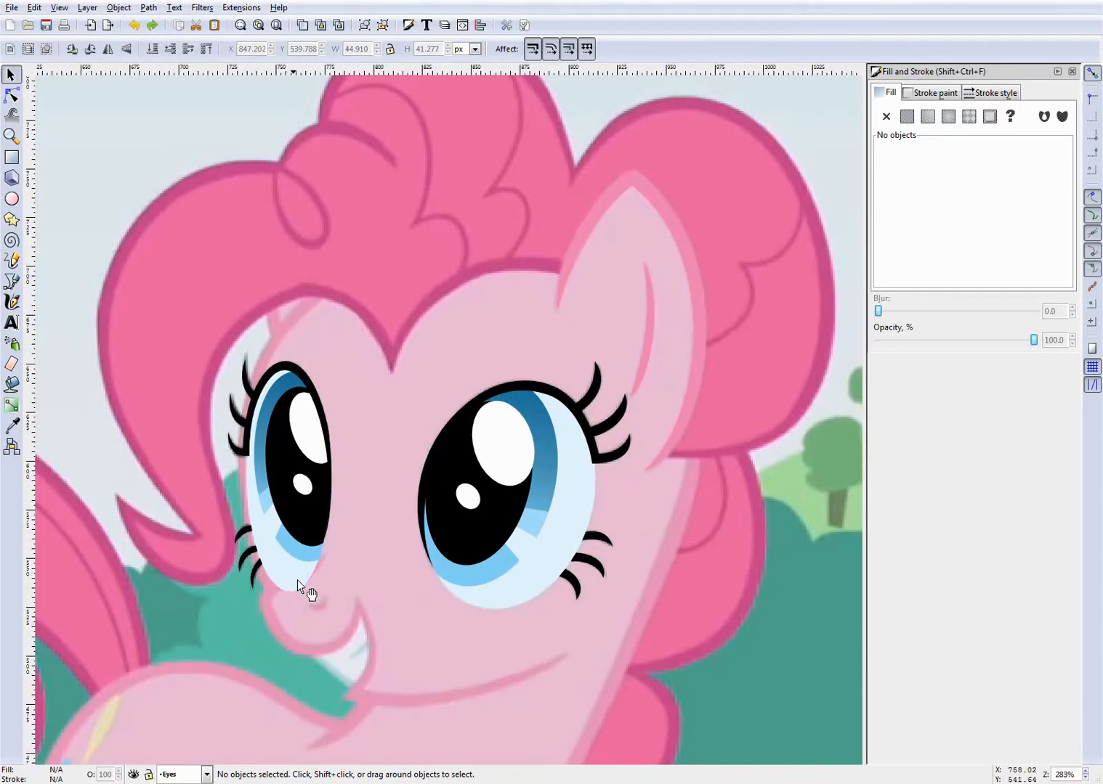
scroll(382, 586, "down", 6)
scroll(377, 585, "up", 7)
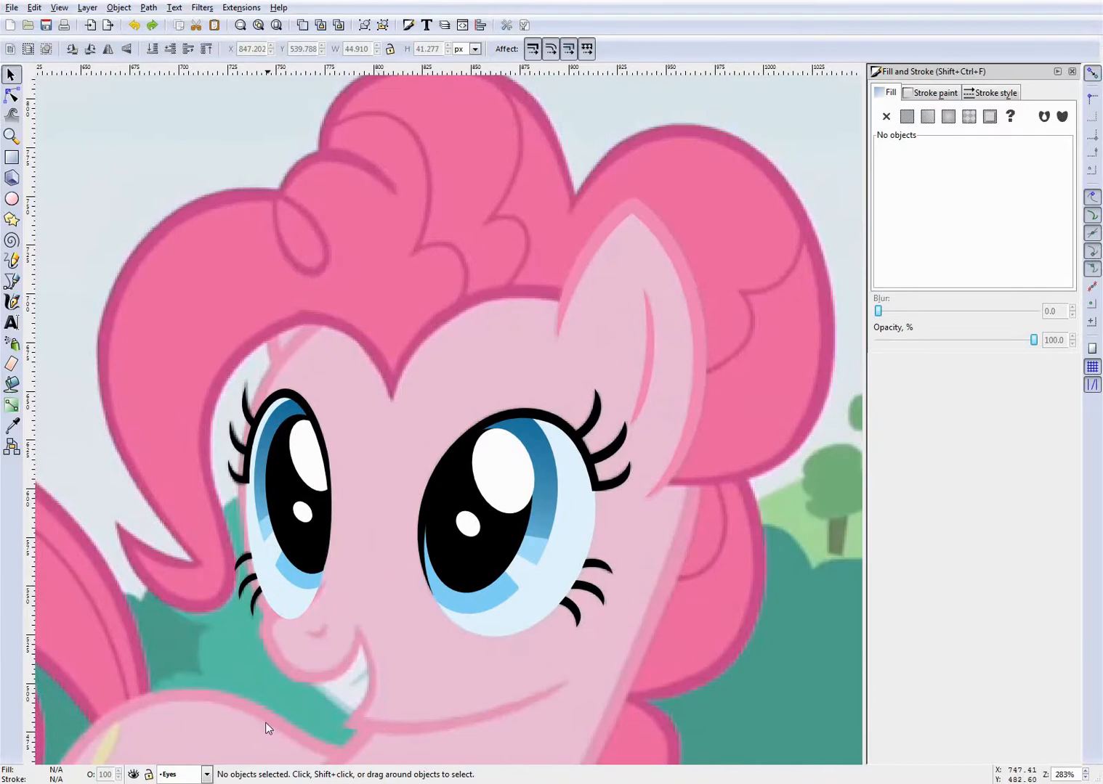
scroll(192, 719, "down", 3)
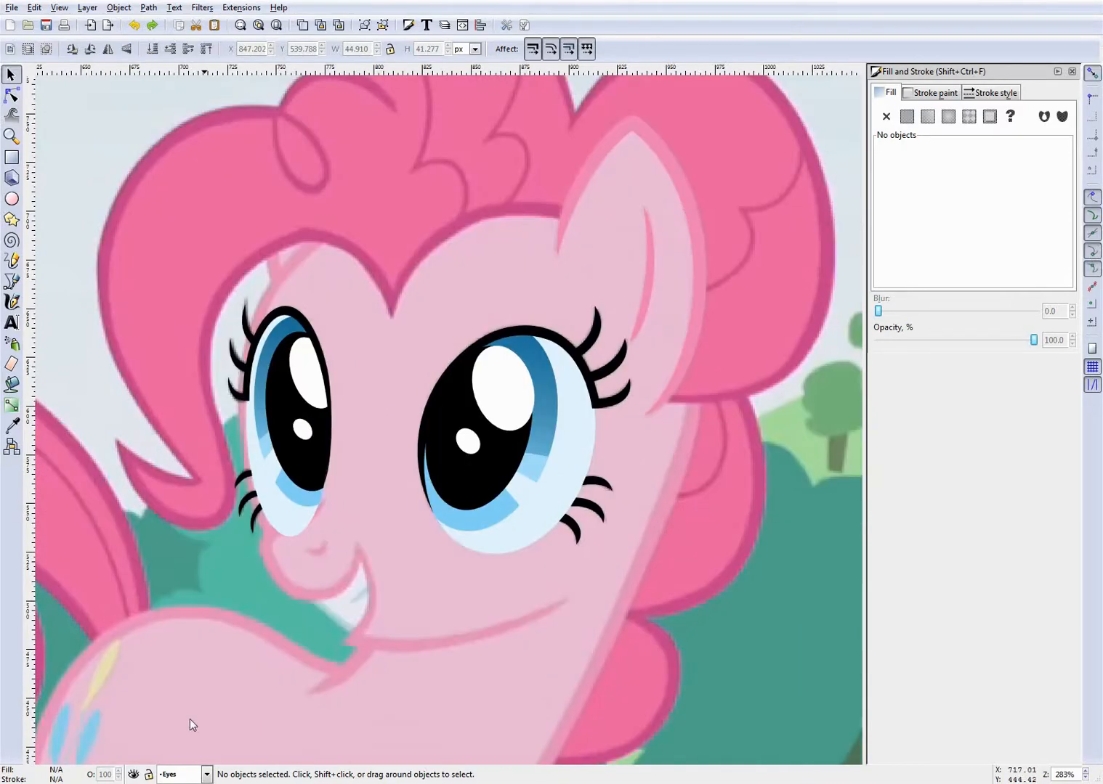
left_click(133, 774)
left_click(133, 775)
scroll(418, 458, "up", 5)
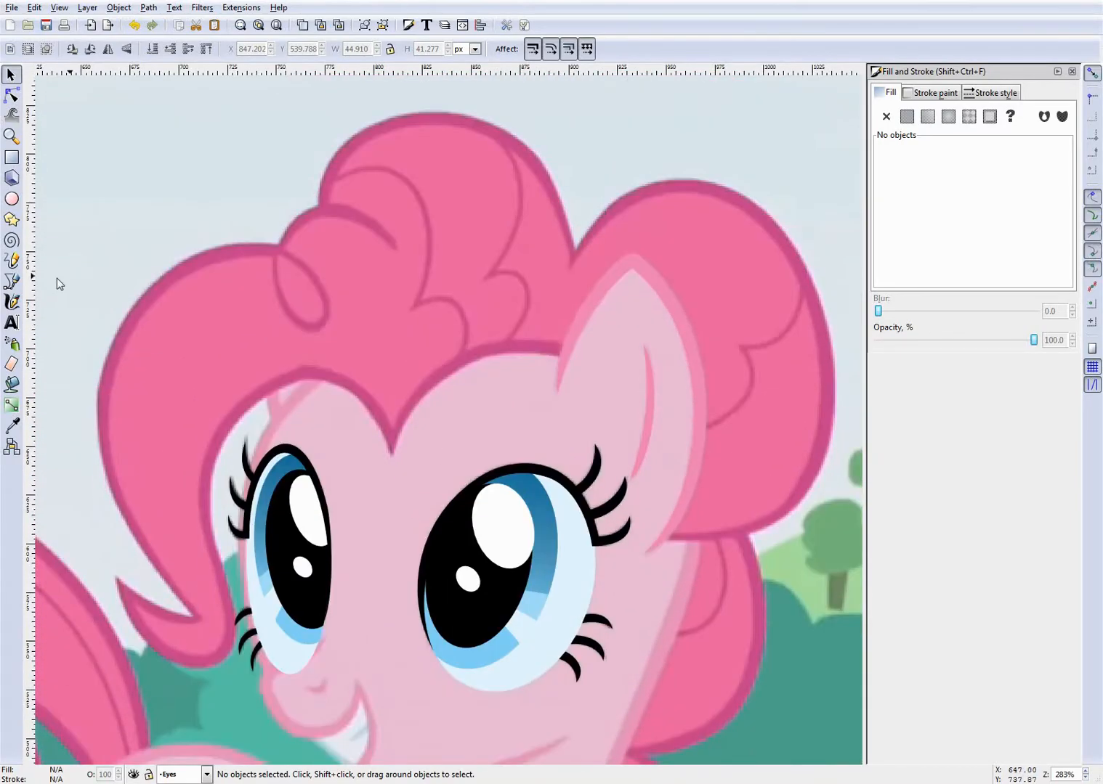
- Activate the Bezier pen for straight-segment drawing and turn snapping off
left_click(11, 281)
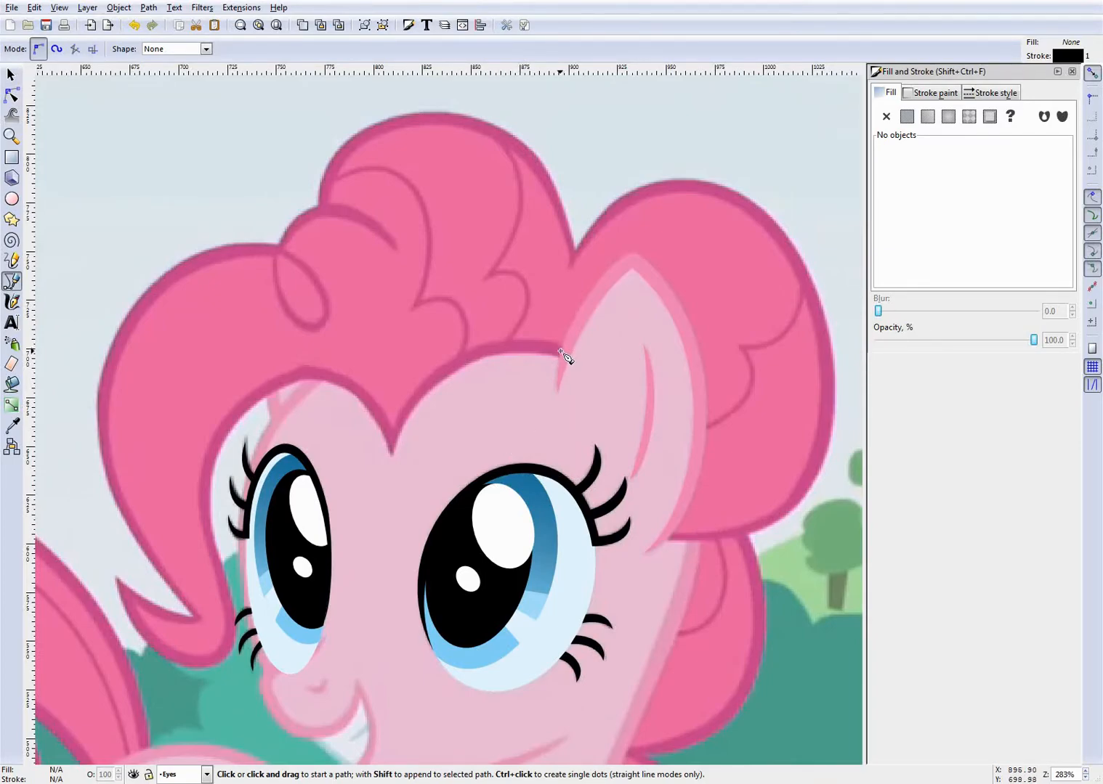
scroll(581, 390, "up", 1)
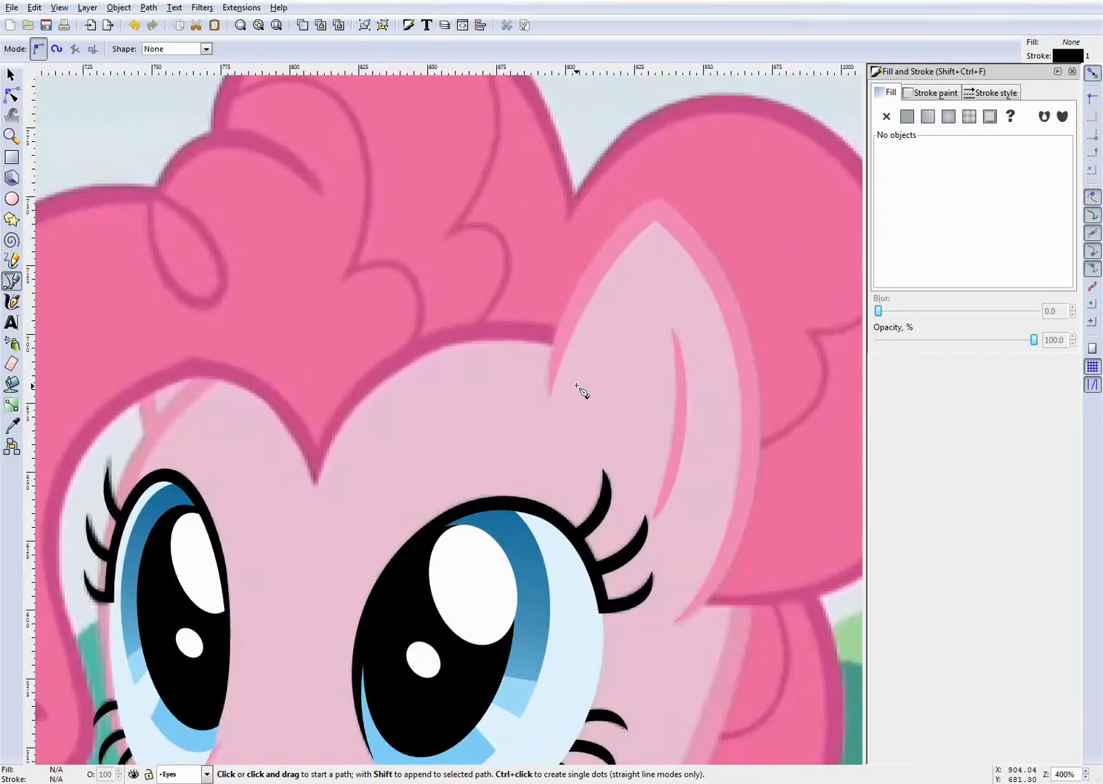
key("percent")
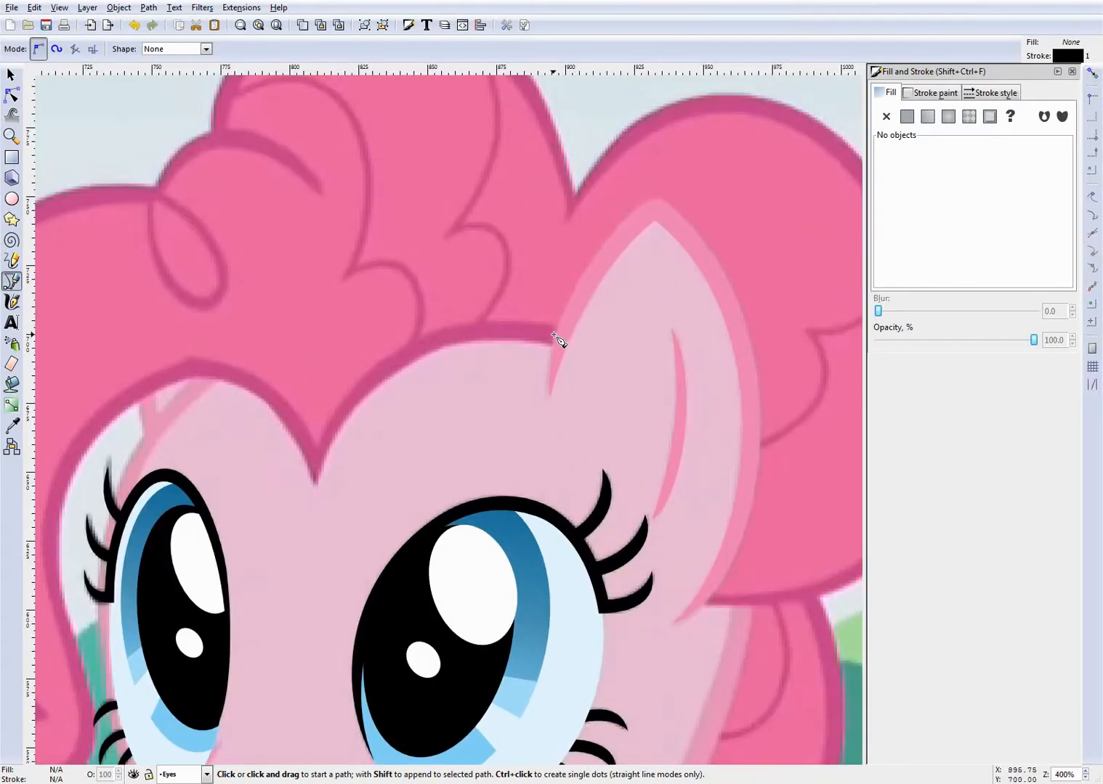
left_click(1095, 75)
- Start a straight-segment path at the ear's base, placing nodes at the forehead point and along the front lock's inner edge
left_click(562, 340)
scroll(362, 441, "down", 2)
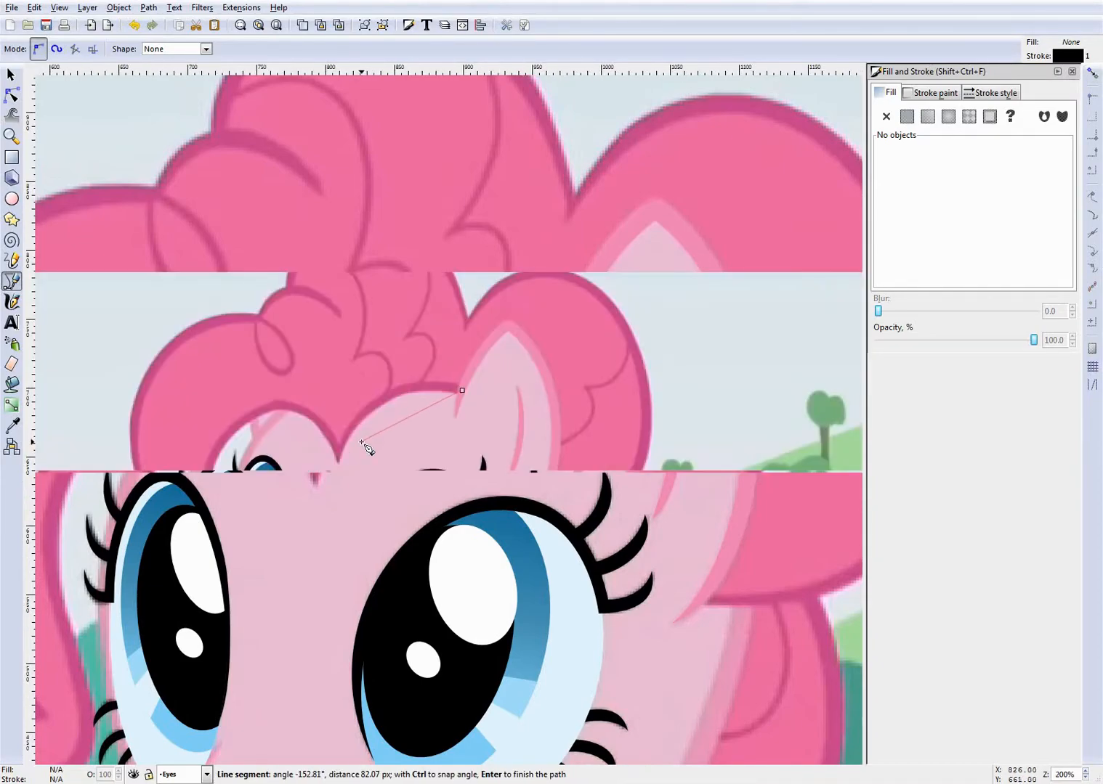
scroll(362, 443, "down", 2)
scroll(500, 374, "up", 3)
scroll(478, 364, "up", 1)
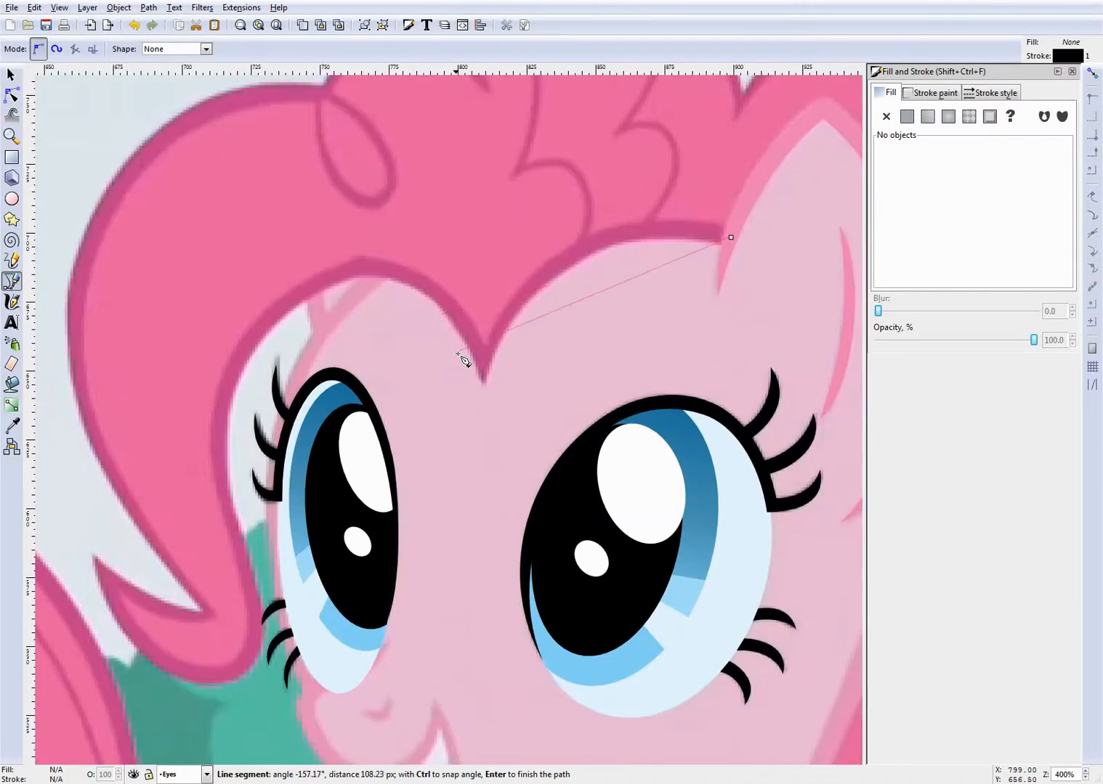
left_click(484, 361)
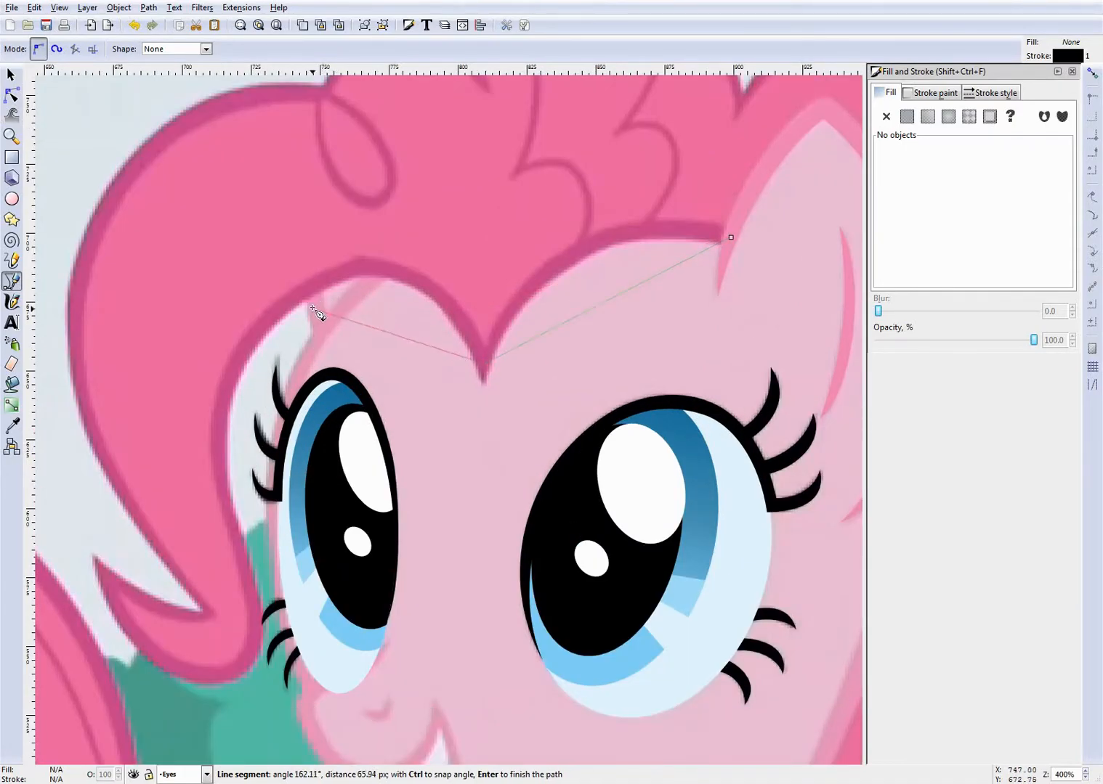
left_click(228, 380)
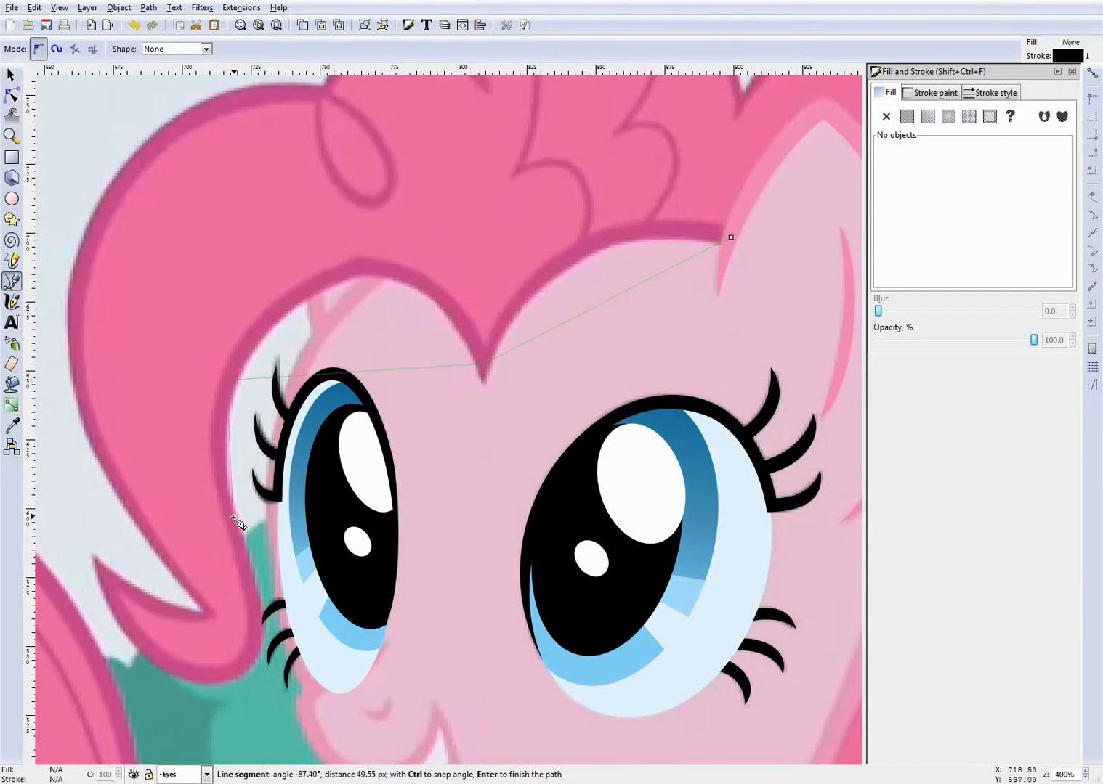
left_click(252, 594)
- Continue the path around the front lock's pointed tip, up its outer edge and through the top curl, and finish it open
left_click(108, 576)
left_click(203, 610)
scroll(149, 363, "up", 3)
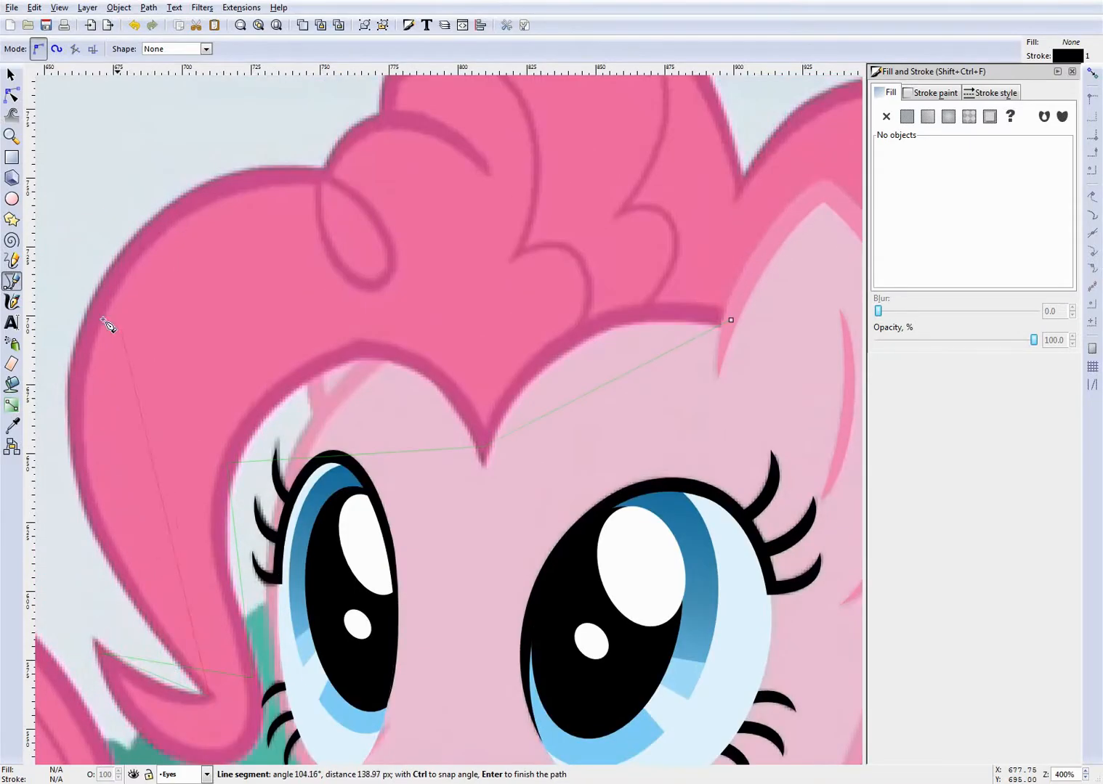
left_click(78, 419)
scroll(188, 298, "up", 4)
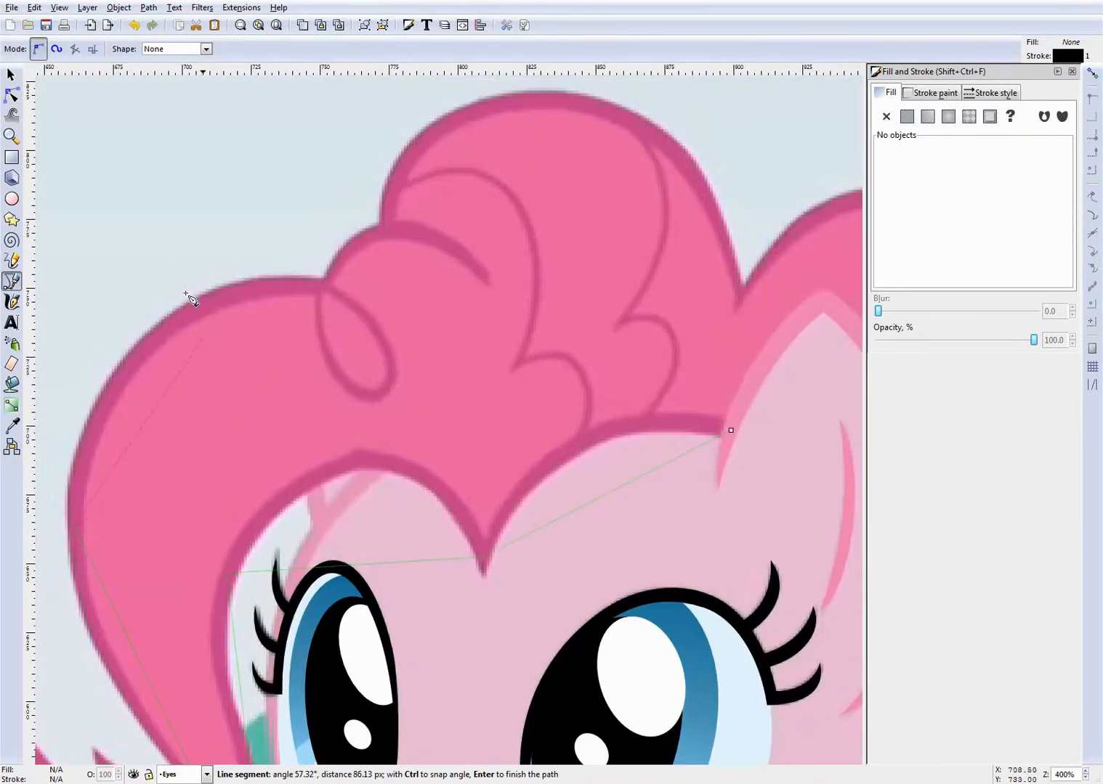
left_click(324, 286)
left_click(490, 283)
key("Return")
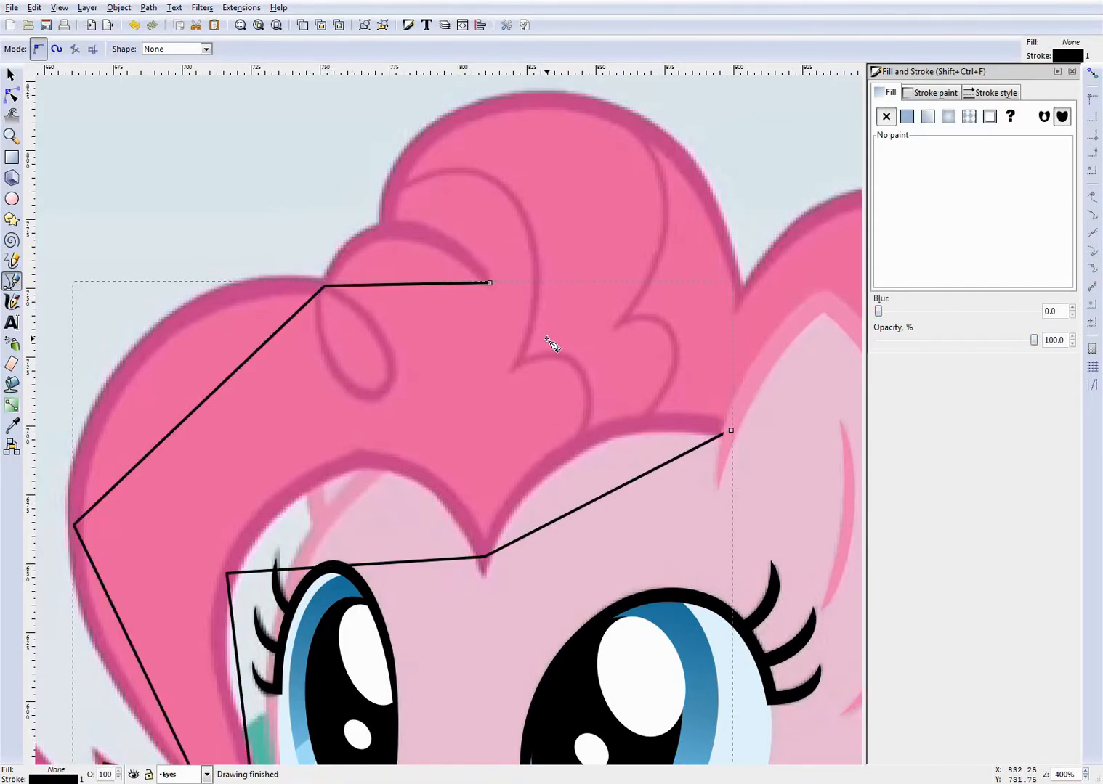
- Draw an open three-node path from the top curl to the mane's outer back edge and down to the ear's lower end
scroll(508, 335, "down", 3)
scroll(387, 324, "down", 3)
scroll(539, 317, "up", 3)
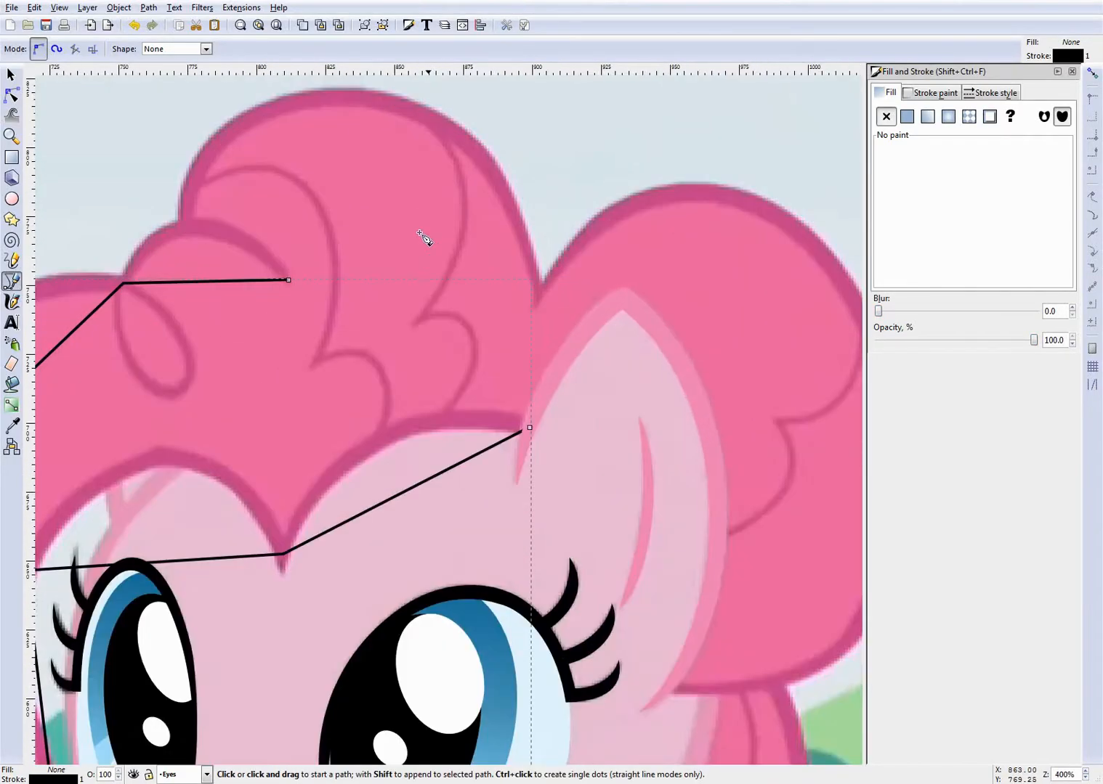
scroll(228, 228, "up", 1)
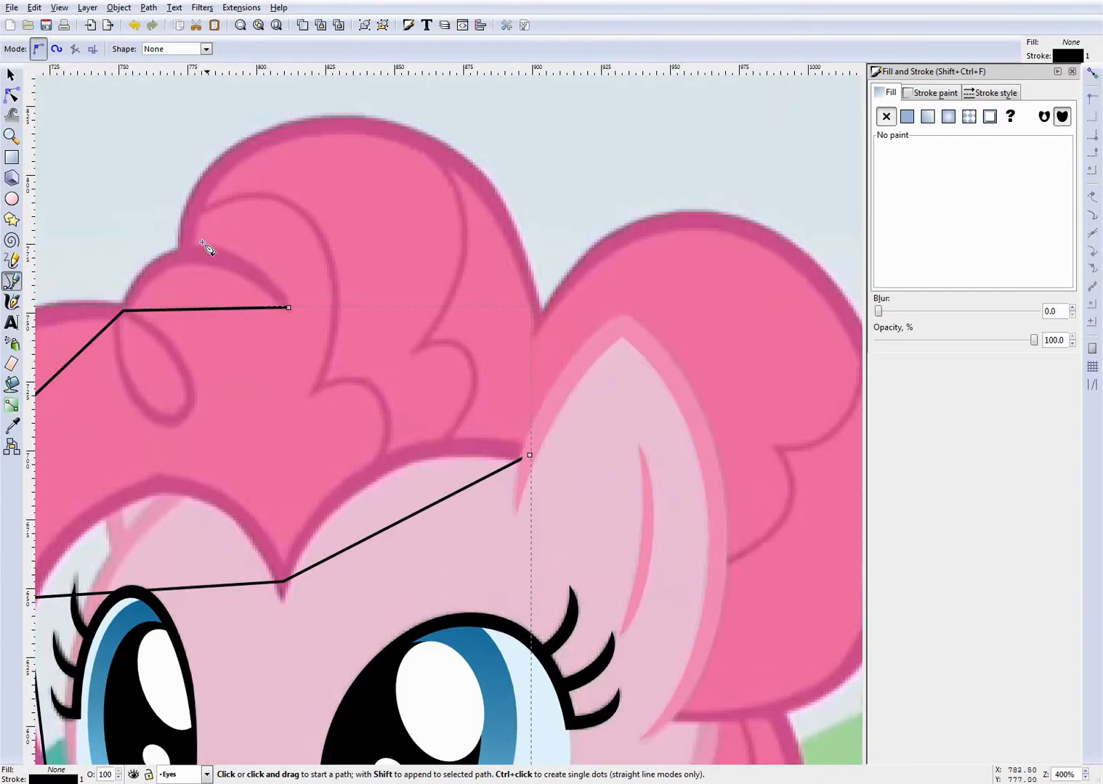
left_click(186, 254)
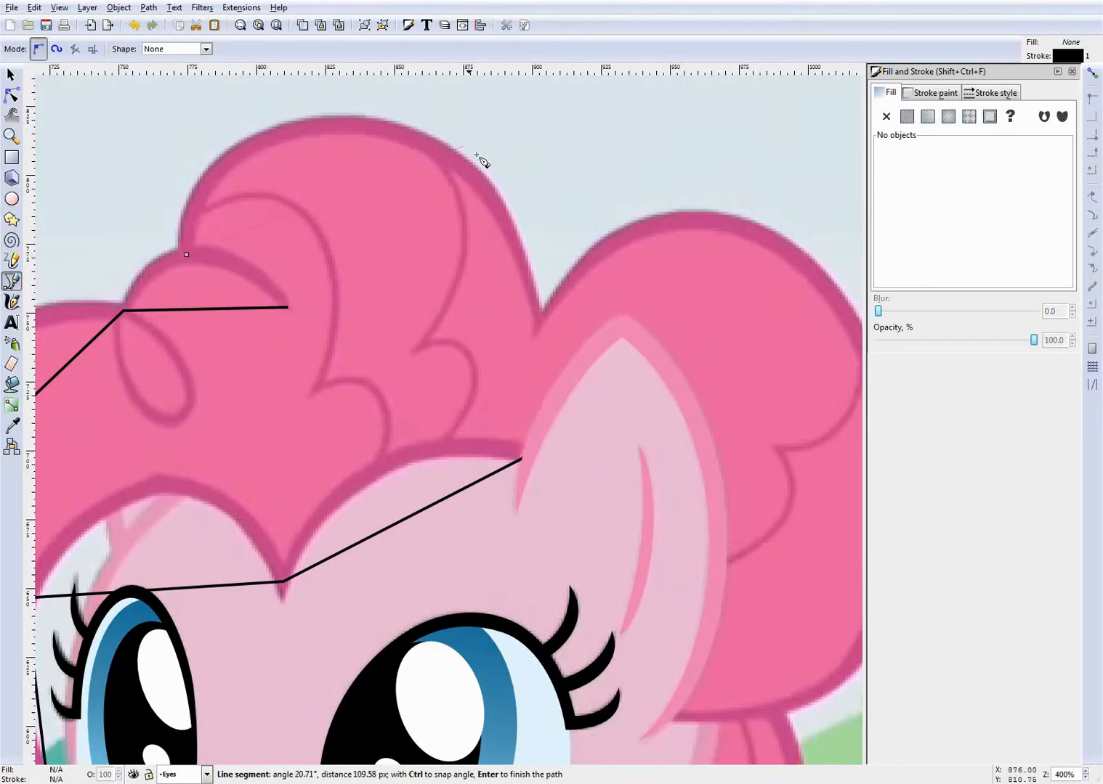
scroll(778, 514, "down", 4)
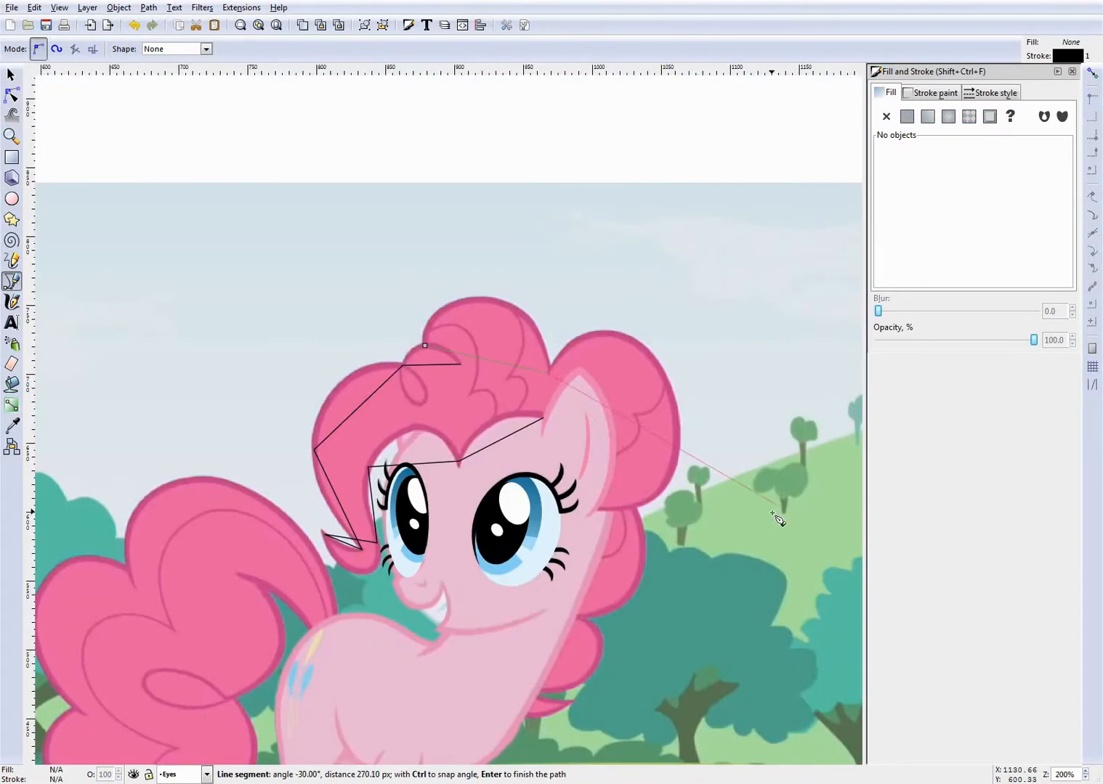
scroll(556, 387, "up", 3)
left_click(581, 287)
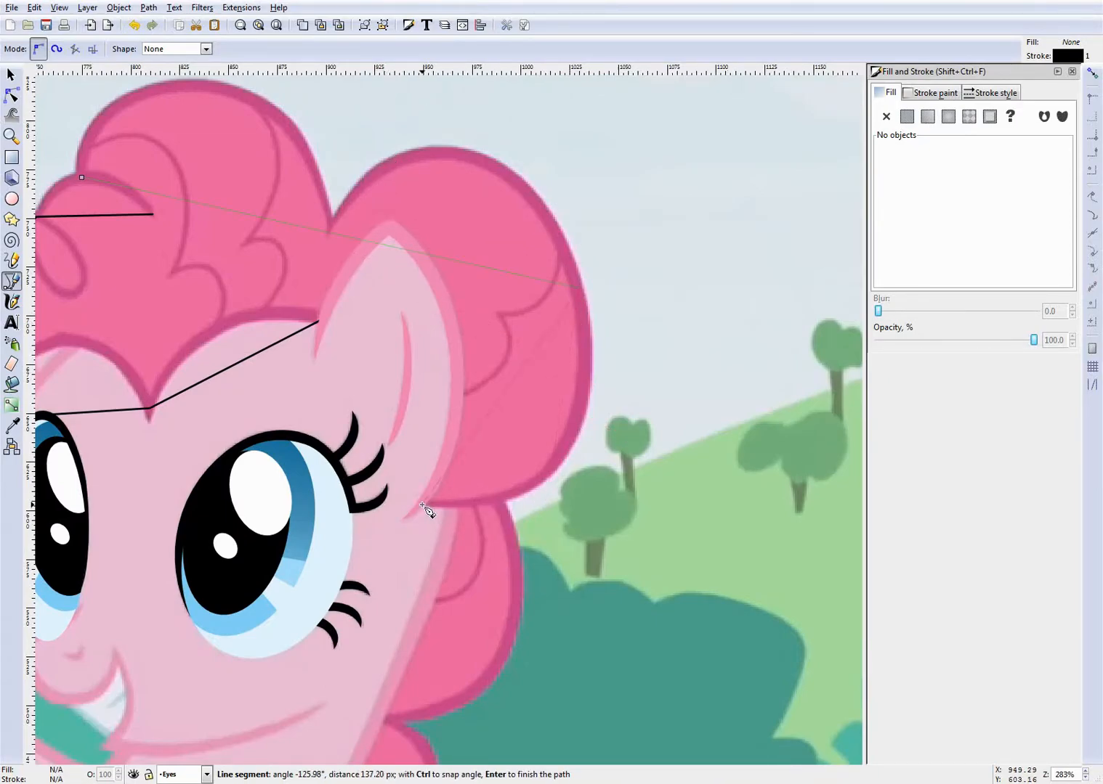
double_click(423, 501)
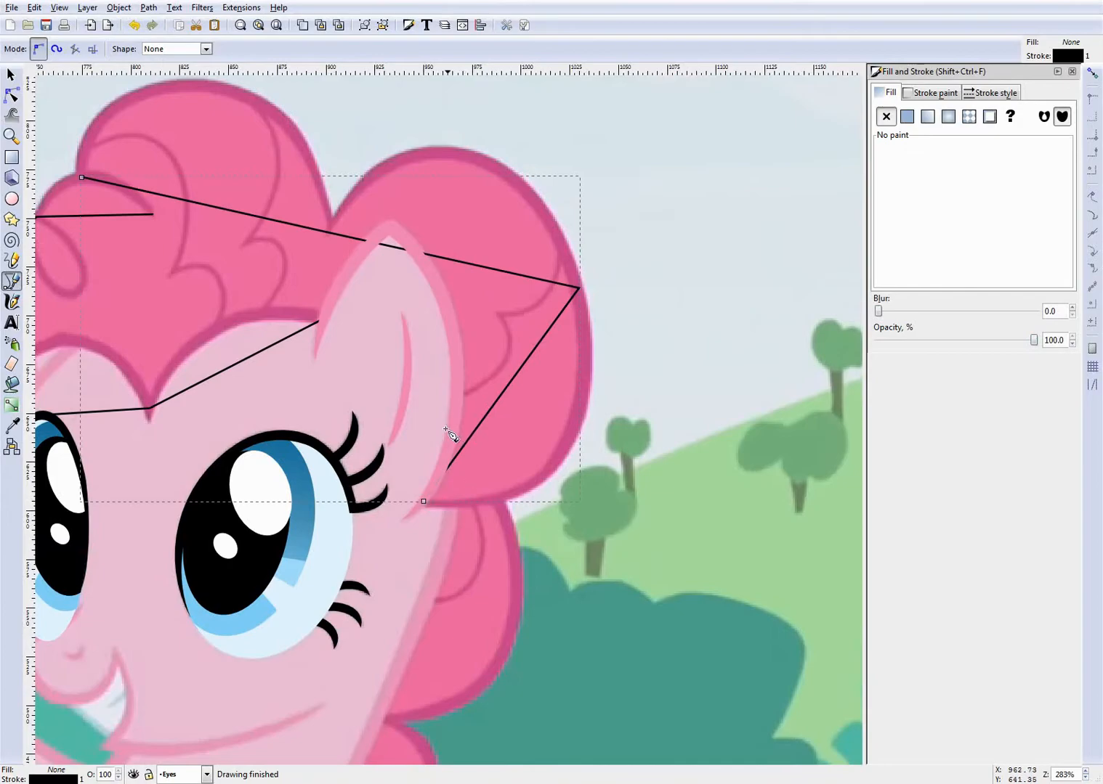
- Draw an open three-node path for the first inner strand line, from the top tuft's front edge to the fringe's lower edge
scroll(445, 427, "down", 1)
scroll(73, 262, "up", 2)
scroll(229, 307, "up", 1)
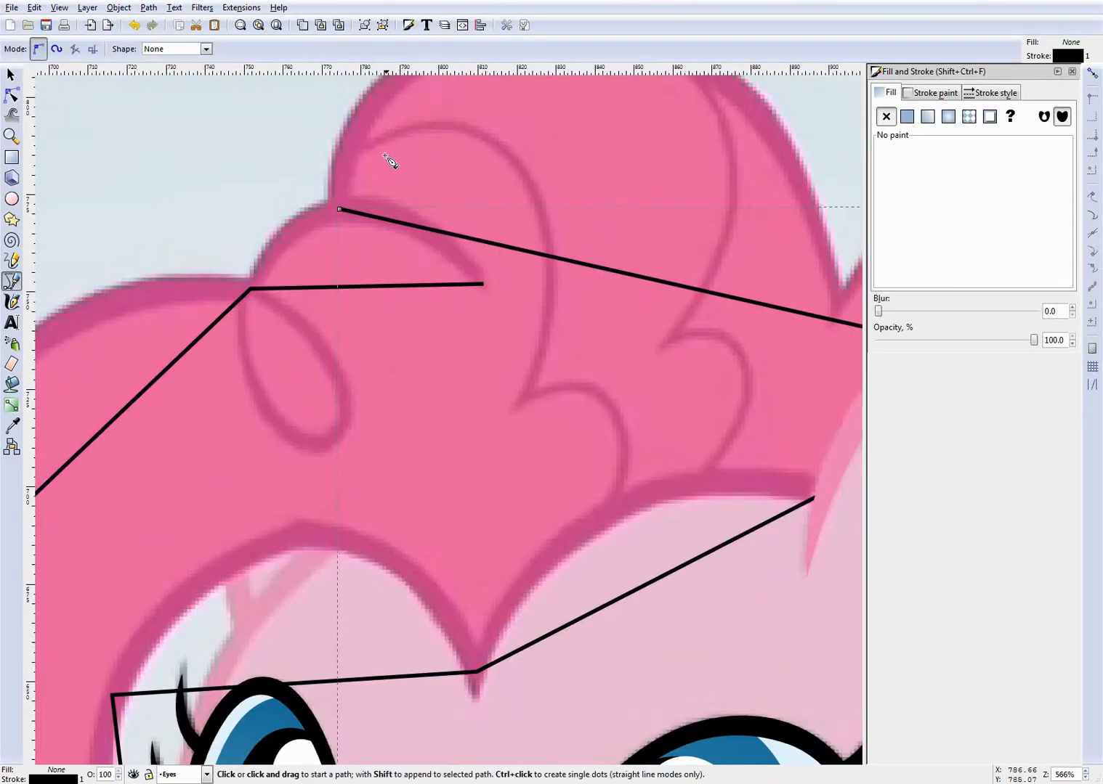
left_click(350, 149)
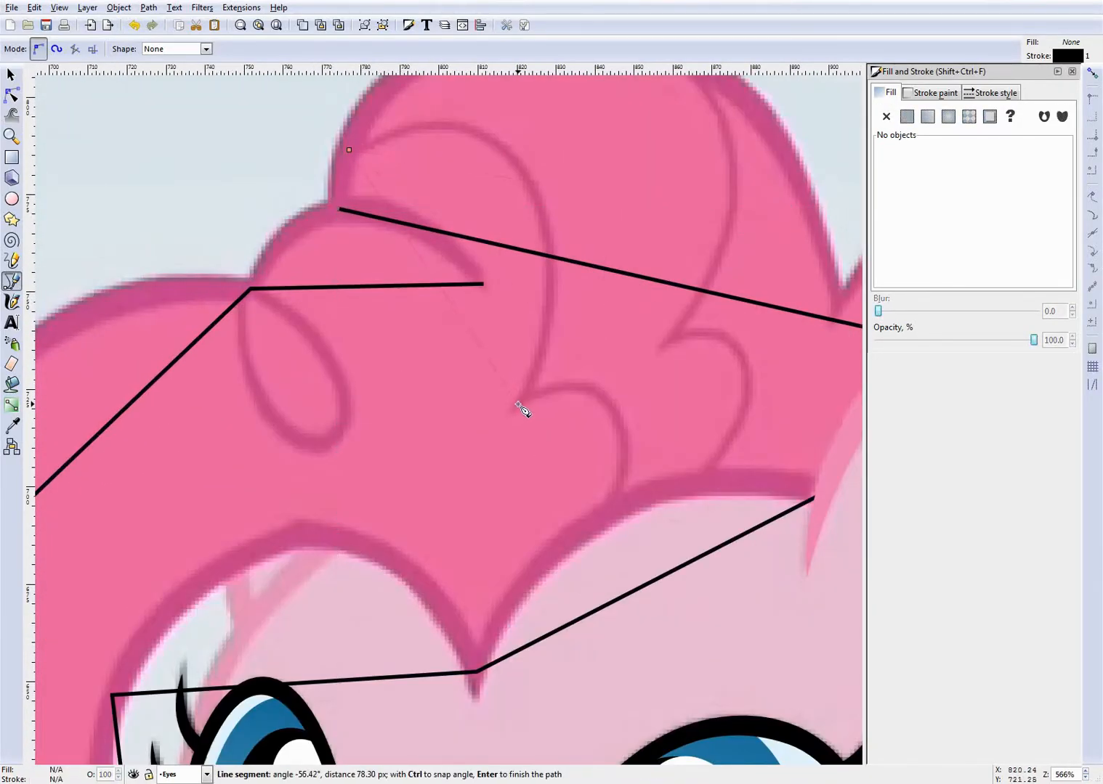
double_click(609, 510)
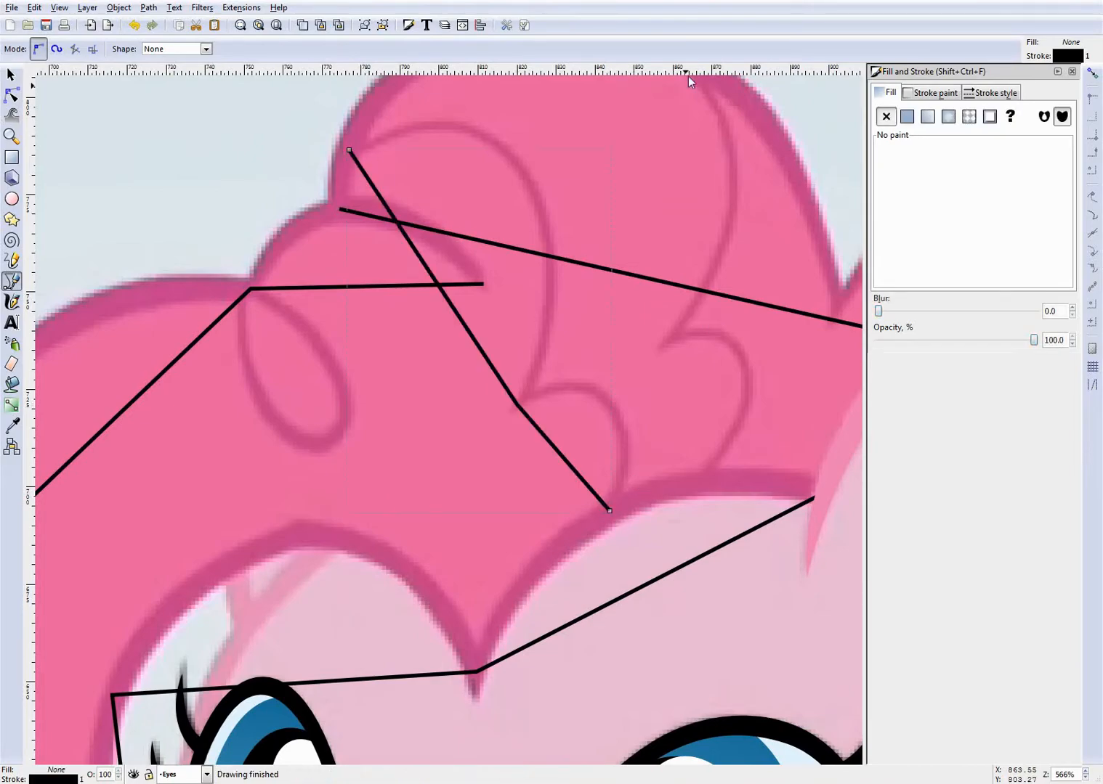
- Draw an open three-node path for the second inner strand line, from the tuft's top edge to the fringe above the forehead
scroll(689, 76, "up", 4)
left_click(673, 161)
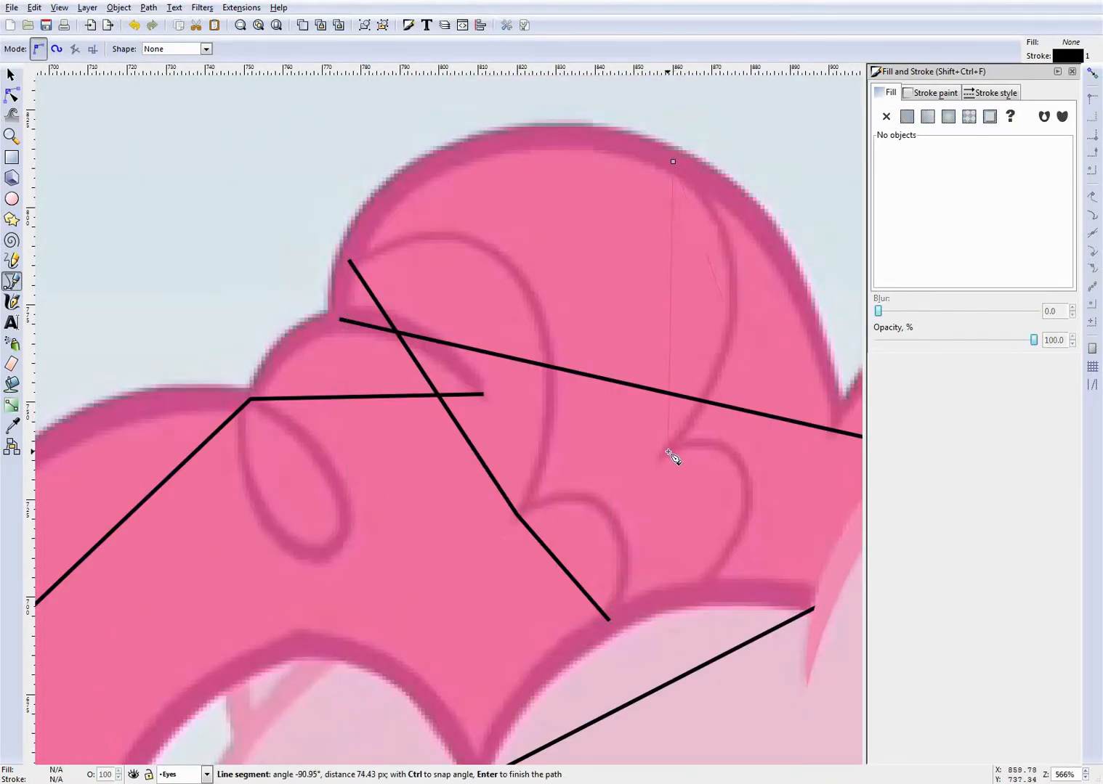
double_click(699, 593)
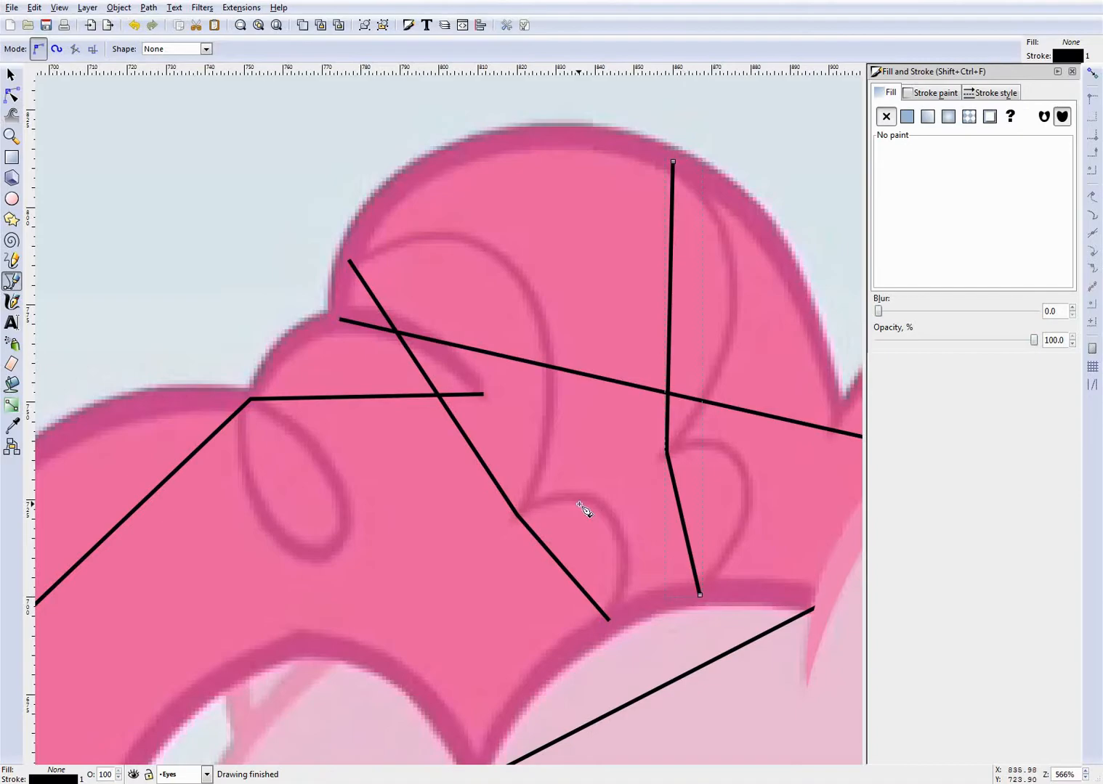
- Draw an open three-node path for the strand line behind the ear, from the mane's outer edge to the ear
scroll(662, 537, "down", 5)
scroll(781, 576, "up", 5)
left_click(811, 268)
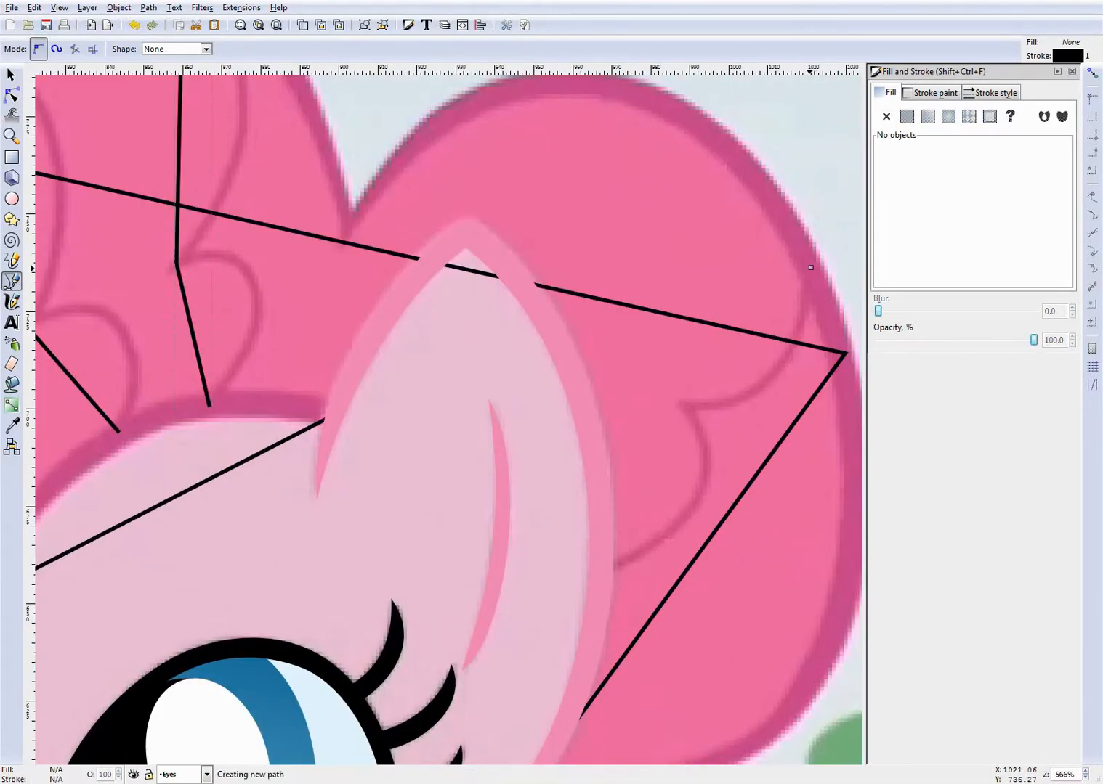
double_click(601, 573)
- Draw a closed four-node path for the small hair loop hanging below the top curl
scroll(647, 552, "down", 5)
scroll(335, 529, "up", 5)
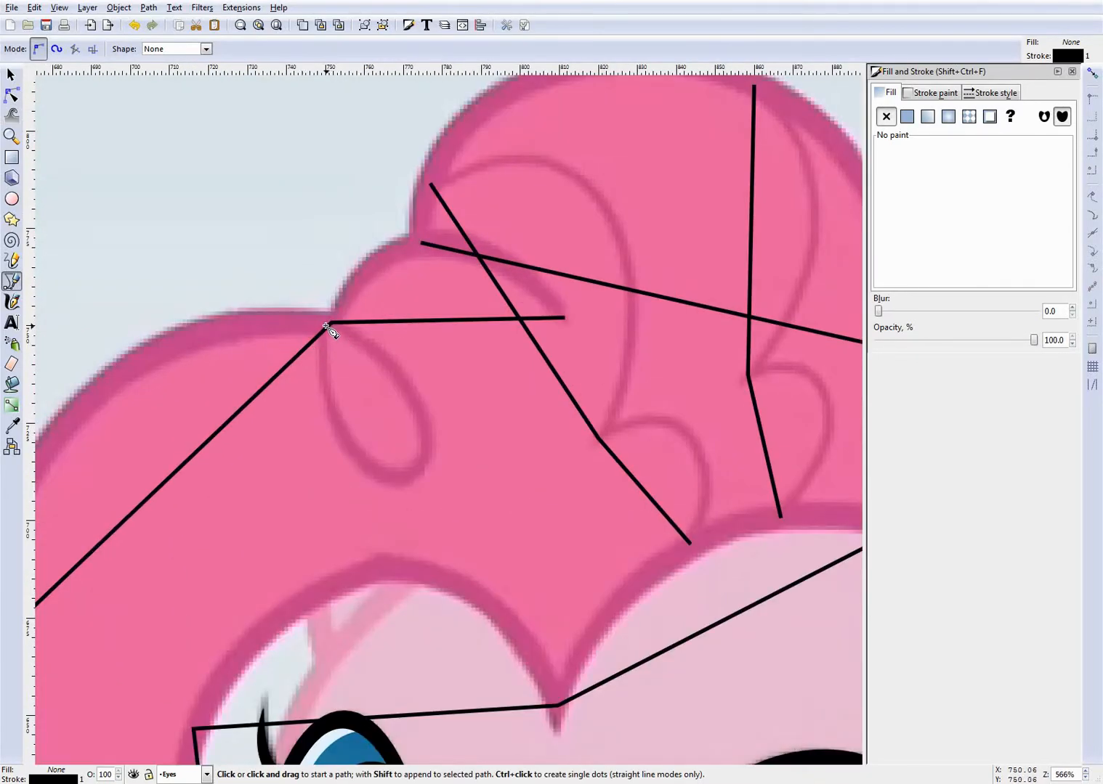
left_click(327, 326)
left_click(411, 477)
left_click(413, 393)
left_click(329, 325)
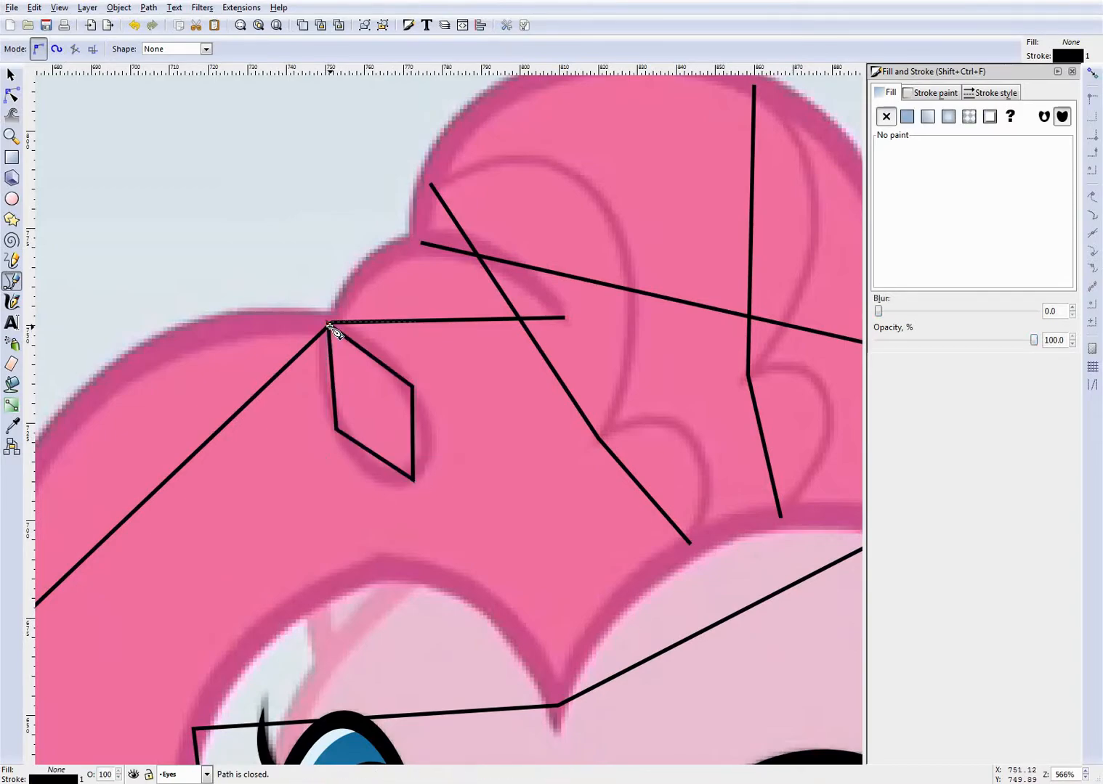
- Edit the front mane path's nodes, bending the segment between the forehead point and the ear to follow the fringe's edge
scroll(477, 455, "down", 2)
scroll(501, 508, "down", 2)
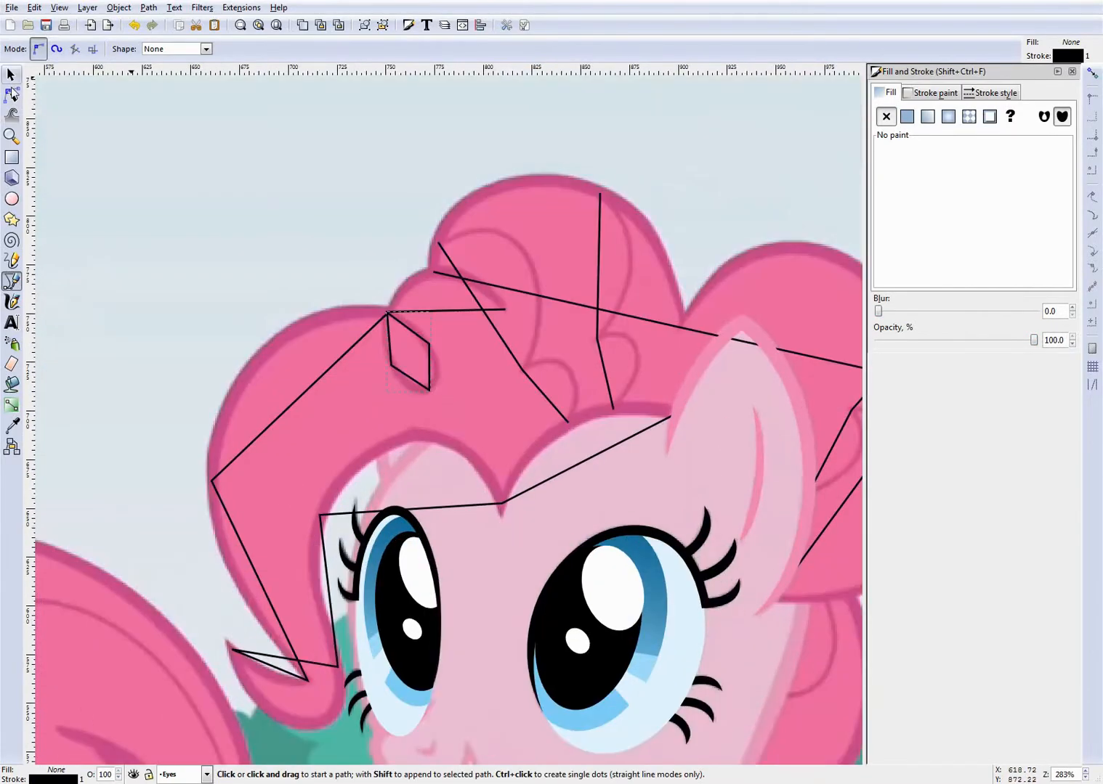
left_click(11, 95)
scroll(396, 391, "down", 2)
scroll(555, 453, "up", 3)
left_click(368, 373)
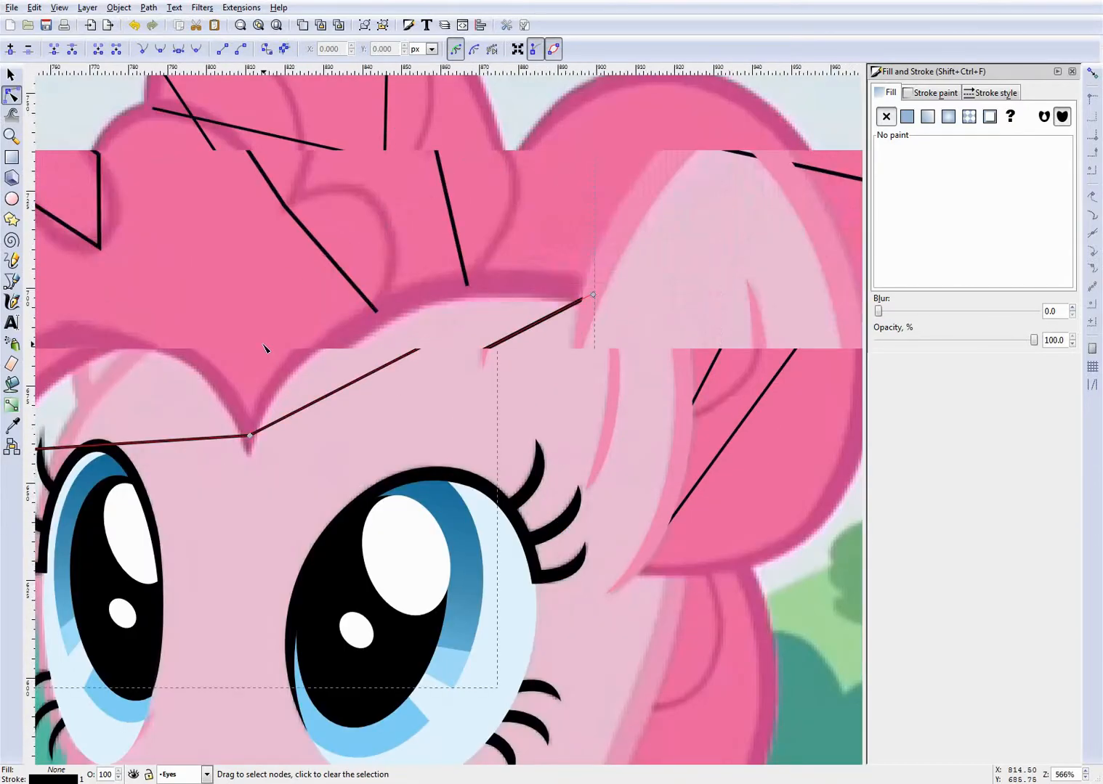
scroll(264, 348, "up", 2)
left_click_drag(457, 421, 586, 270)
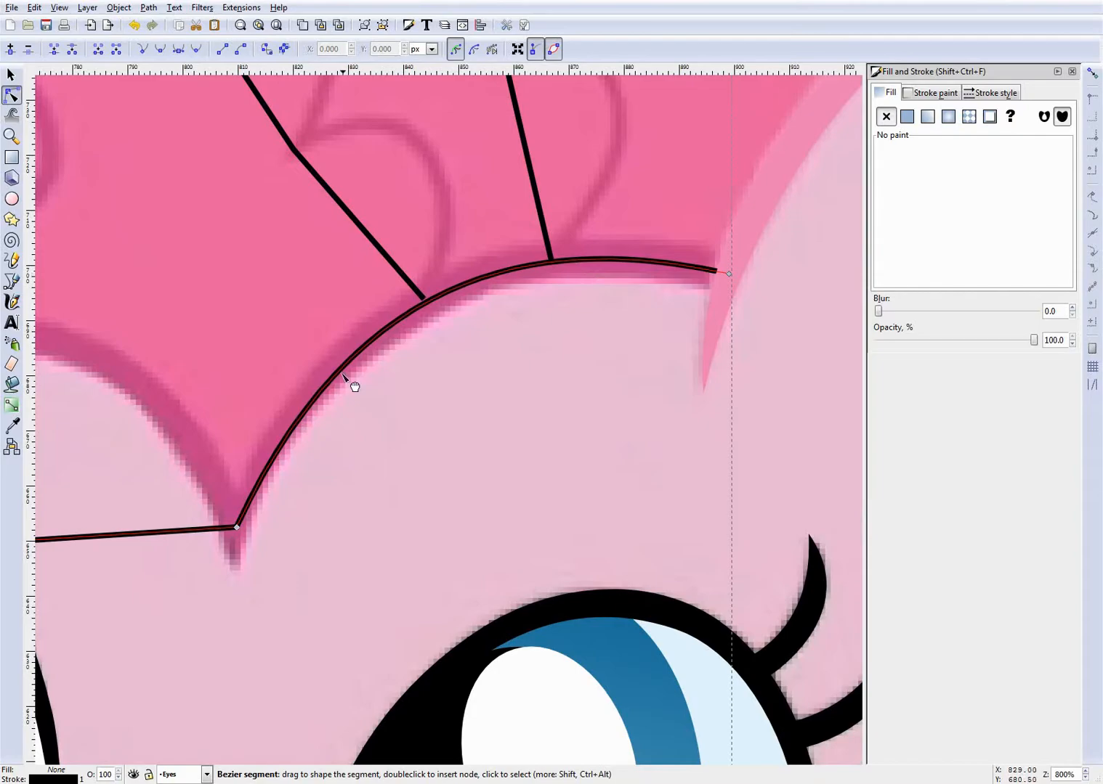
left_click_drag(342, 375, 333, 378)
- Save the document and bend the fringe segment above the smaller eye into an arch along the hair's lower edge
scroll(356, 417, "down", 2)
scroll(102, 472, "up", 2)
scroll(275, 467, "down", 4)
scroll(175, 462, "up", 3)
key("ctrl+s")
left_click_drag(410, 488, 529, 379)
left_click_drag(302, 409, 299, 416)
left_click_drag(467, 349, 480, 356)
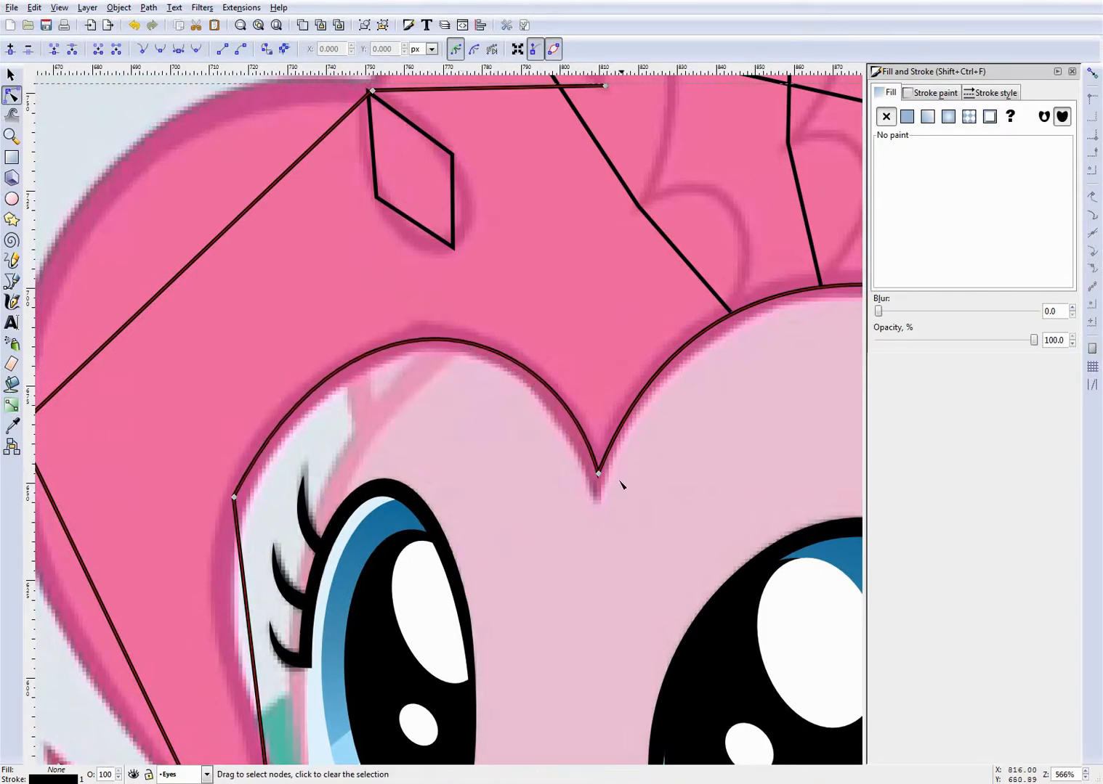
- Adjust the forehead point node and the arch above the smaller eye to fit the hair outline, and save the document
left_click(597, 477)
left_click(597, 477)
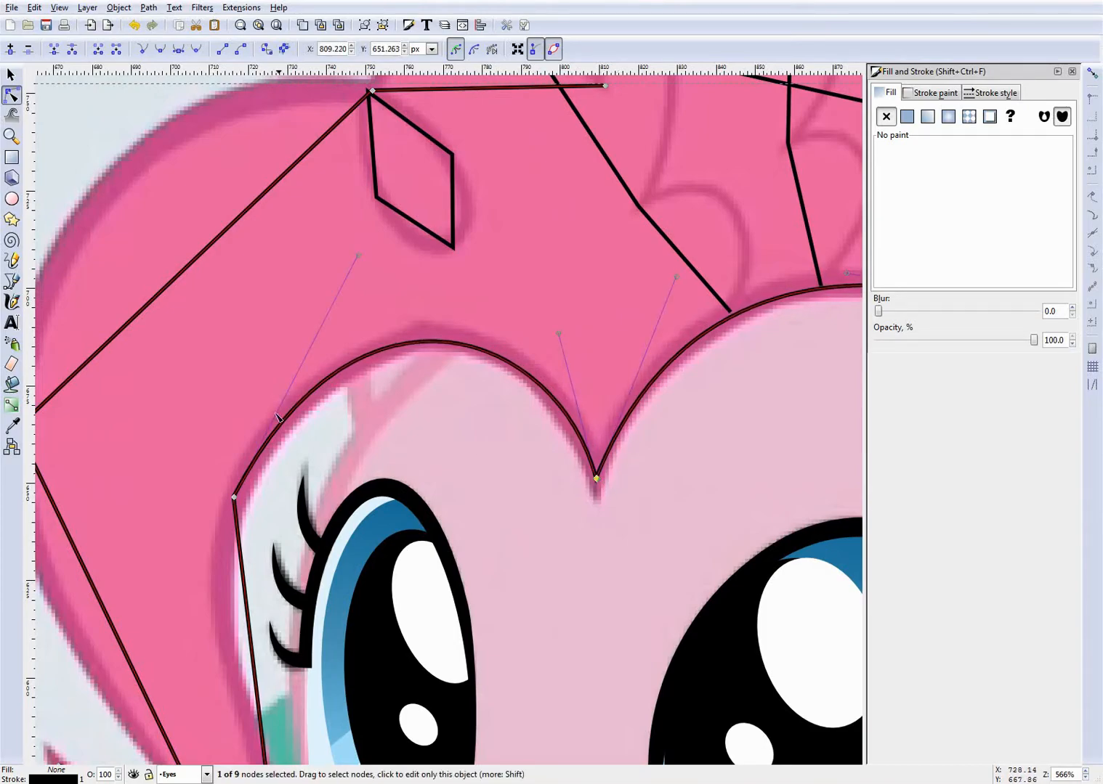
left_click_drag(348, 391, 344, 389)
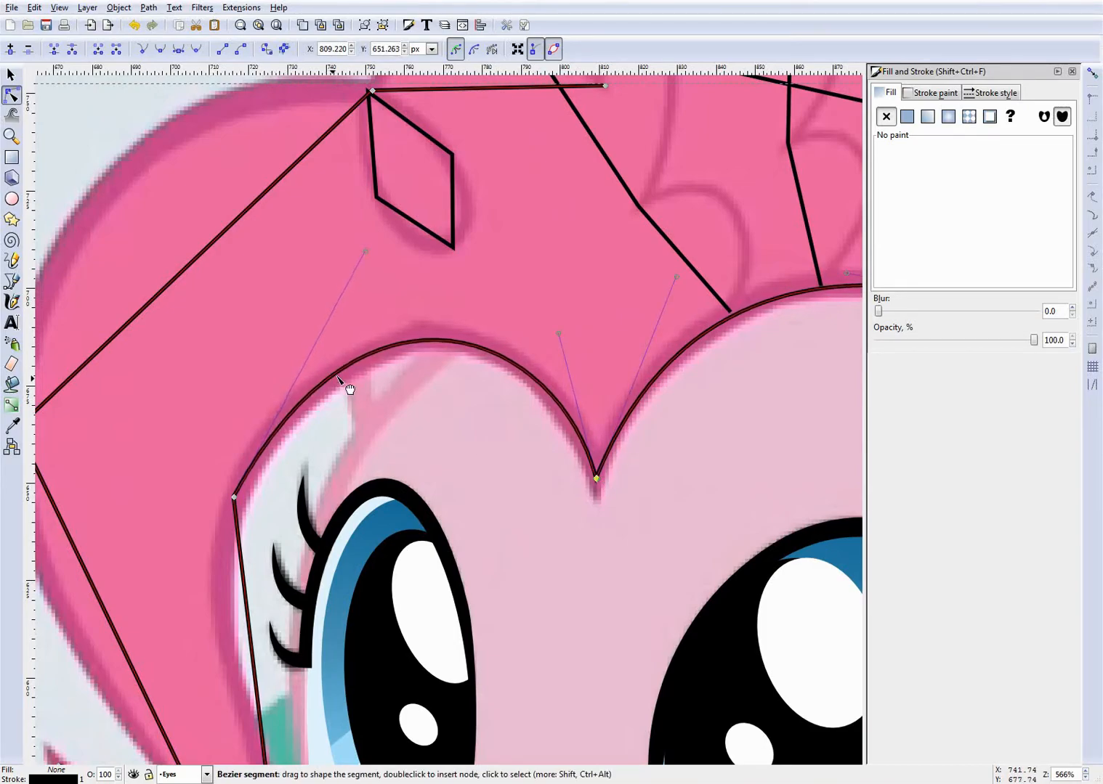
key("ctrl+s")
scroll(460, 434, "down", 4)
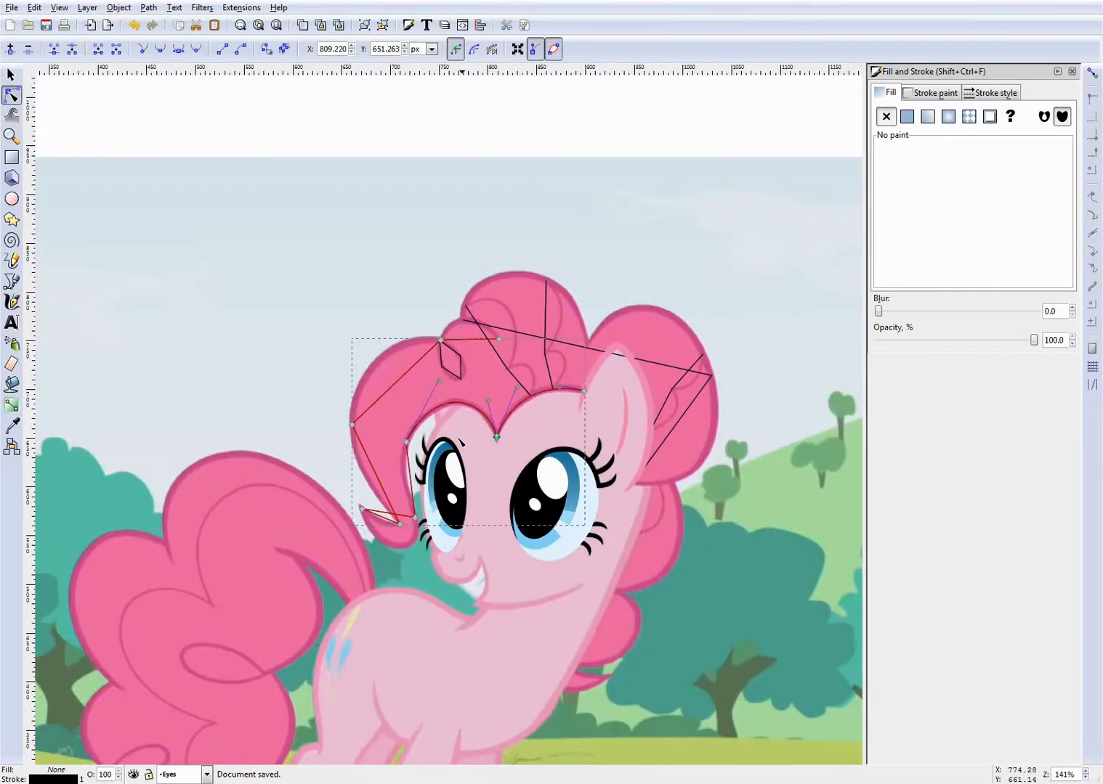
- Bend the segment beside the smaller eye along the front lock's inner edge and make its upper node smooth
scroll(405, 472, "up", 5)
left_click_drag(455, 472, 417, 455)
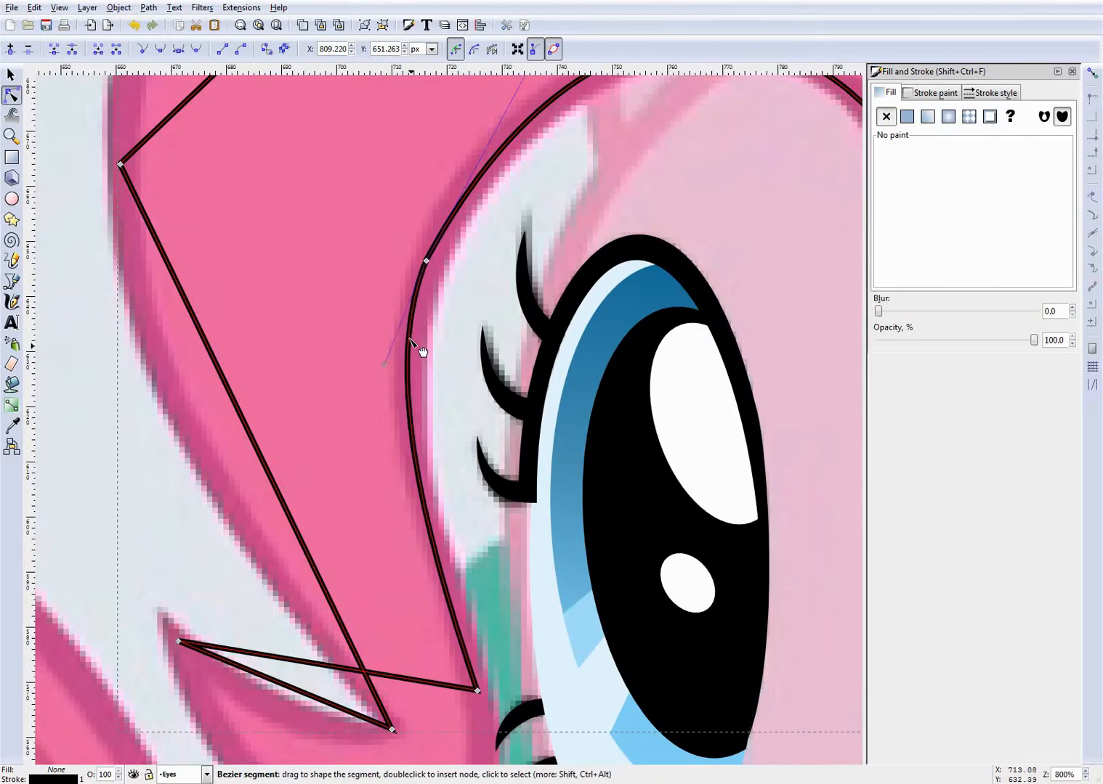
scroll(386, 210, "up", 3, "ctrl")
left_click_drag(536, 405, 422, 294)
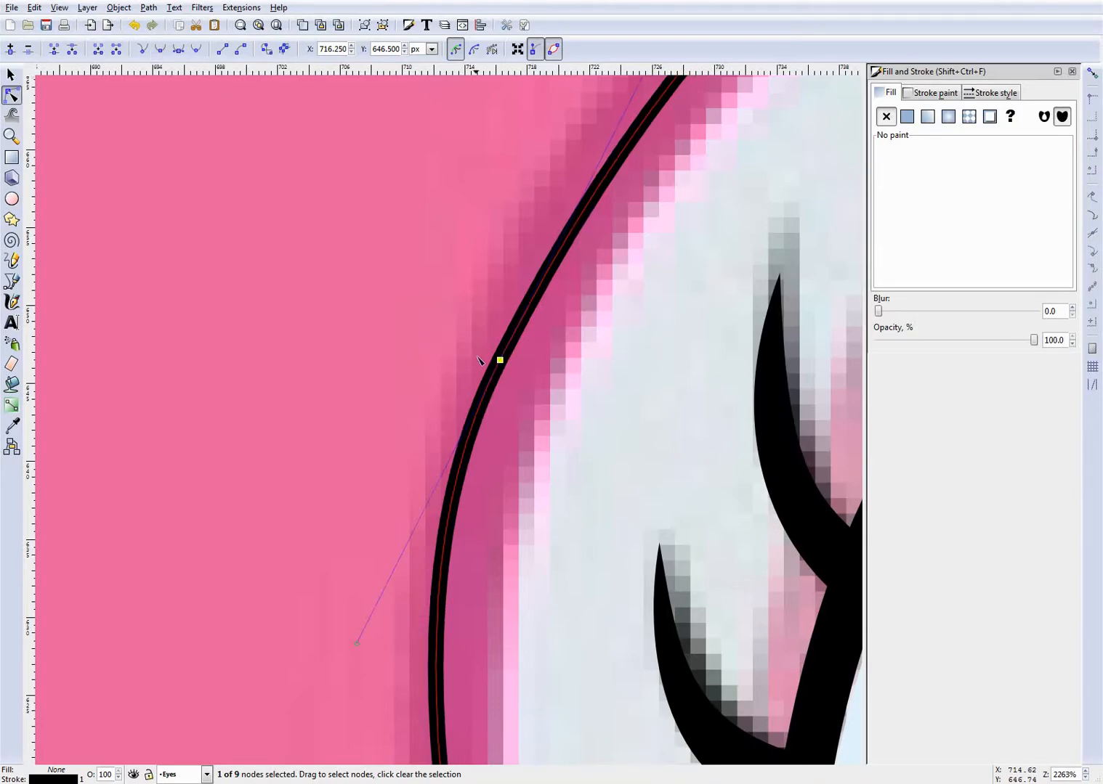
- Move the node beside the smaller eye to about X 716.9, Y 646.8 px, refit its curve, and make the node smooth
scroll(495, 374, "down", 1, "ctrl")
scroll(503, 473, "up", 1, "ctrl")
left_click_drag(494, 299, 505, 294)
left_click_drag(474, 399, 473, 385)
scroll(473, 391, "down", 2, "ctrl")
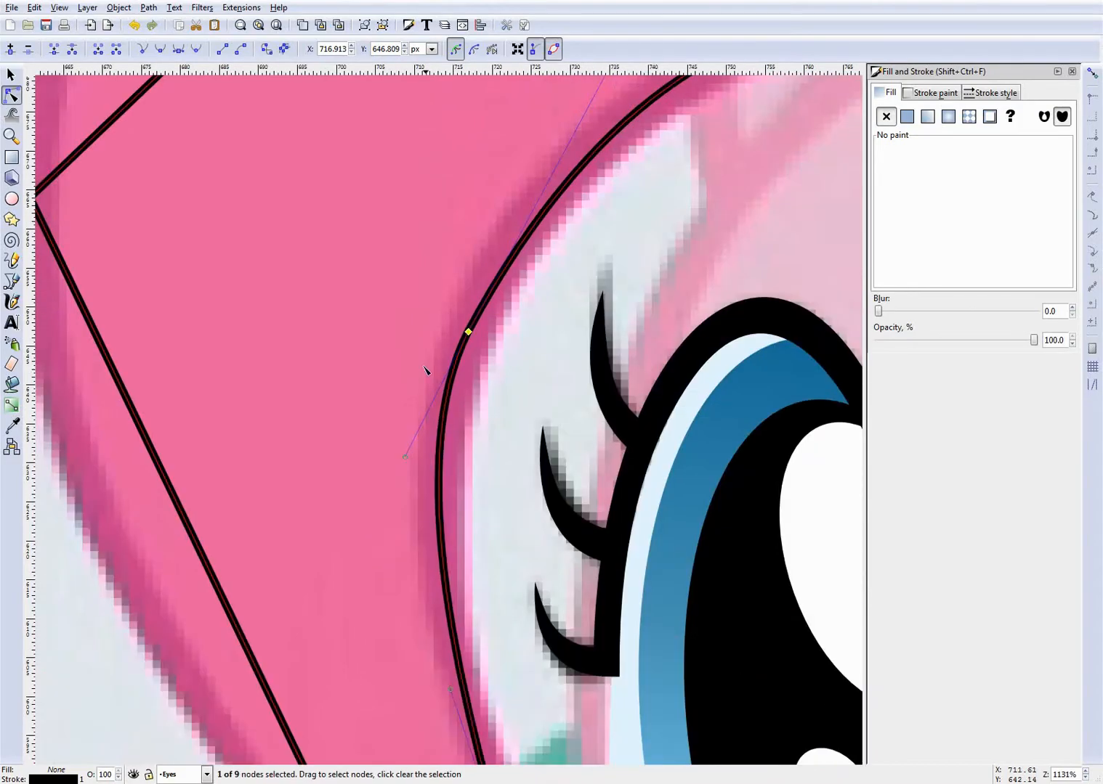
scroll(428, 374, "up", 1, "ctrl")
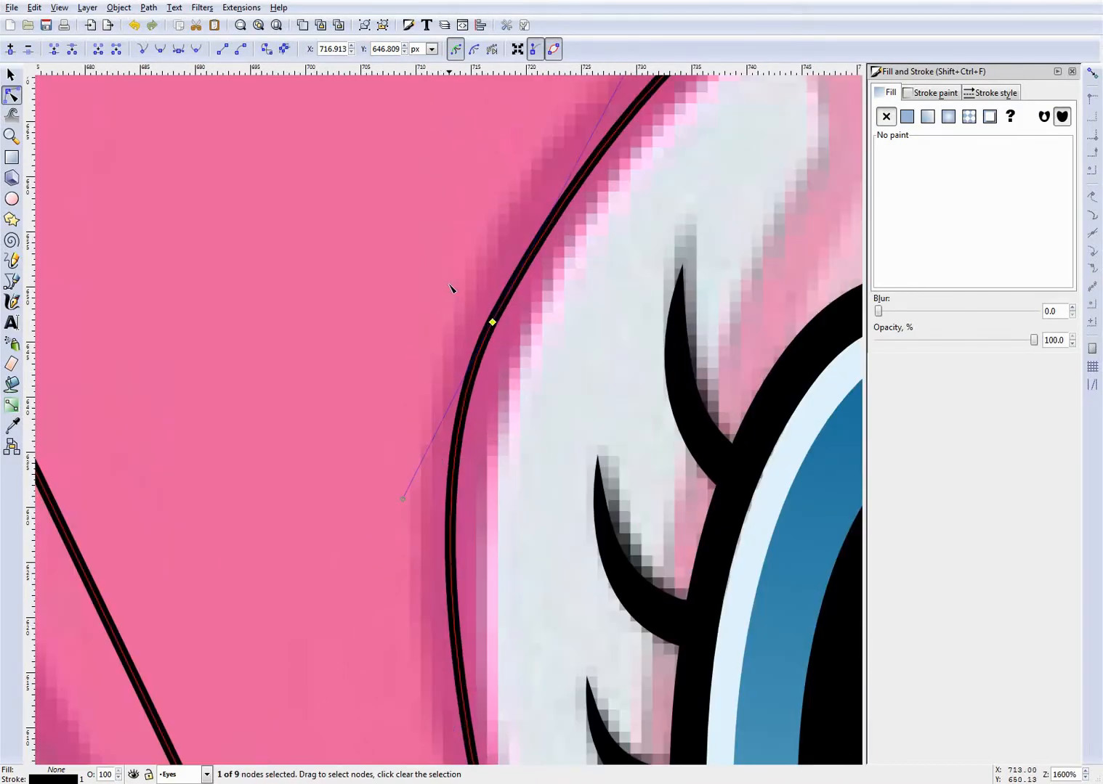
left_click(163, 49)
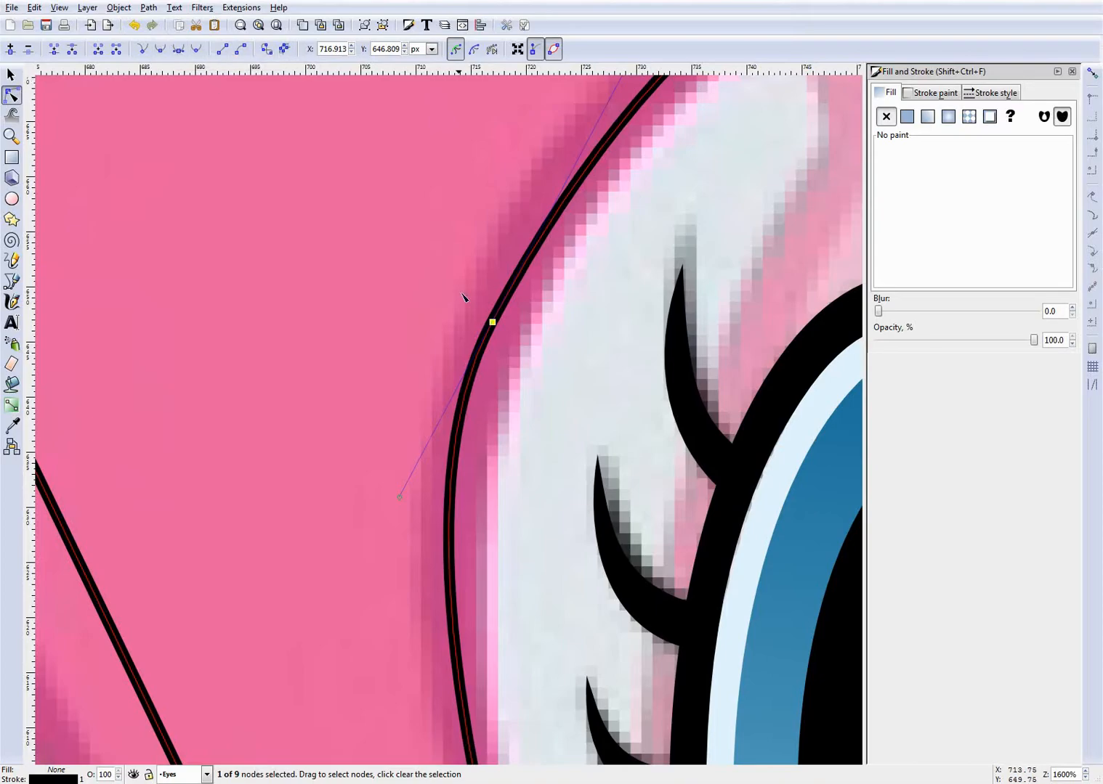
- Refine the curve beside the smaller eye and the arch above it to follow the fringe's lower outline
scroll(456, 290, "down", 2, "ctrl")
left_click_drag(446, 408, 450, 409)
scroll(457, 400, "down", 1, "ctrl")
scroll(666, 278, "up", 1, "ctrl")
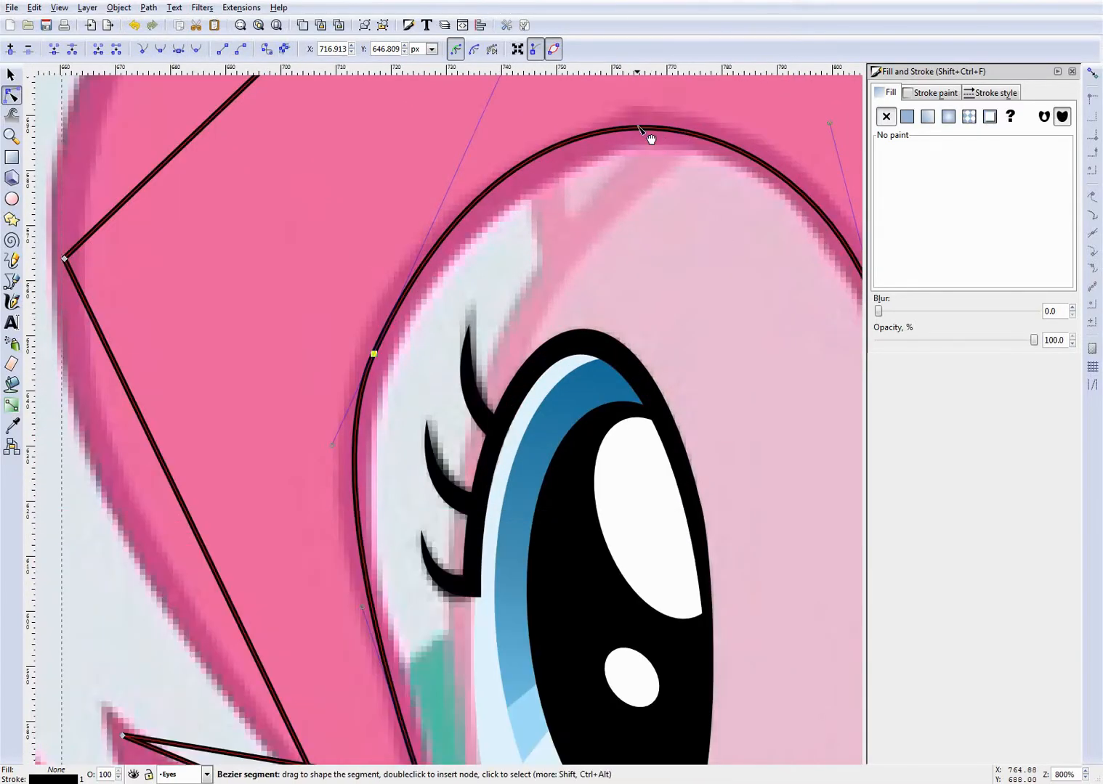
left_click_drag(653, 138, 659, 143)
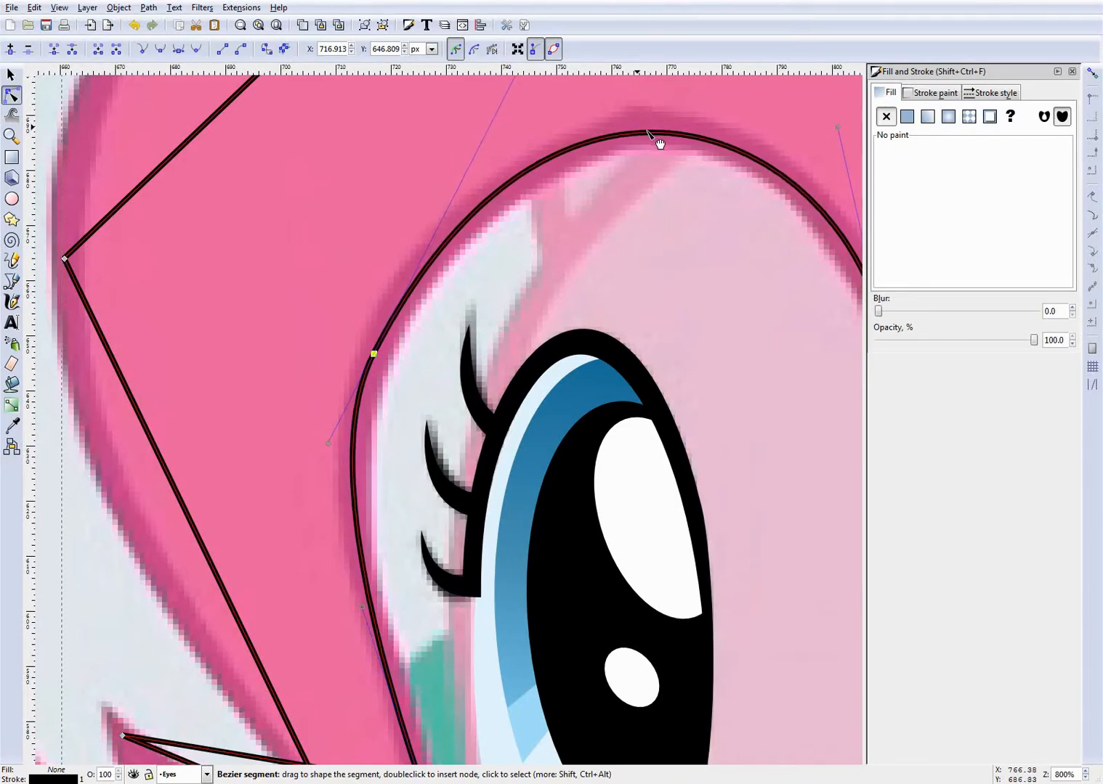
scroll(659, 143, "down", 3, "ctrl")
scroll(448, 524, "up", 1, "ctrl")
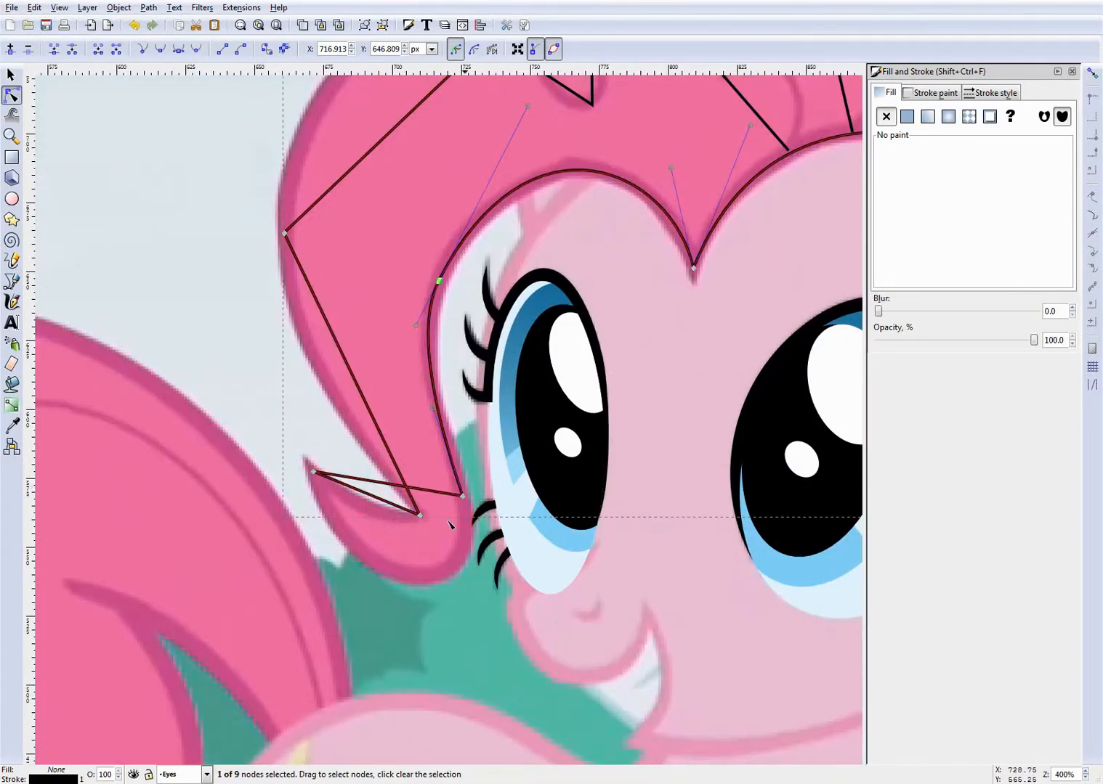
- Bend the straight segment at the front lock's lower end into a rounded curl along its underside
scroll(381, 552, "up", 1, "ctrl")
scroll(411, 531, "up", 1, "ctrl")
left_click_drag(394, 393, 589, 613)
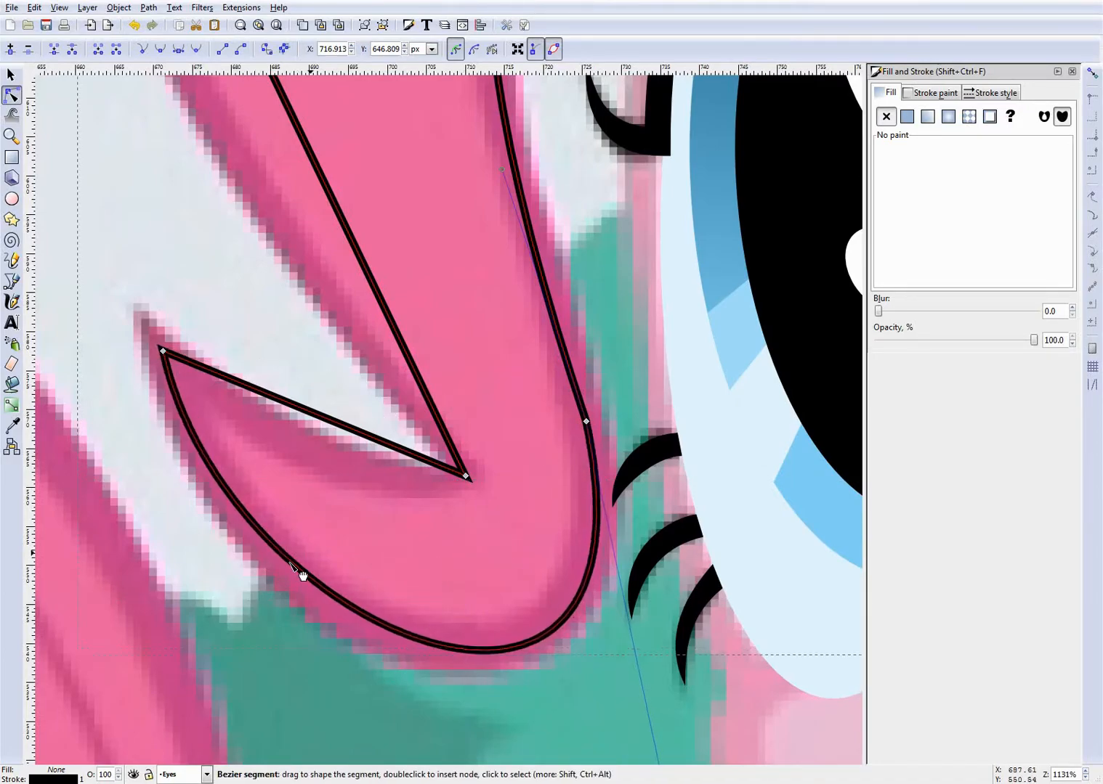
- Move the inner-edge node above the rounded curl to about X 725.1, Y 567.9 px, make it smooth, and refit the curl
scroll(657, 501, "up", 1, "ctrl")
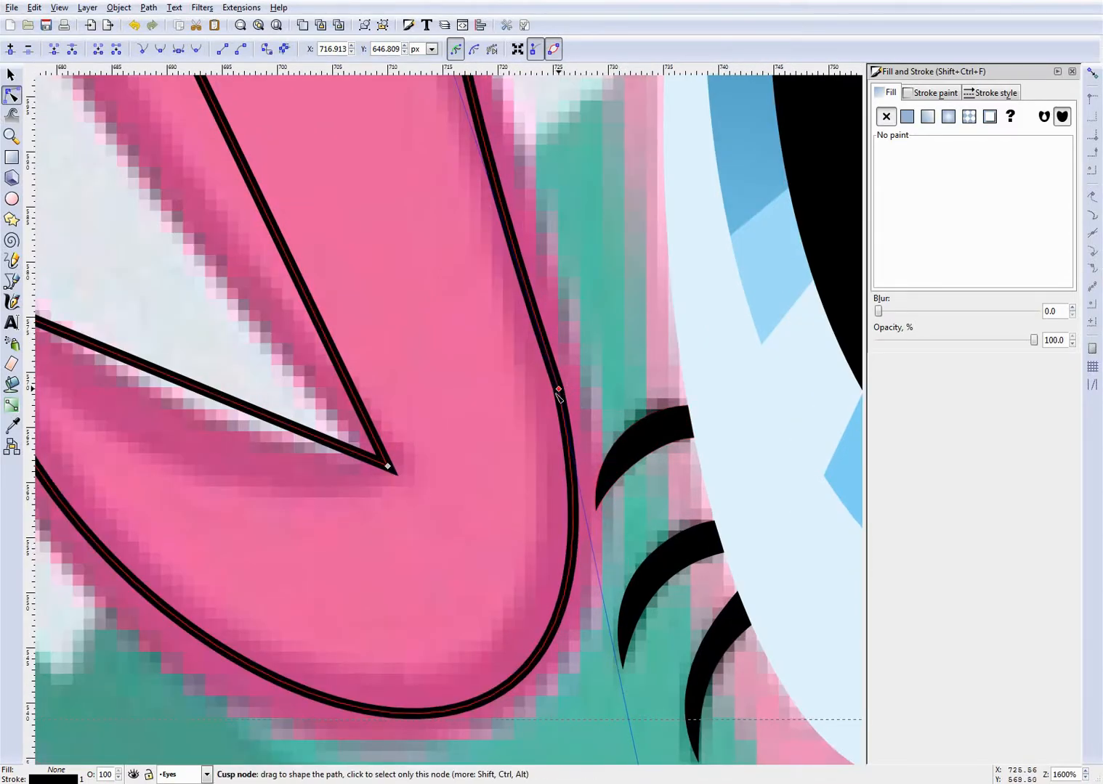
left_click_drag(558, 389, 554, 396)
left_click_drag(574, 514, 584, 519)
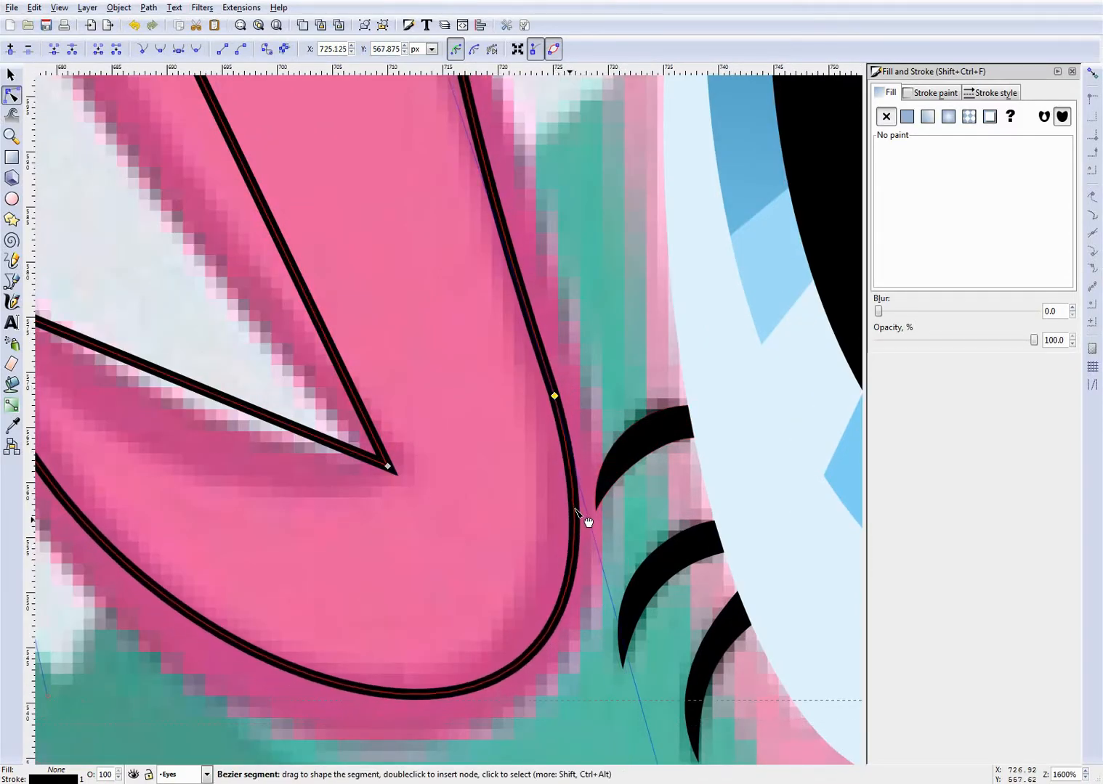
left_click_drag(282, 669, 272, 678)
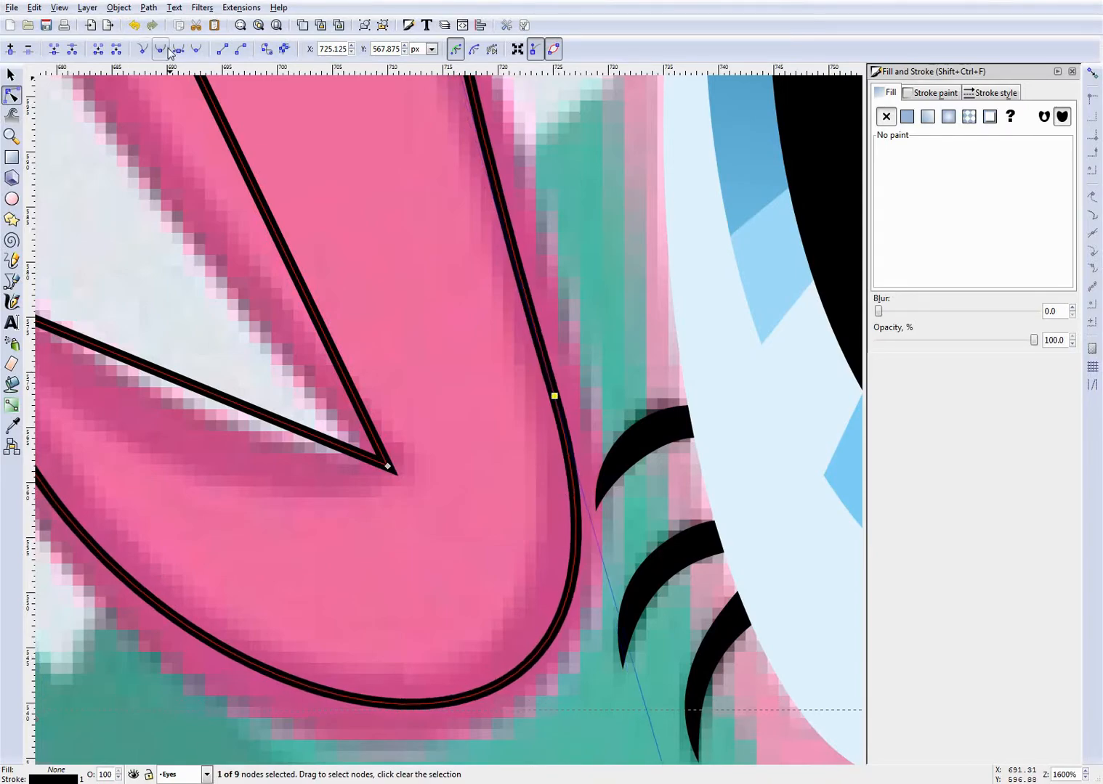
- Save the document, reselect the front mane path, and refine the curl's underside to match the hair outline
scroll(419, 313, "down", 2)
left_click(566, 341)
scroll(567, 338, "down", 2)
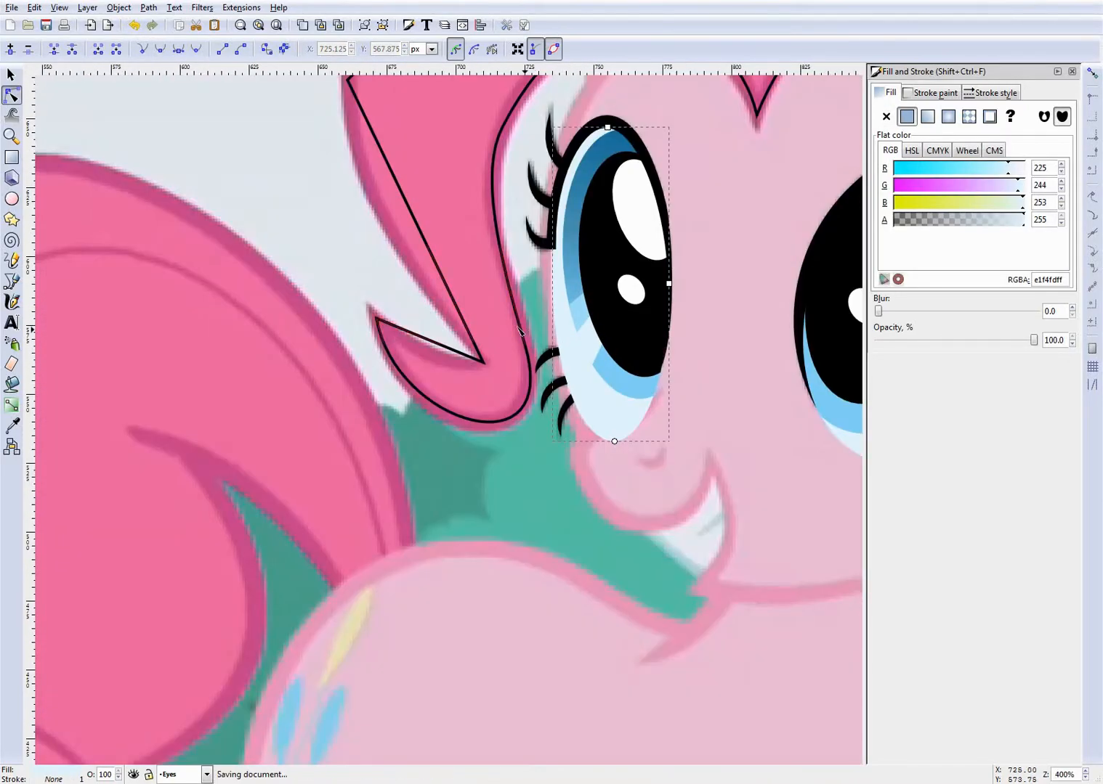
scroll(440, 312, "up", 2)
left_click(492, 531)
left_click_drag(493, 531, 493, 533)
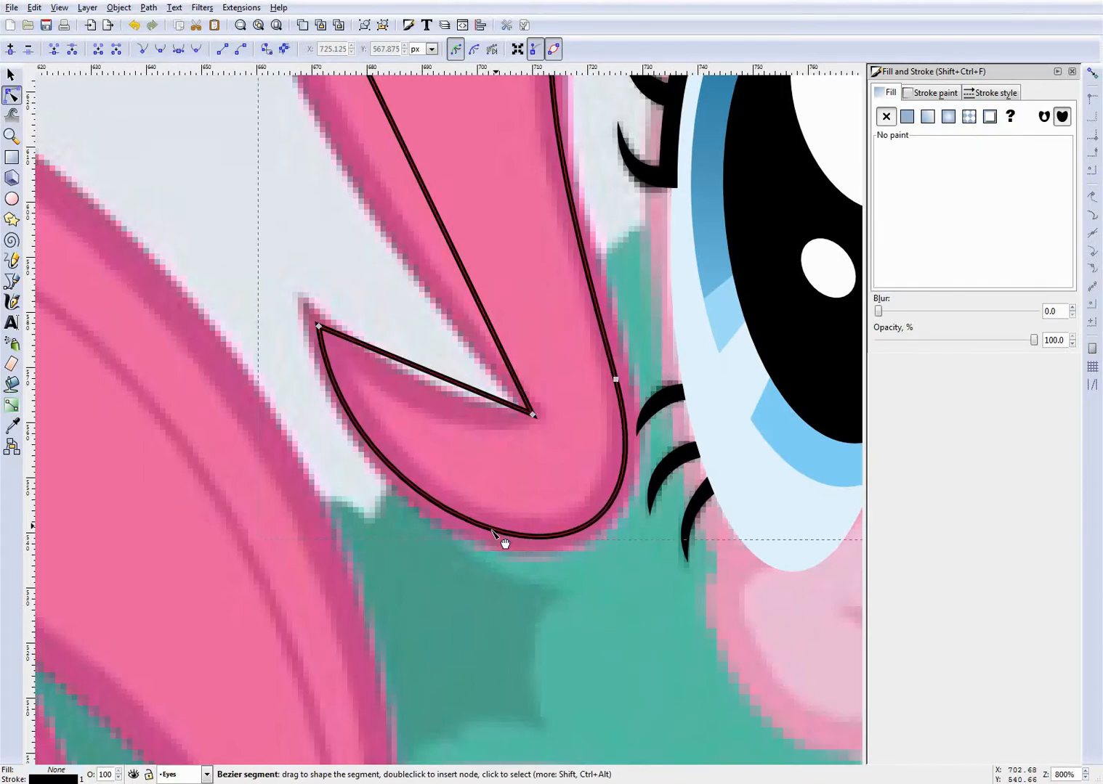
scroll(552, 407, "up", 5)
- Fine-tune the front lock's inner-edge segment and the arch above the smaller eye
scroll(566, 356, "down", 2)
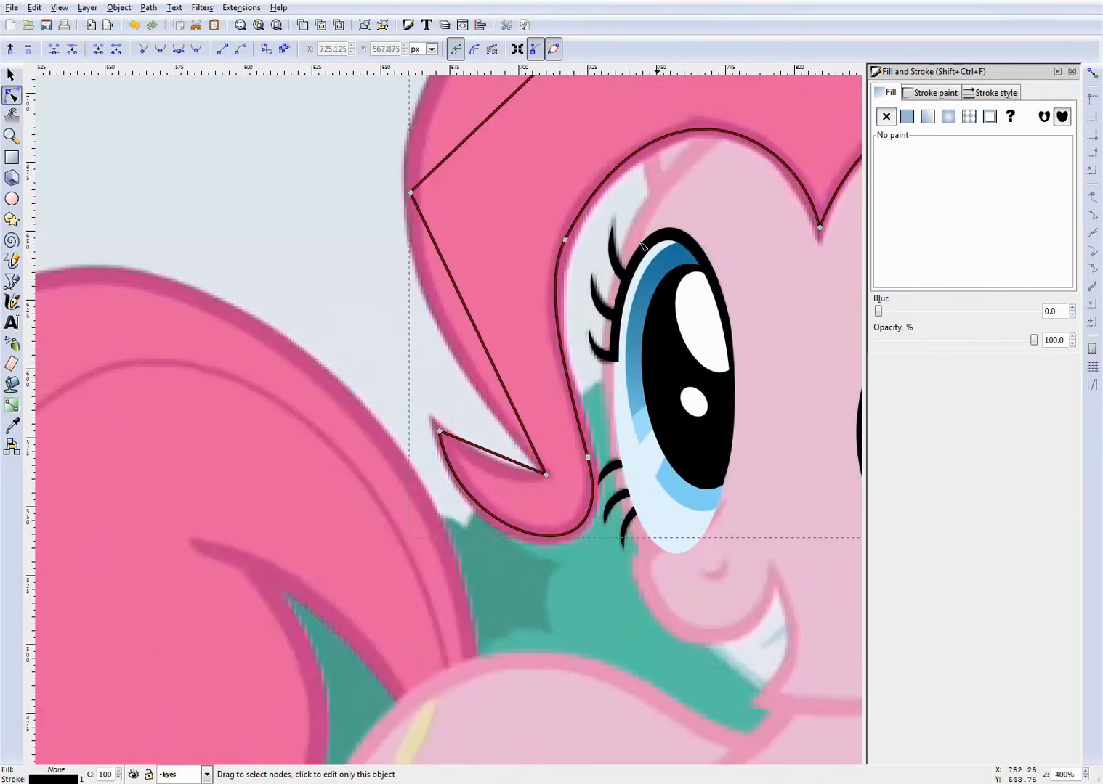
left_click_drag(557, 327, 557, 327)
left_click_drag(659, 147, 664, 153)
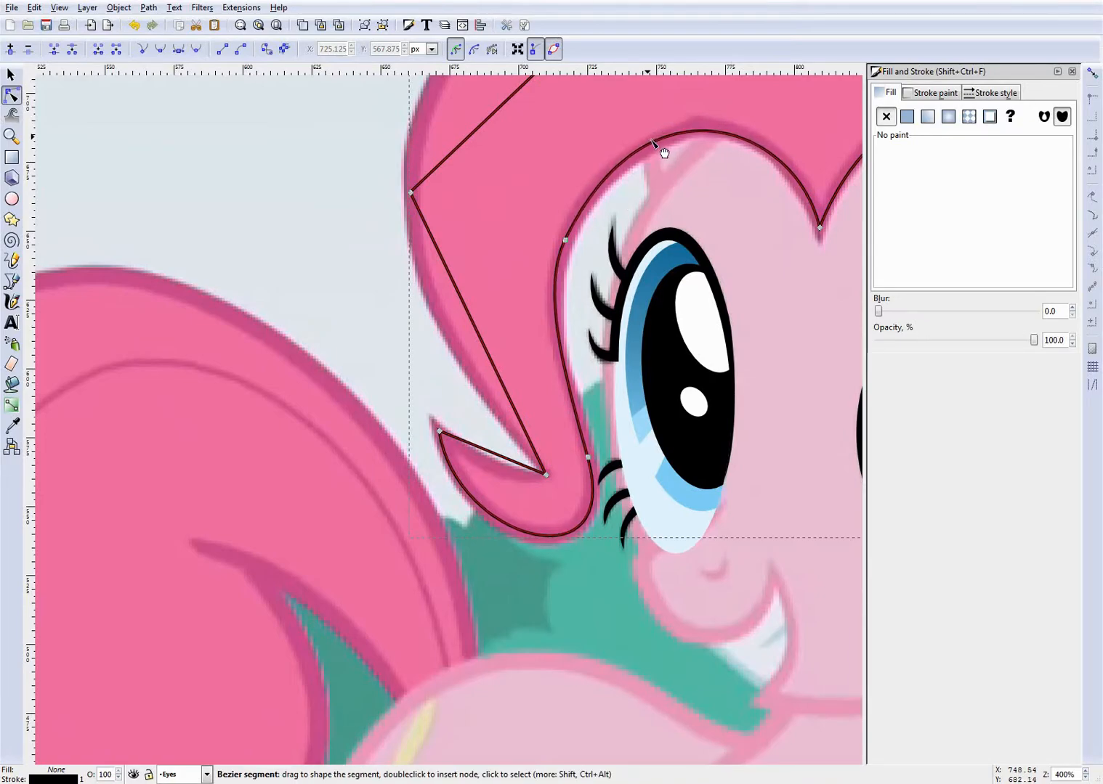
scroll(581, 356, "down", 2)
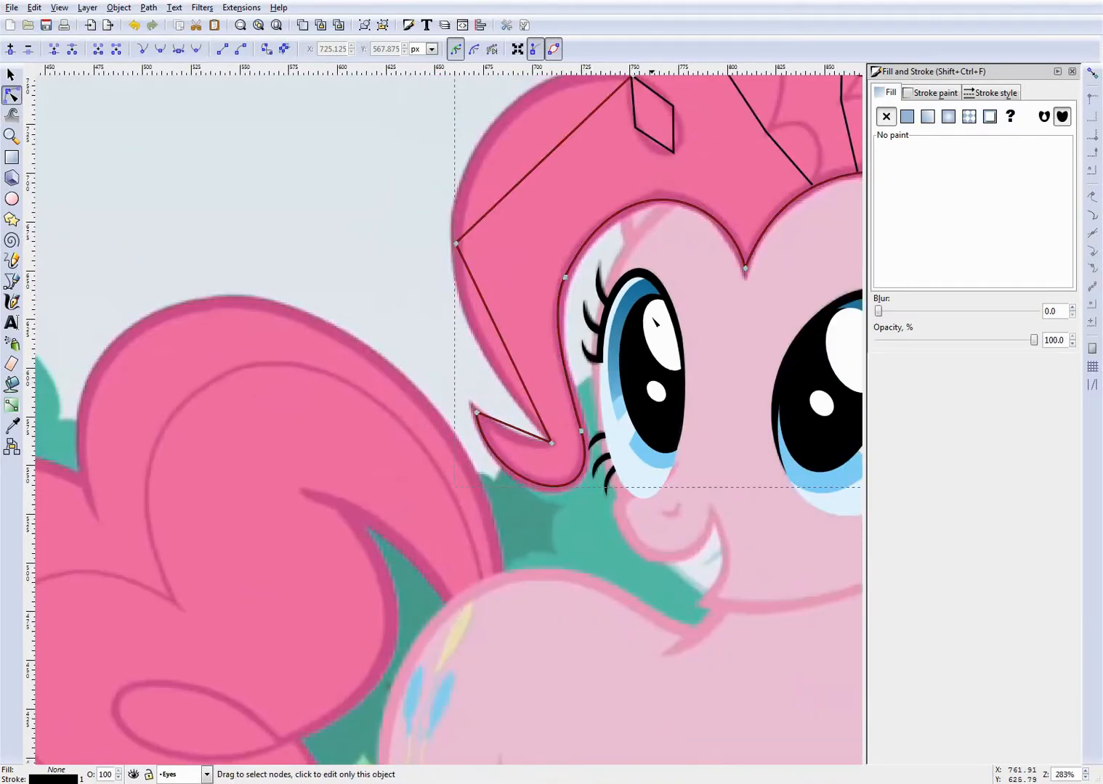
- Bend the segment between the curl's tip and the inner notch downward to follow the curl's upper edge
scroll(516, 403, "up", 2)
scroll(494, 414, "up", 1)
left_click(443, 500)
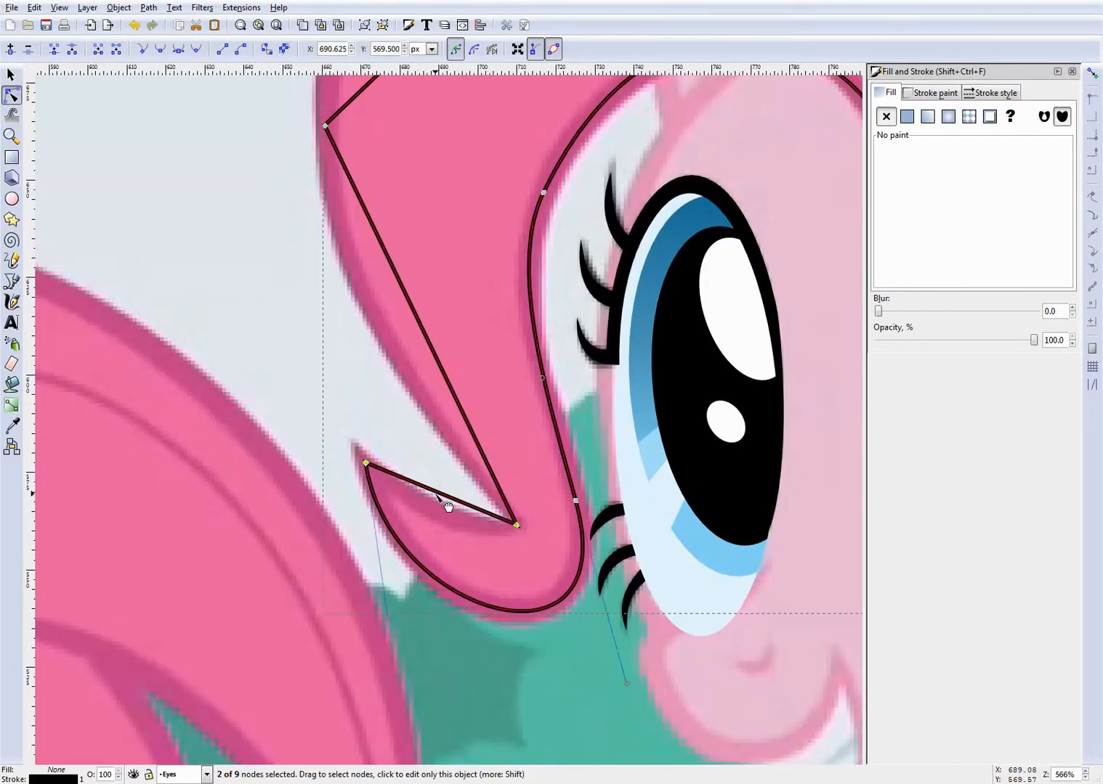
scroll(443, 500, "up", 3)
left_click_drag(423, 479, 364, 509)
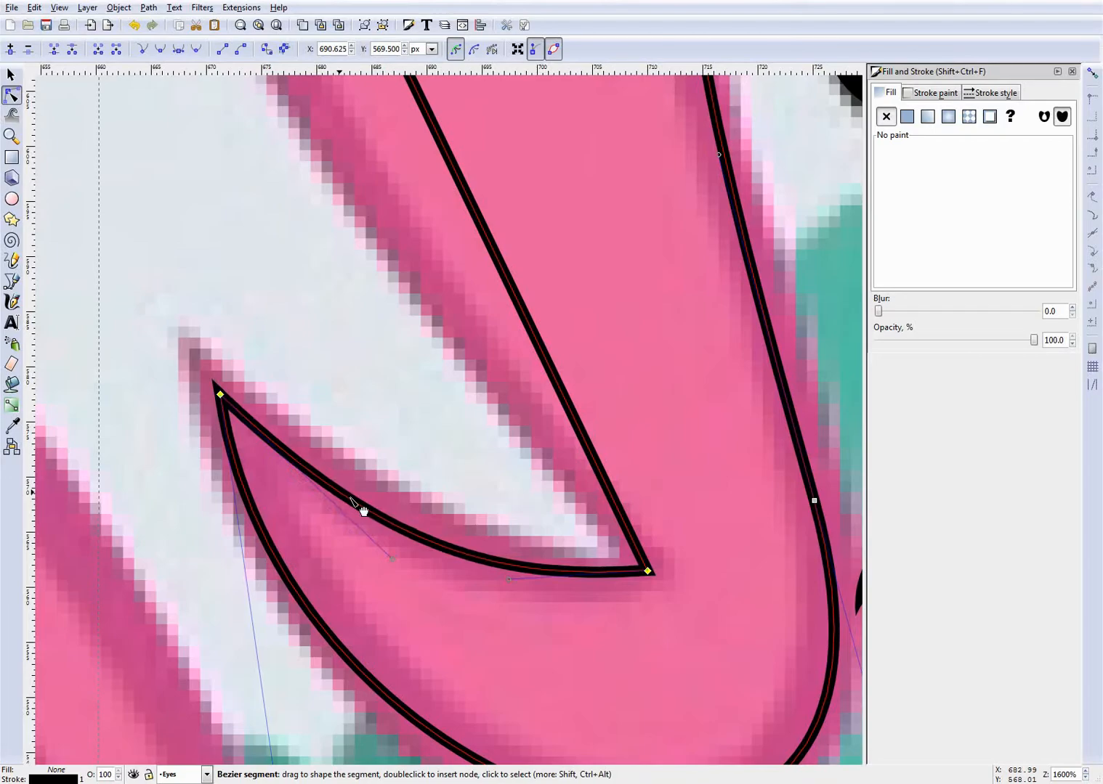
scroll(439, 429, "down", 3)
scroll(436, 411, "down", 3)
scroll(425, 439, "up", 3)
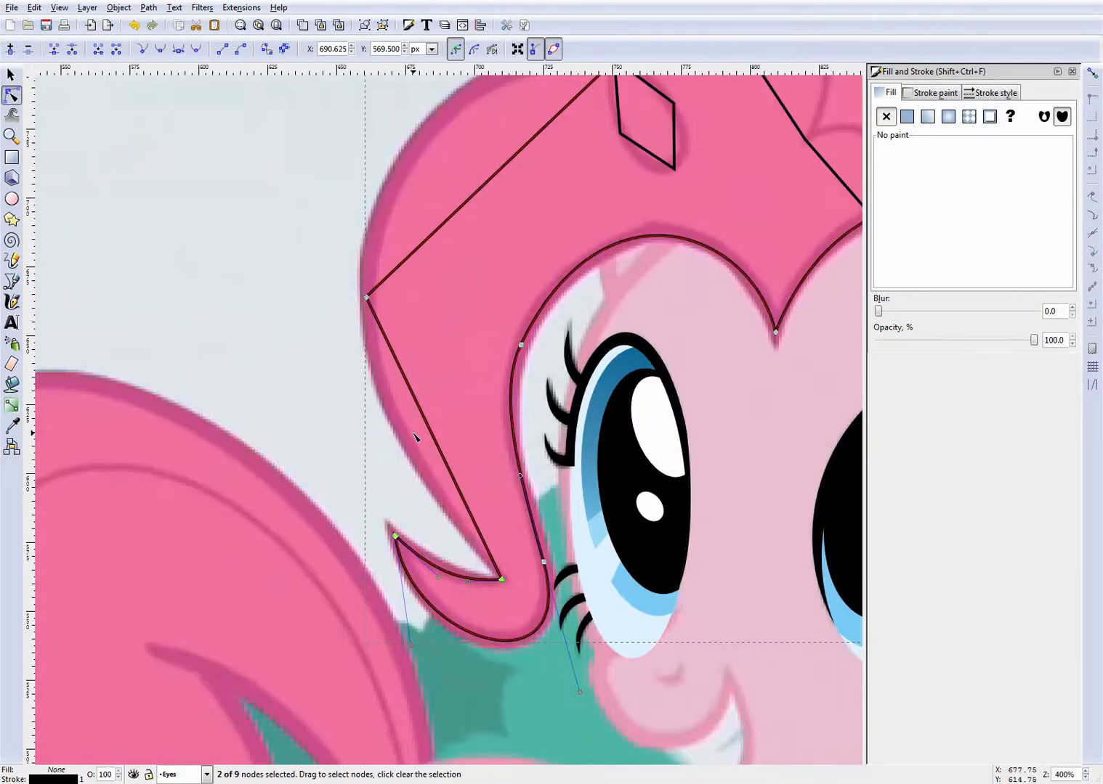
- Bend the segment from the notch up to the front lock's outermost node along the lower outer hair edge
left_click_drag(411, 443, 374, 387)
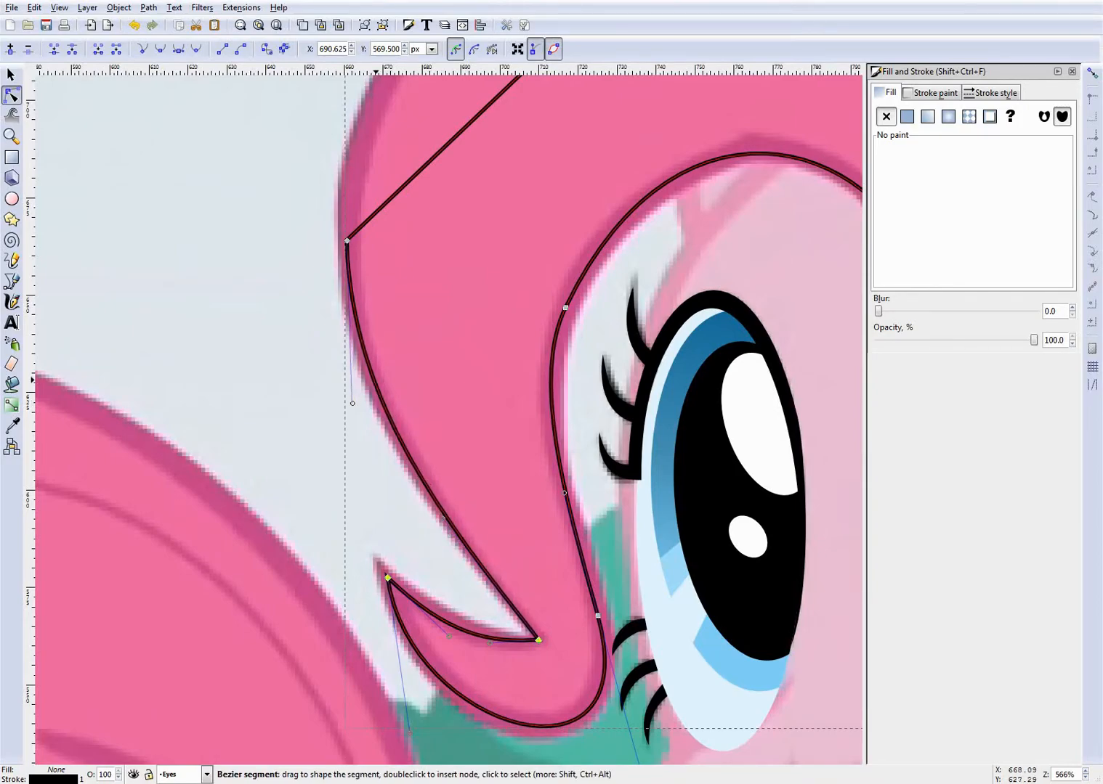
scroll(469, 328, "up", 6)
scroll(469, 326, "down", 2)
- Bend the front lock's upper outer segment into a large arc reaching the node above the small hair loop
scroll(520, 263, "up", 2)
scroll(503, 331, "up", 2)
scroll(504, 331, "up", 1)
left_click_drag(489, 342, 275, 402)
left_click_drag(528, 145, 526, 158)
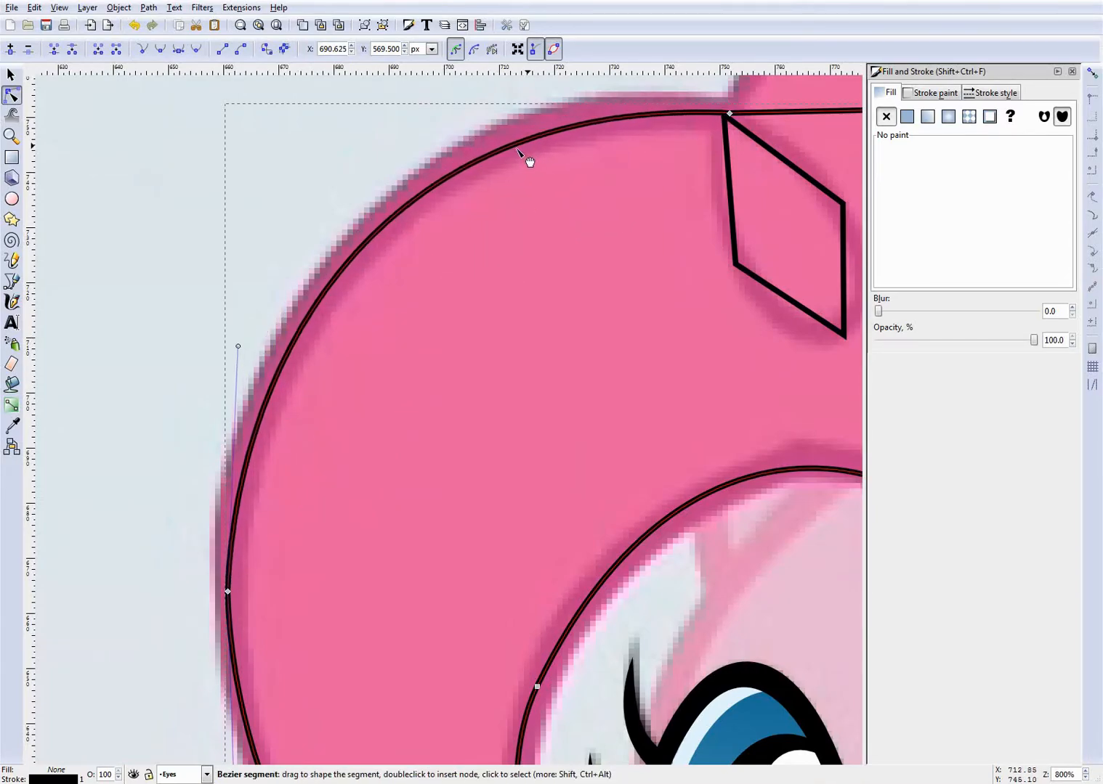
- Refit both curves around the front lock's outermost node and make that node smooth
scroll(329, 374, "down", 4)
scroll(187, 494, "up", 5)
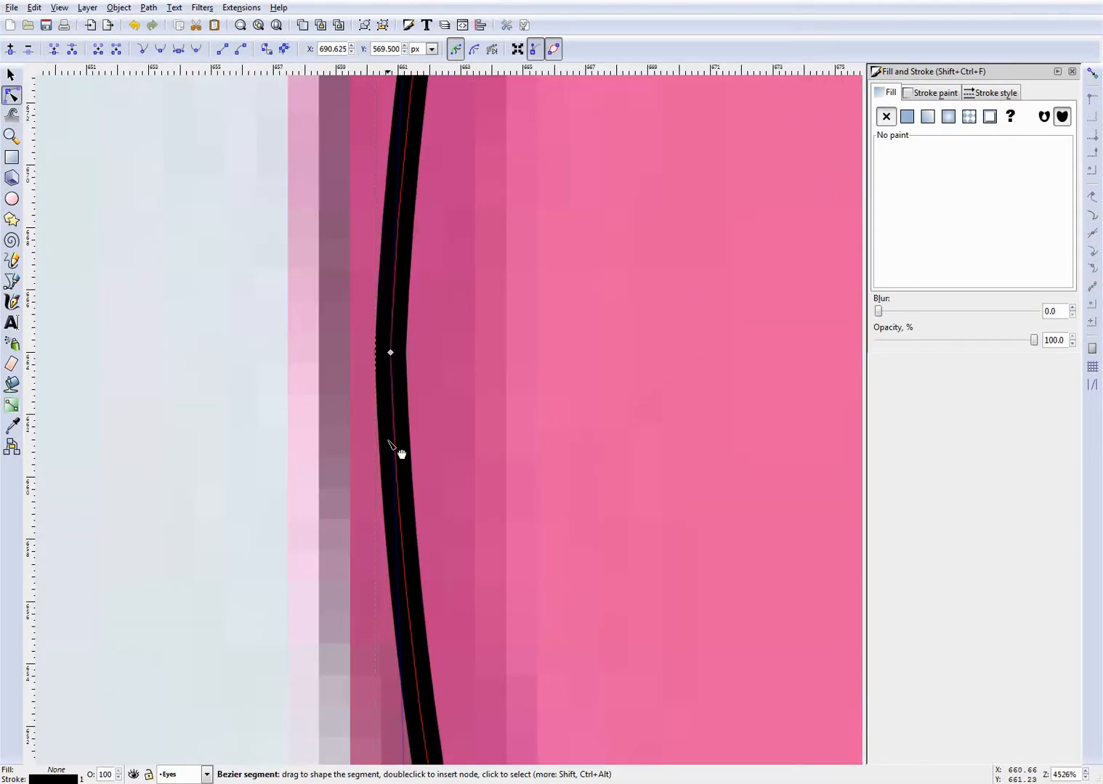
left_click_drag(397, 438, 395, 445)
left_click_drag(415, 156, 407, 154)
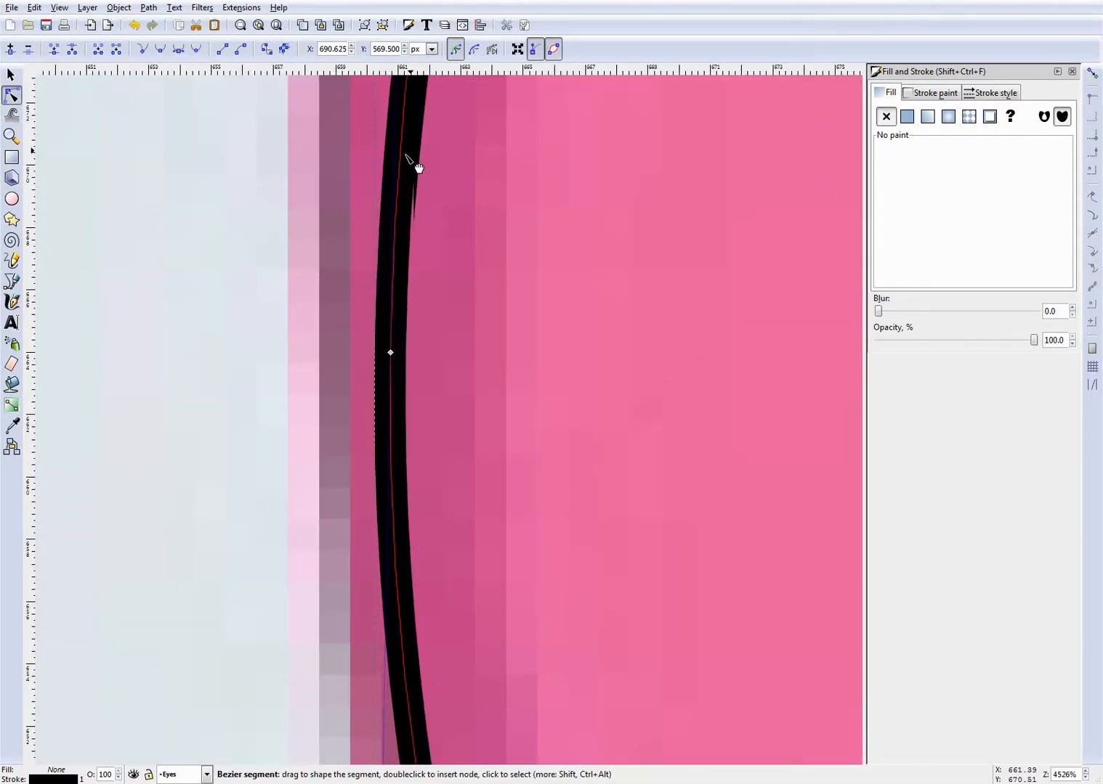
left_click_drag(307, 320, 459, 486)
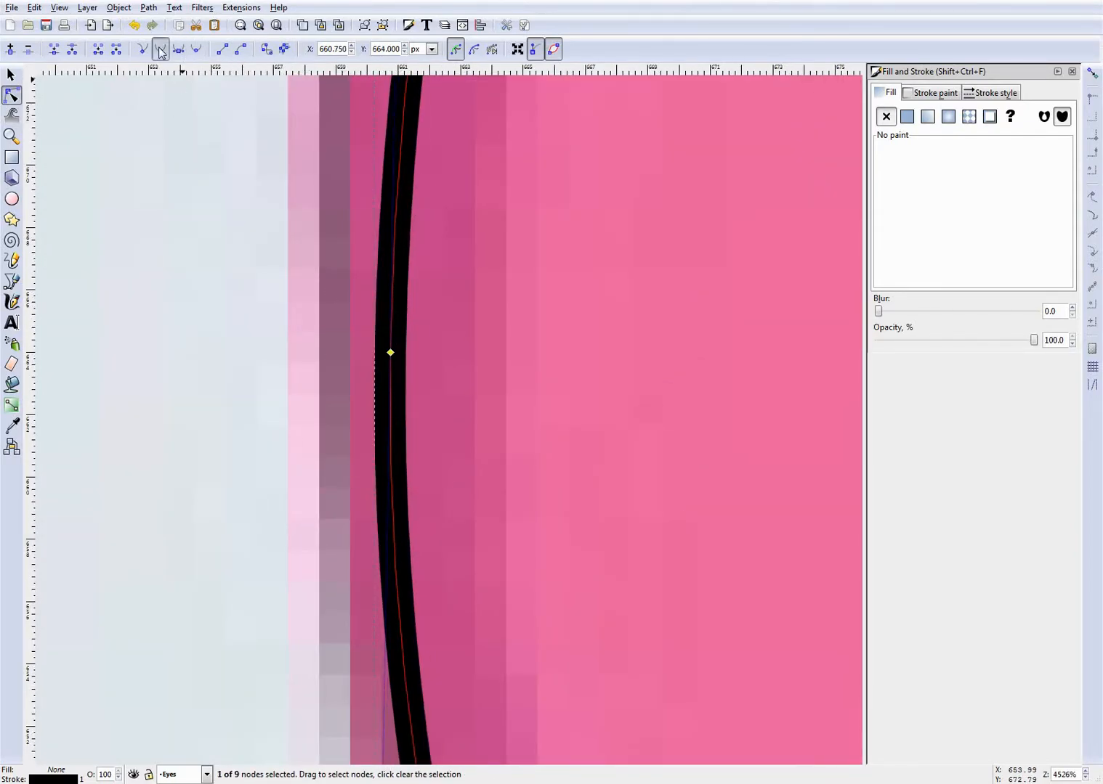
scroll(562, 353, "down", 10)
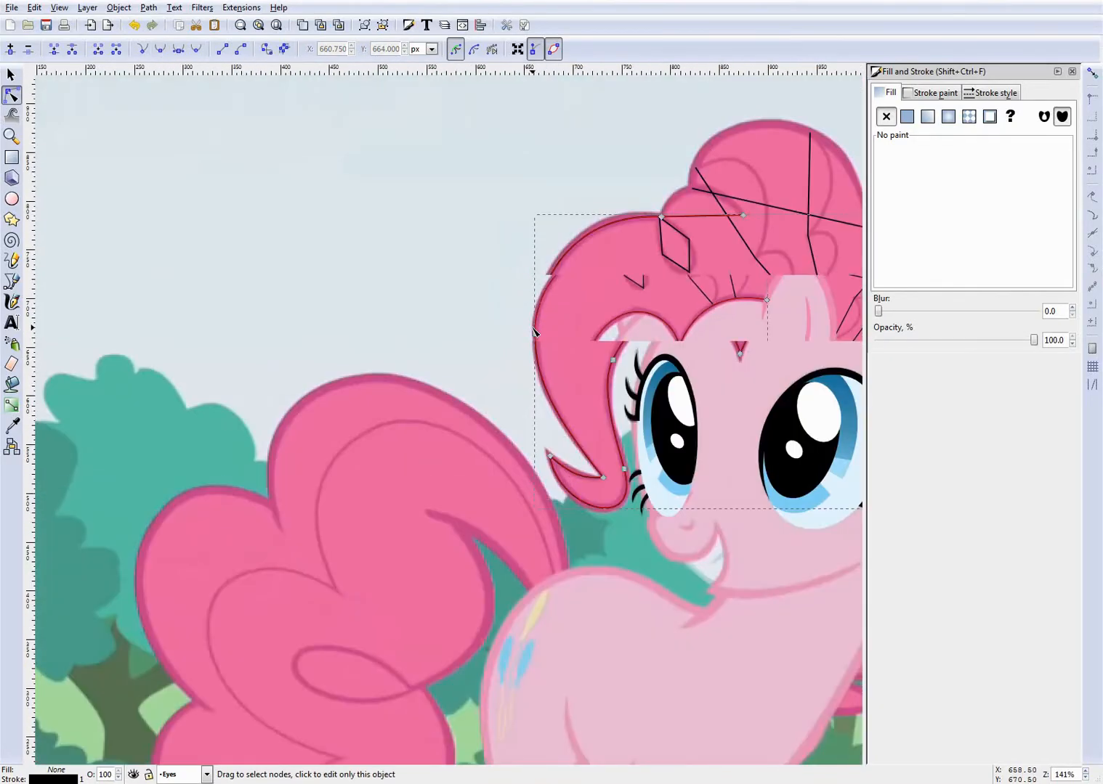
- Bend the front mane path's short top segment into a small arch along the bump above the hair loop
scroll(660, 222, "up", 4)
scroll(661, 221, "up", 2)
scroll(593, 252, "down", 3)
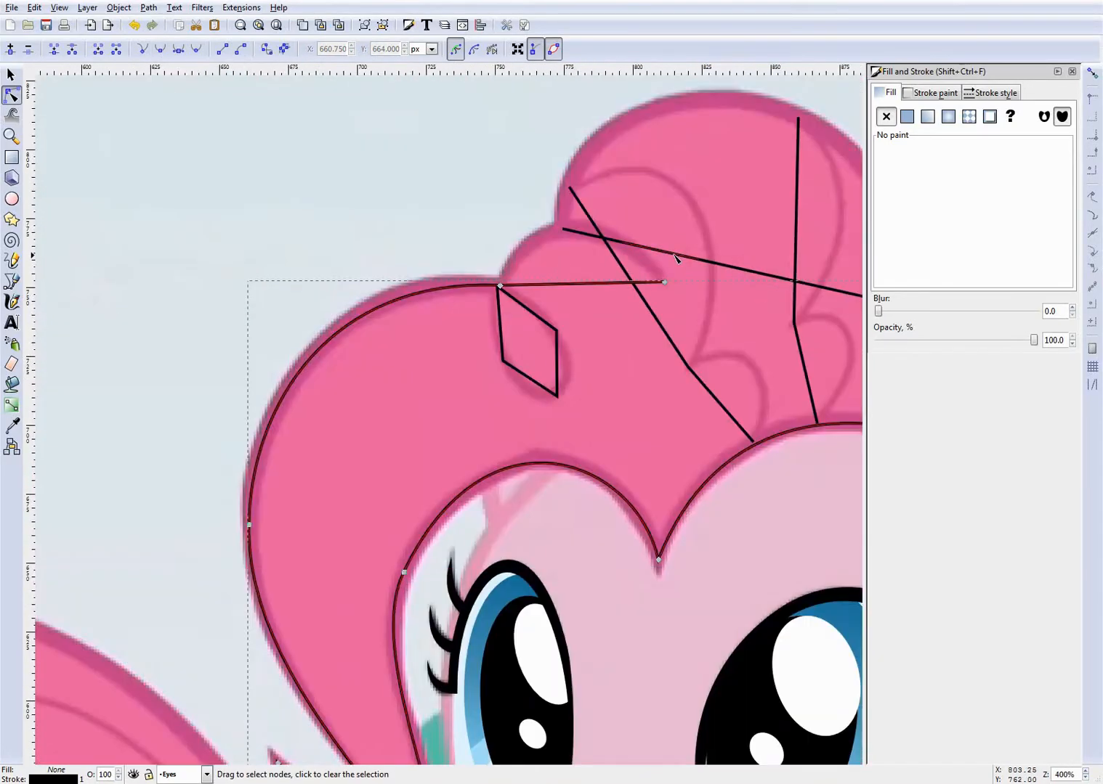
scroll(677, 256, "up", 3)
left_click_drag(399, 341, 418, 207)
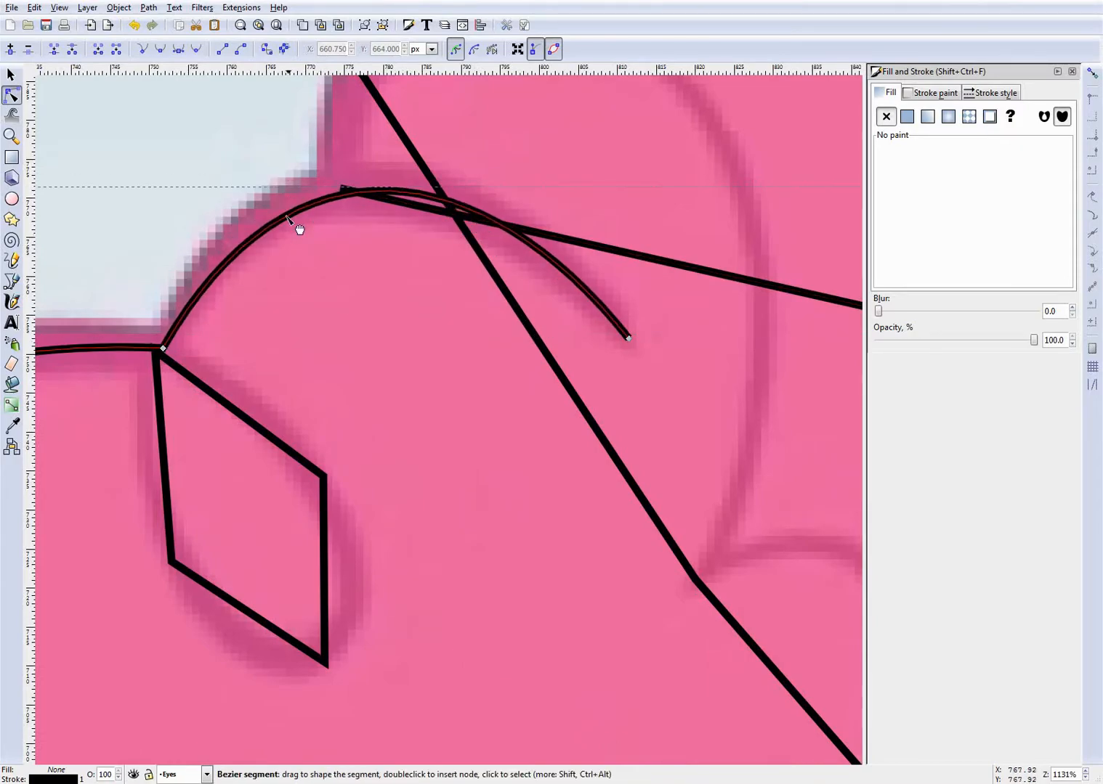
left_click_drag(294, 231, 285, 224)
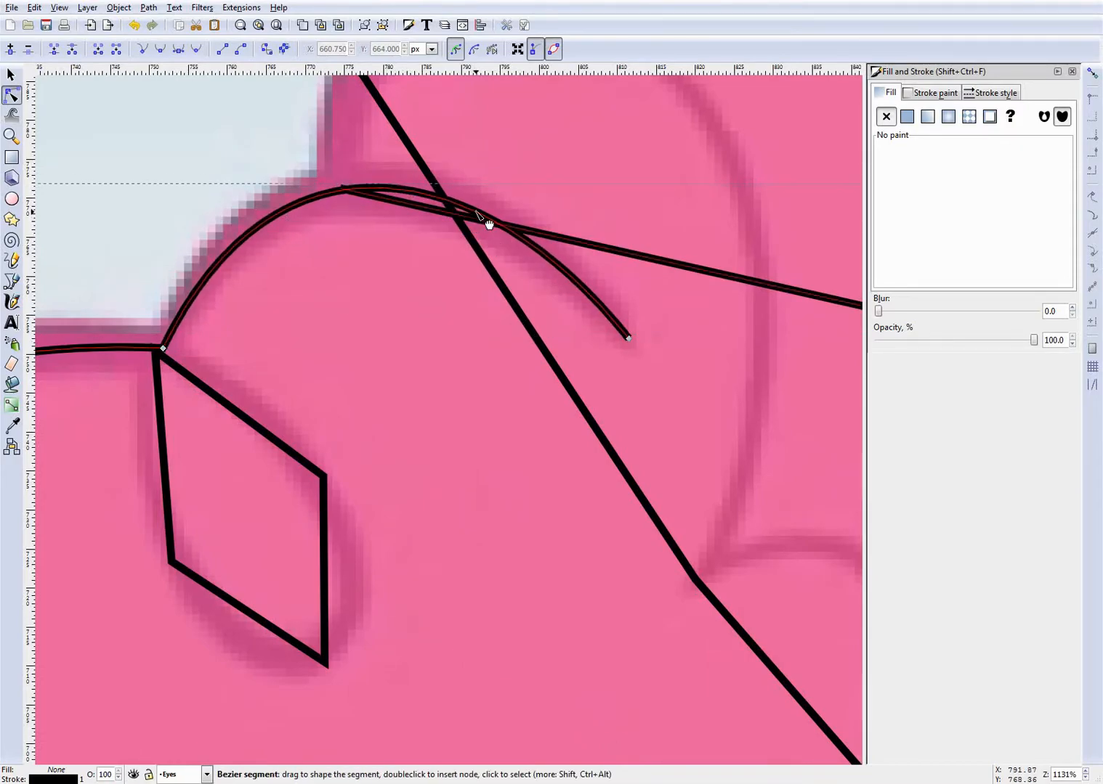
left_click_drag(475, 213, 474, 218)
scroll(401, 291, "down", 4)
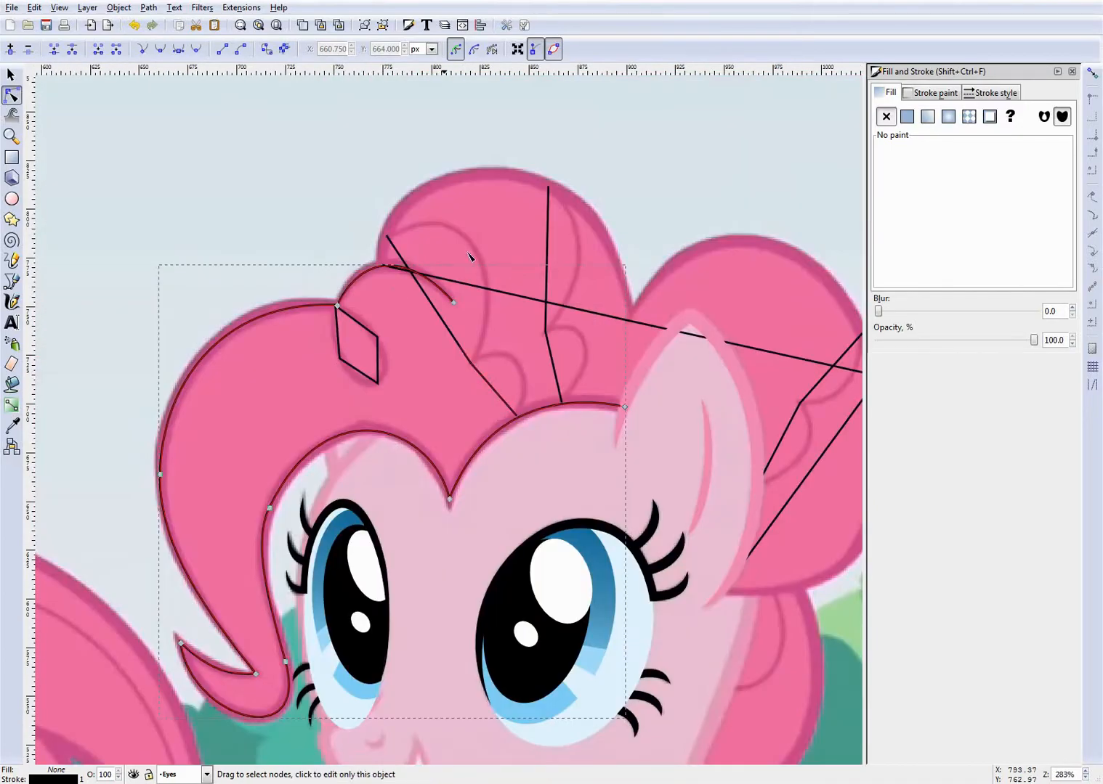
- Bend the back mane path's first segment into a large dome and adjust it to the top curl's outline
scroll(546, 225, "up", 2)
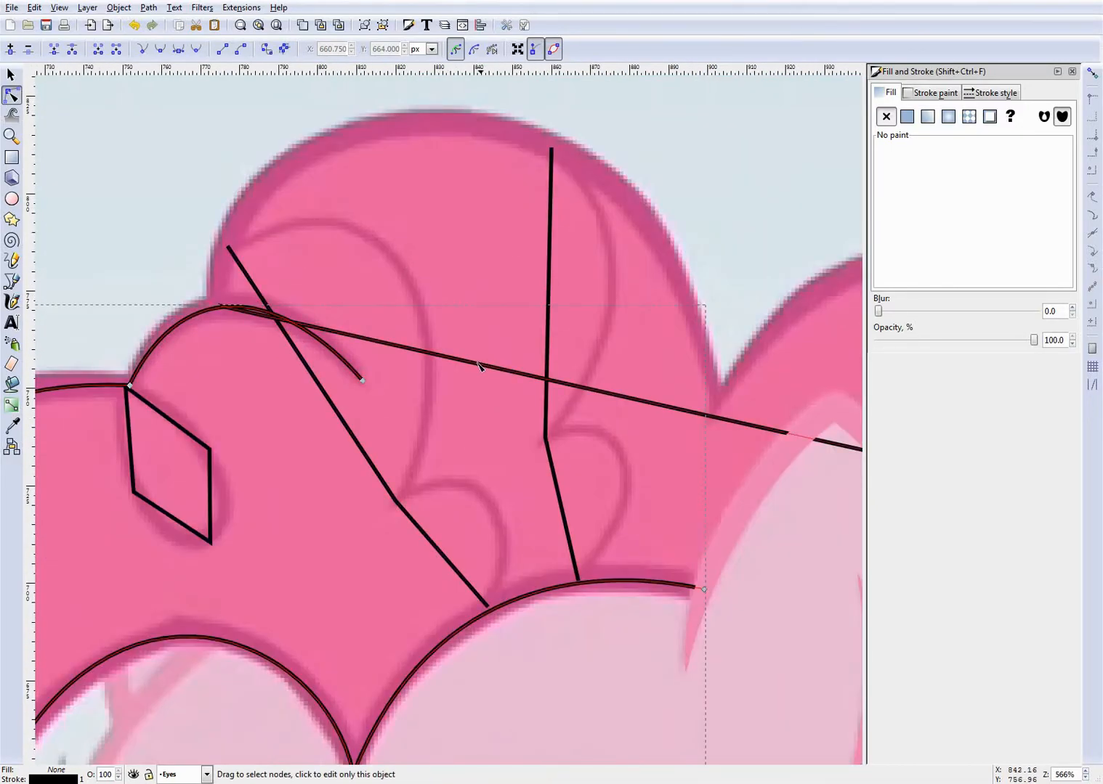
left_click_drag(440, 364, 592, 173)
left_click_drag(703, 297, 394, 131)
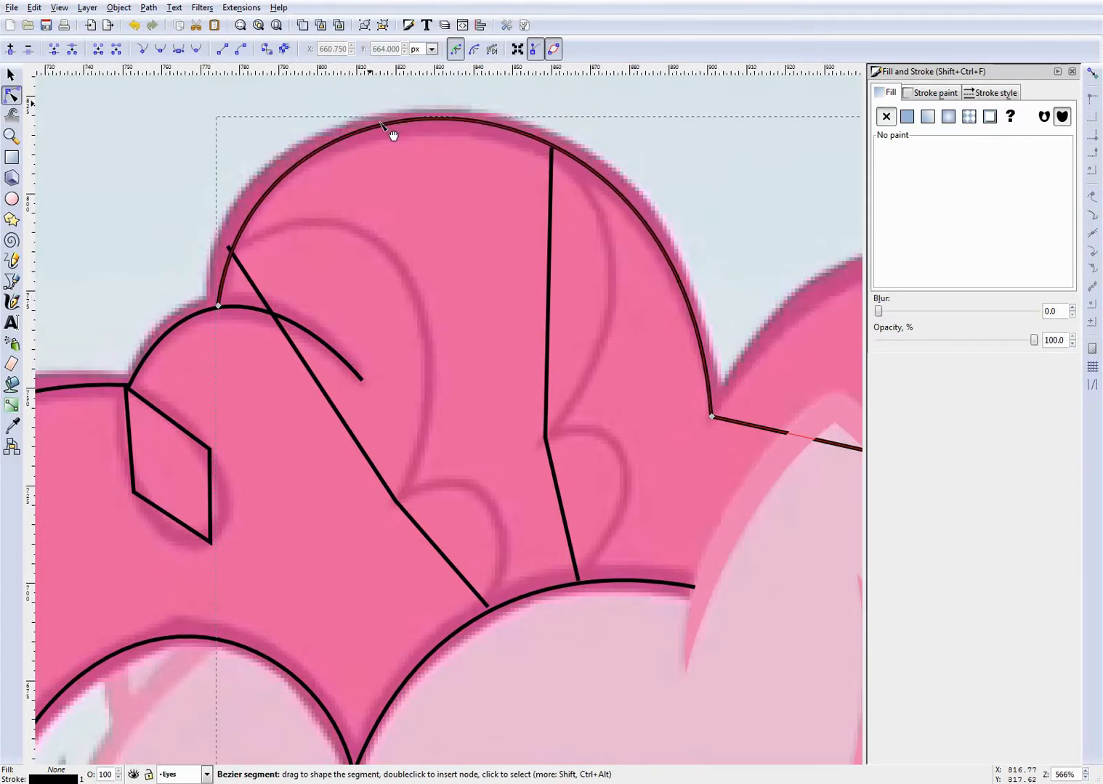
left_click_drag(255, 203, 249, 209)
left_click_drag(528, 140, 540, 149)
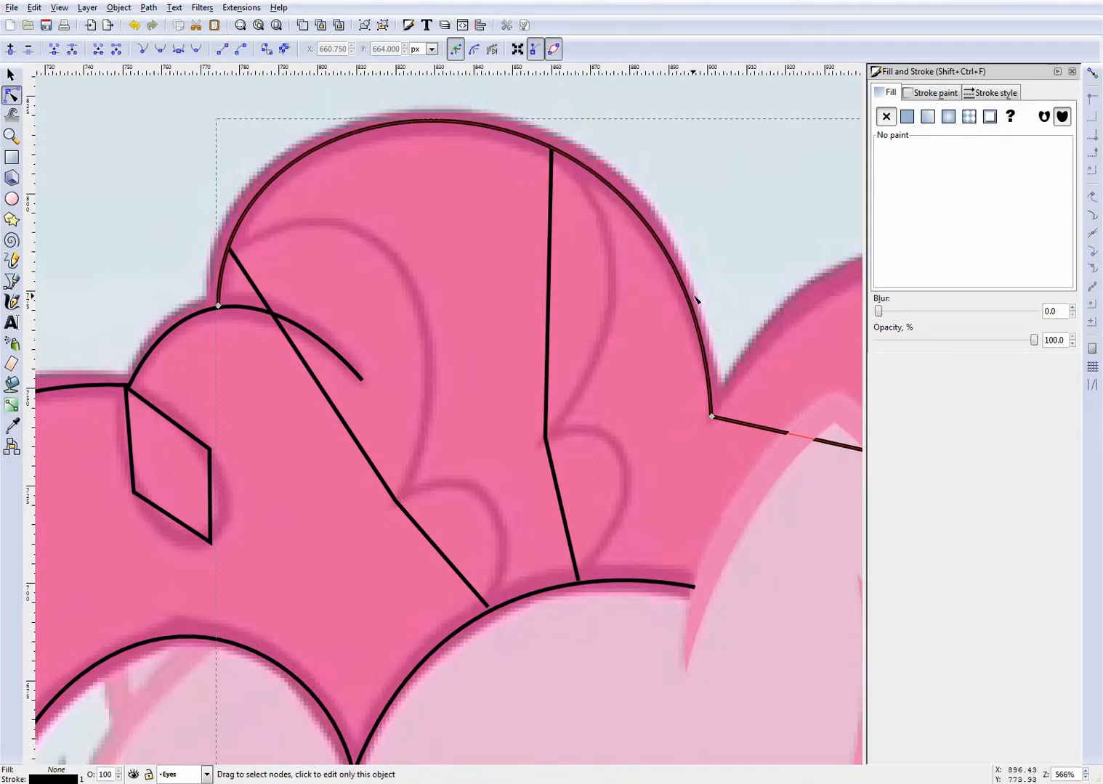
left_click_drag(691, 298, 691, 298)
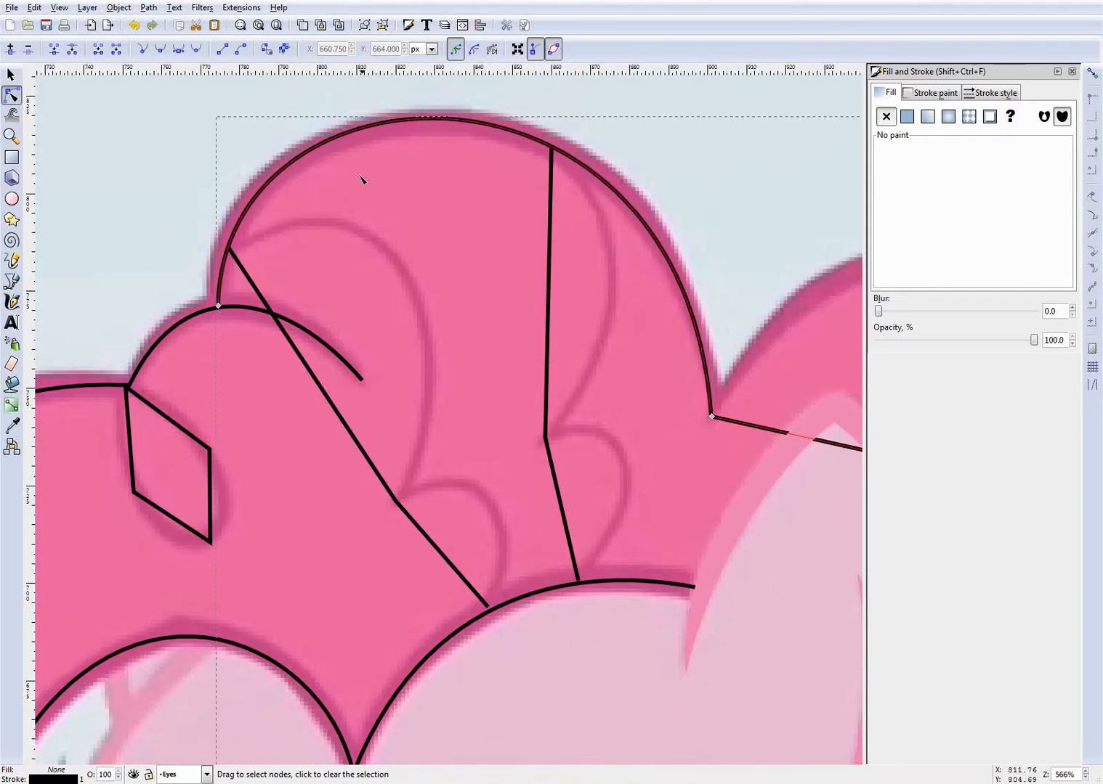
left_click_drag(328, 165, 327, 167)
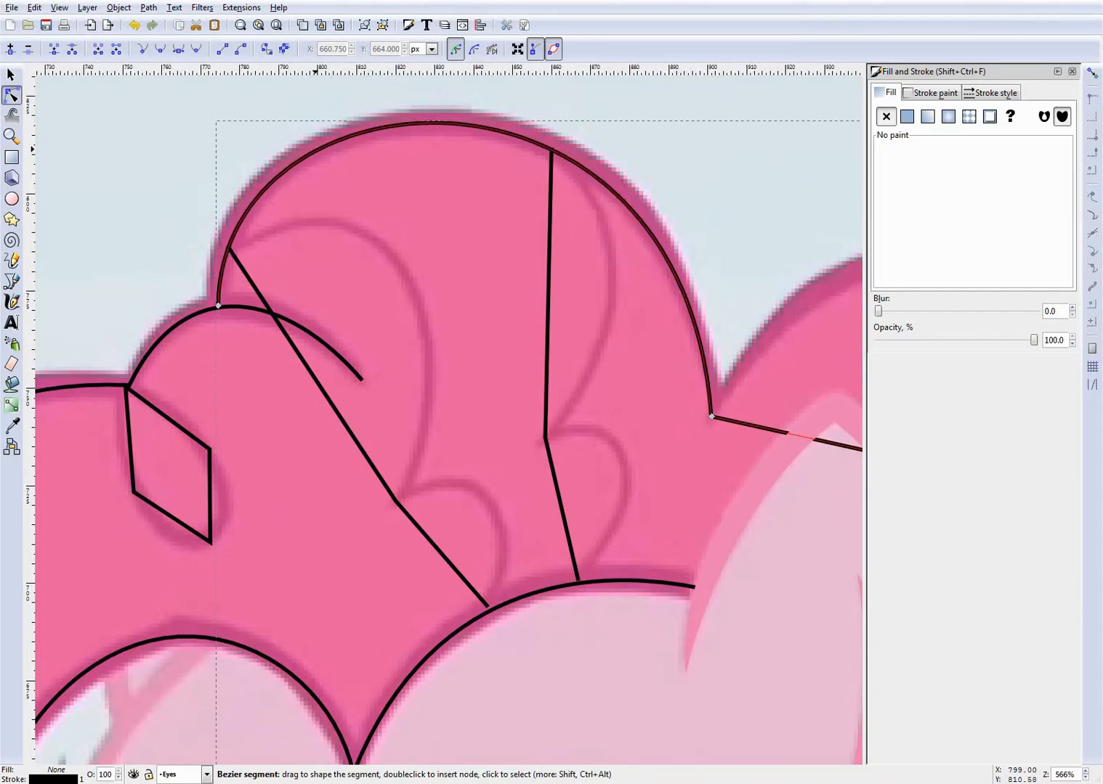
- Bend the back mane path's segment above the ear into a large arch following the rear curl's upper outline, and save the drawing
left_click_drag(531, 151, 522, 139)
scroll(527, 246, "down", 4)
scroll(766, 283, "up", 3)
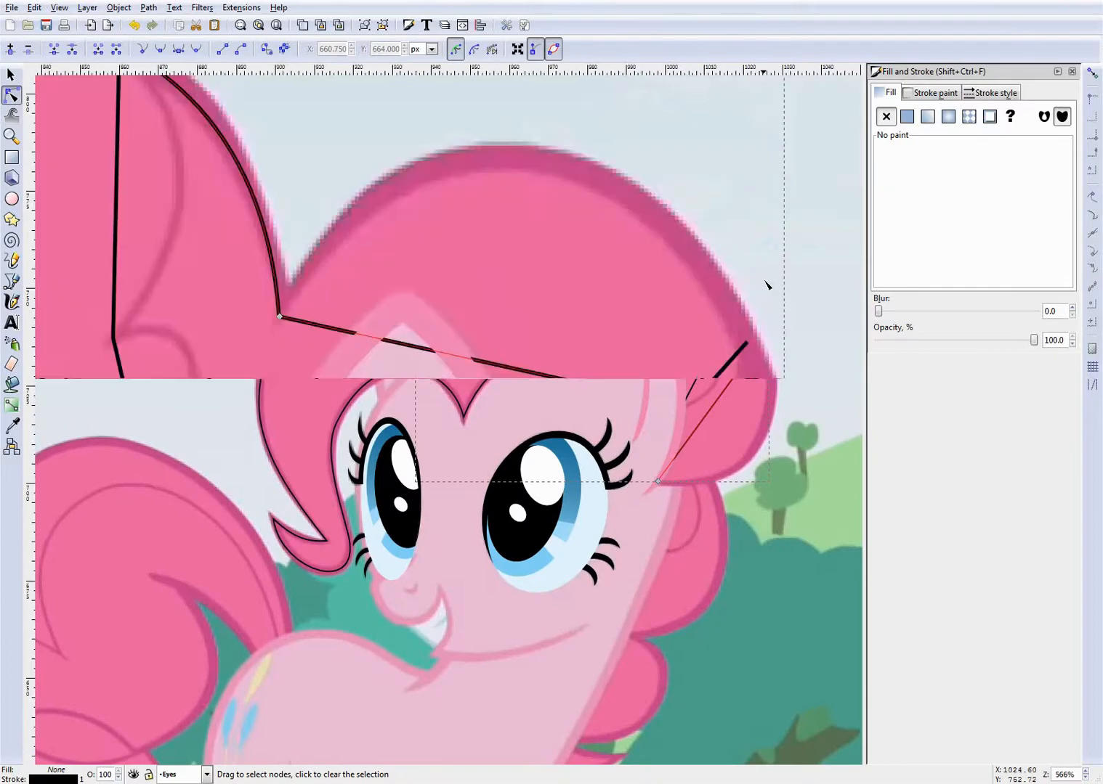
key("ctrl+s")
left_click_drag(509, 372, 635, 205)
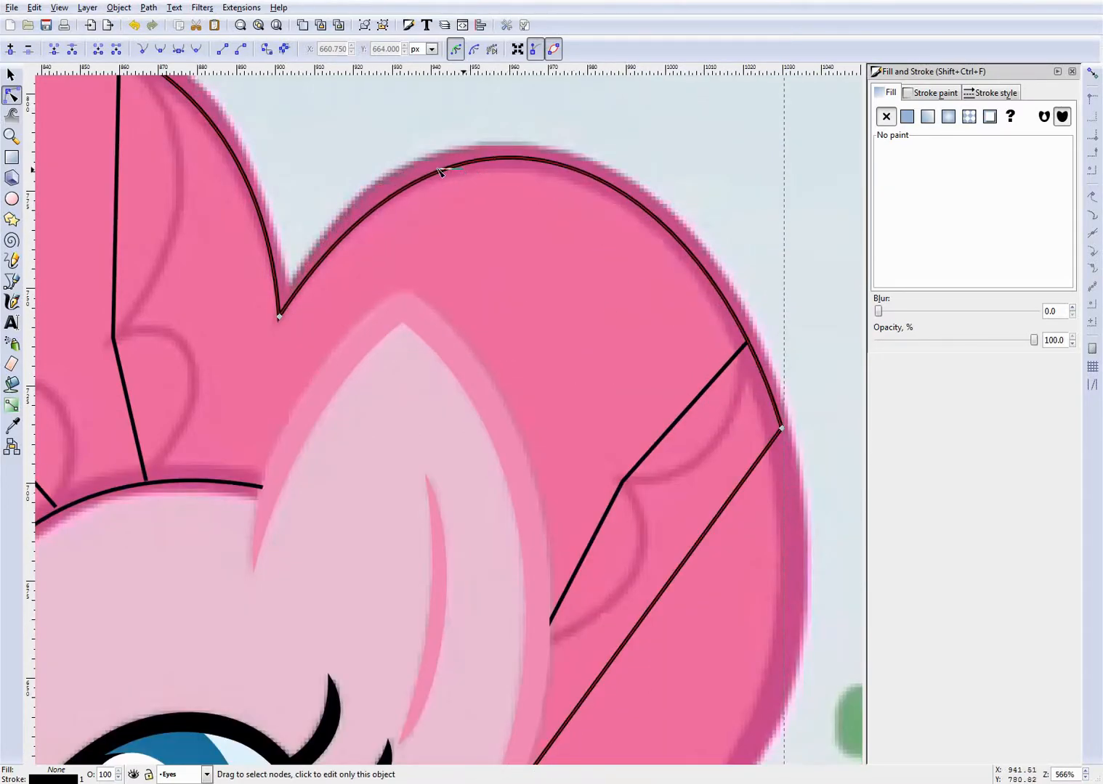
left_click_drag(443, 170, 431, 168)
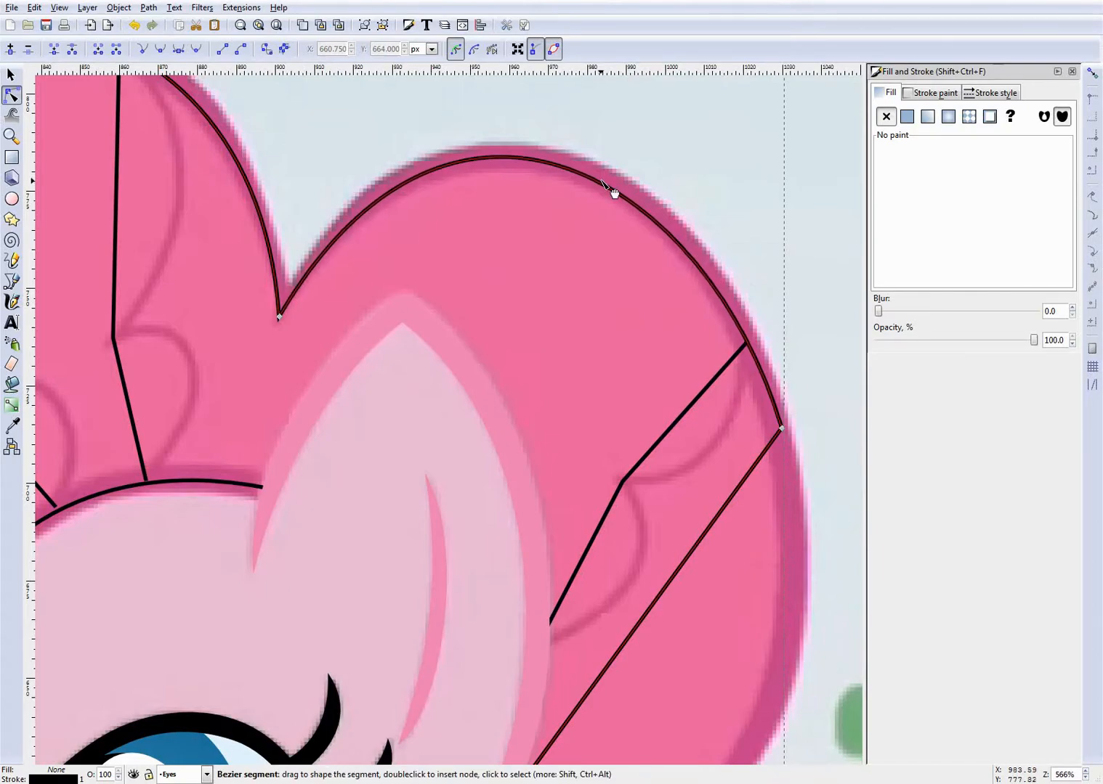
left_click_drag(613, 190, 616, 191)
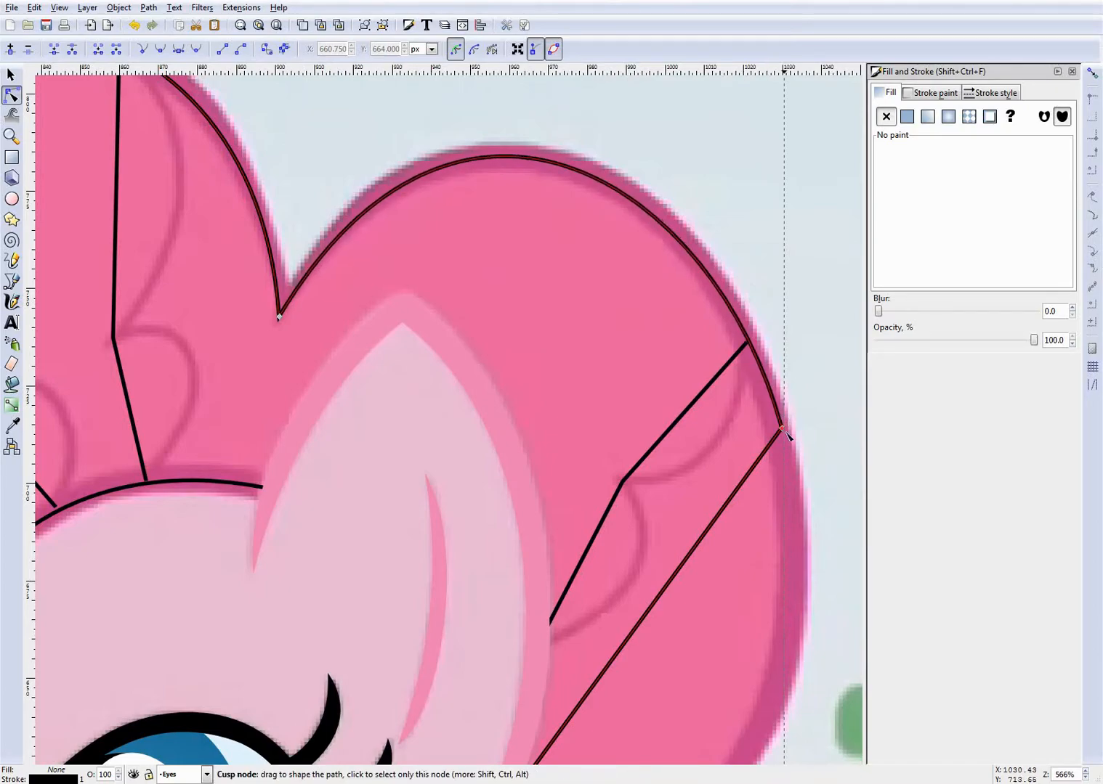
left_click_drag(781, 428, 781, 434)
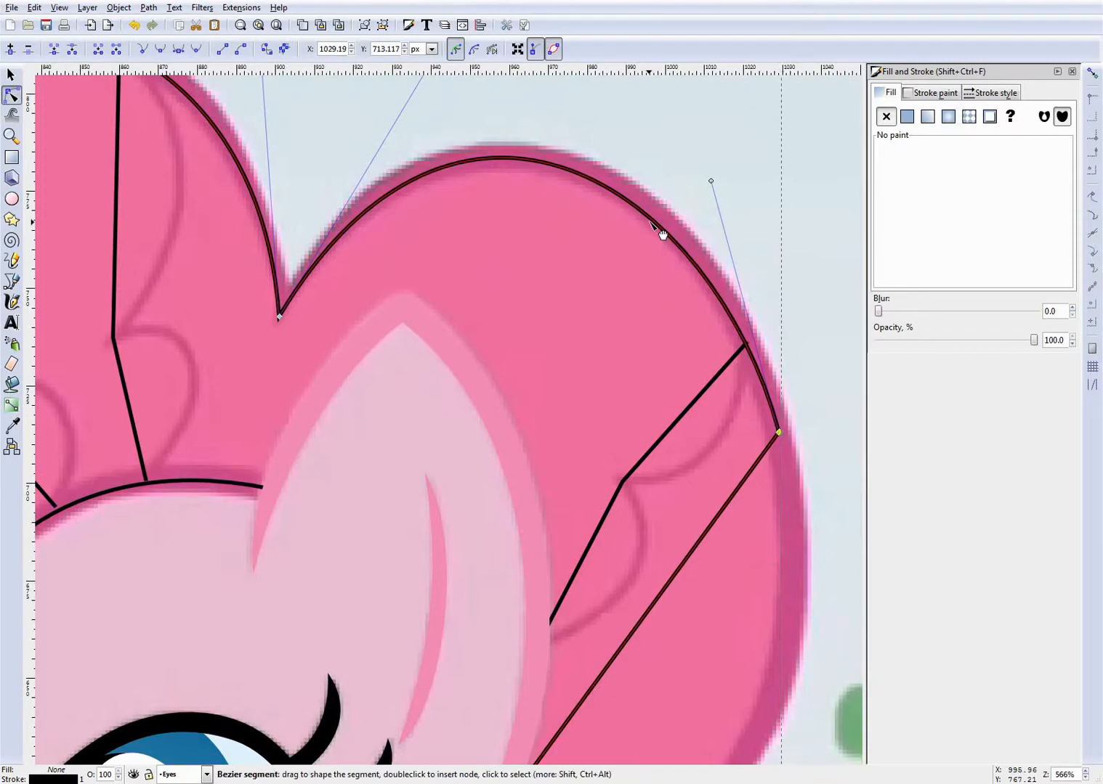
left_click_drag(652, 223, 657, 220)
- Bend the back mane path's last segment into a large arc around the rear curl's lower outline and make its upper node smooth
scroll(619, 344, "down", 4)
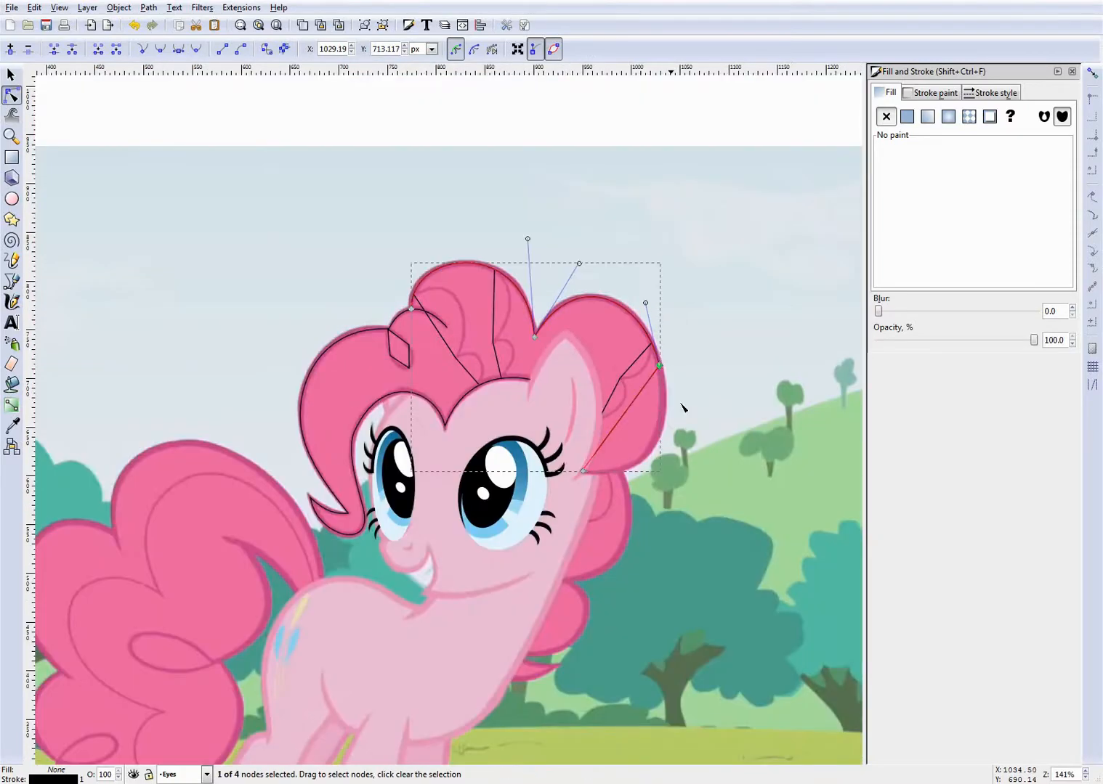
scroll(703, 435, "up", 3)
key("ctrl+s")
scroll(506, 432, "up", 1)
left_click_drag(446, 379, 619, 337)
left_click_drag(506, 550, 518, 564)
scroll(635, 305, "up", 2)
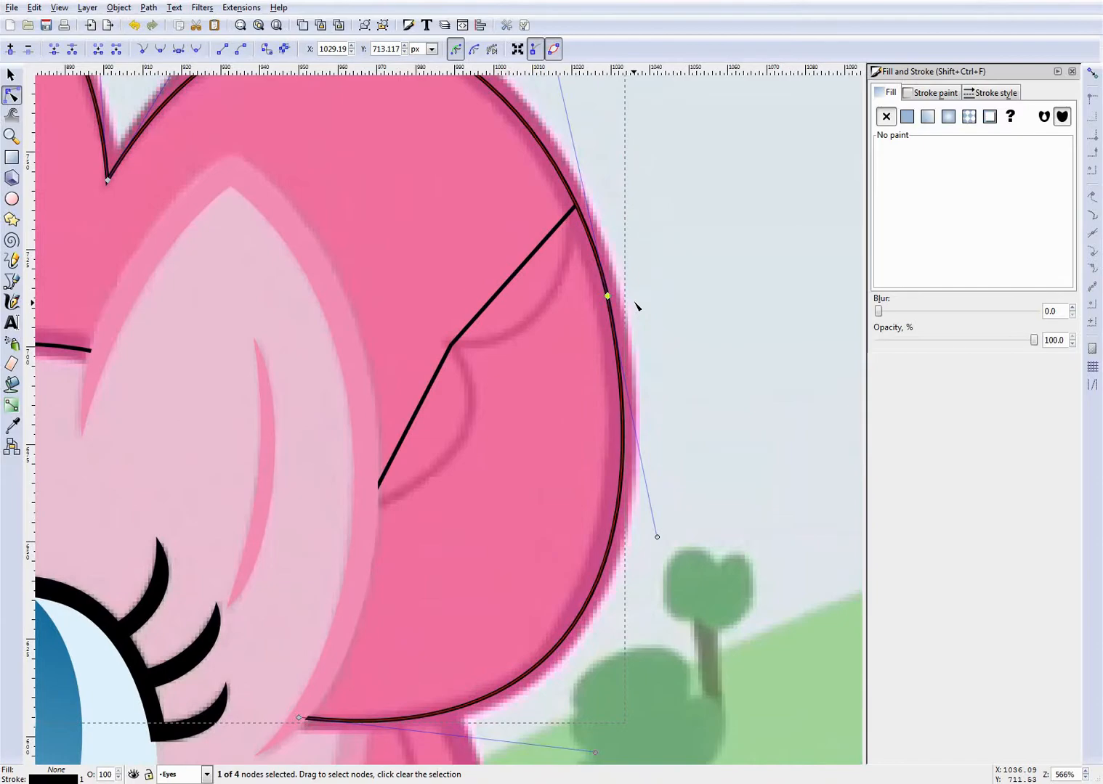
scroll(546, 319, "up", 6)
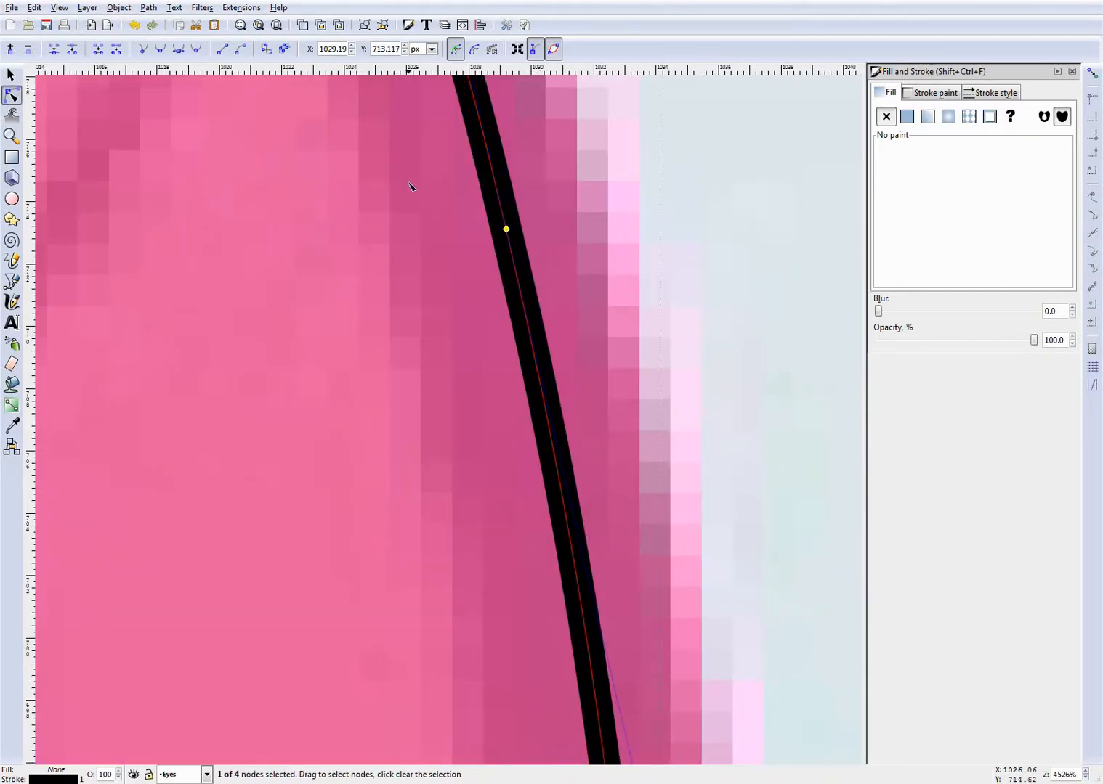
scroll(558, 337, "down", 9)
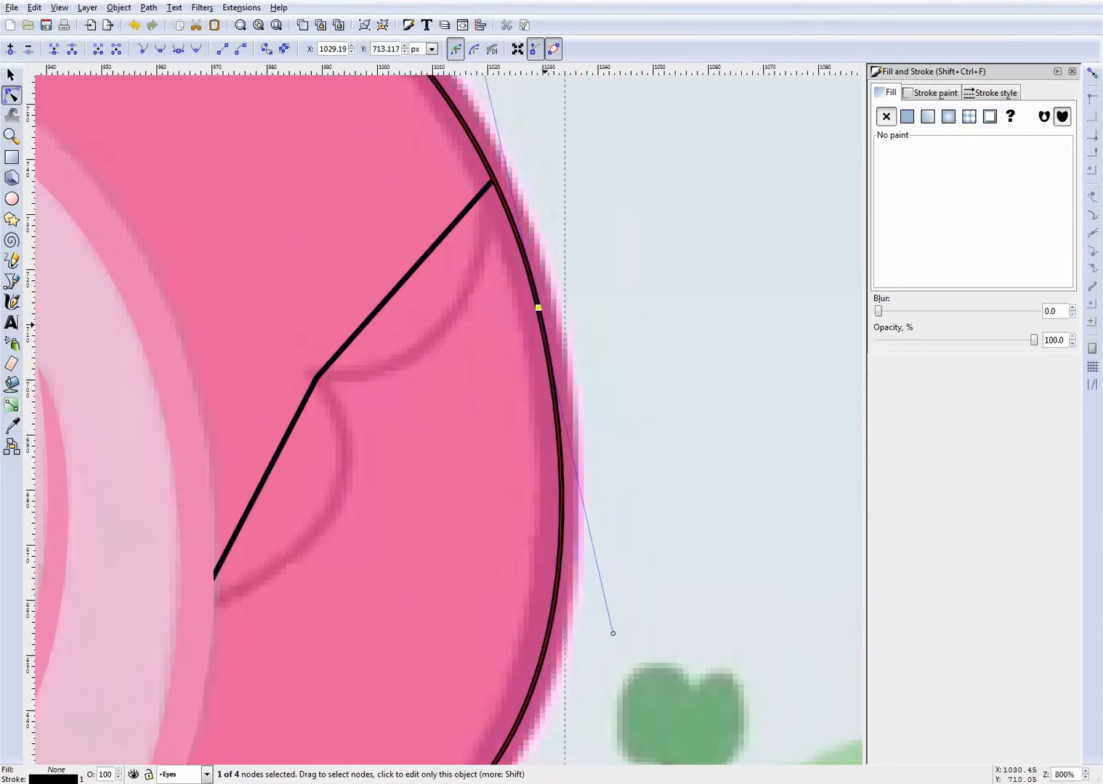
left_click(604, 368)
- Bend the upper segment of the inner strand path nearest the hair loop into a large arch along the reference hair line
scroll(340, 353, "down", 2)
scroll(238, 316, "up", 3)
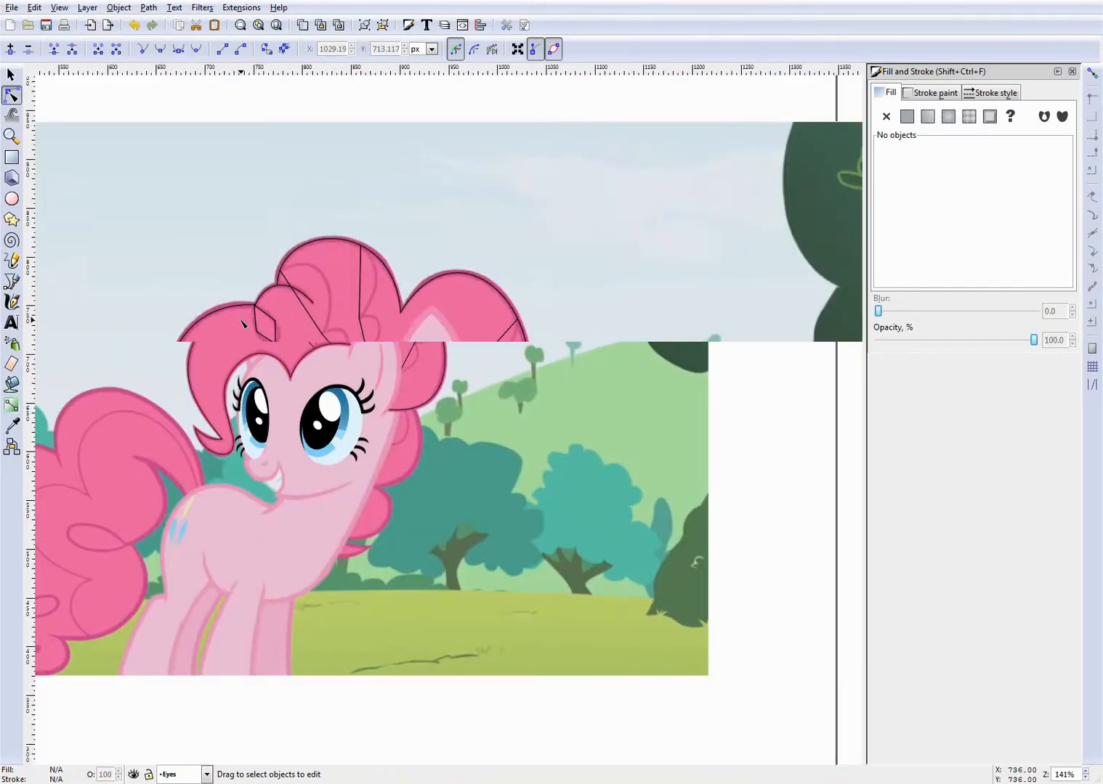
scroll(487, 336, "down", 1)
scroll(514, 347, "up", 4)
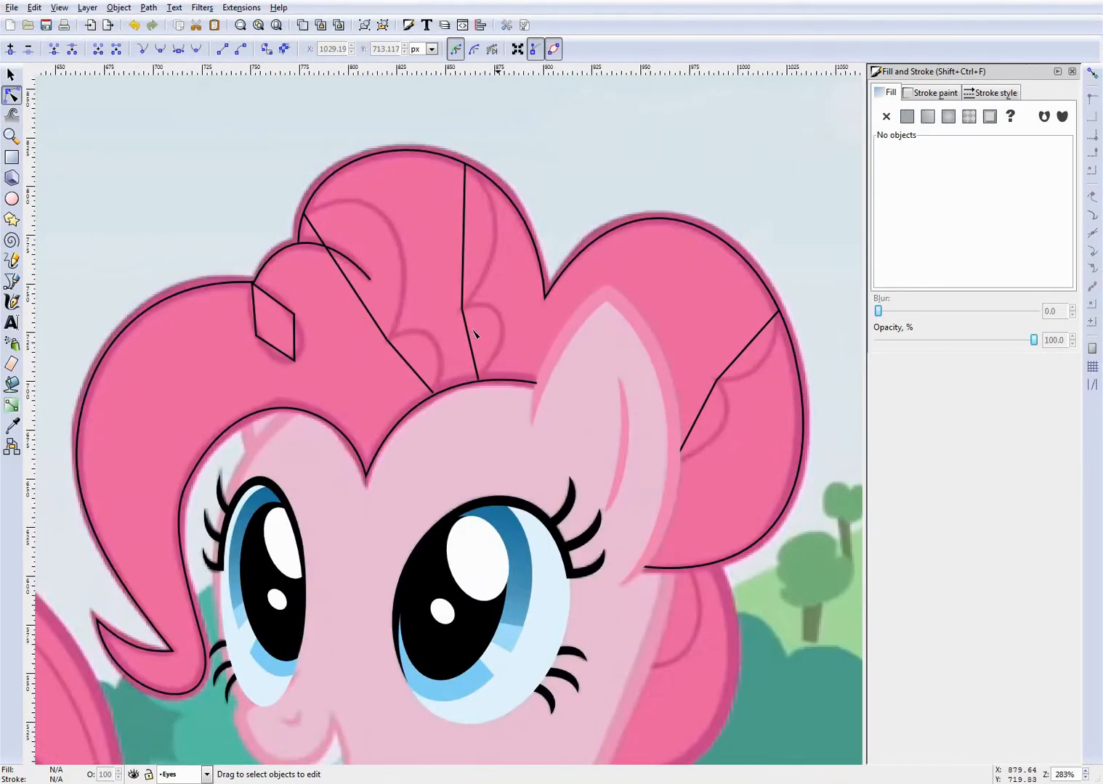
left_click(332, 323)
scroll(349, 335, "up", 4)
left_click_drag(313, 404, 396, 215)
left_click_drag(428, 342, 466, 432)
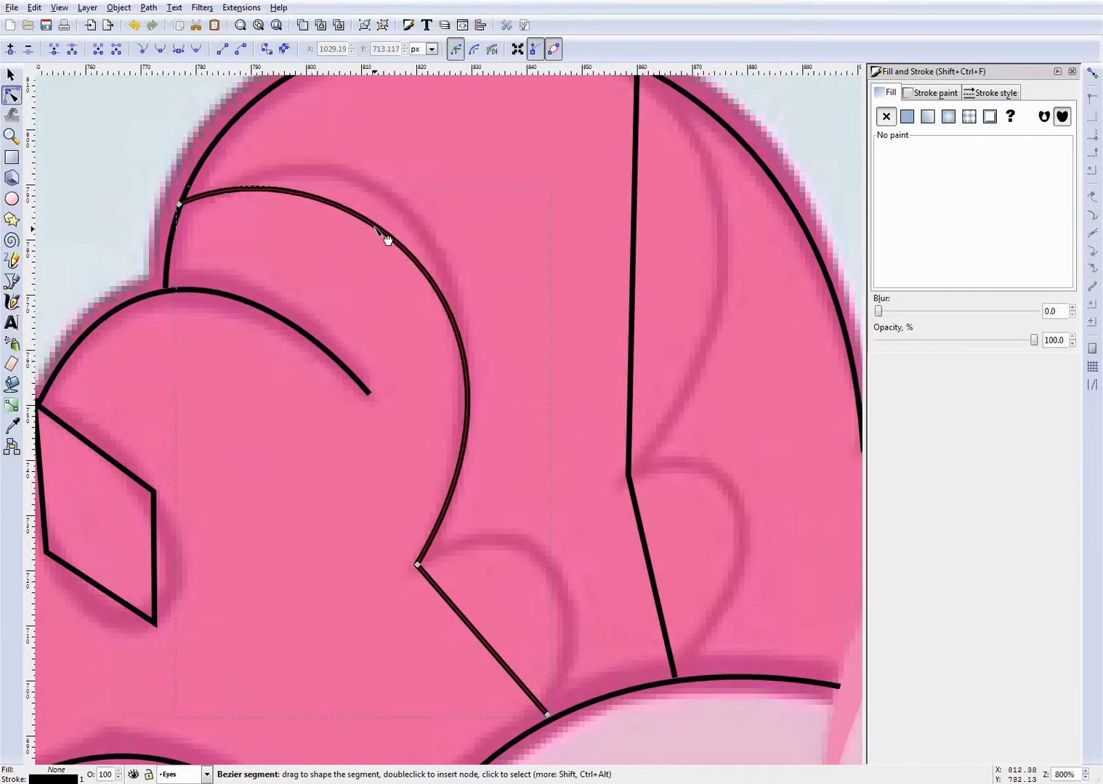
left_click_drag(386, 227, 234, 155)
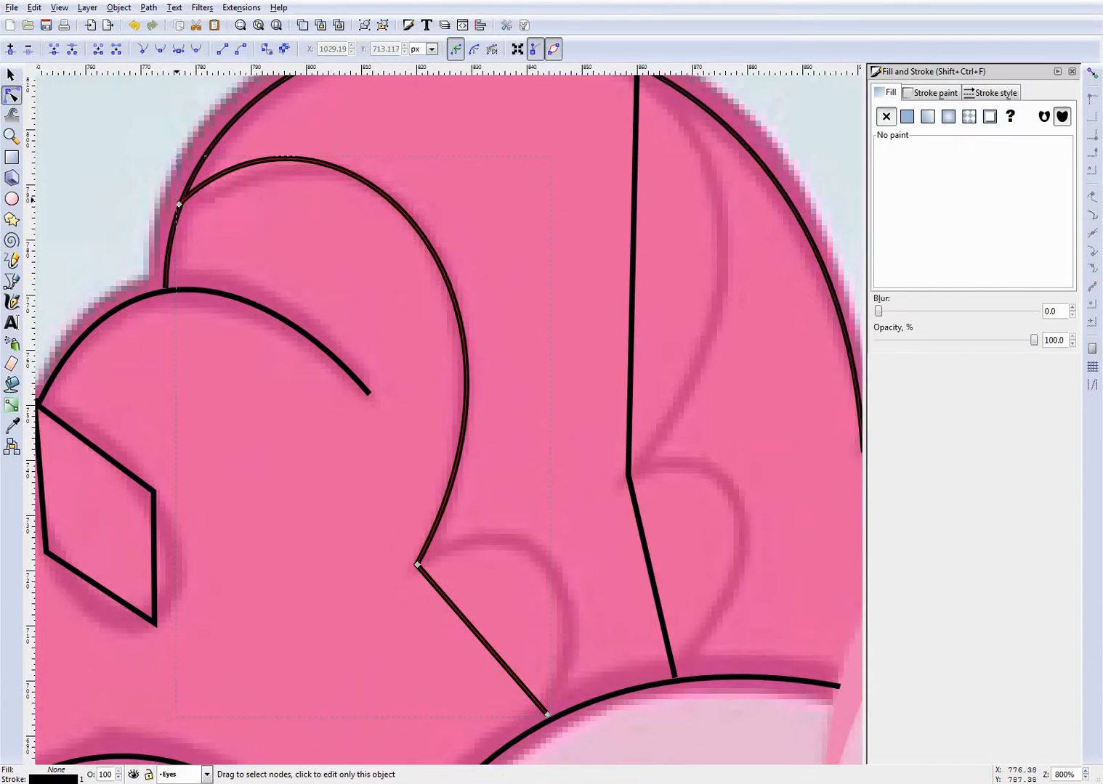
- Snap that inner strand's start node onto a lower point of the outer dome outline and refit its upper arch
mouse_move(180, 207)
left_mouse_down()
mouse_move(176, 223)
mouse_move(188, 224)
mouse_move(175, 230)
left_mouse_up()
left_click_drag(331, 198, 431, 271)
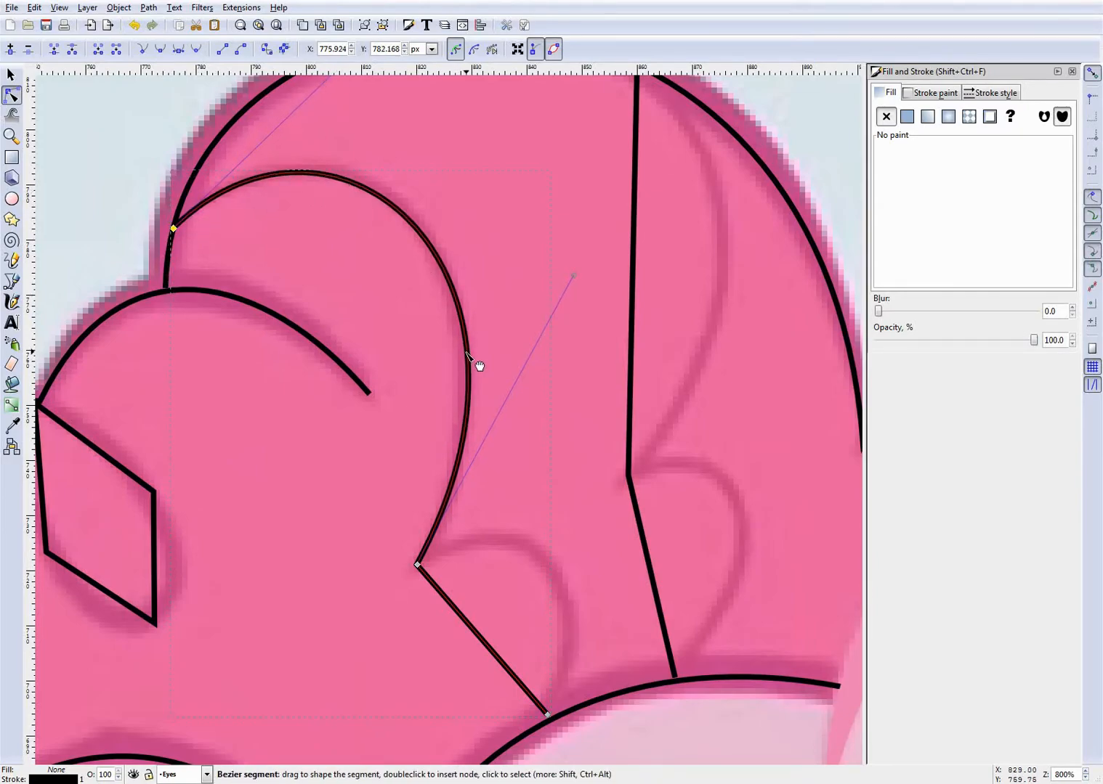
left_click_drag(466, 354, 461, 356)
left_click_drag(369, 195, 371, 193)
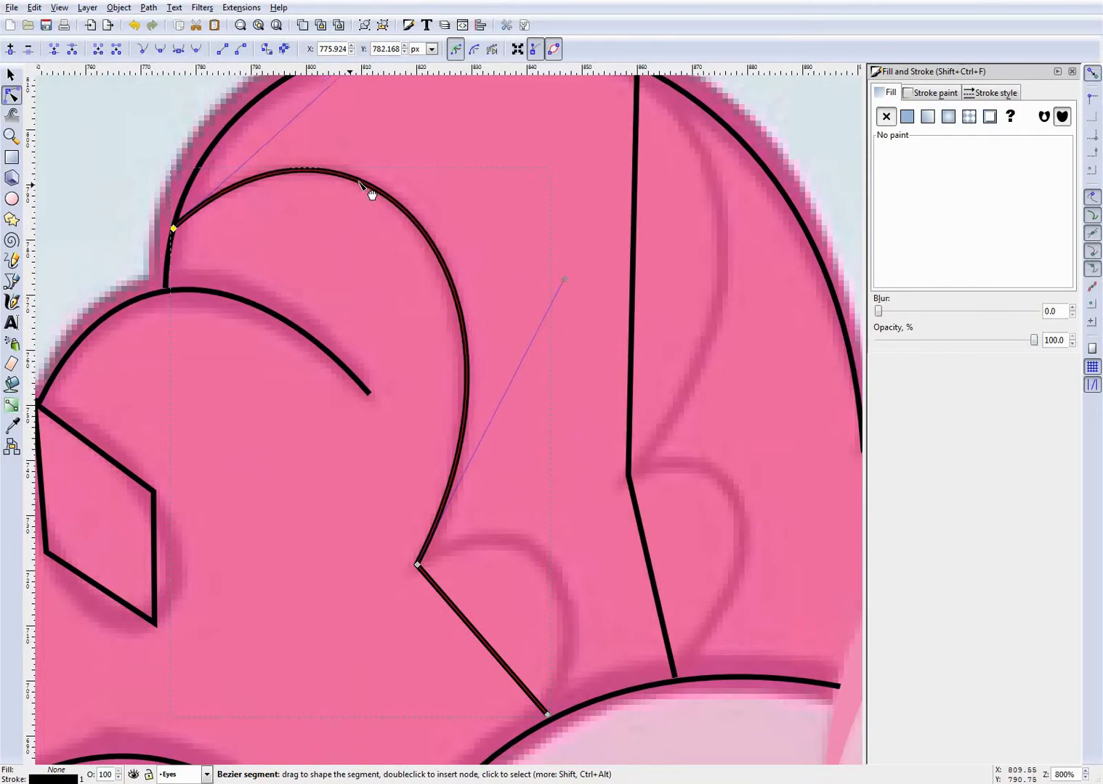
left_click_drag(464, 396, 463, 399)
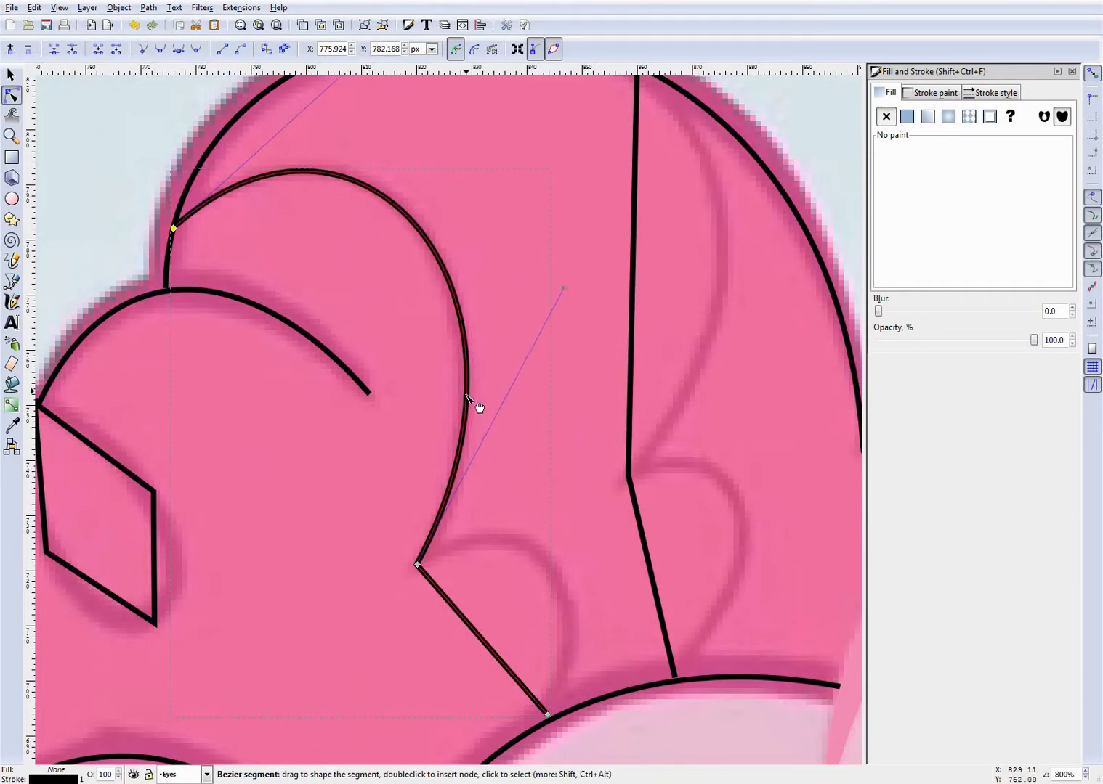
- Bend the same strand's lower segment into a small arch and snap its end node onto the forehead hairline
scroll(544, 505, "down", 6)
scroll(576, 512, "up", 1)
mouse_move(461, 472)
left_mouse_down()
mouse_move(525, 357)
mouse_move(539, 386)
mouse_move(570, 407)
left_mouse_up()
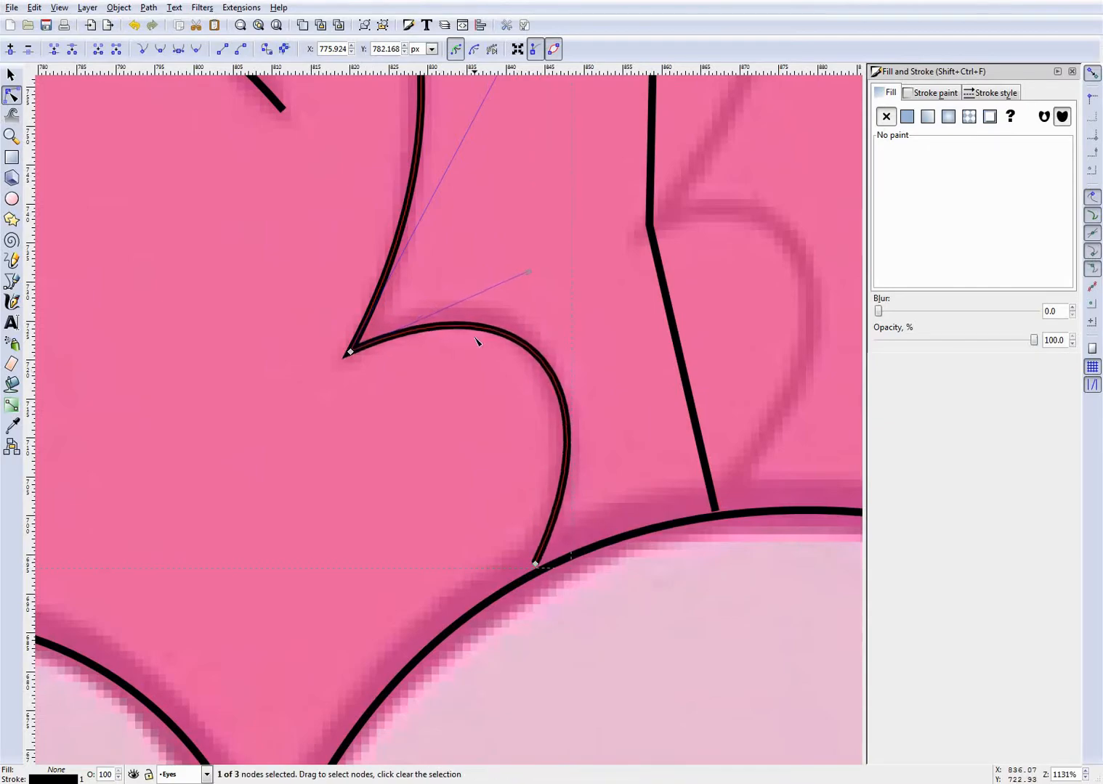
left_click_drag(465, 323, 465, 316)
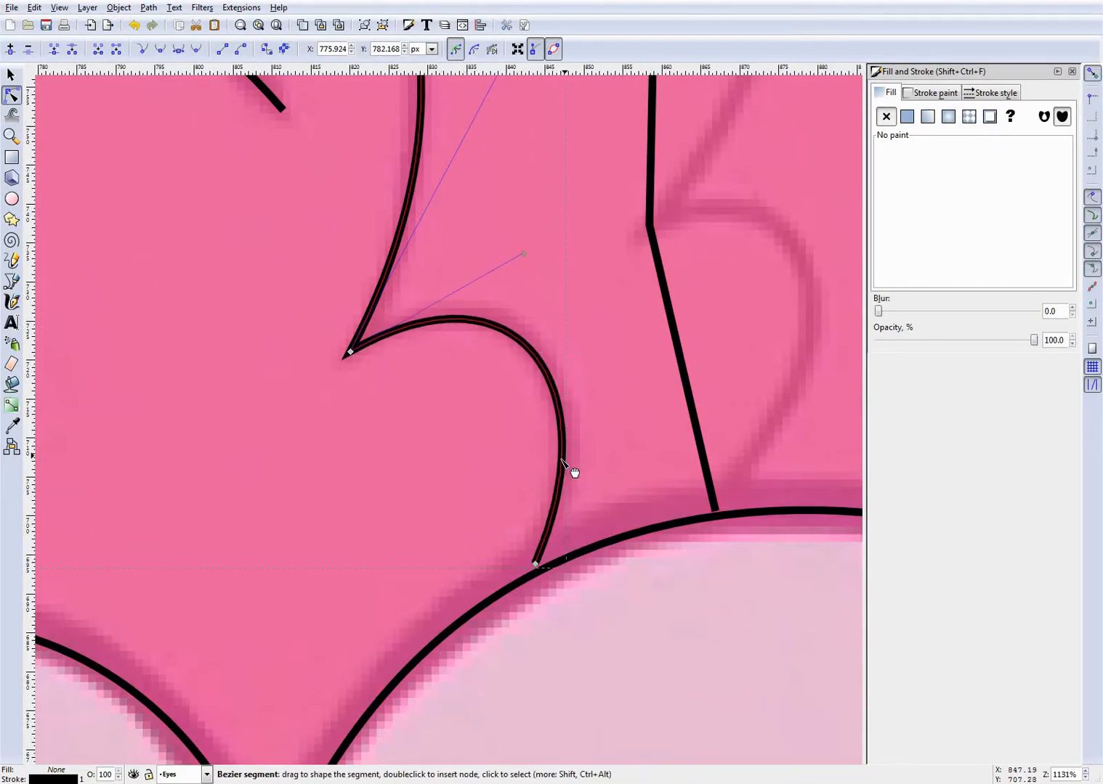
left_click_drag(538, 568, 534, 576)
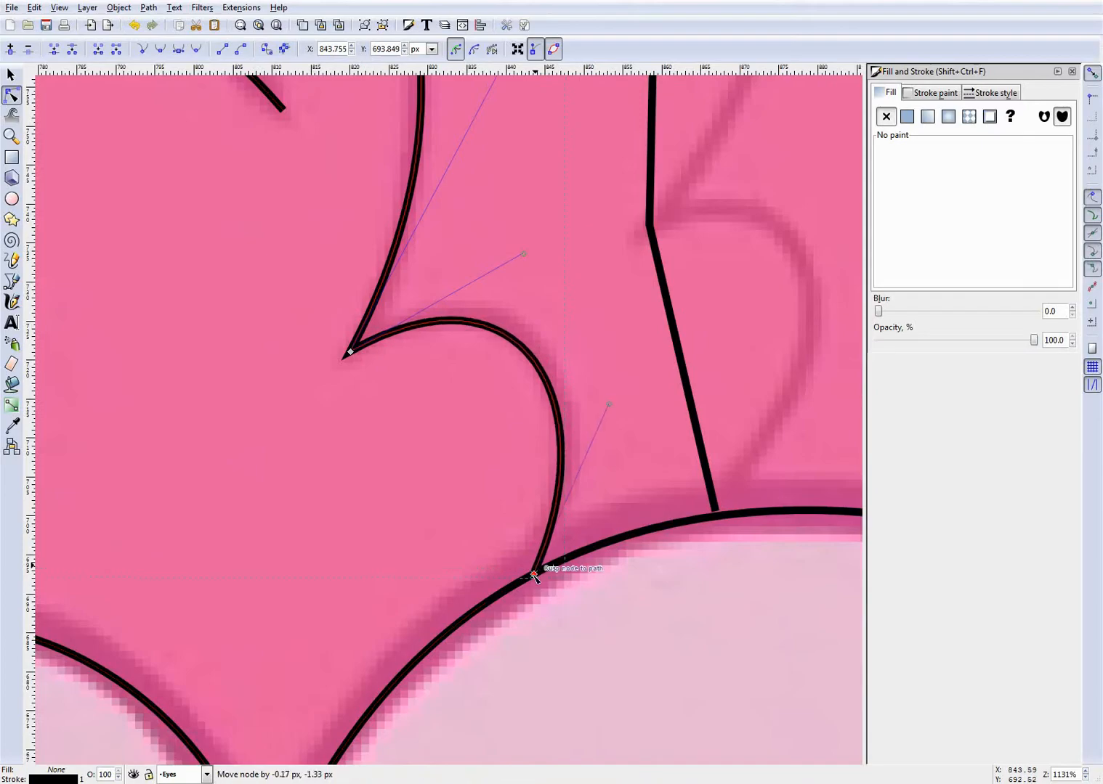
left_click_drag(538, 368, 551, 375)
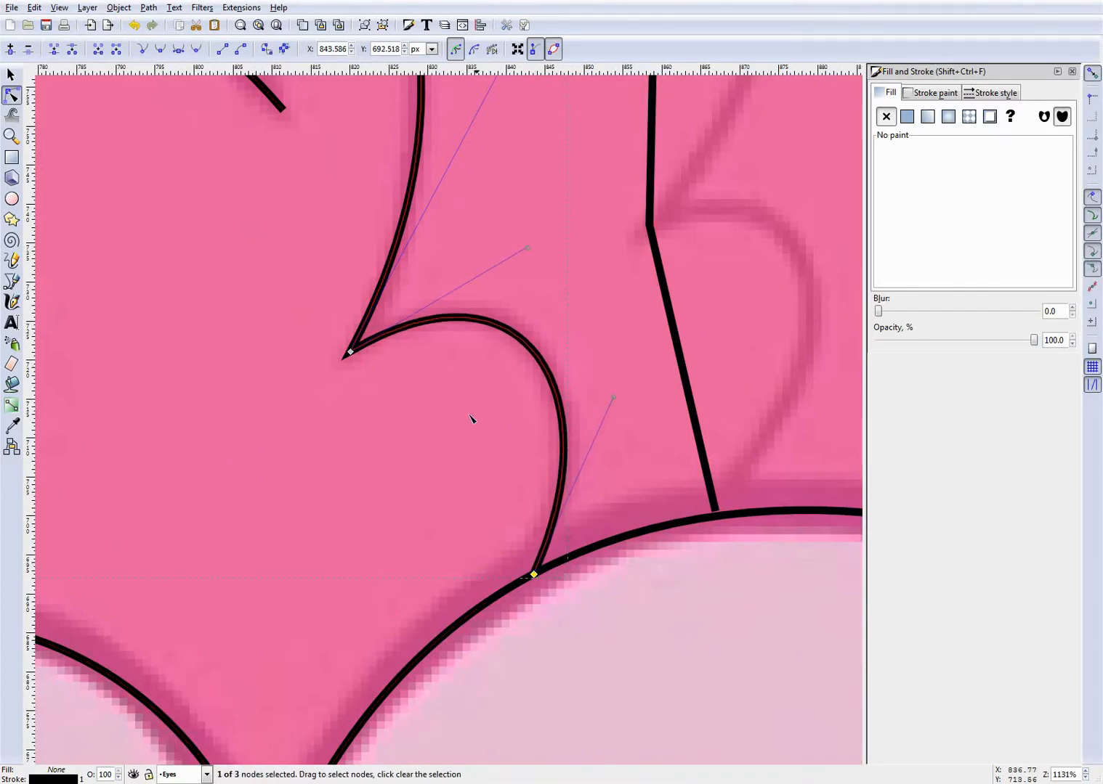
- Move the strand's end node farther down along the forehead hairline and refit the small lower arch to the reference
left_click_drag(536, 574, 514, 585)
key("ctrl+z")
left_click(482, 516)
left_click(551, 544)
left_click_drag(545, 430, 564, 441)
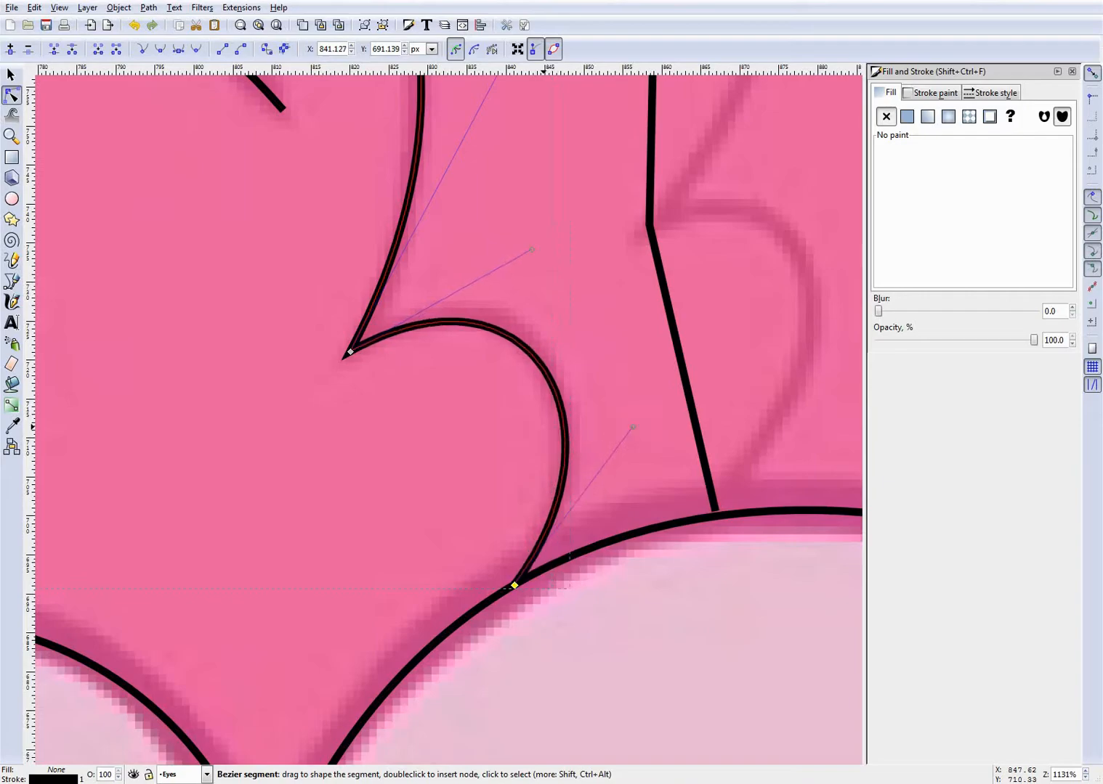
left_click_drag(515, 348, 522, 342)
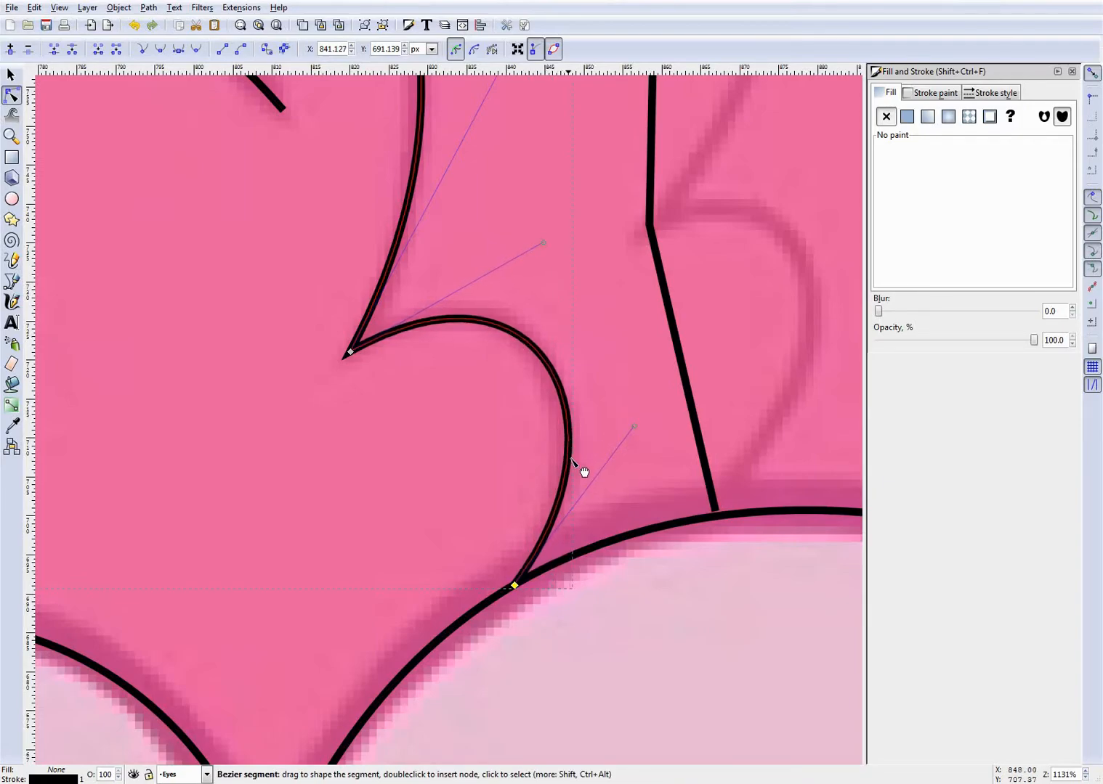
scroll(518, 427, "down", 7)
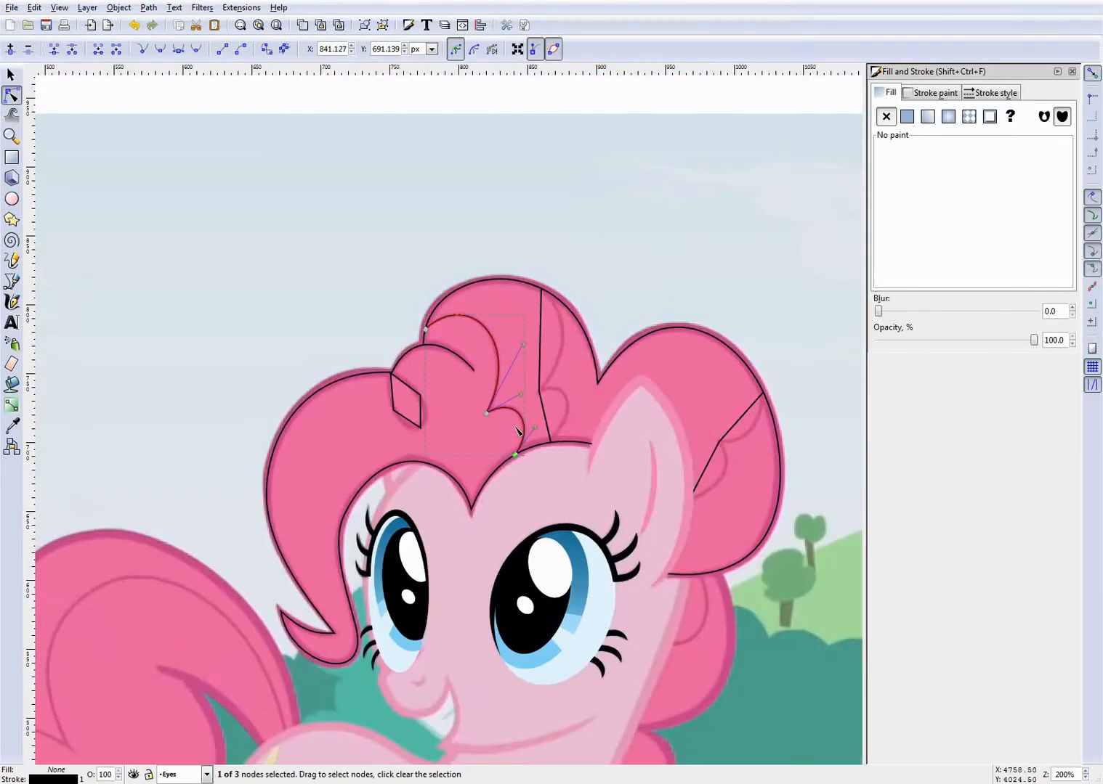
- Bend the upper segment of the inner strand path closer to the ear into a long curve matching the reference hair line
scroll(561, 423, "up", 4)
left_click(439, 305)
scroll(445, 276, "up", 2)
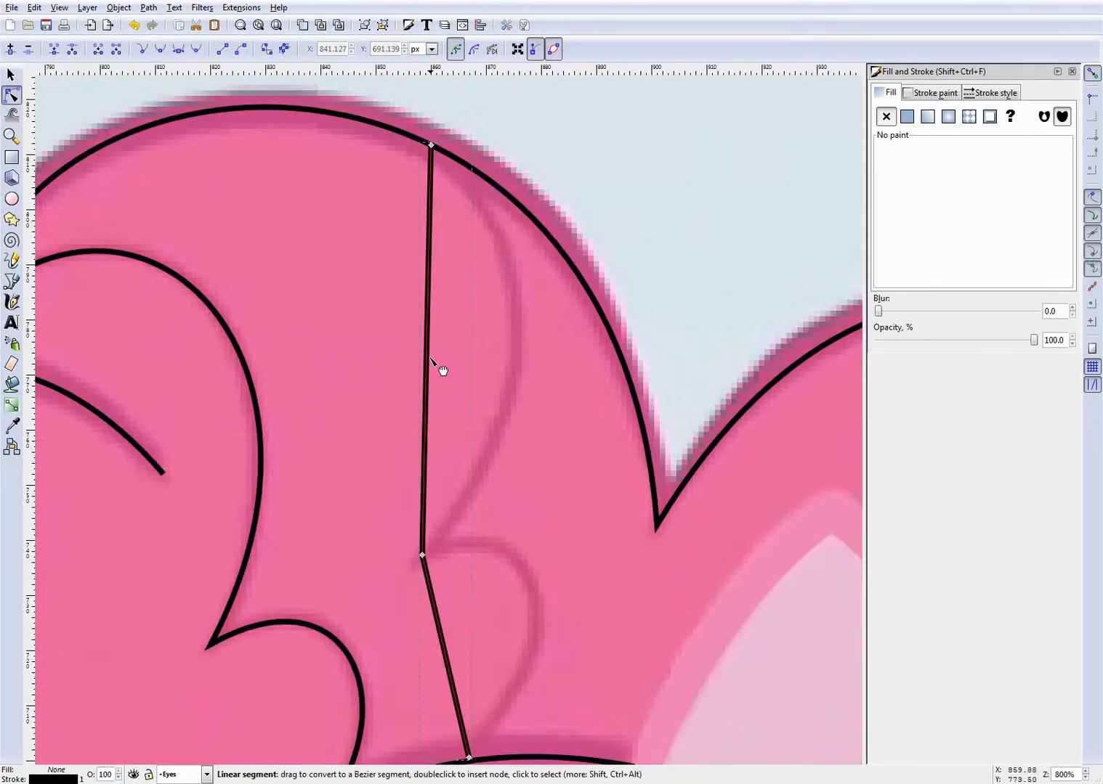
left_click_drag(434, 368, 515, 346)
left_click_drag(477, 211, 485, 212)
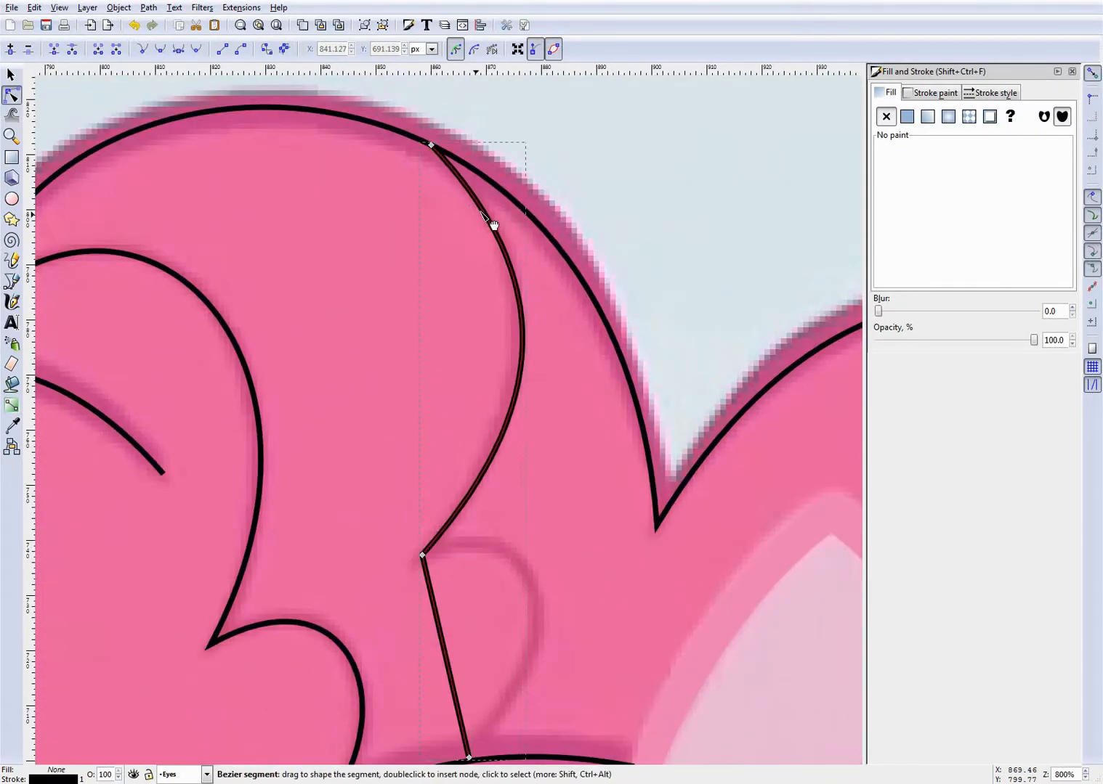
left_click_drag(528, 356, 522, 359)
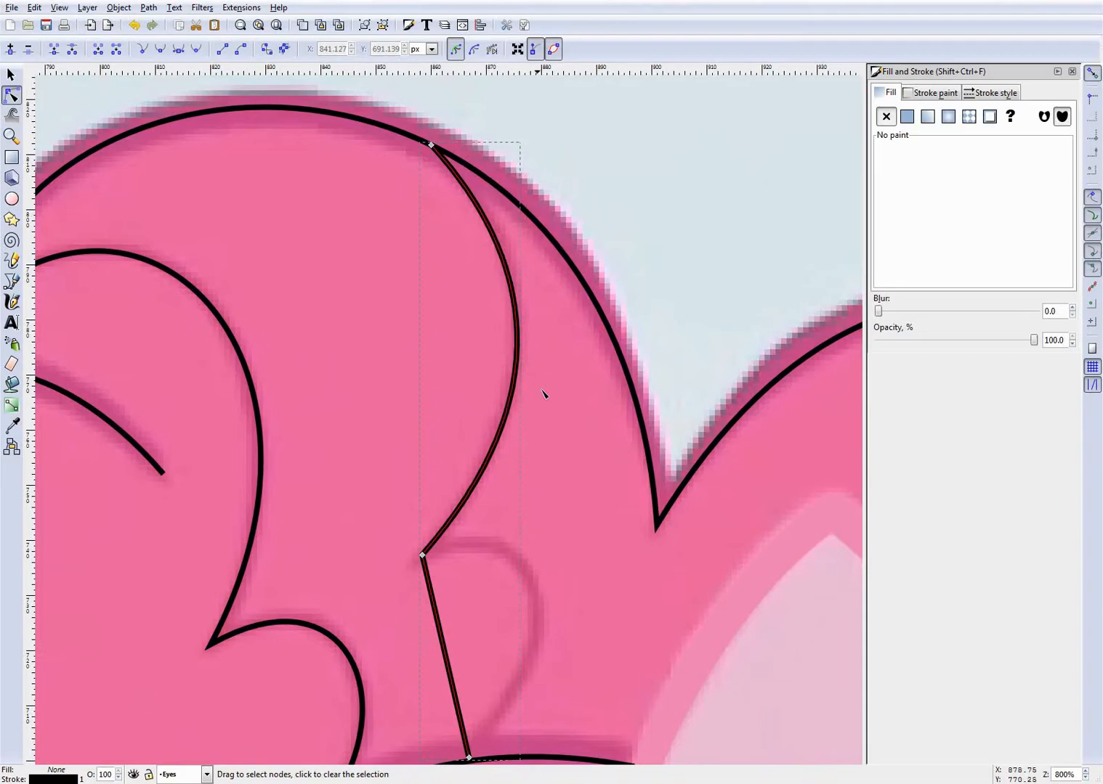
- Bend that strand's lower segment into a small arch and snap its end node onto the forehead hairline
scroll(453, 473, "down", 4)
left_click_drag(452, 511, 538, 523)
left_click_drag(471, 621, 449, 631)
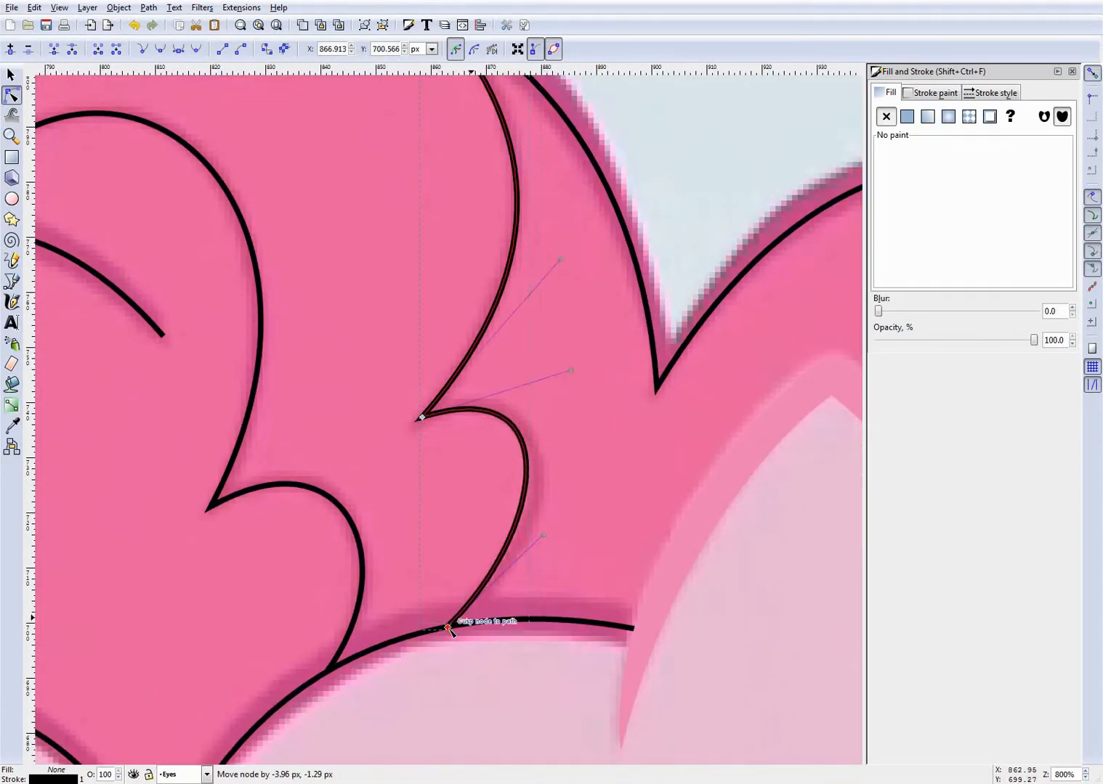
left_click_drag(539, 502, 549, 511)
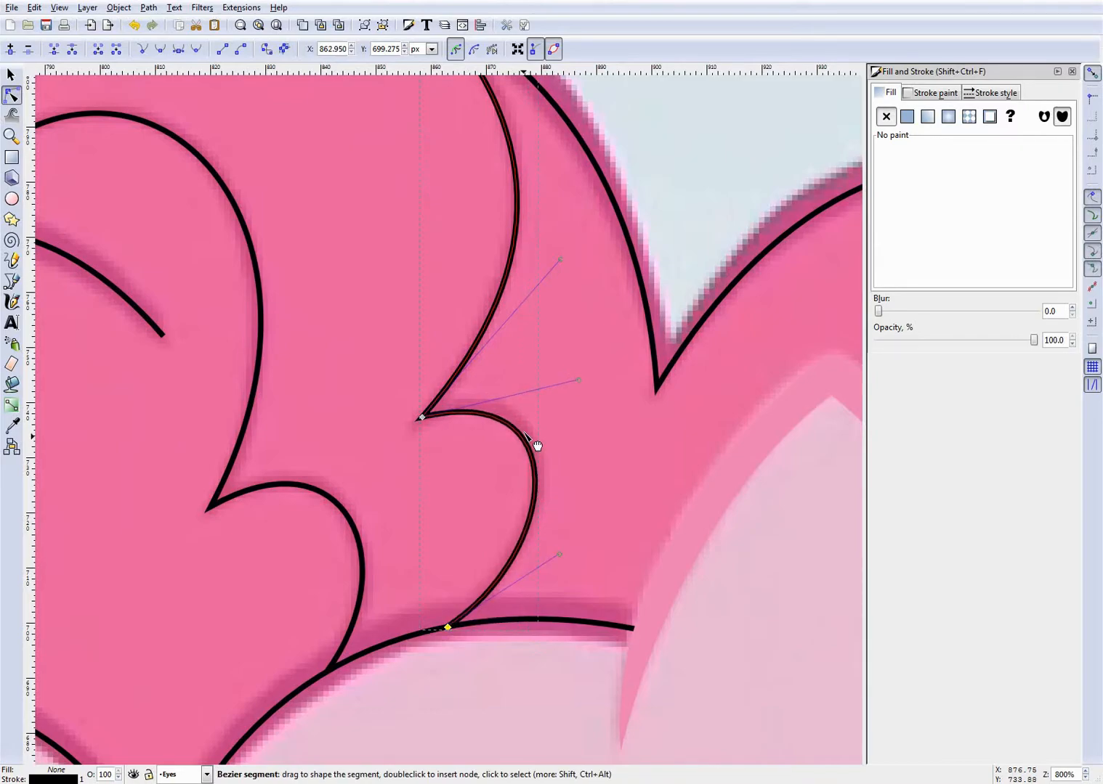
left_click_drag(525, 433, 526, 430)
- Bend both straight segments of the inner strand path behind the ear to match the reference curves
scroll(576, 451, "down", 6)
scroll(584, 458, "up", 6)
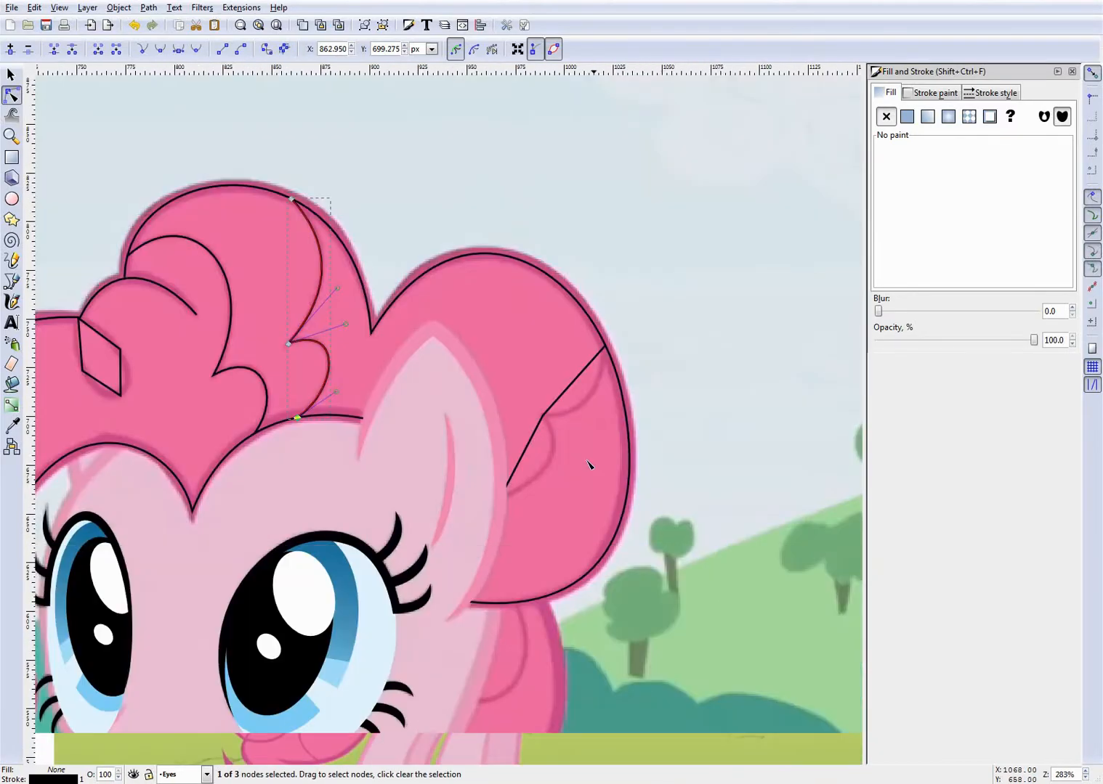
left_click_drag(435, 431, 507, 407)
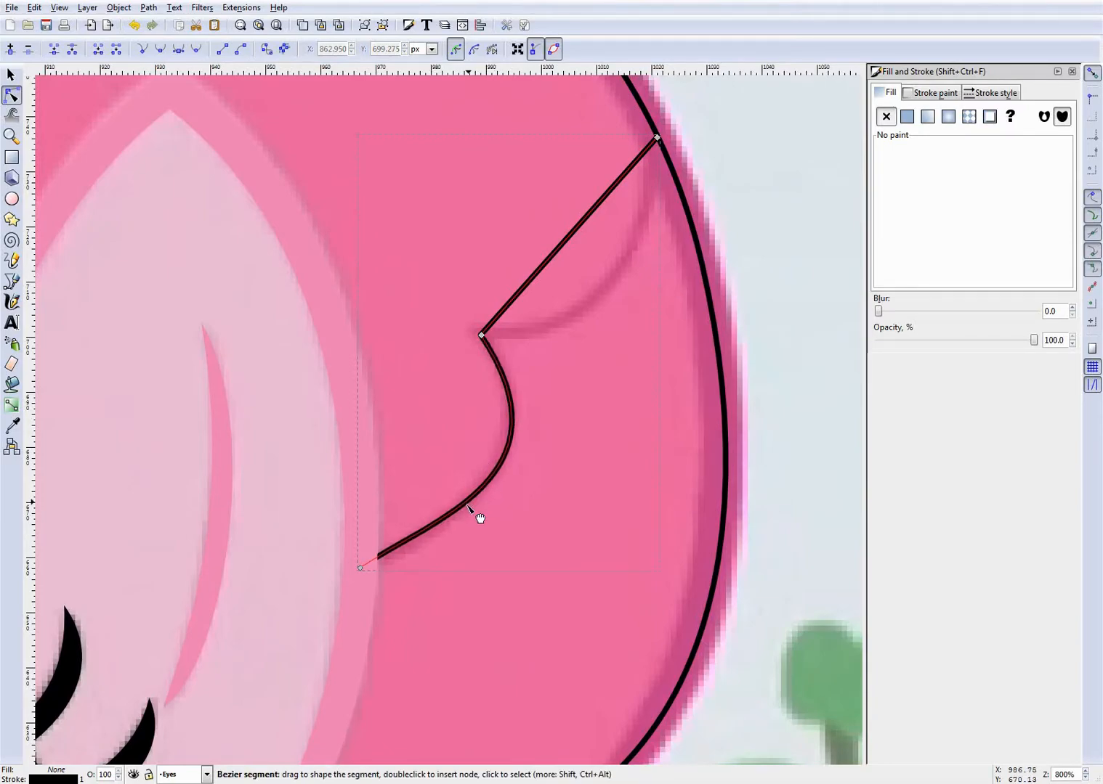
scroll(612, 348, "up", 4)
left_click_drag(553, 309, 581, 404)
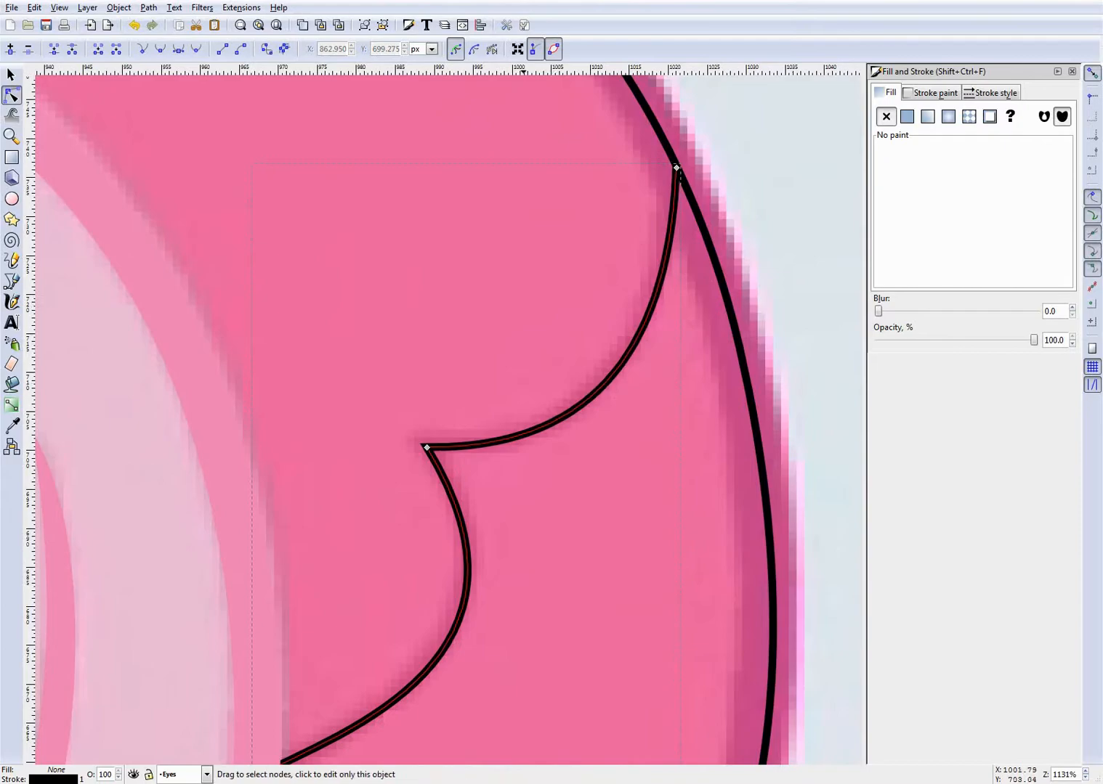
- Adjust the rear strand's middle node, snap its top node higher on the mane outline, and refit the upper curve
left_click(426, 444)
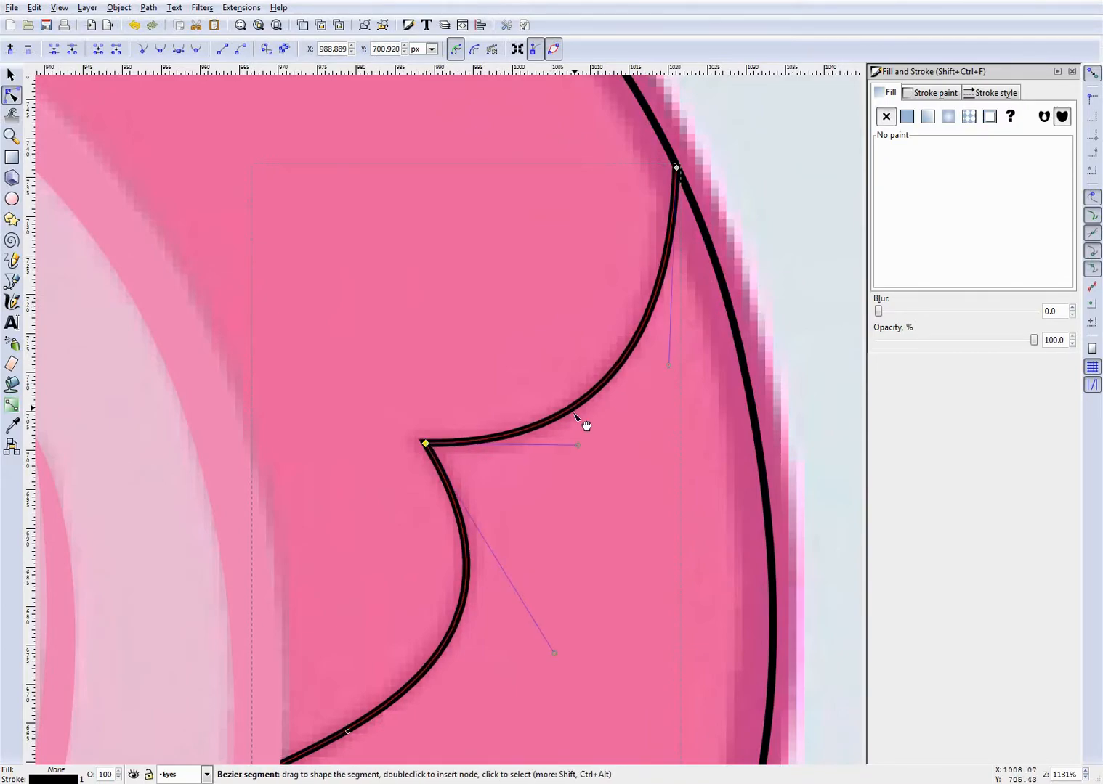
left_click_drag(676, 167, 670, 149)
left_click(634, 316)
left_click_drag(639, 323, 642, 327)
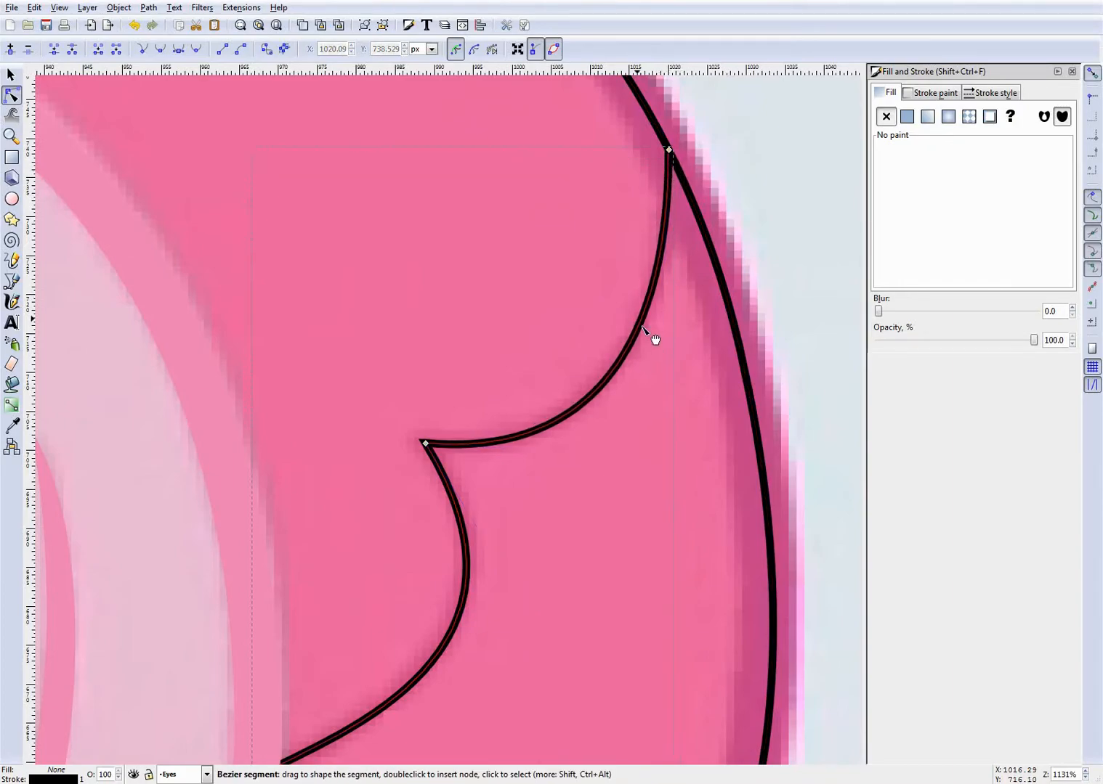
left_click(516, 260)
- Reduce the small forelock loop path to two nodes by deleting its side nodes, and bend its side nearer the ear outward
scroll(521, 260, "down", 7)
scroll(364, 249, "up", 3)
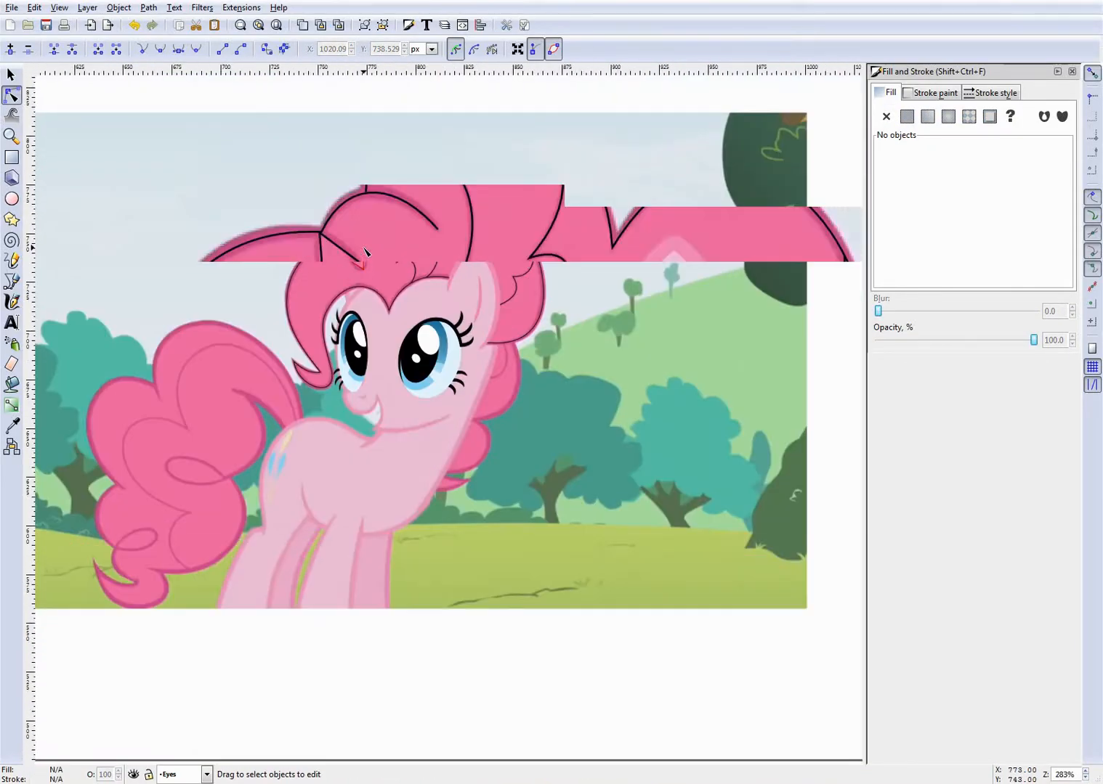
scroll(364, 249, "up", 2)
scroll(249, 293, "up", 2)
left_click(403, 228)
scroll(430, 242, "up", 3)
scroll(419, 250, "down", 1)
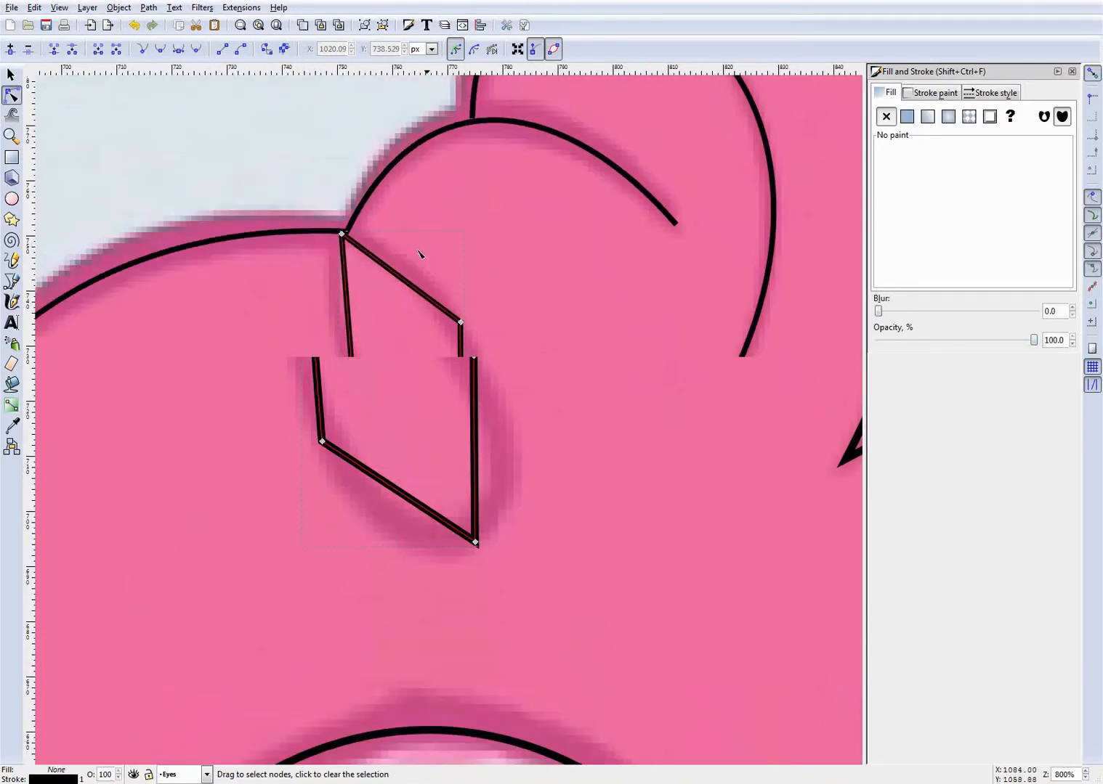
scroll(418, 253, "up", 2)
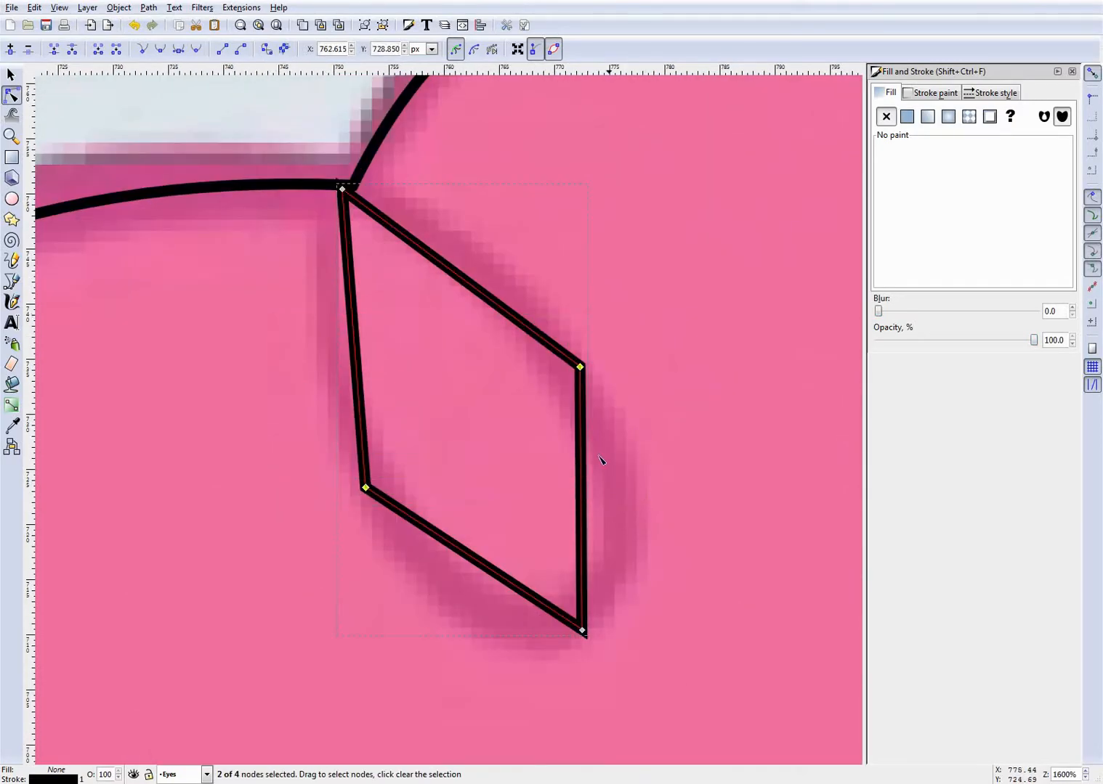
key("Delete")
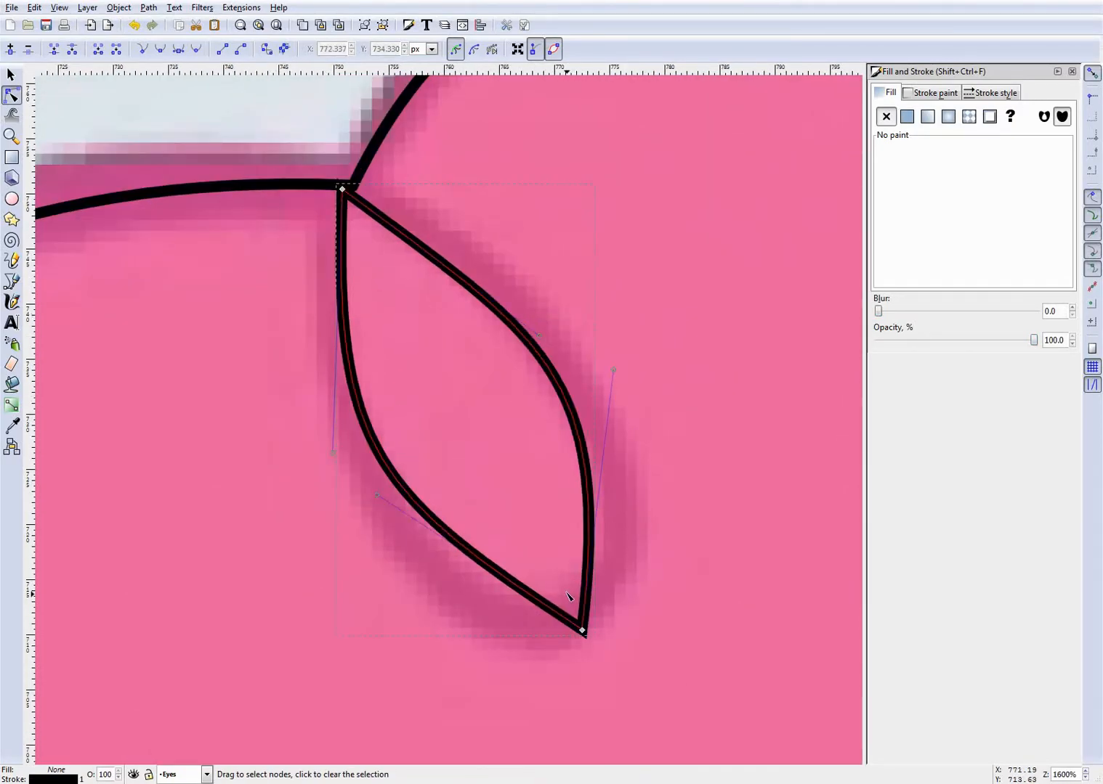
left_click_drag(541, 364, 598, 387)
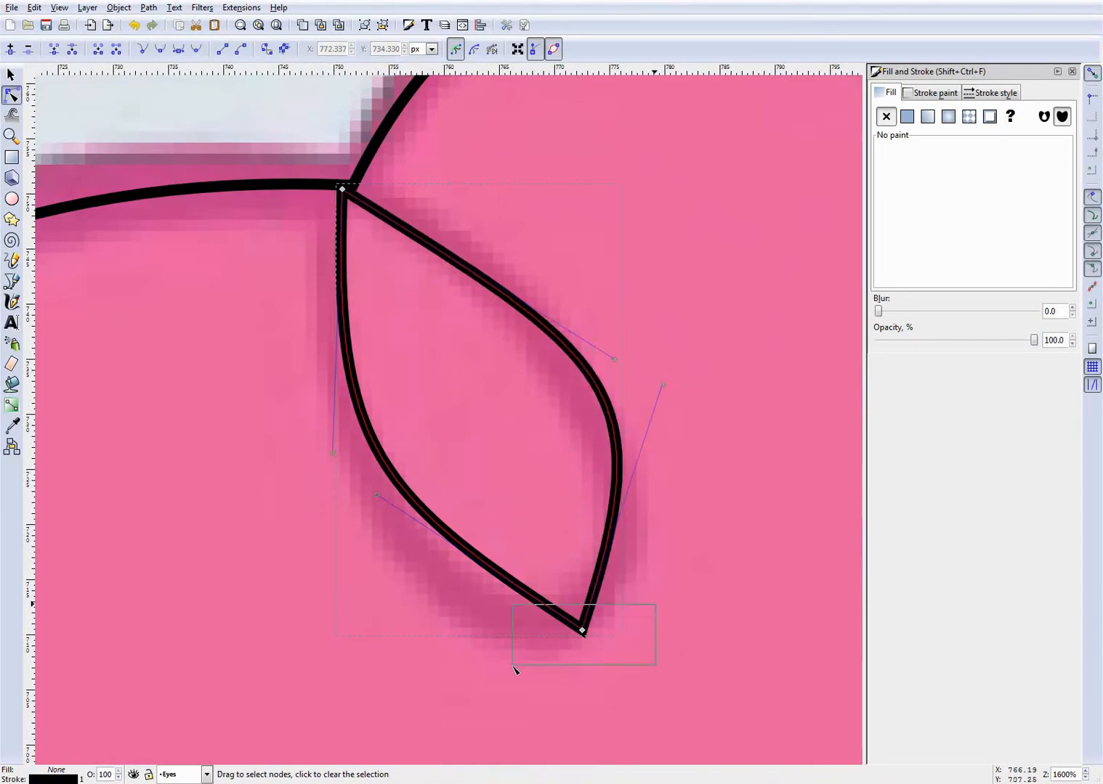
left_click_drag(513, 666, 515, 664)
key("Delete")
key("ctrl+z")
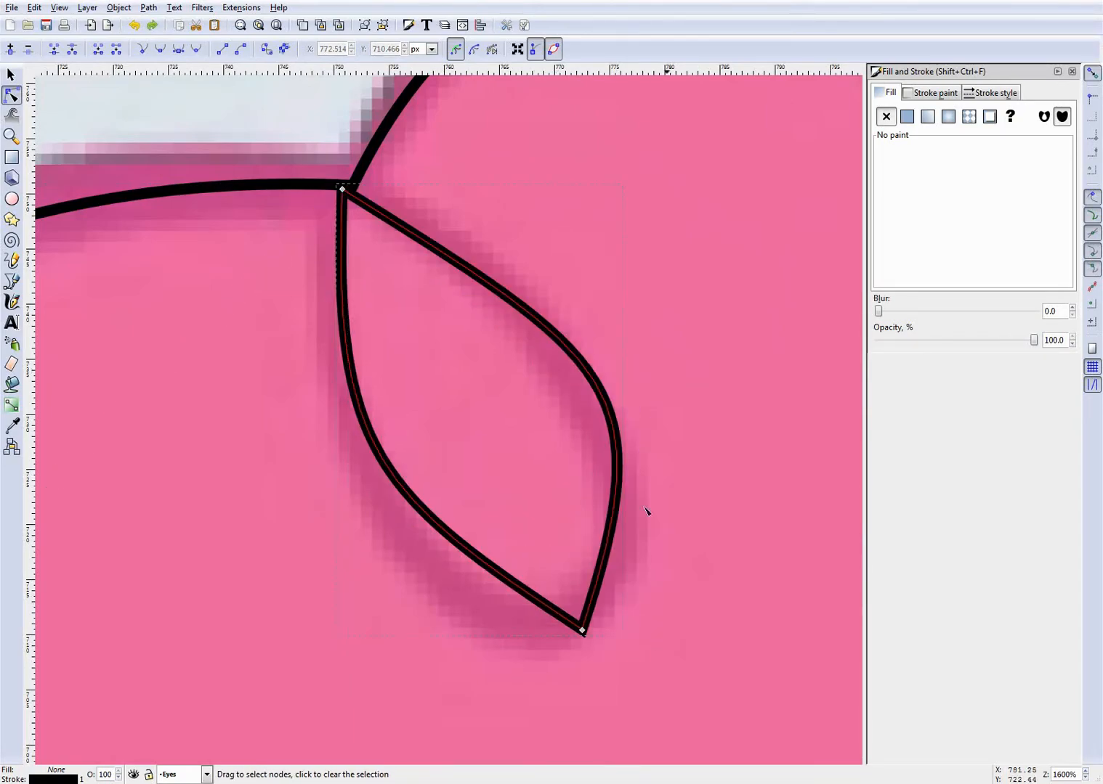
- Bend both segments of the forelock loop outward into full curves following the reference hair curl
scroll(643, 513, "down", 1)
scroll(523, 554, "up", 1)
left_click_drag(482, 507, 471, 560)
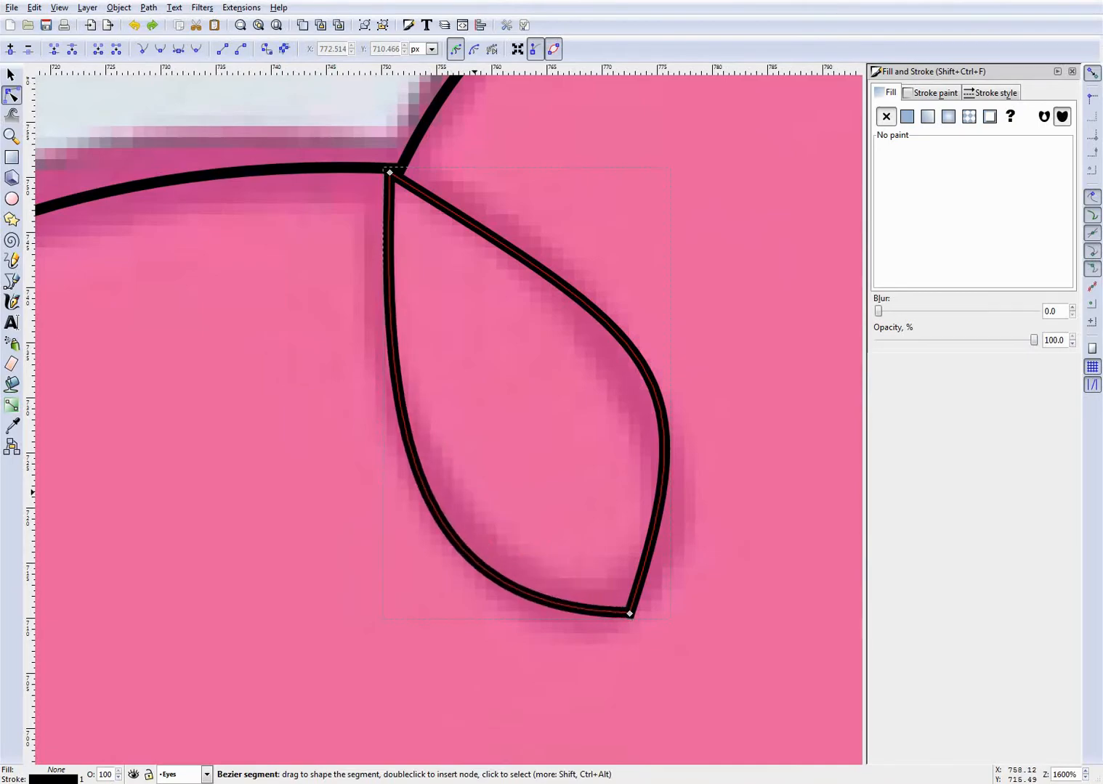
left_click_drag(609, 335, 466, 205)
left_click_drag(631, 367, 672, 436)
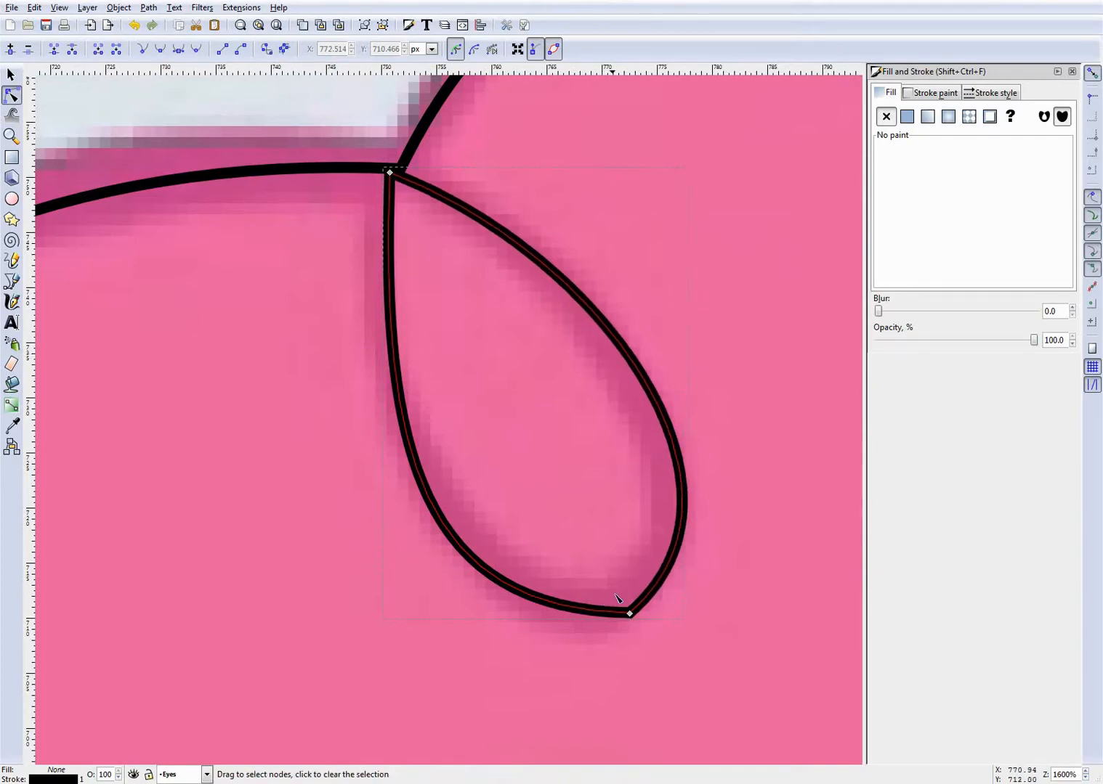
- Move the loop's lower node slightly inward, round the curve beside it, and make the node smooth
left_click_drag(629, 614, 615, 605)
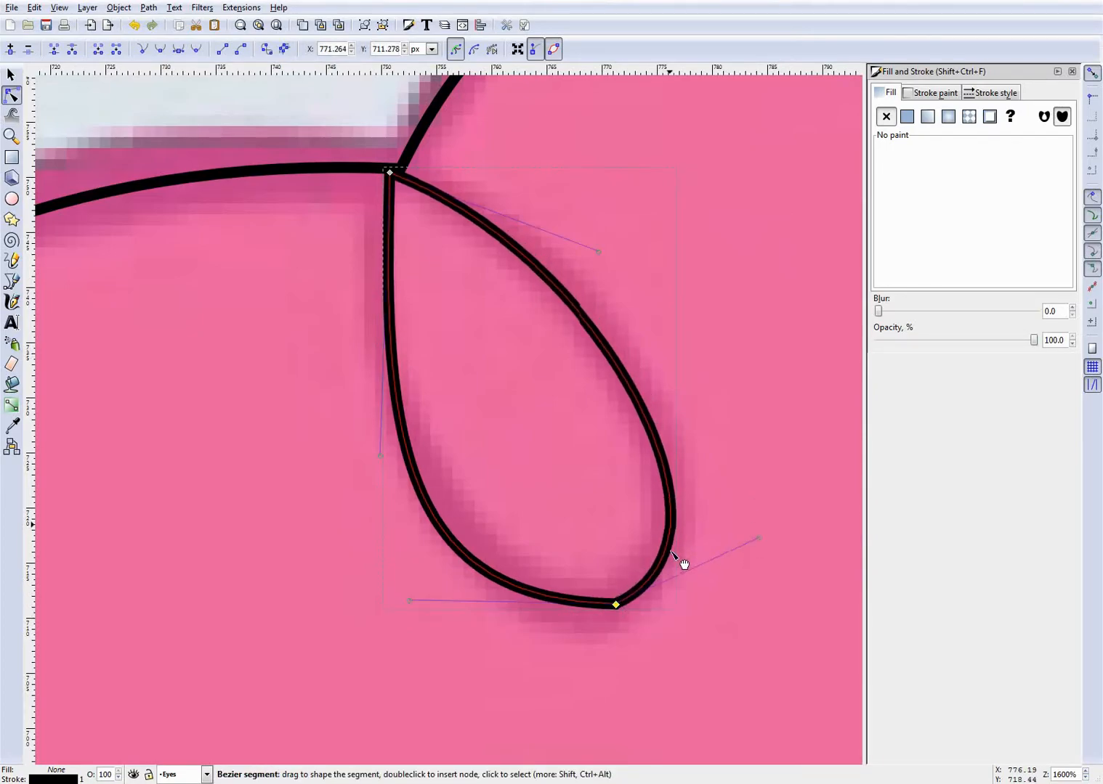
scroll(655, 608, "up", 2)
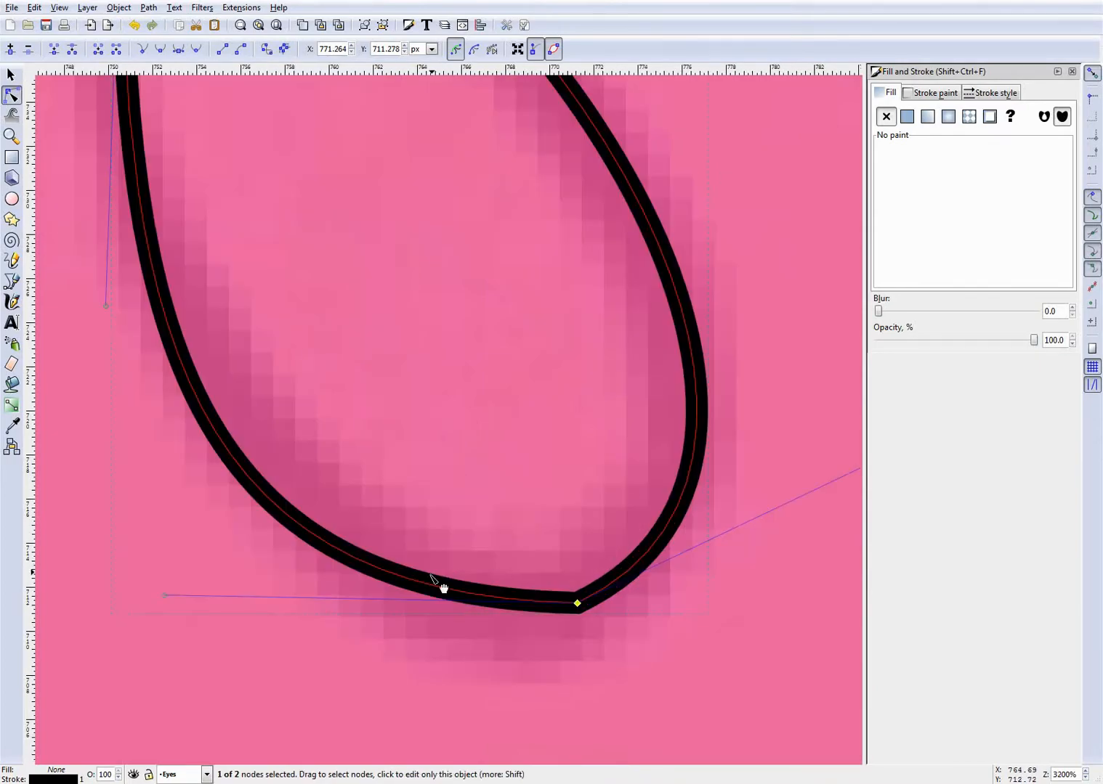
left_click_drag(430, 575, 529, 575)
scroll(483, 628, "up", 3)
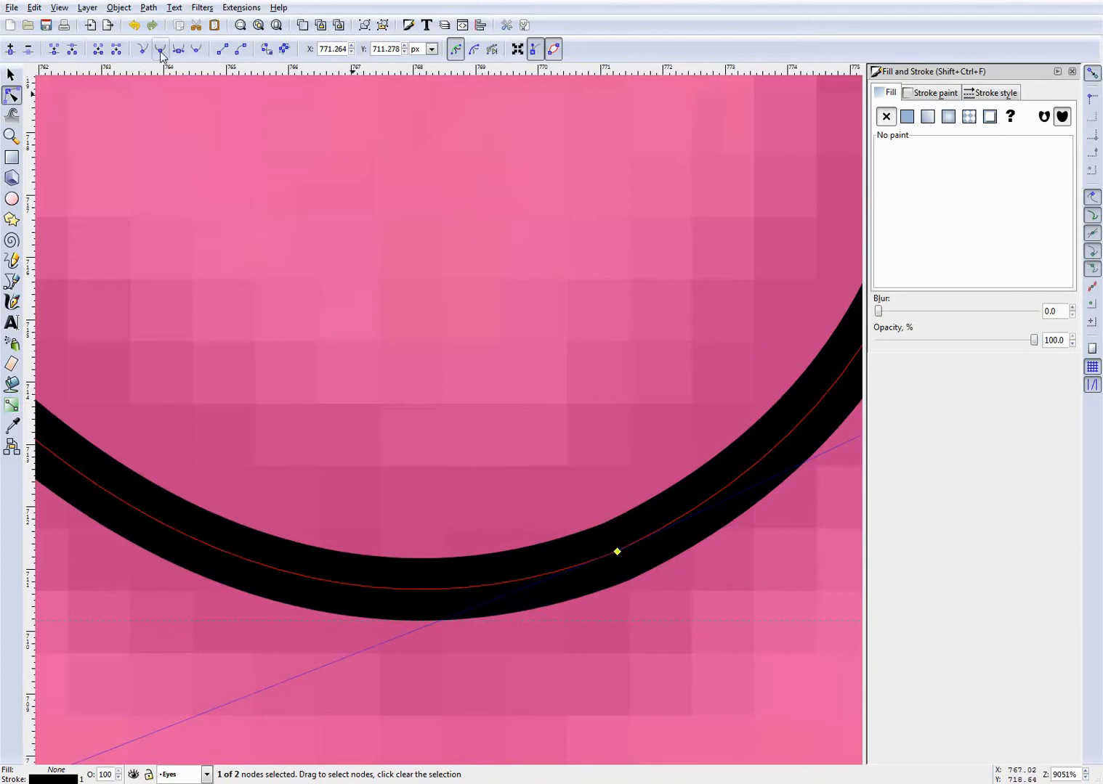
scroll(541, 381, "down", 4, "ctrl")
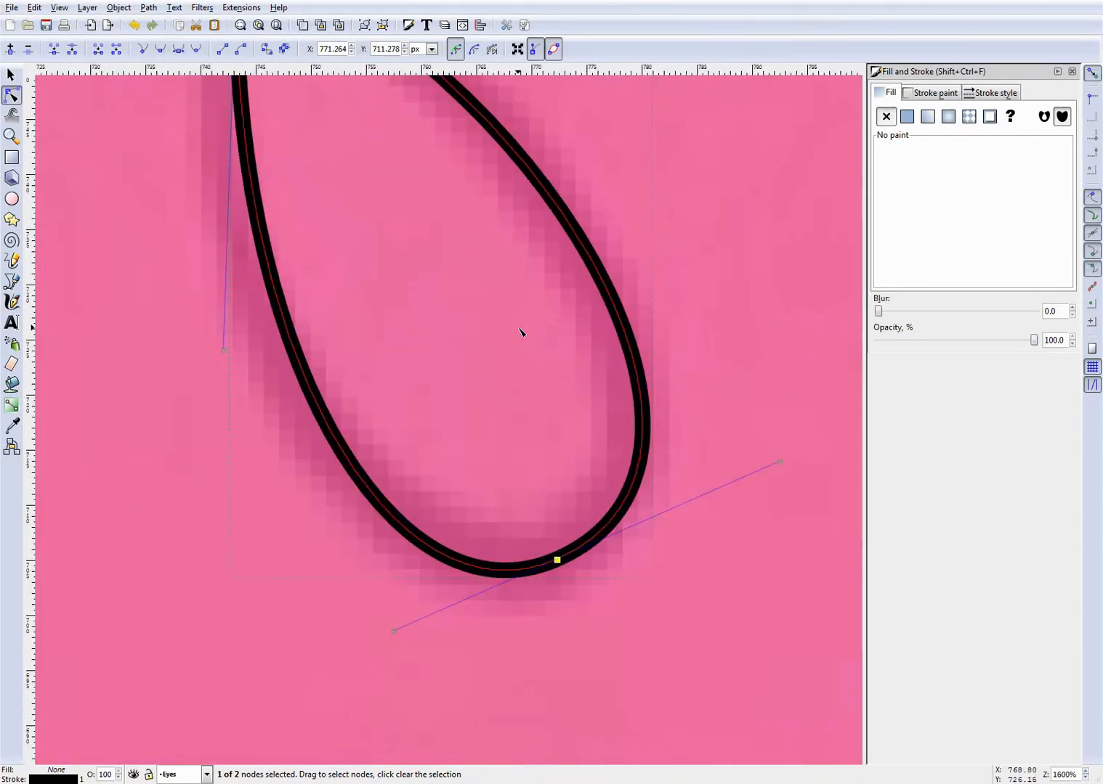
- Fine-tune both sides of the forelock loop so the curves sit along the reference line
scroll(522, 337, "down", 3, "ctrl")
scroll(475, 337, "up", 2, "ctrl")
left_click_drag(352, 337, 330, 331)
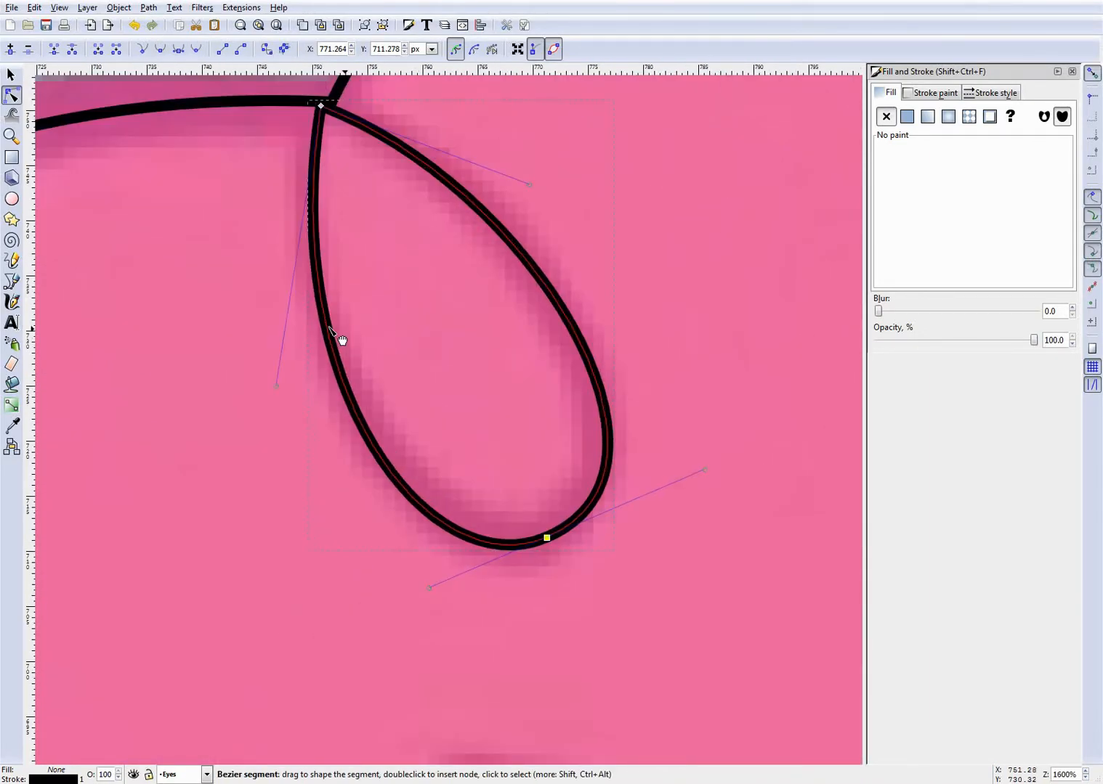
mouse_move(572, 321)
left_mouse_down()
mouse_move(581, 332)
mouse_move(561, 323)
mouse_move(573, 320)
left_mouse_up()
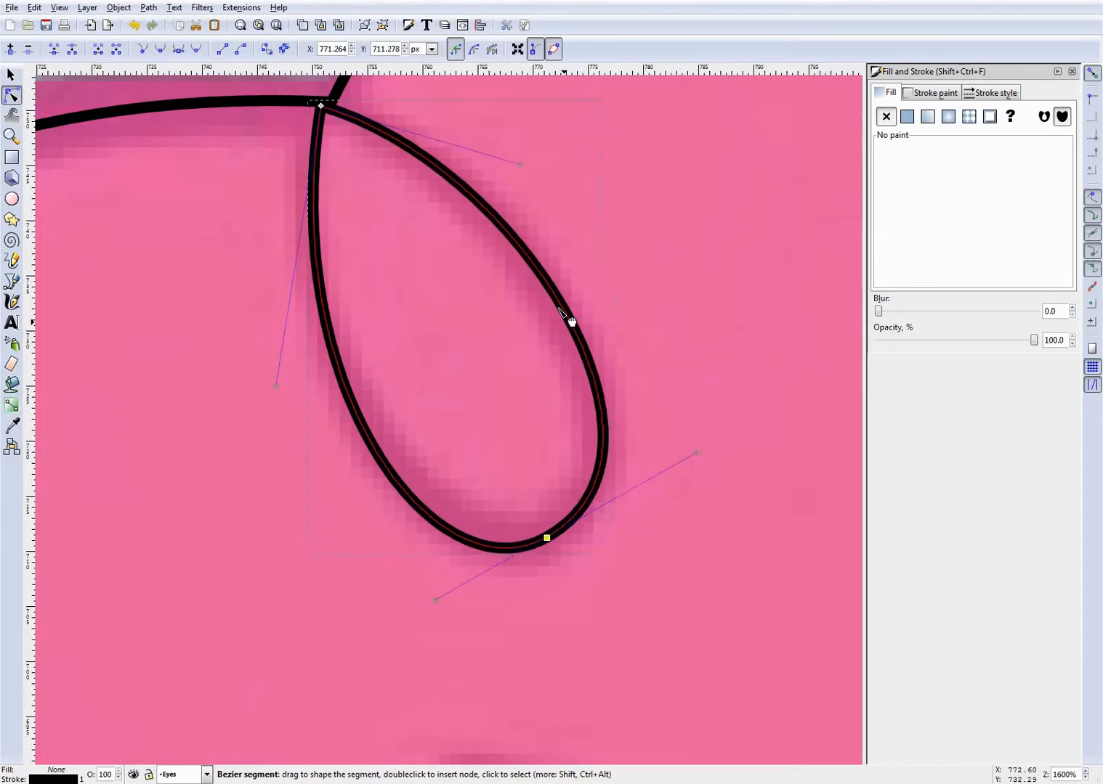
left_click_drag(433, 506, 441, 515)
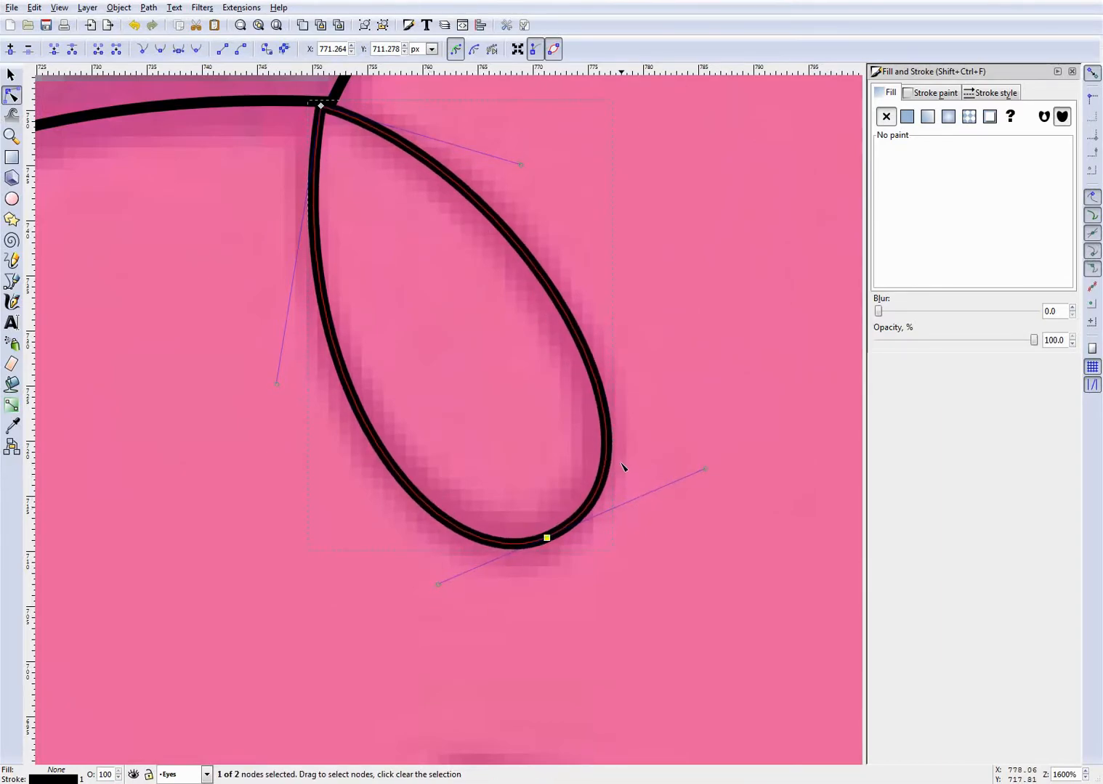
left_click_drag(614, 460, 602, 459)
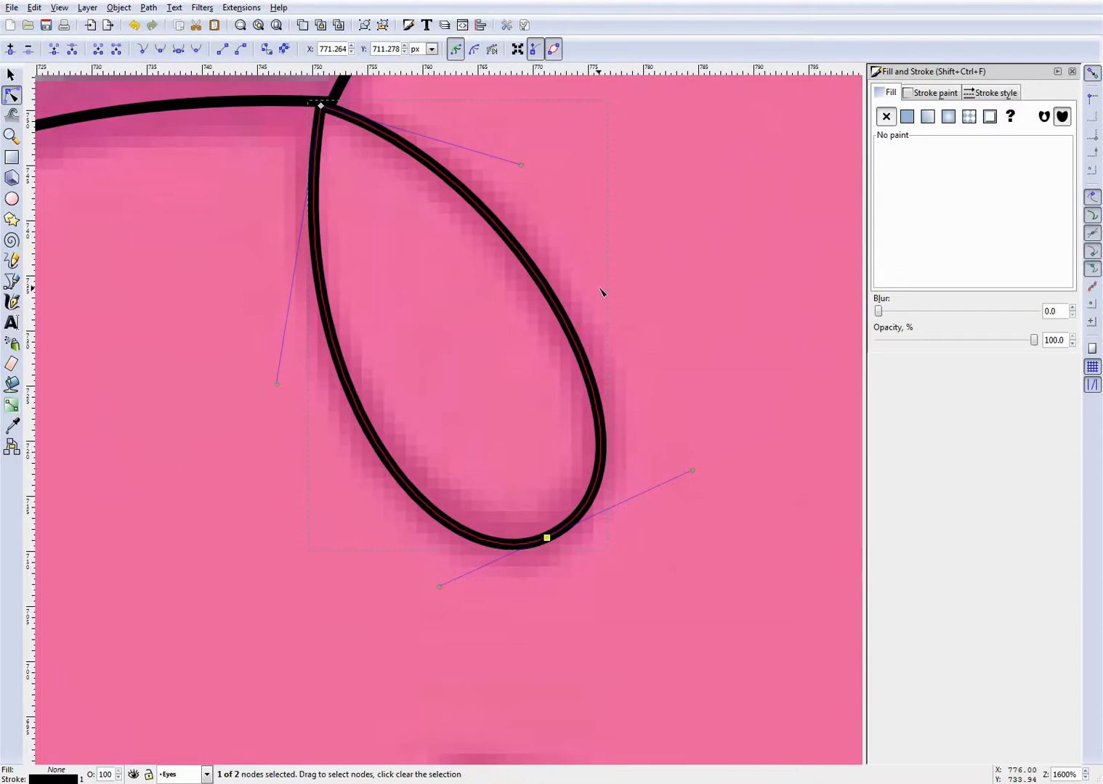
scroll(596, 327, "up", 3)
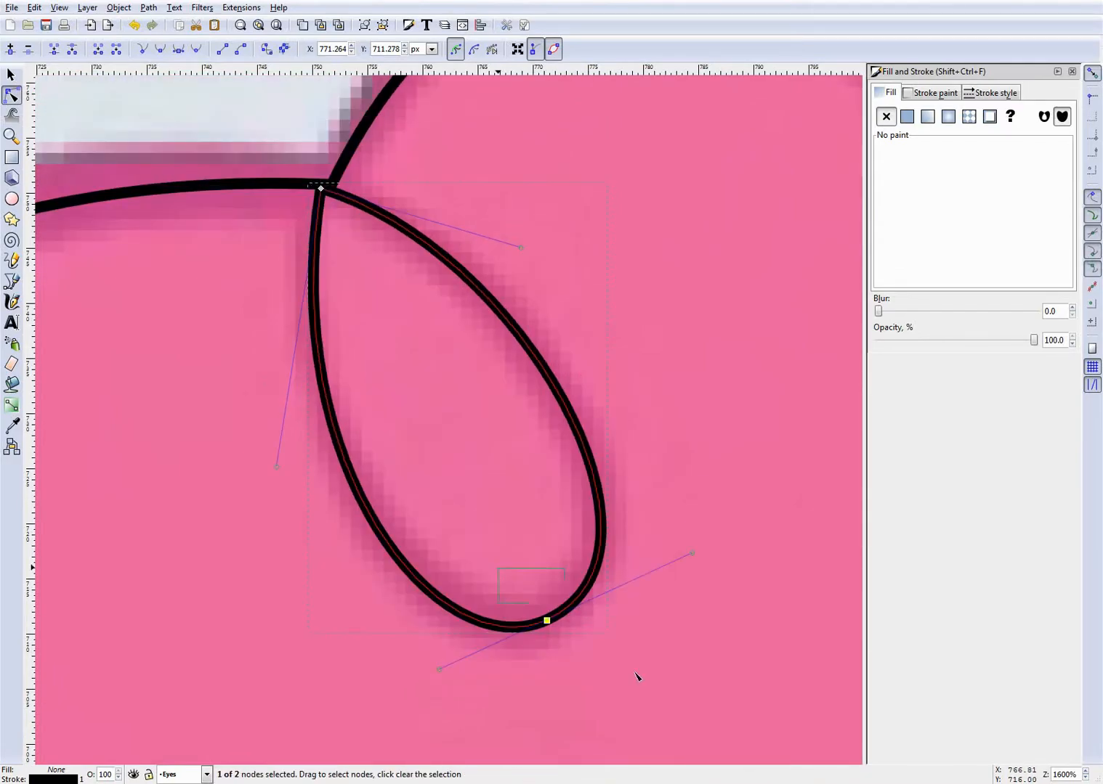
key("Delete")
scroll(487, 527, "down", 3)
scroll(496, 536, "down", 6)
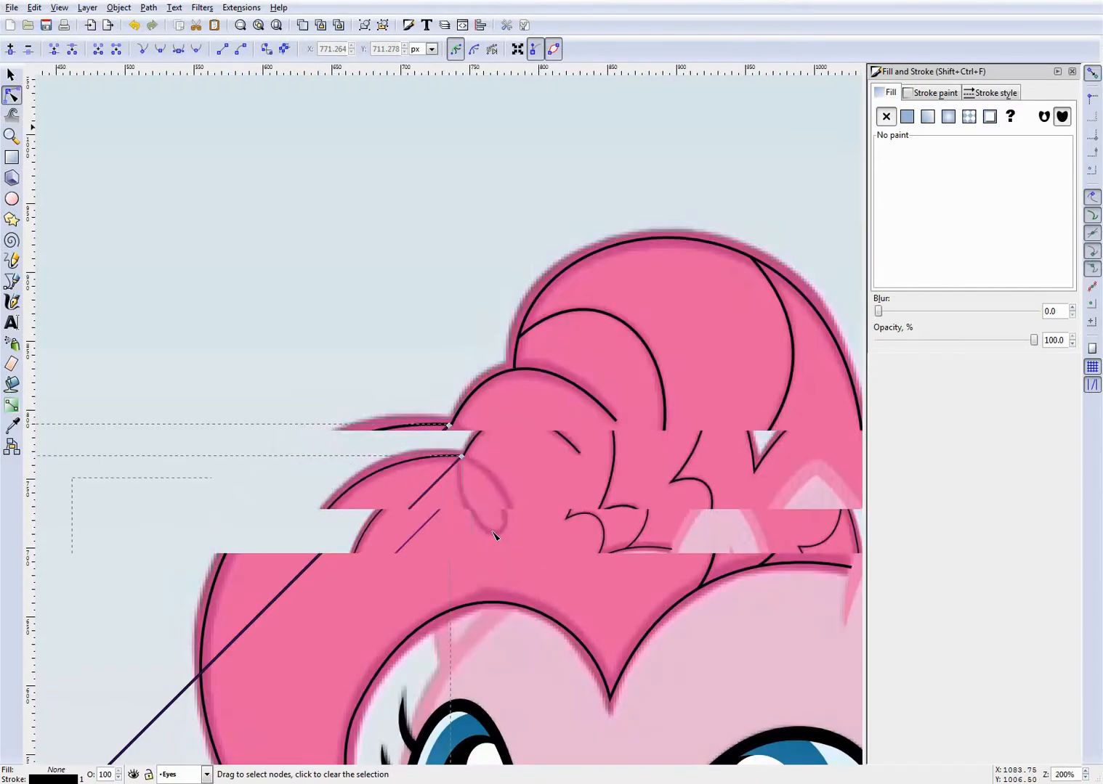
scroll(494, 535, "down", 4)
scroll(470, 643, "up", 2)
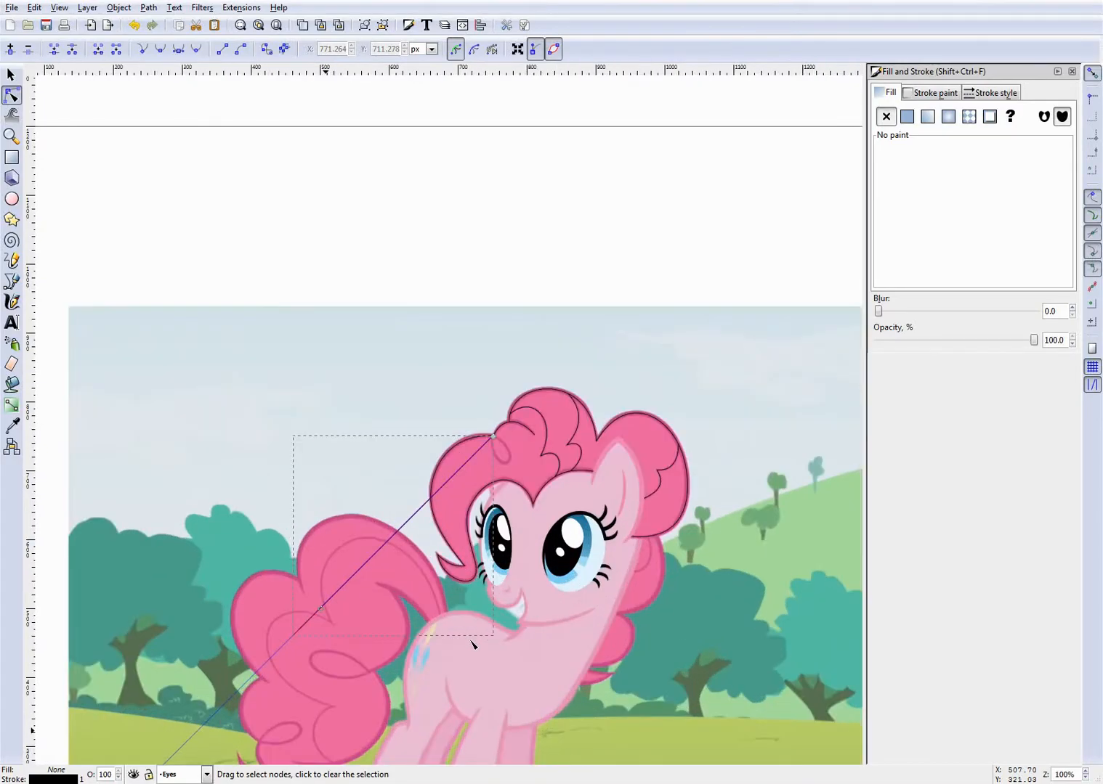
scroll(494, 485, "up", 5)
key("ctrl+z")
- Move the loop's top node onto the front mane outline near the junction and deselect the path
scroll(588, 384, "up", 5)
scroll(589, 383, "up", 1)
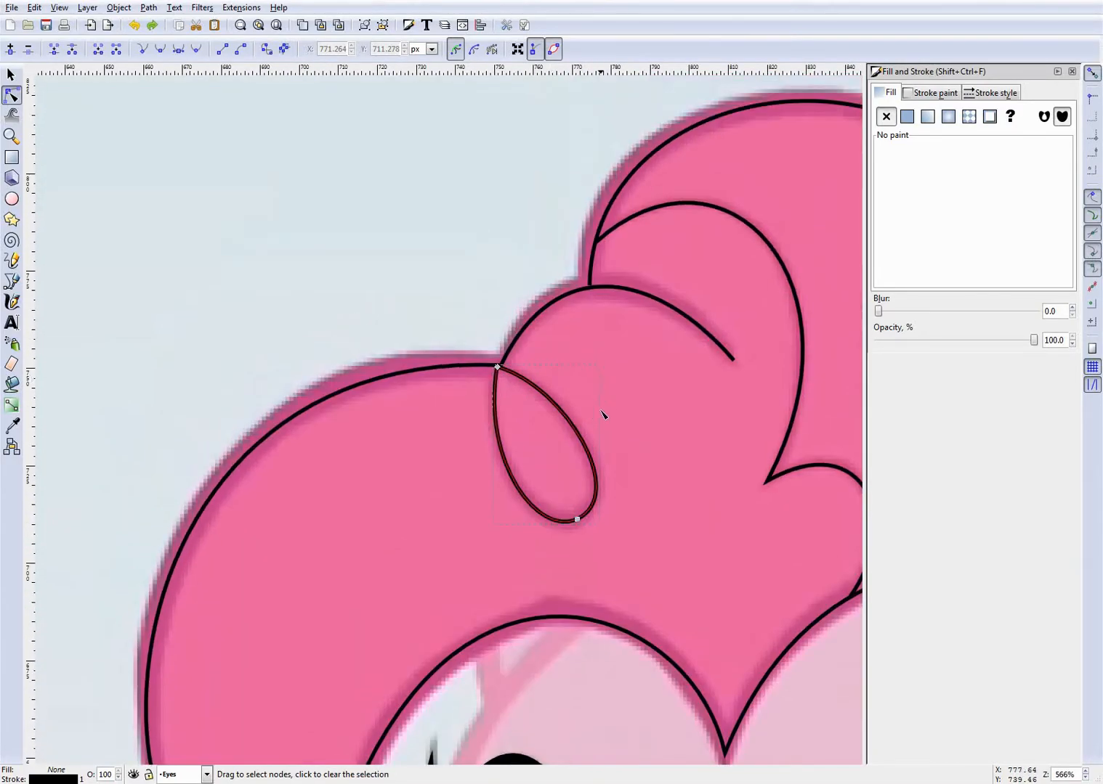
scroll(596, 415, "up", 2)
left_click(597, 356)
left_click(396, 327)
scroll(396, 327, "up", 3)
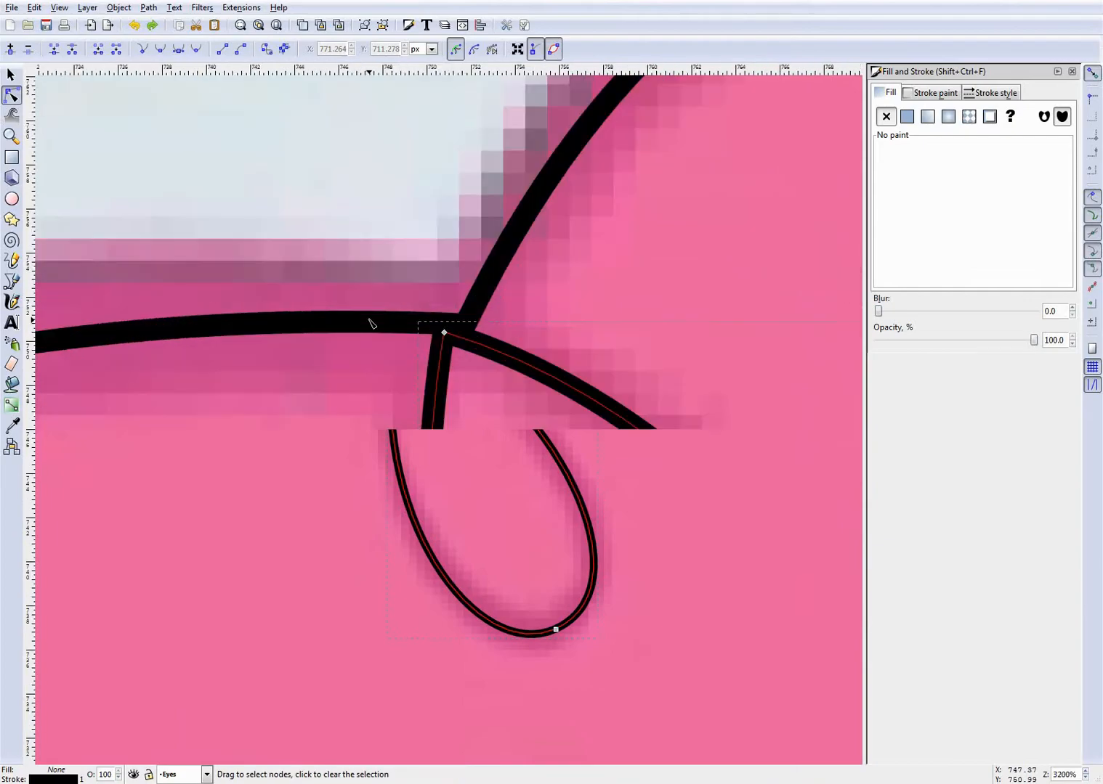
left_click(442, 334)
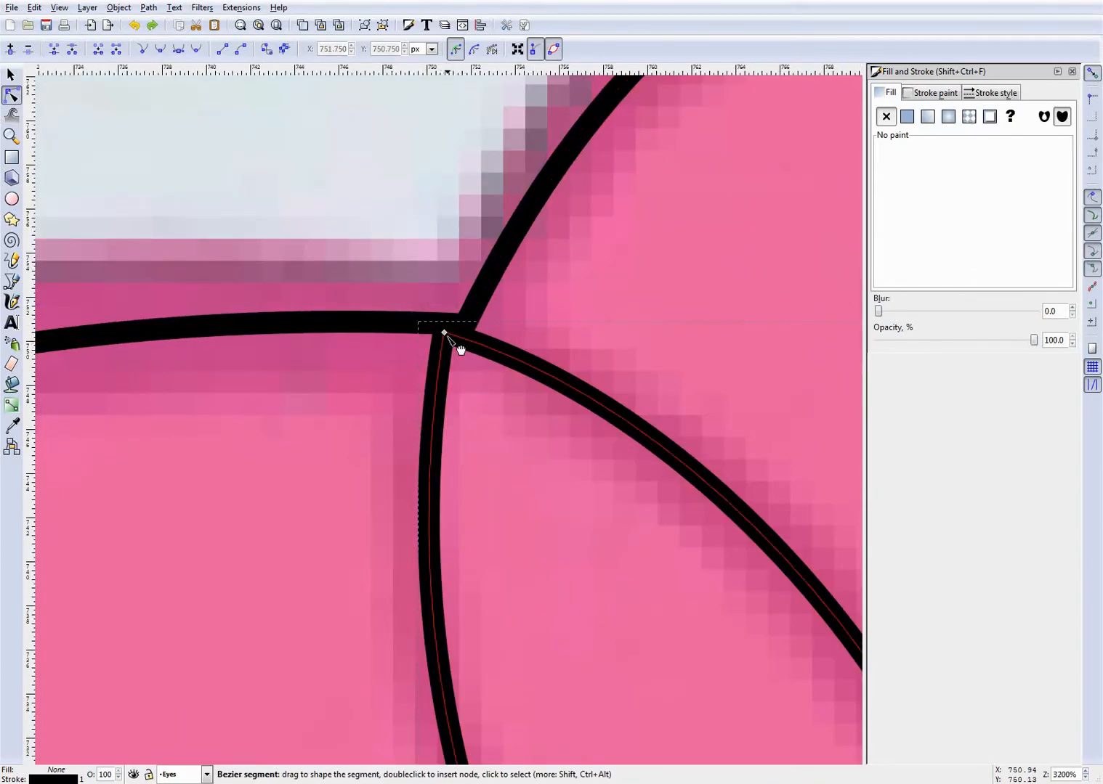
mouse_move(443, 334)
left_mouse_down()
mouse_move(464, 323)
mouse_move(429, 324)
left_mouse_up()
key("Escape")
scroll(603, 332, "down", 10)
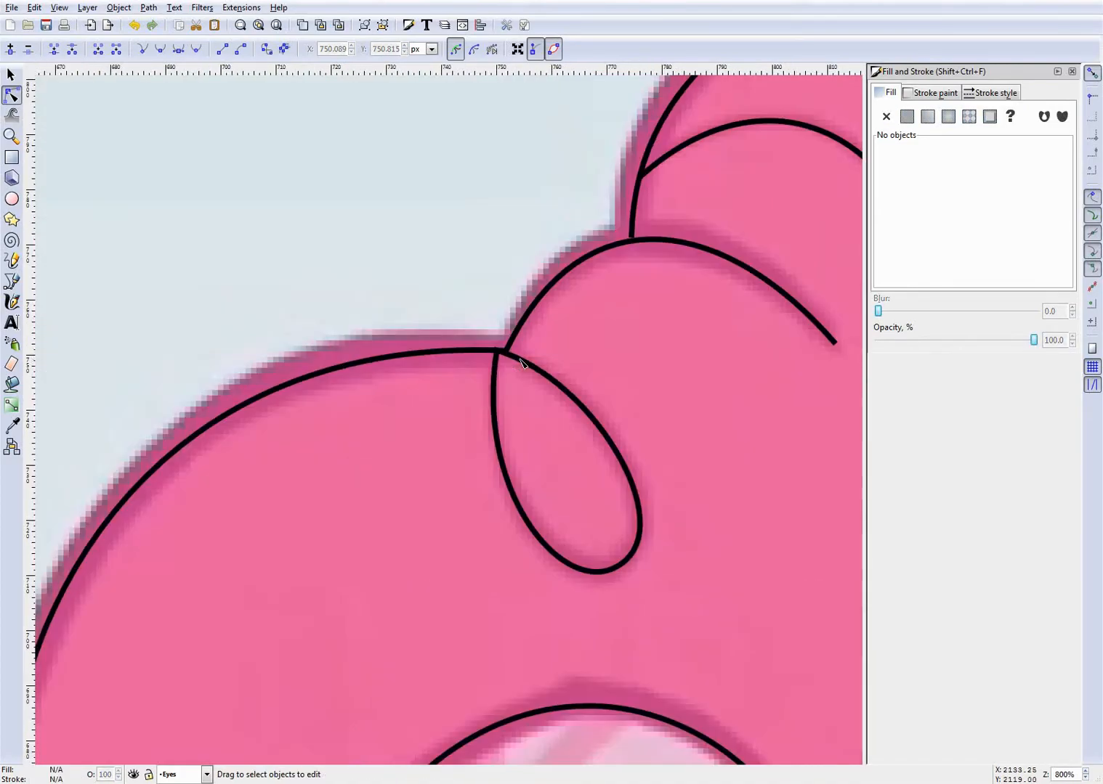
- Set the stroke width of the front mane outline path to 6 px
scroll(669, 411, "up", 2)
scroll(699, 418, "down", 2)
scroll(700, 436, "up", 2)
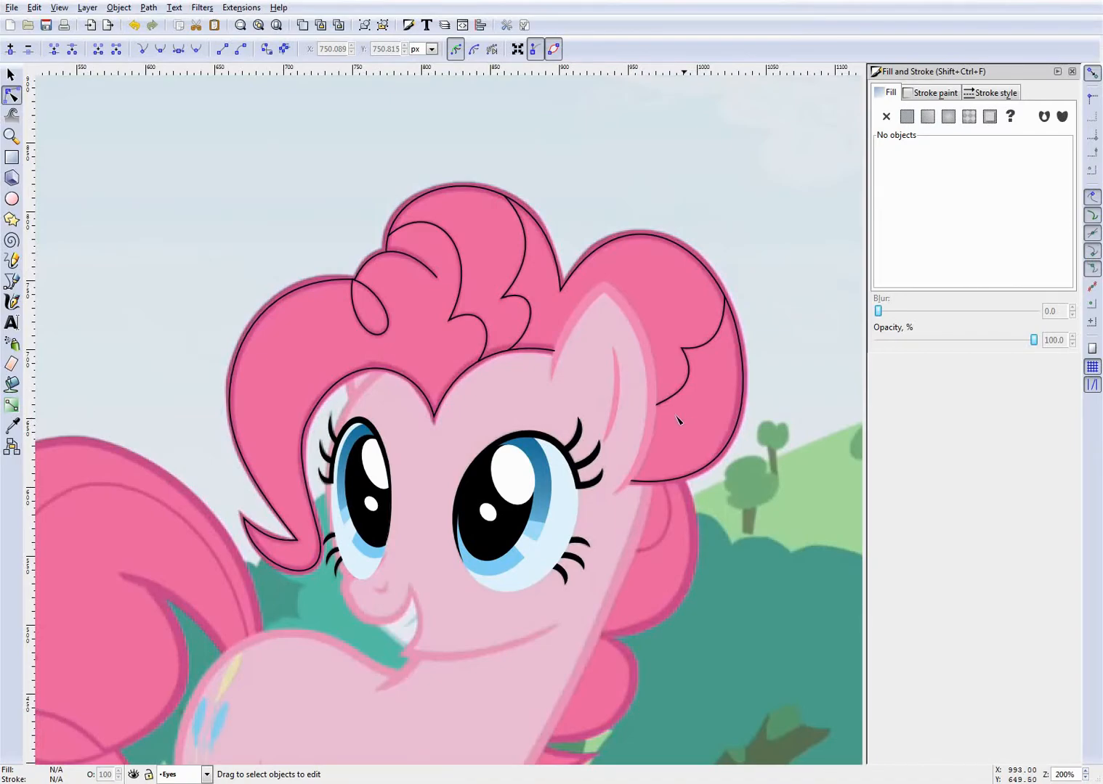
scroll(472, 377, "down", 2)
scroll(439, 354, "up", 3)
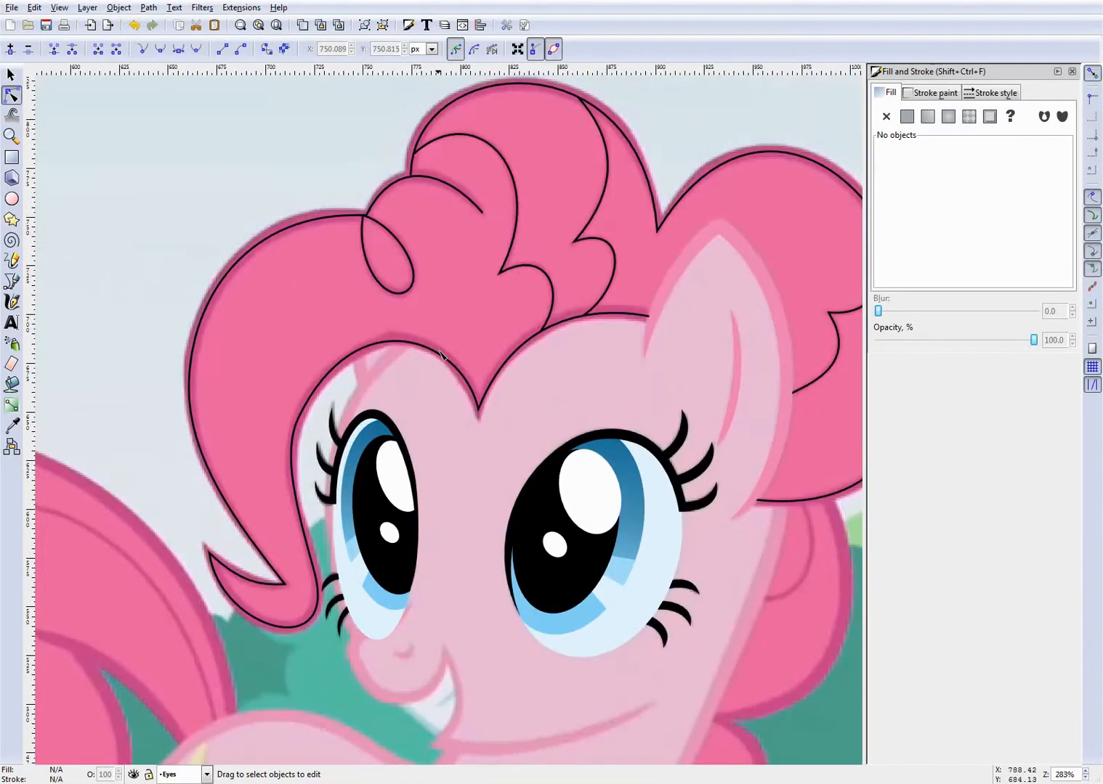
scroll(440, 354, "up", 2)
left_click(438, 327)
left_click(977, 94)
left_click(959, 114)
type("35")
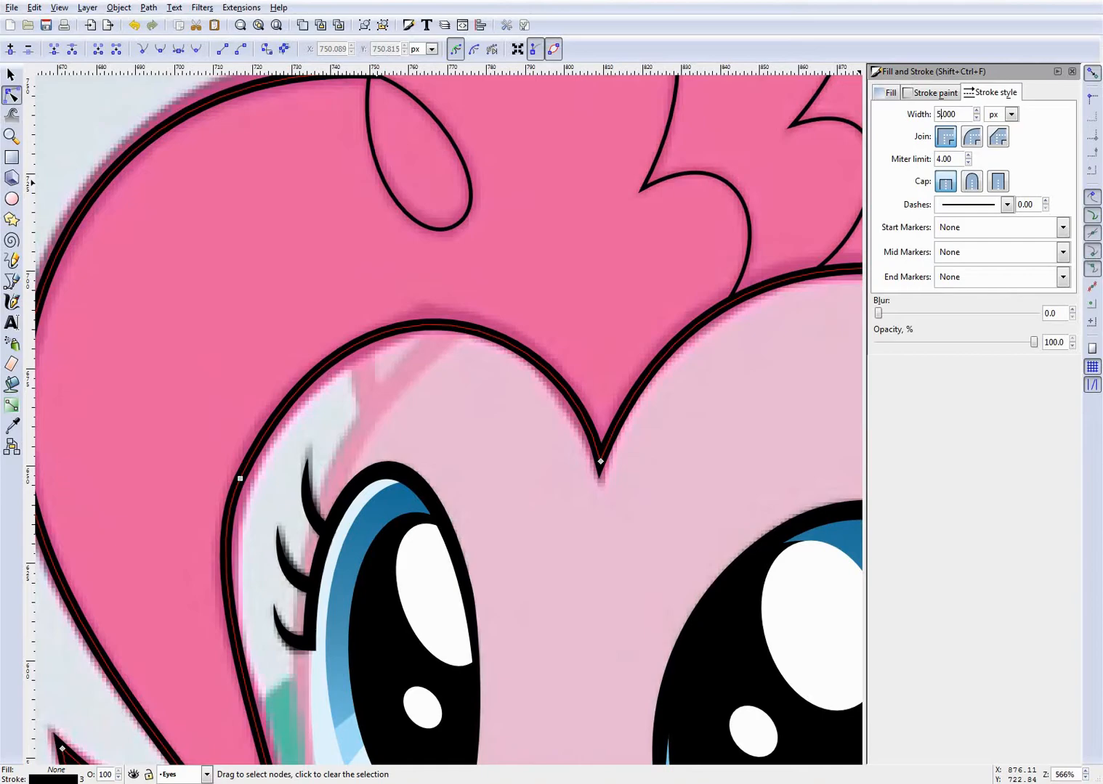
type("6")
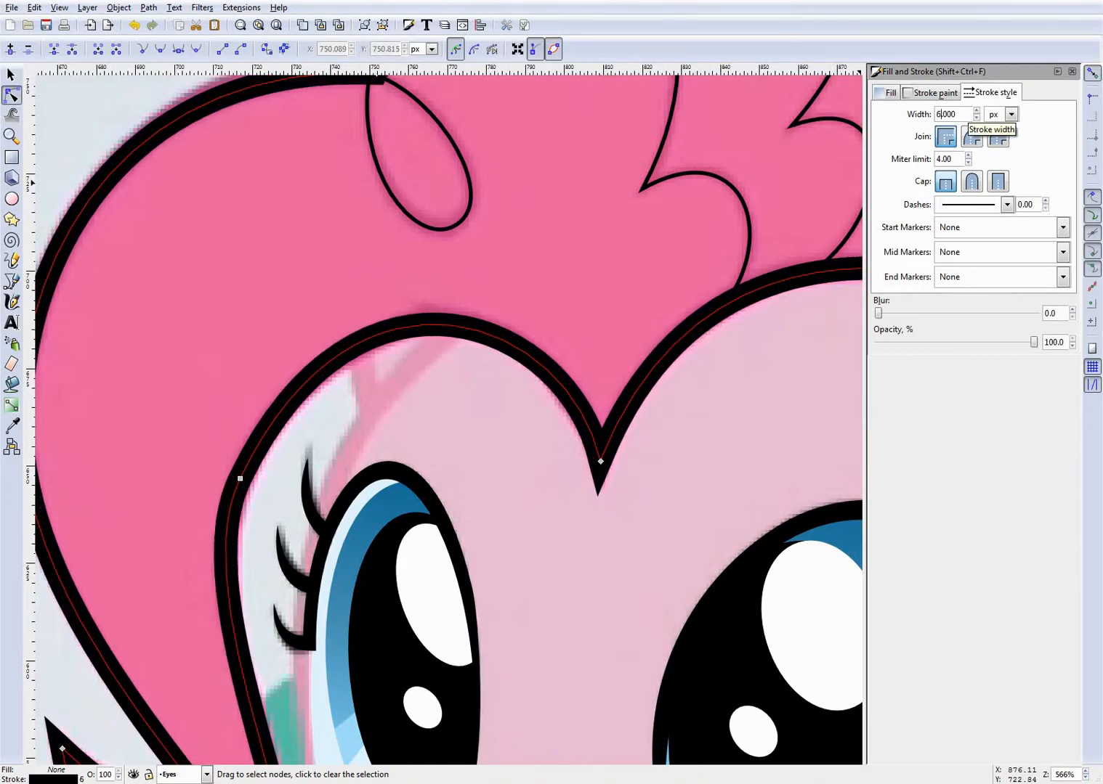
- Apply the front outline's 6 px stroke style to the outline over the crown and behind the ear
scroll(523, 181, "up", 6)
left_click(509, 252)
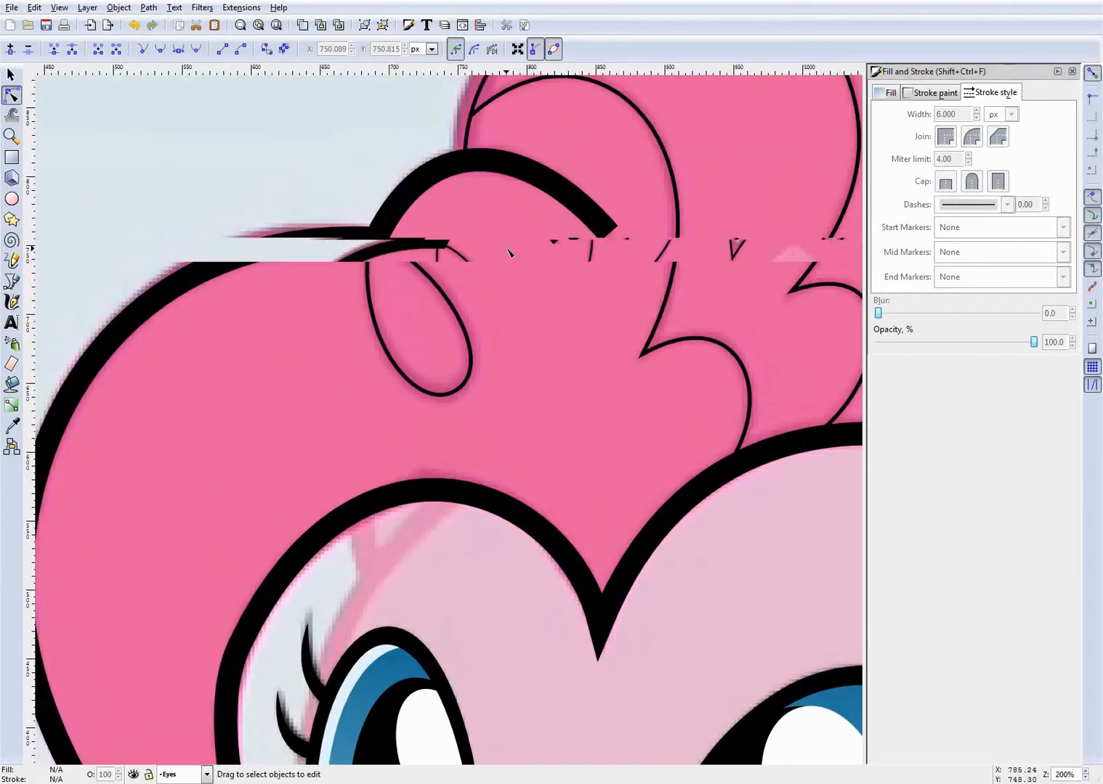
scroll(510, 250, "down", 4)
scroll(681, 250, "up", 2)
left_click(517, 162)
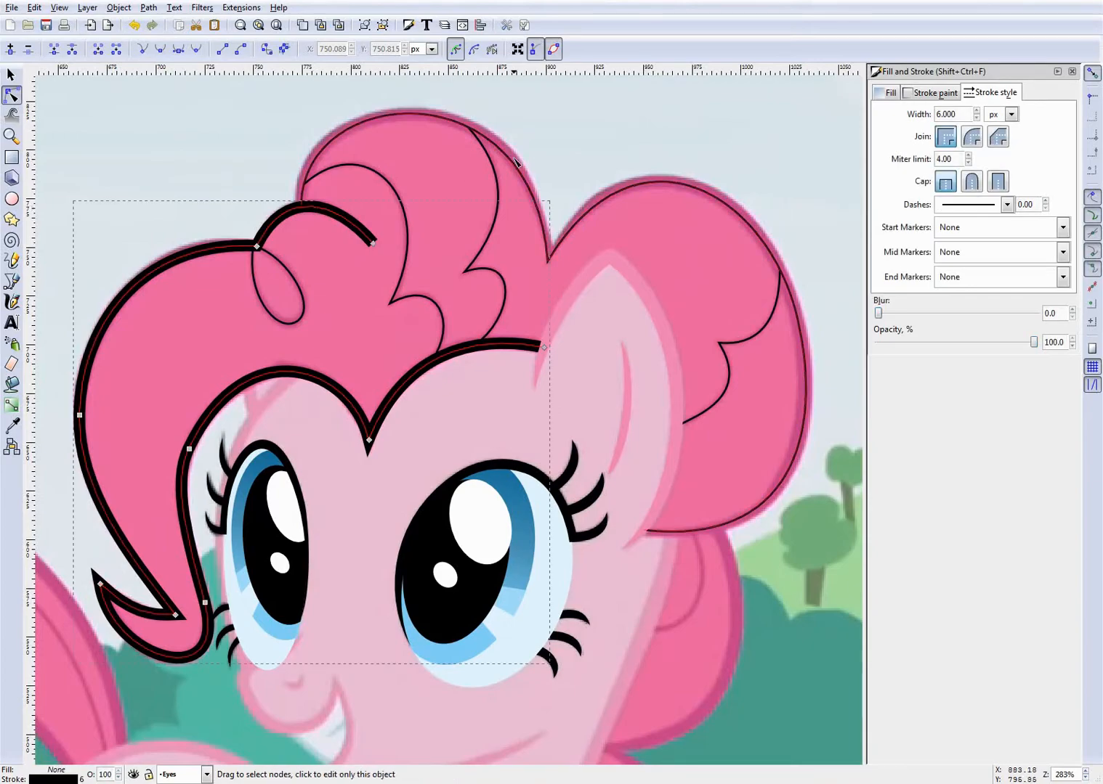
key("ctrl+shift+v")
left_click(674, 131)
scroll(681, 302, "down", 1)
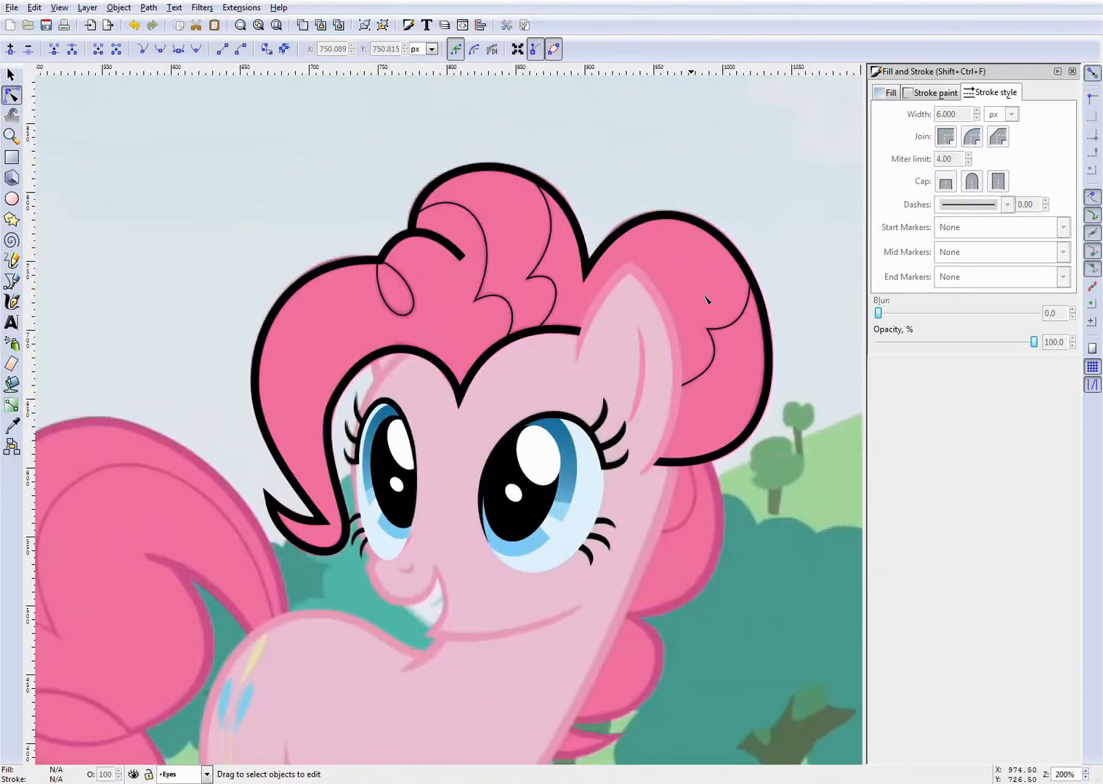
- Set the stroke width of the inner strand path behind the ear to 3 px
scroll(730, 303, "up", 2)
scroll(769, 363, "up", 3)
left_click(722, 280)
left_click(943, 111)
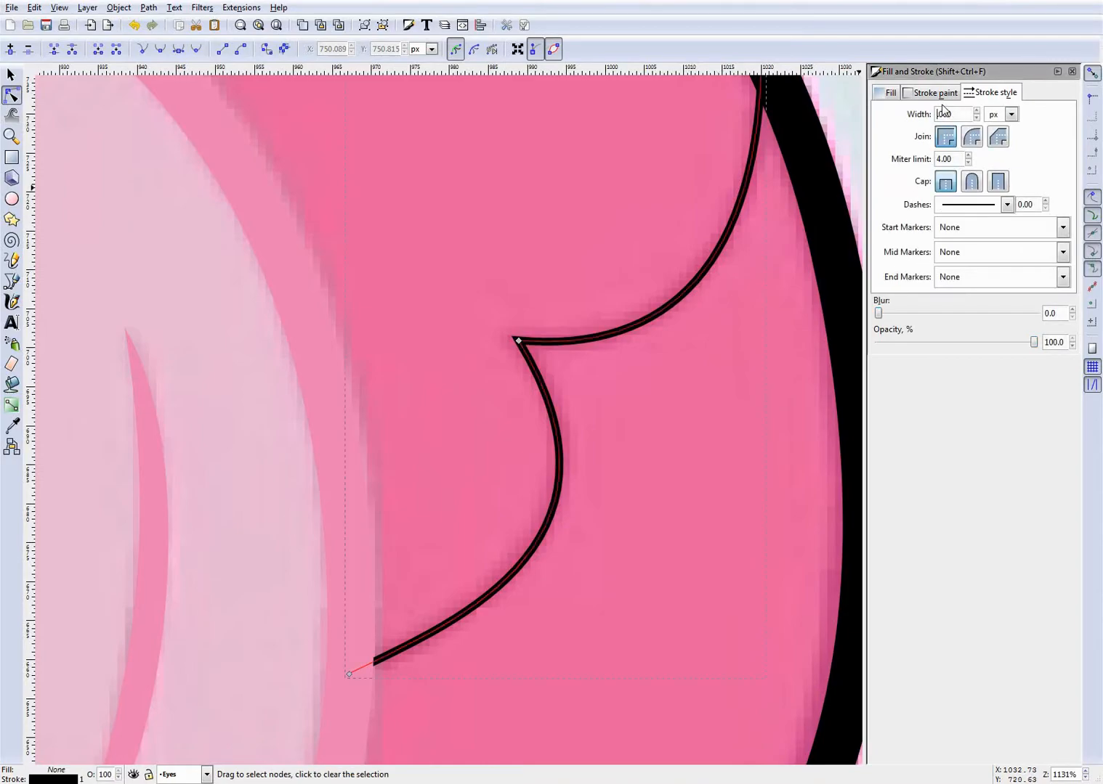
type("2")
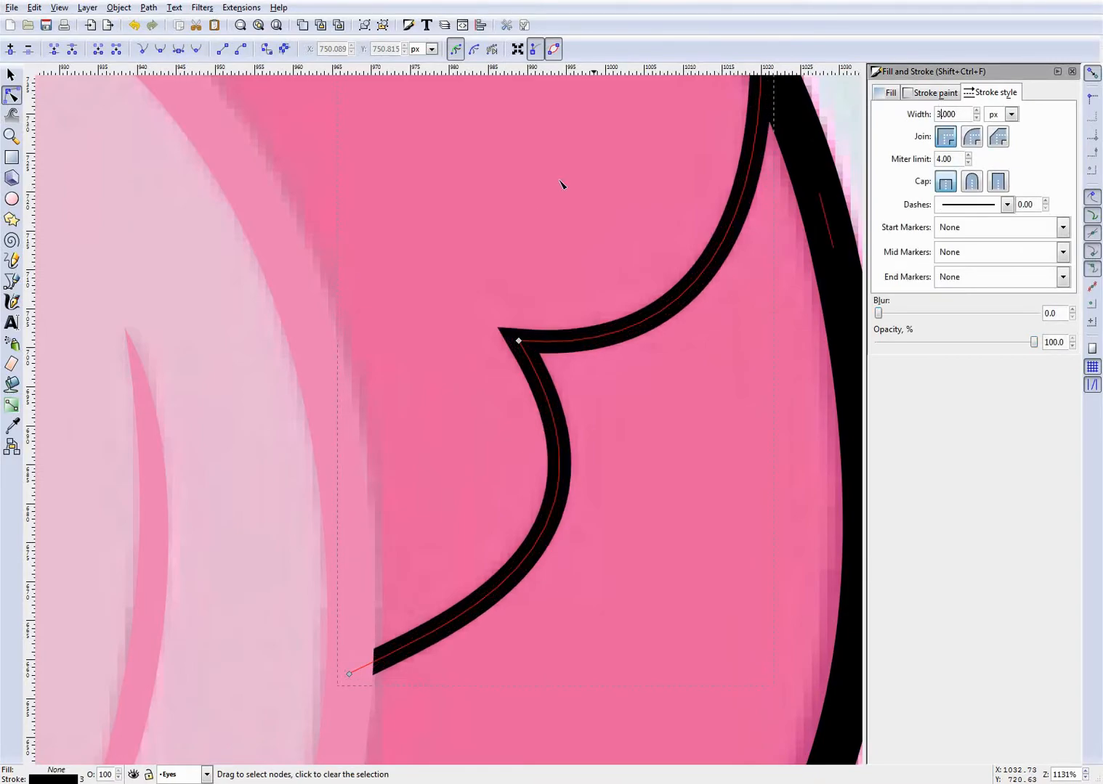
scroll(531, 210, "down", 4)
scroll(529, 211, "up", 1)
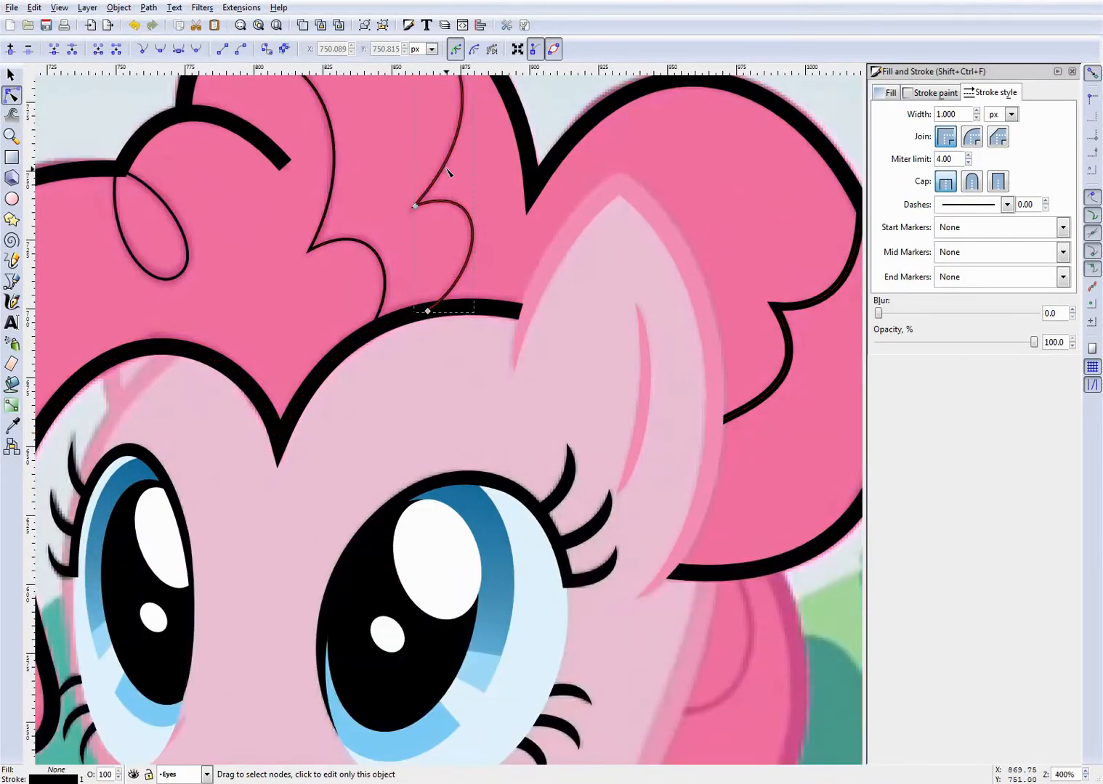
- Copy the 3 px strand behind the ear and paste its style onto the crown's inner strand closest to the ear
left_click(449, 185)
left_click(335, 175)
left_click(804, 302)
key("ctrl+c")
left_click(437, 171)
key("ctrl+shift+v")
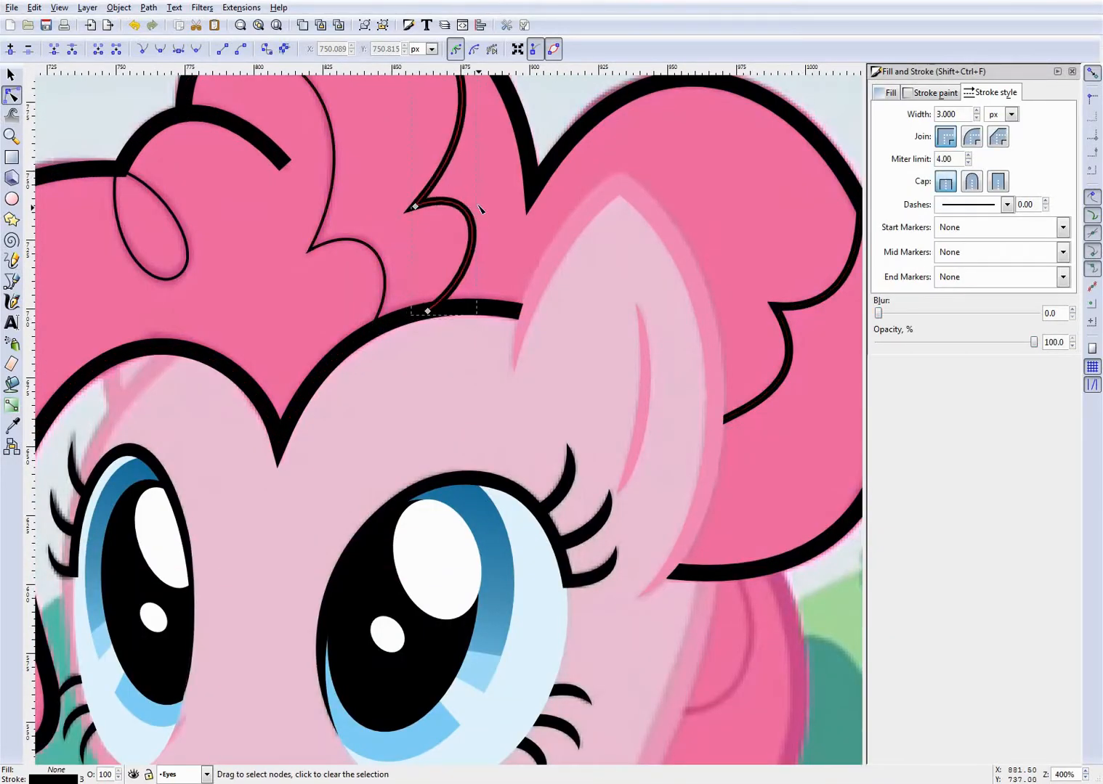
- Paste the same 3 px stroke style onto the crown's other inner strand, nearer the forelock
scroll(477, 203, "down", 1)
scroll(376, 183, "up", 2)
left_click(379, 178)
key("ctrl+shift+v")
scroll(417, 215, "down", 2)
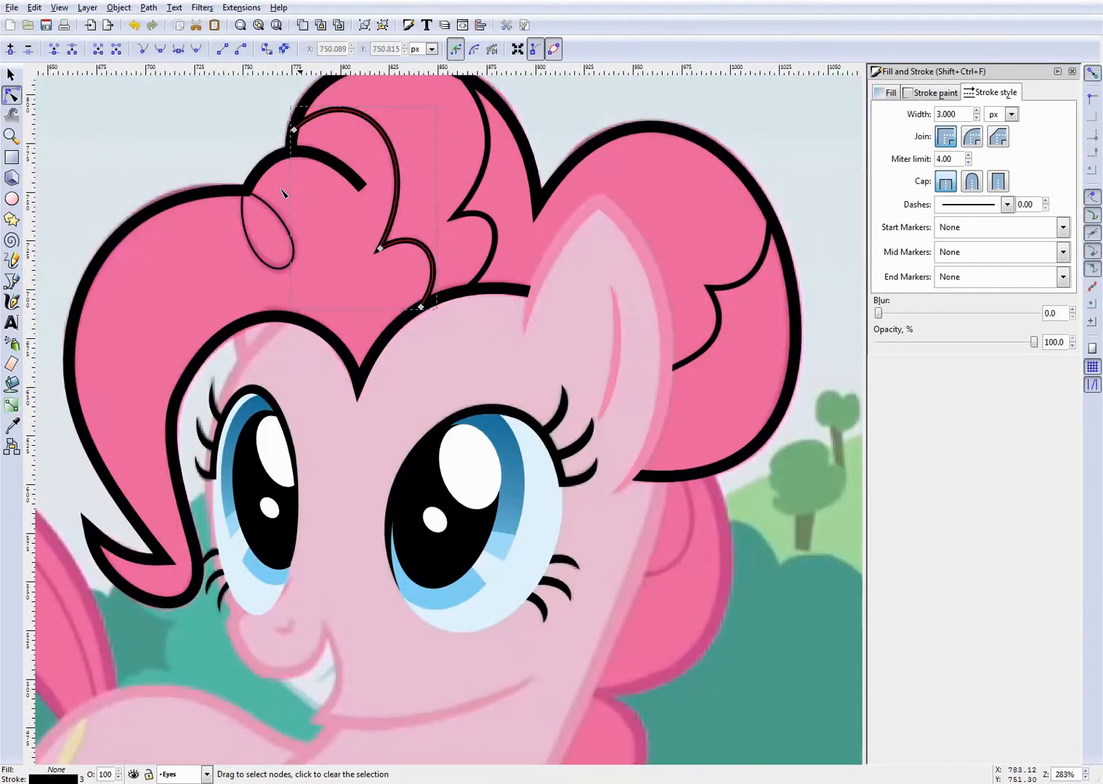
- Deselect the 3 px crown strand and save the drawing
scroll(282, 192, "up", 1)
key("Escape")
scroll(282, 196, "down", 3)
key("ctrl+s")
scroll(282, 213, "up", 1)
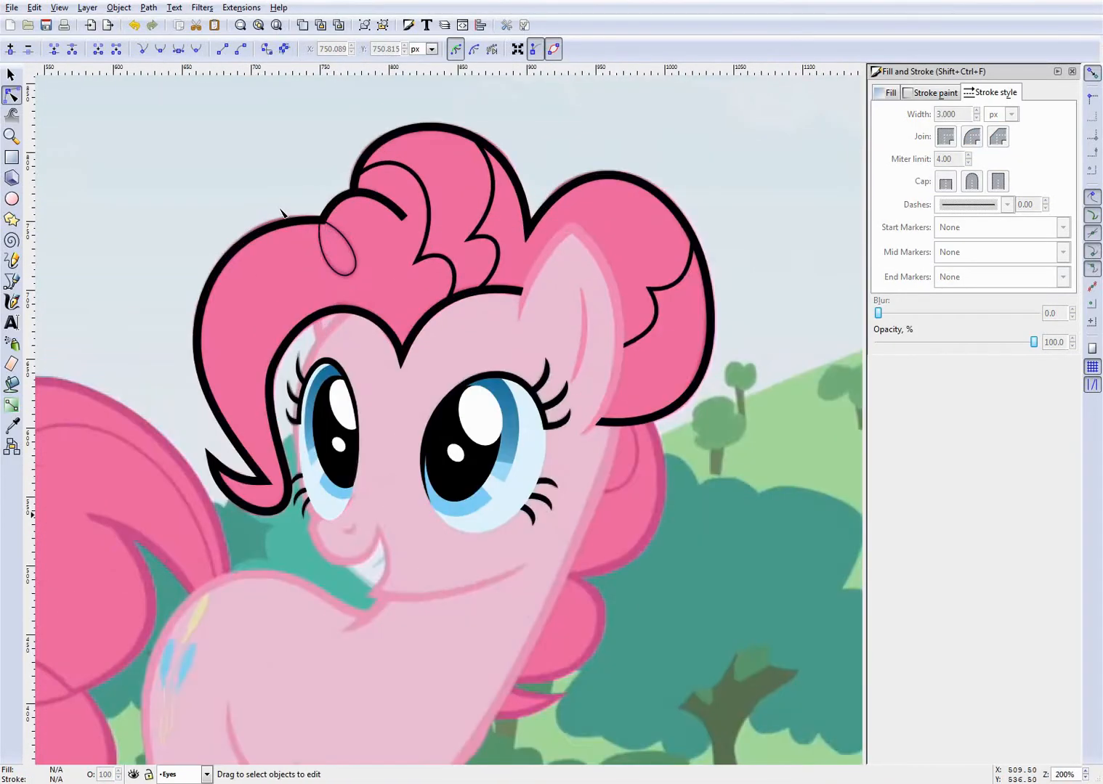
- Set the stroke width of the small curl loop on the forelock to 4 px and save the drawing
scroll(291, 217, "up", 1)
scroll(369, 248, "up", 3)
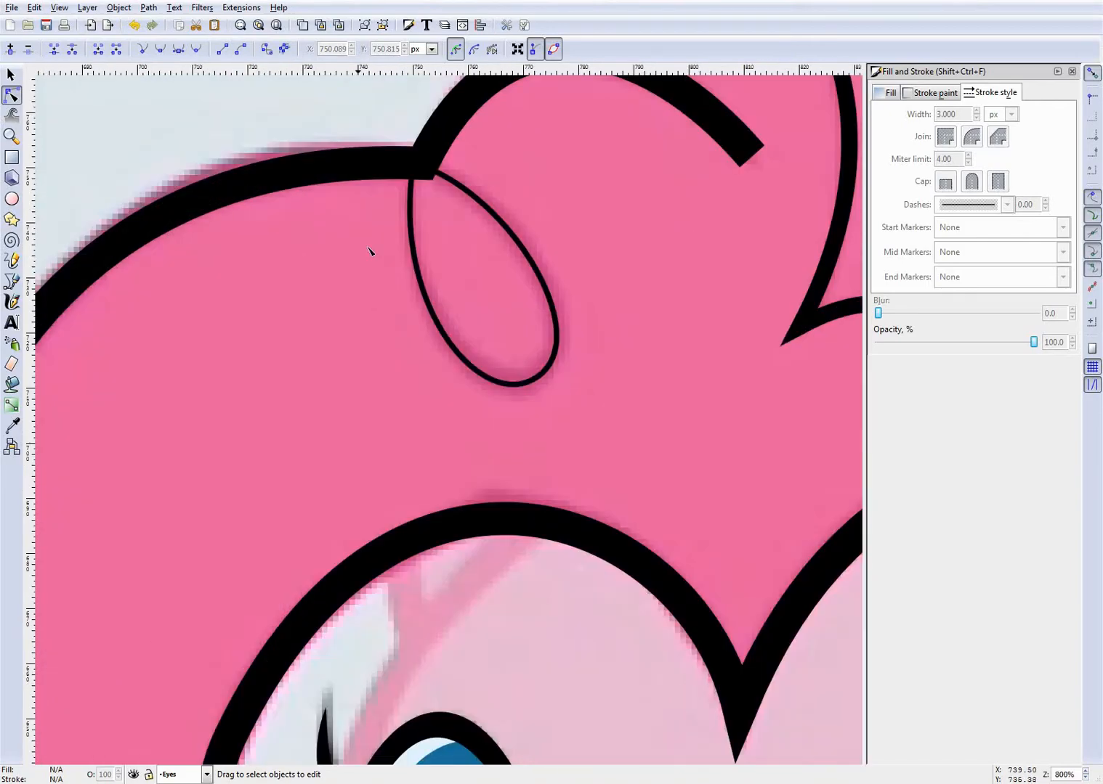
scroll(548, 222, "up", 1)
left_click(509, 247)
scroll(634, 240, "up", 2)
left_click(415, 156)
left_click(391, 141)
left_click(431, 246)
left_click(938, 114)
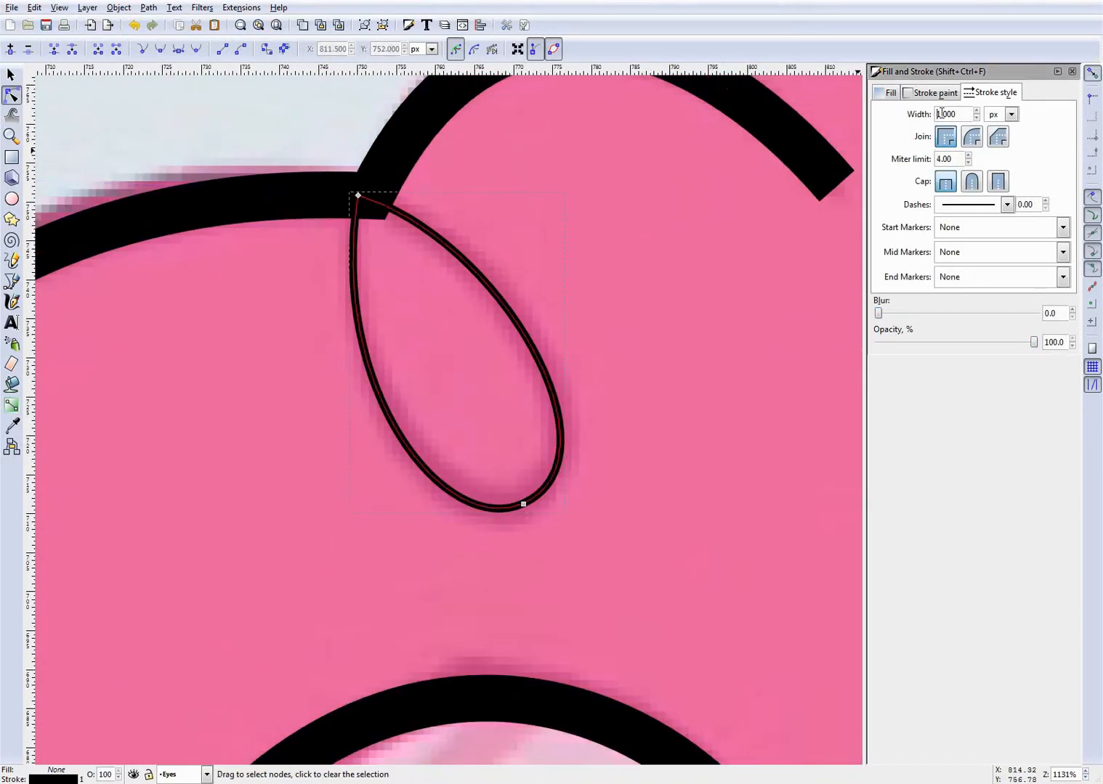
type("4")
key("Return")
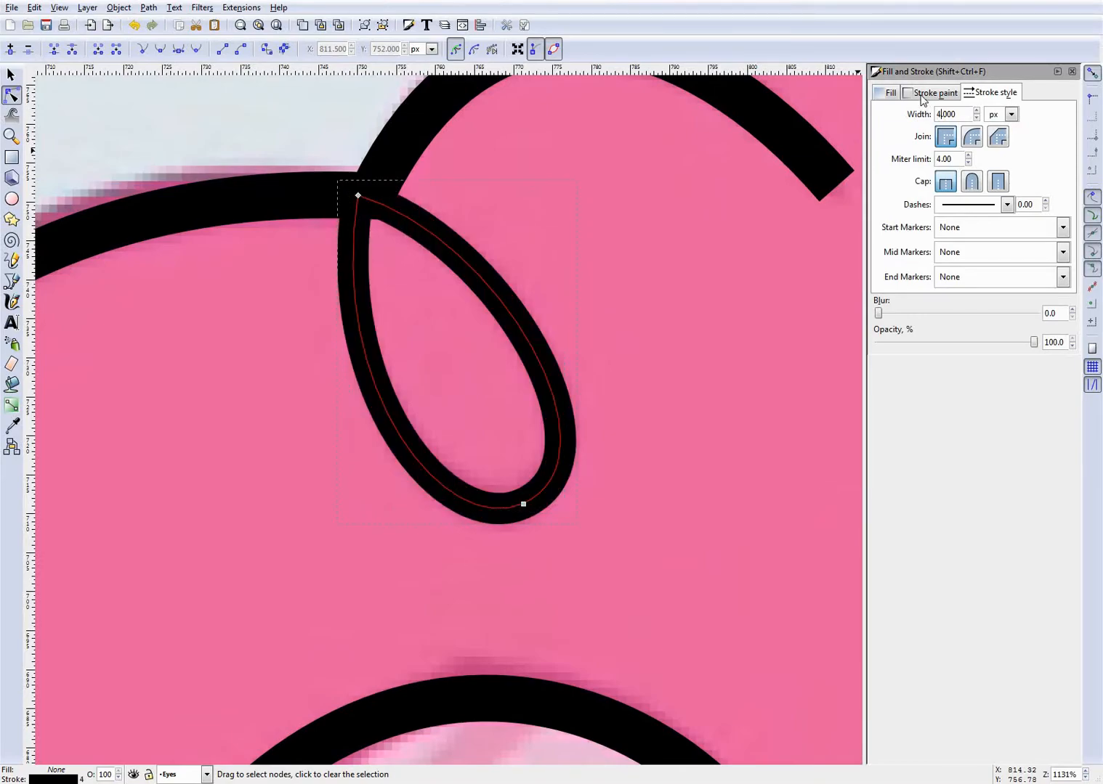
scroll(562, 283, "up", 2)
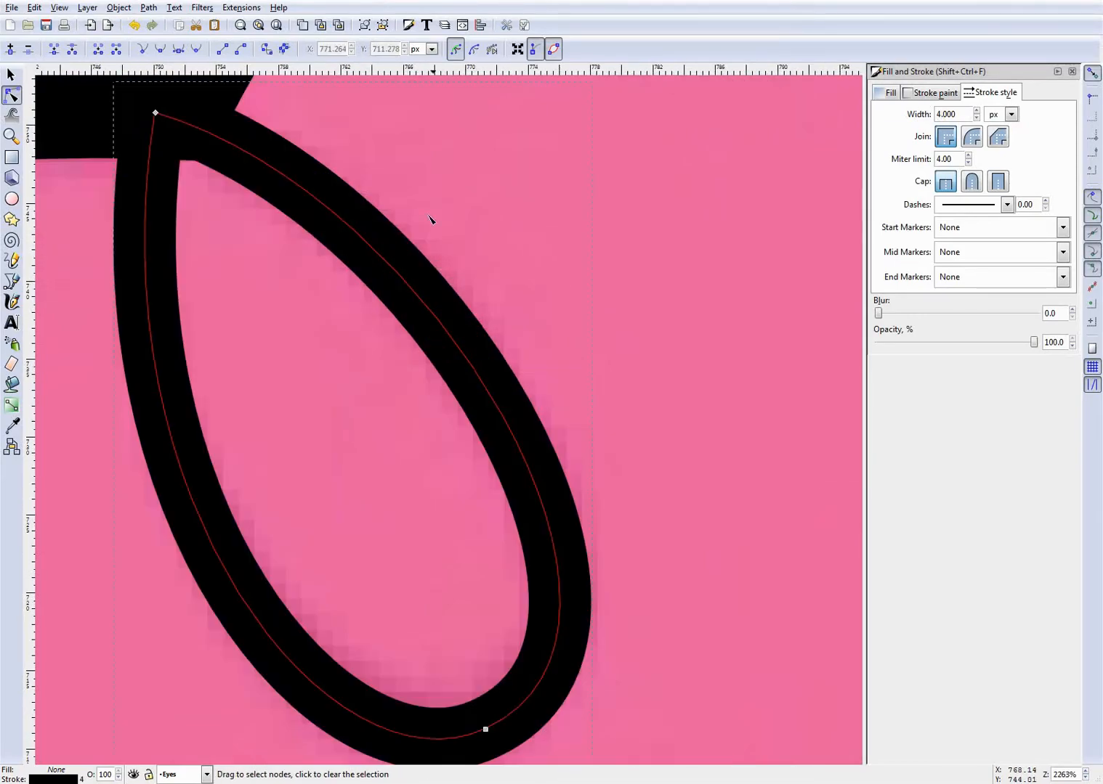
scroll(246, 167, "down", 4)
scroll(337, 140, "up", 2)
key("ctrl+s")
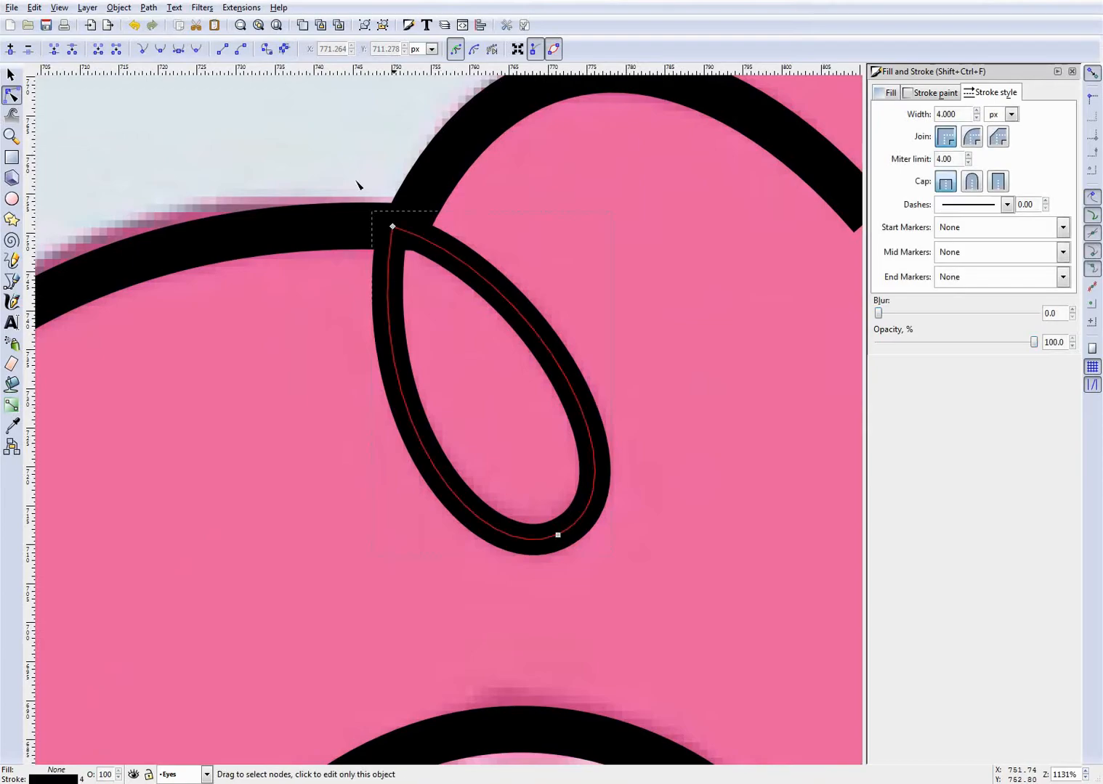
- Shift the curl loop's upper cusp node within the outline junction to about X 751.8, Y 750.4 px, then save the drawing
scroll(356, 185, "up", 2)
left_click(486, 289)
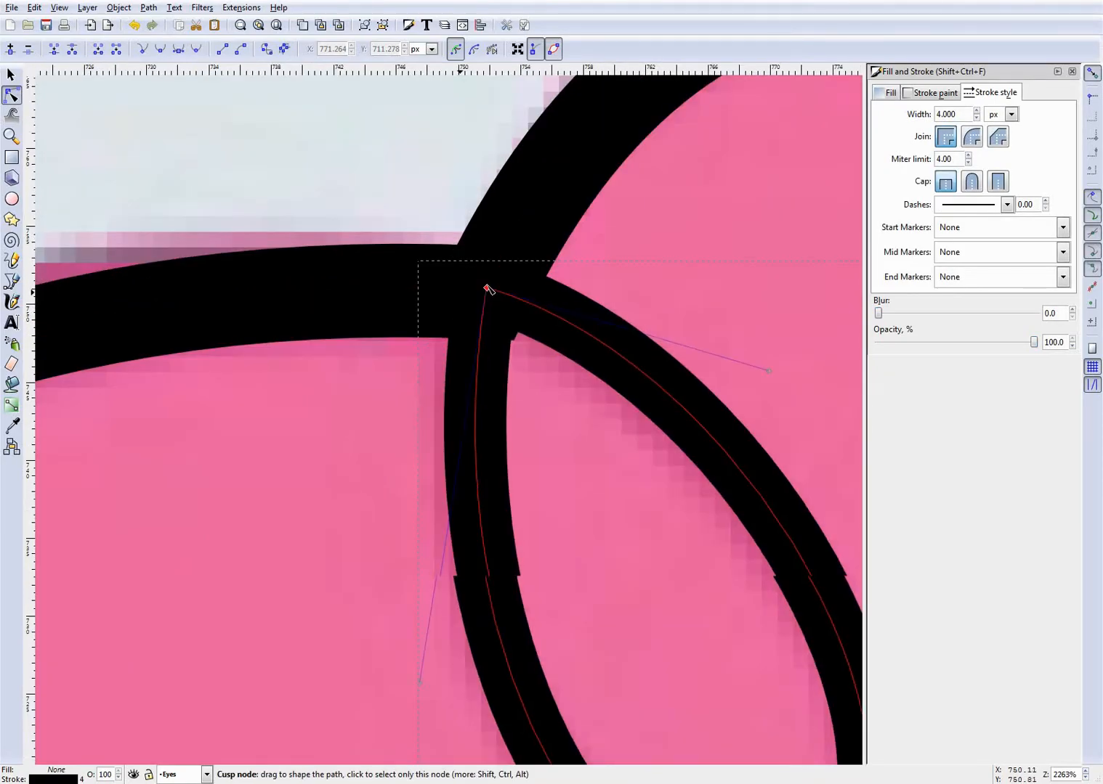
left_click_drag(488, 288, 488, 299)
left_click(649, 295)
left_click(650, 296)
scroll(561, 302, "down", 6)
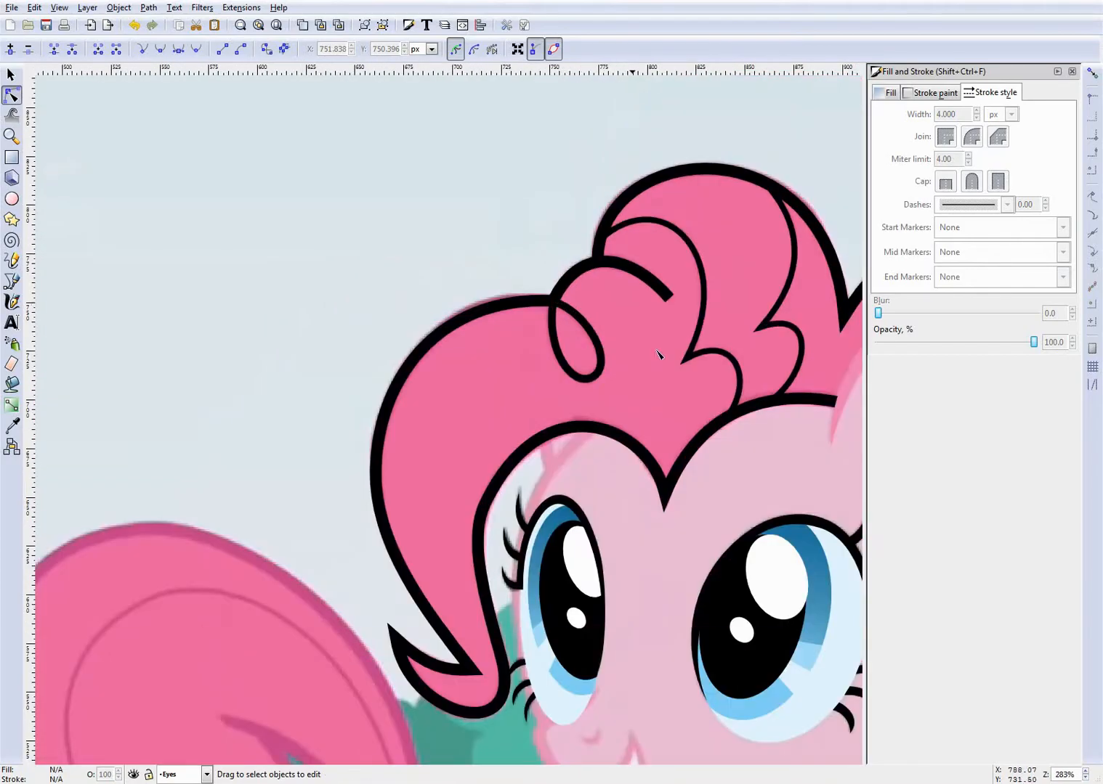
scroll(508, 350, "down", 3)
scroll(688, 361, "up", 2)
key("ctrl+s")
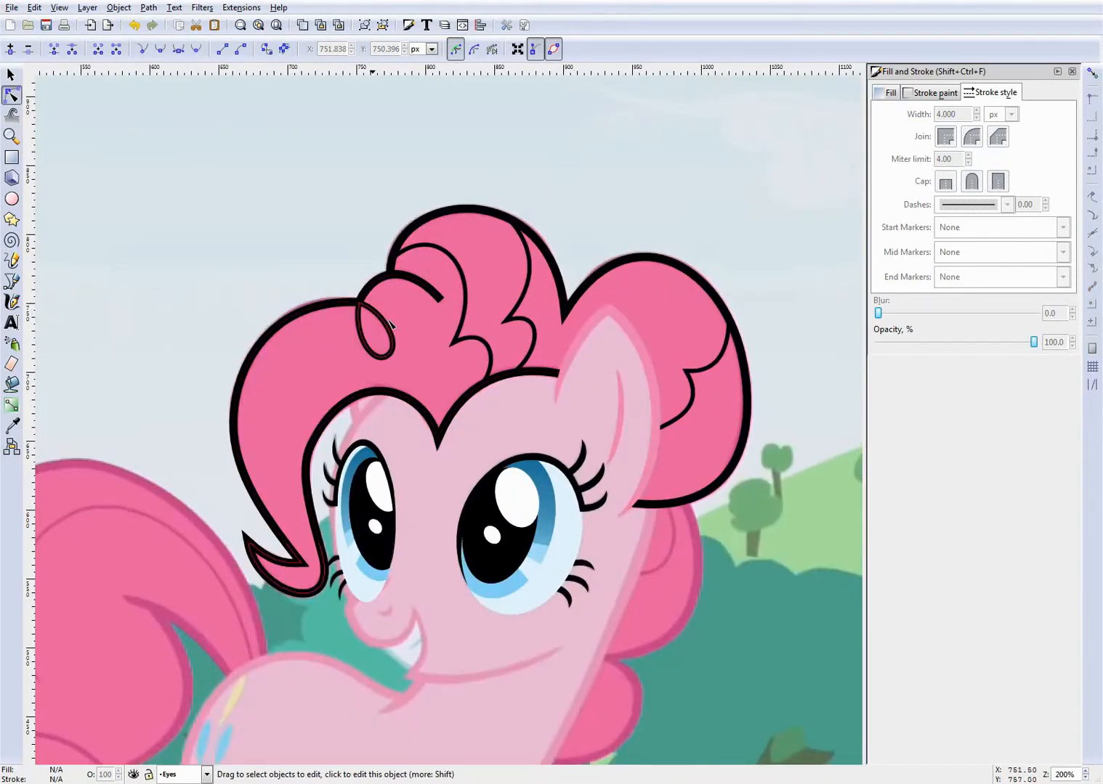
- Toggle the Eyes layer's visibility repeatedly to compare the traced lines with the reference picture
left_click(133, 776)
left_click(133, 775)
left_click(133, 776)
left_click(133, 776)
left_click(133, 775)
left_click(133, 776)
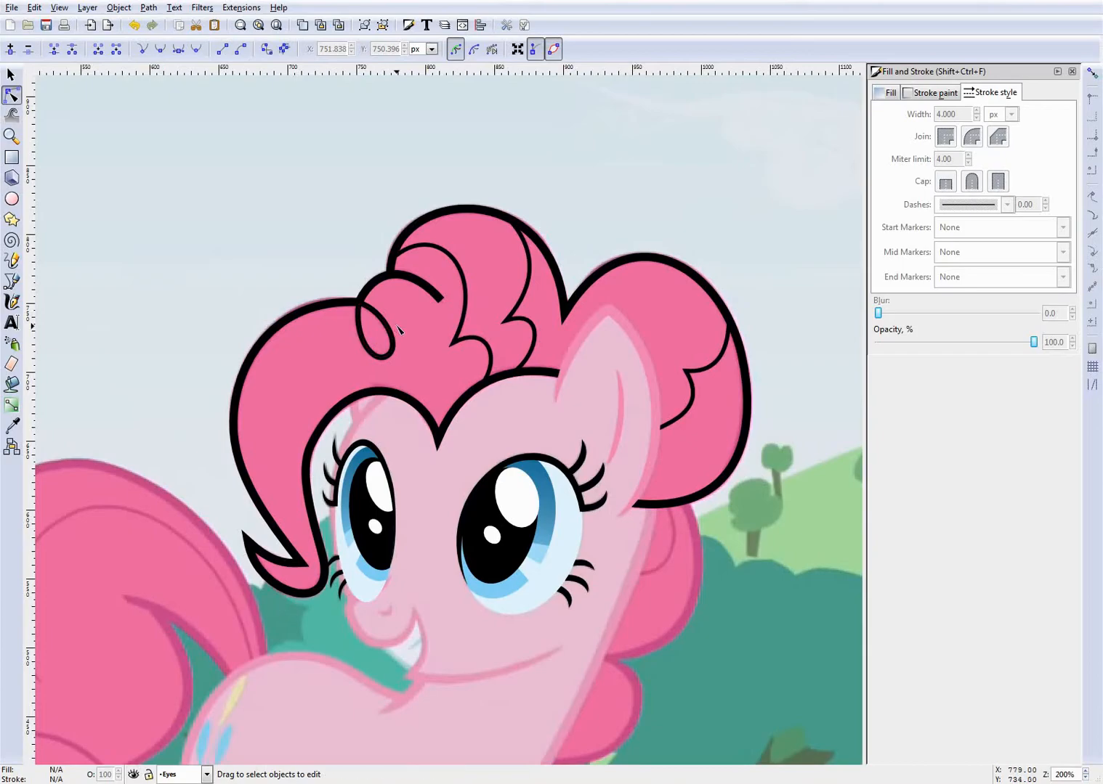
left_click(133, 776)
left_click(133, 776)
left_click(133, 776)
left_click(133, 776)
scroll(424, 414, "down", 3)
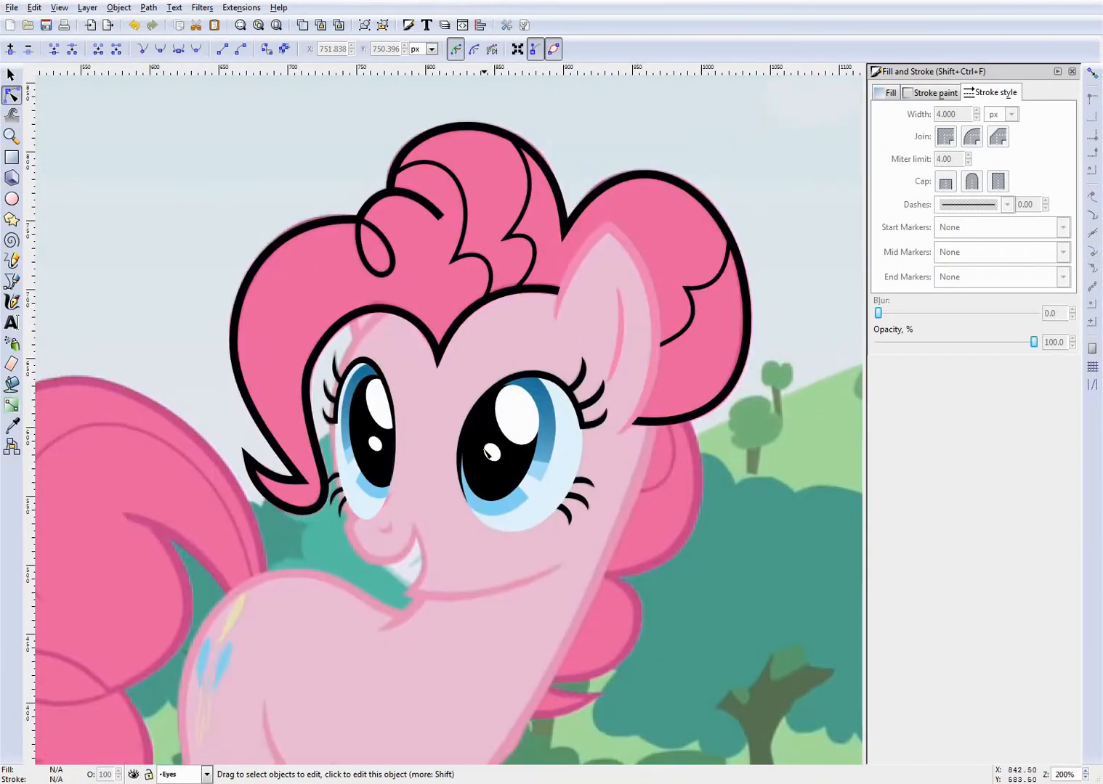
scroll(424, 415, "up", 1)
scroll(423, 414, "up", 4)
scroll(425, 414, "down", 2)
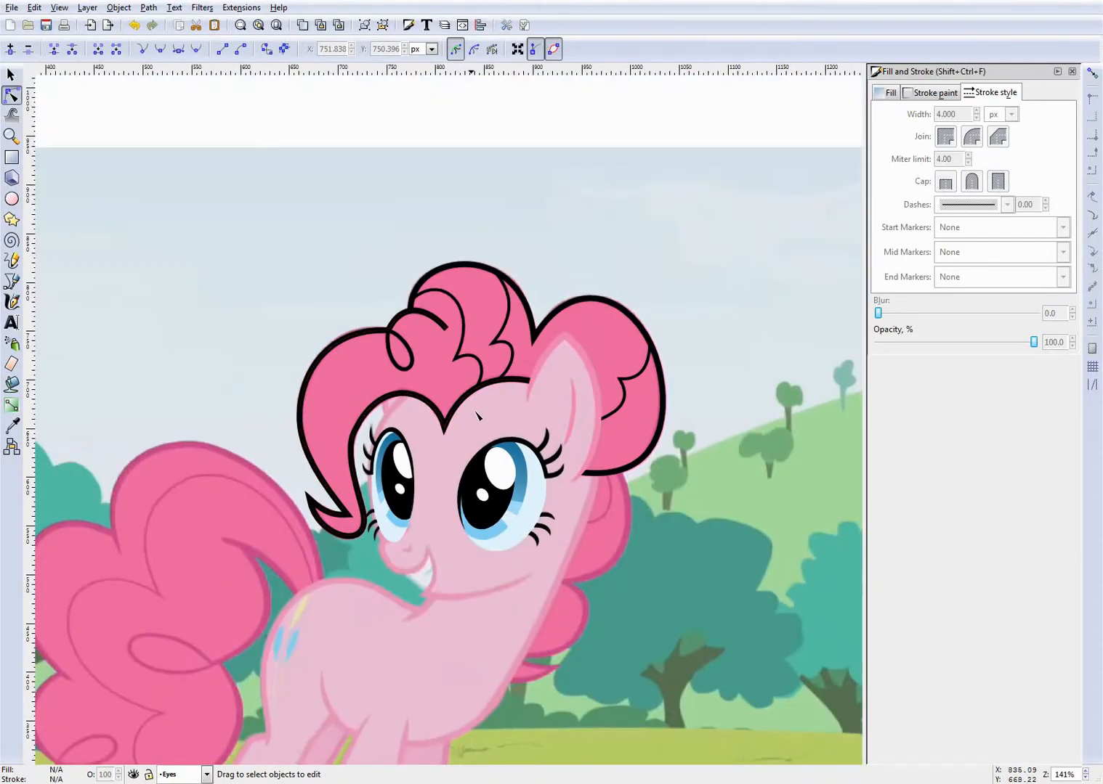
scroll(487, 417, "up", 1)
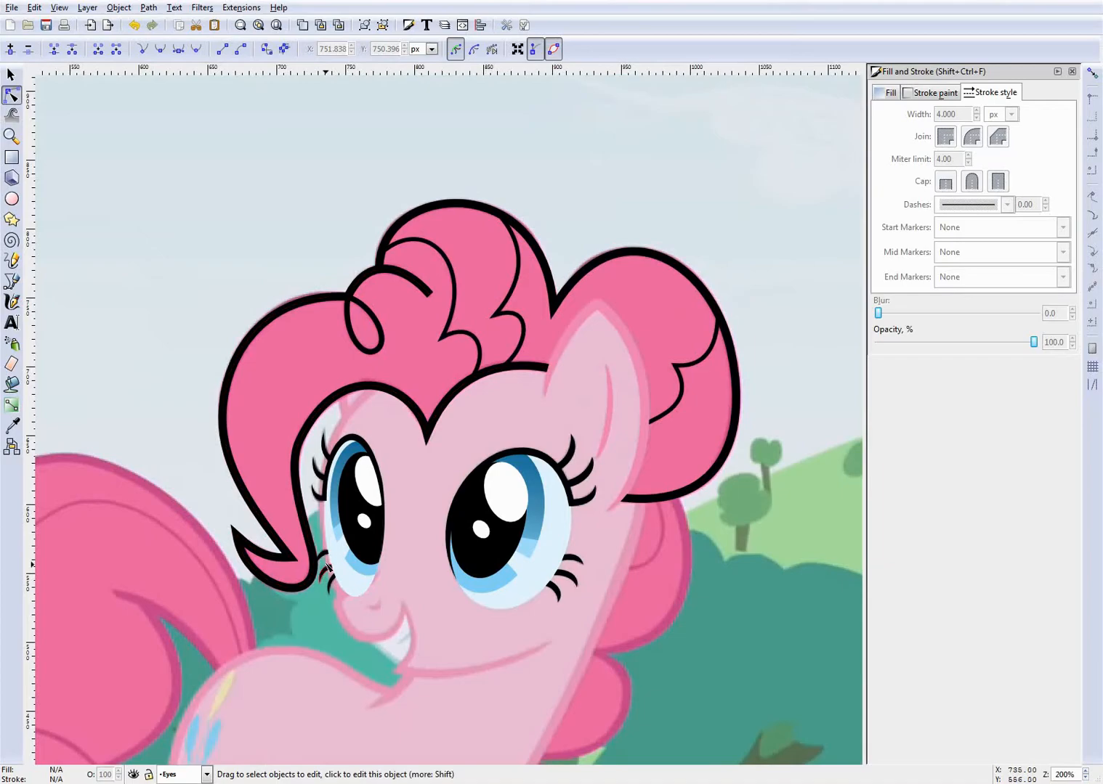
left_click(397, 393)
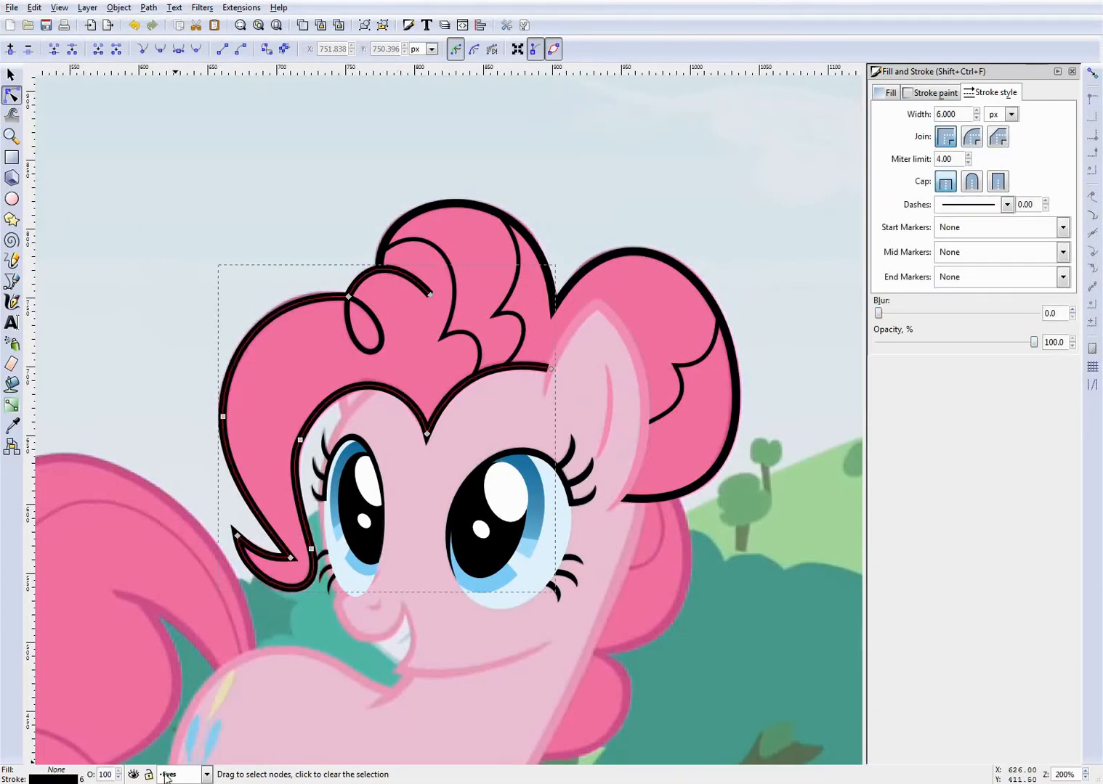
left_click(192, 775)
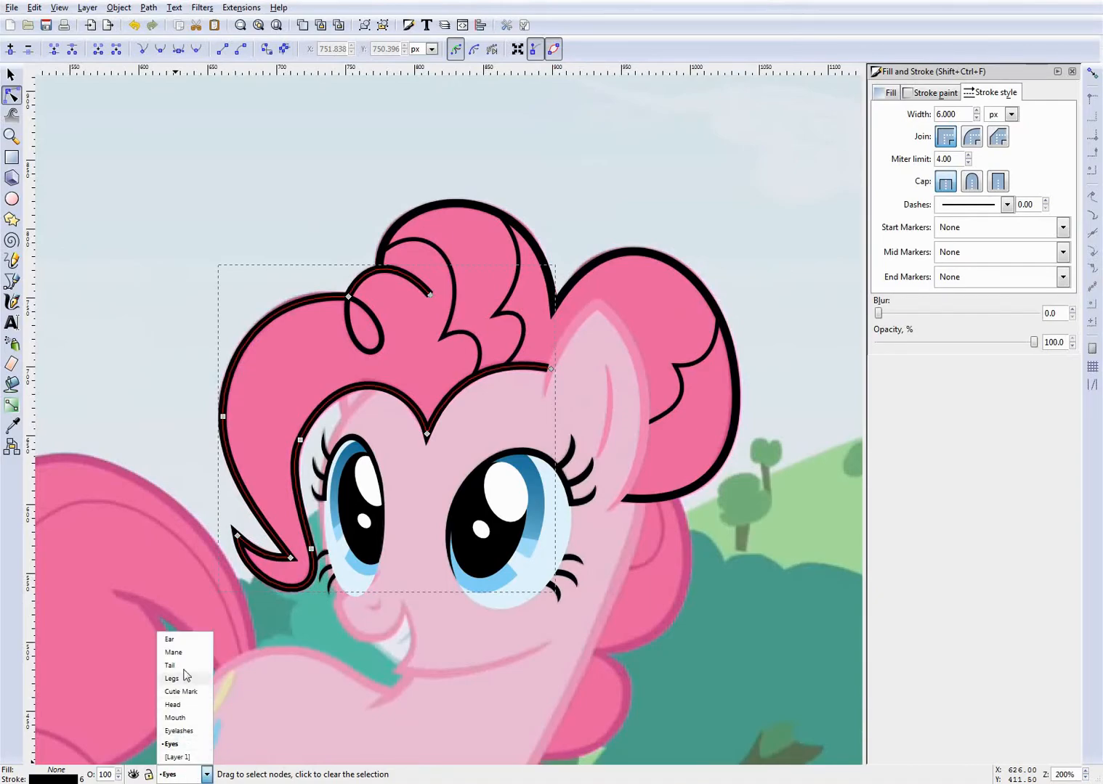
left_click(417, 372)
left_click(427, 352)
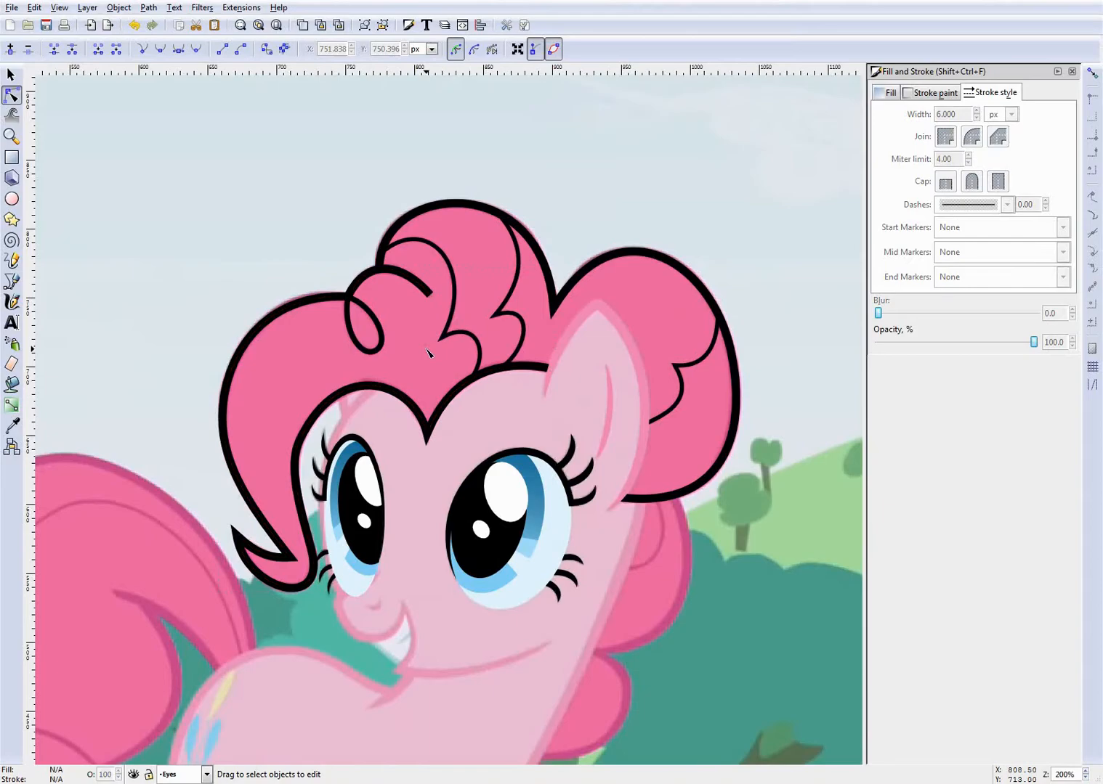
- Move all the mane outlines and inner strands together from the Eyes layer up to the Mane layer and save the drawing
left_click(400, 387)
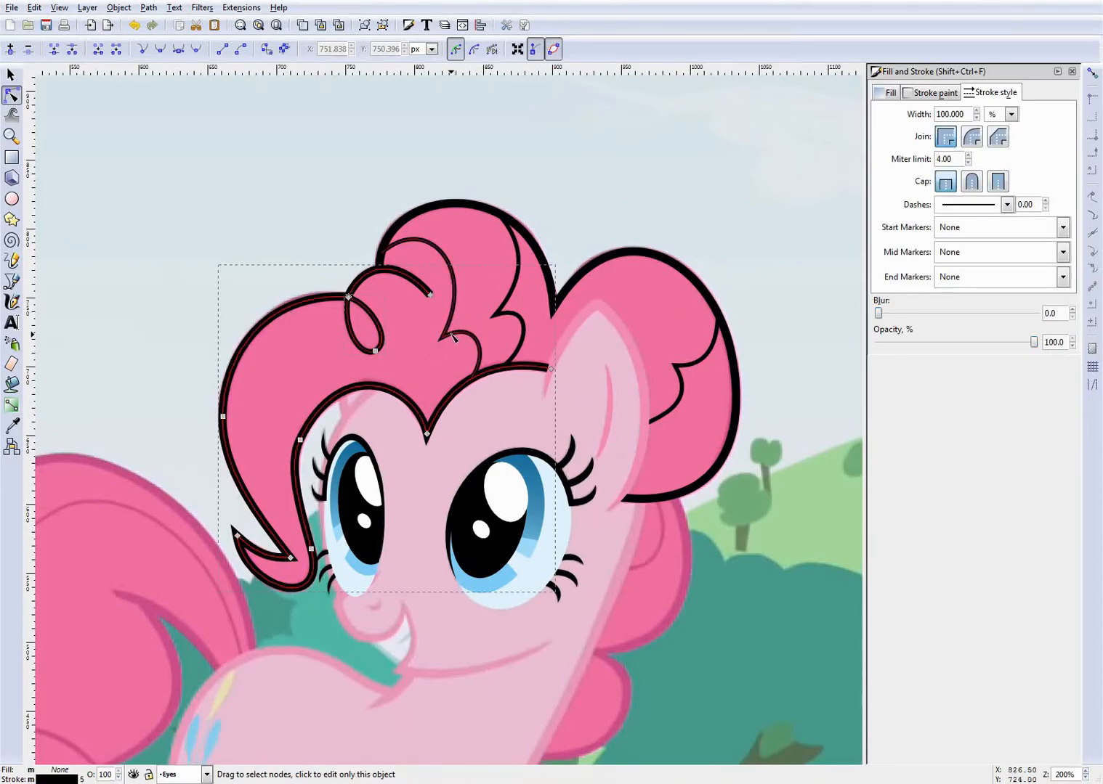
left_click(705, 382, "shift")
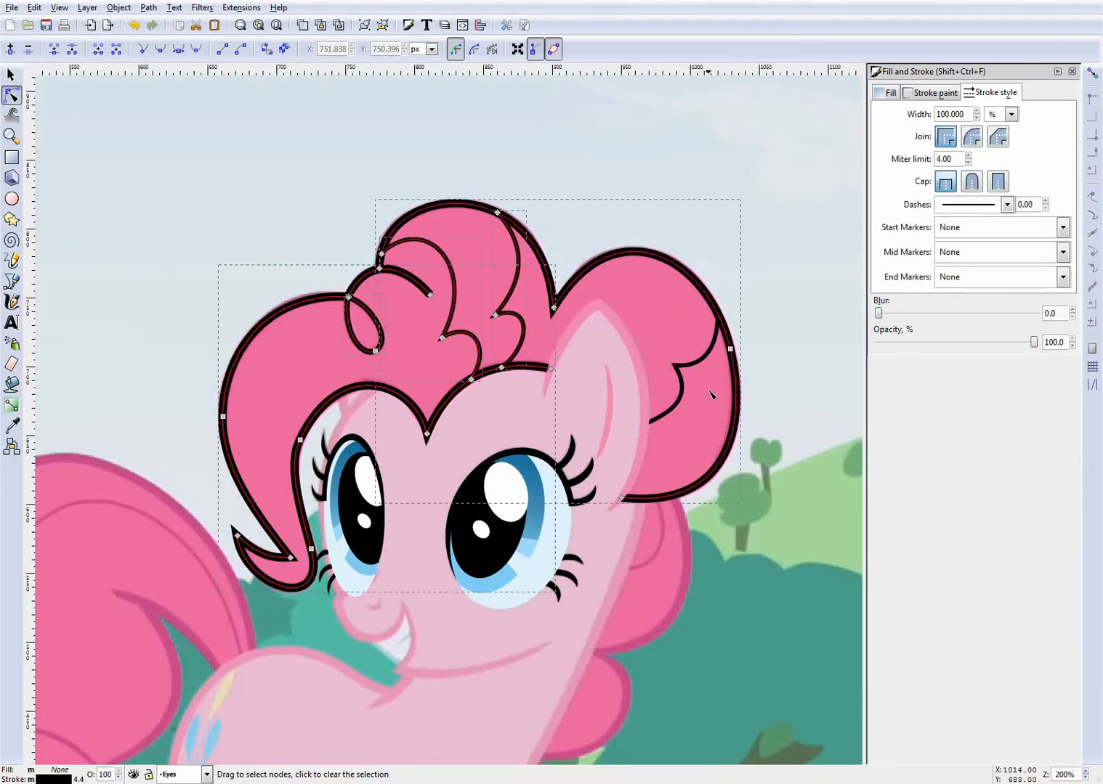
left_click(87, 8)
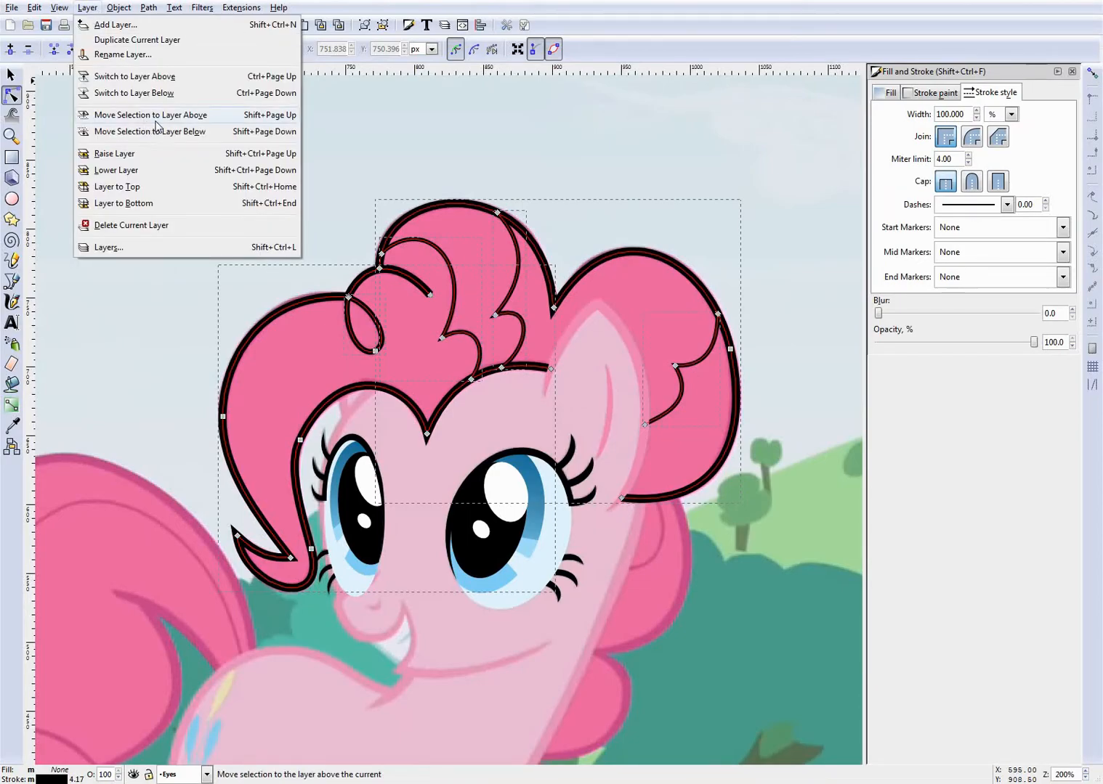
left_click(156, 119)
left_click(196, 775)
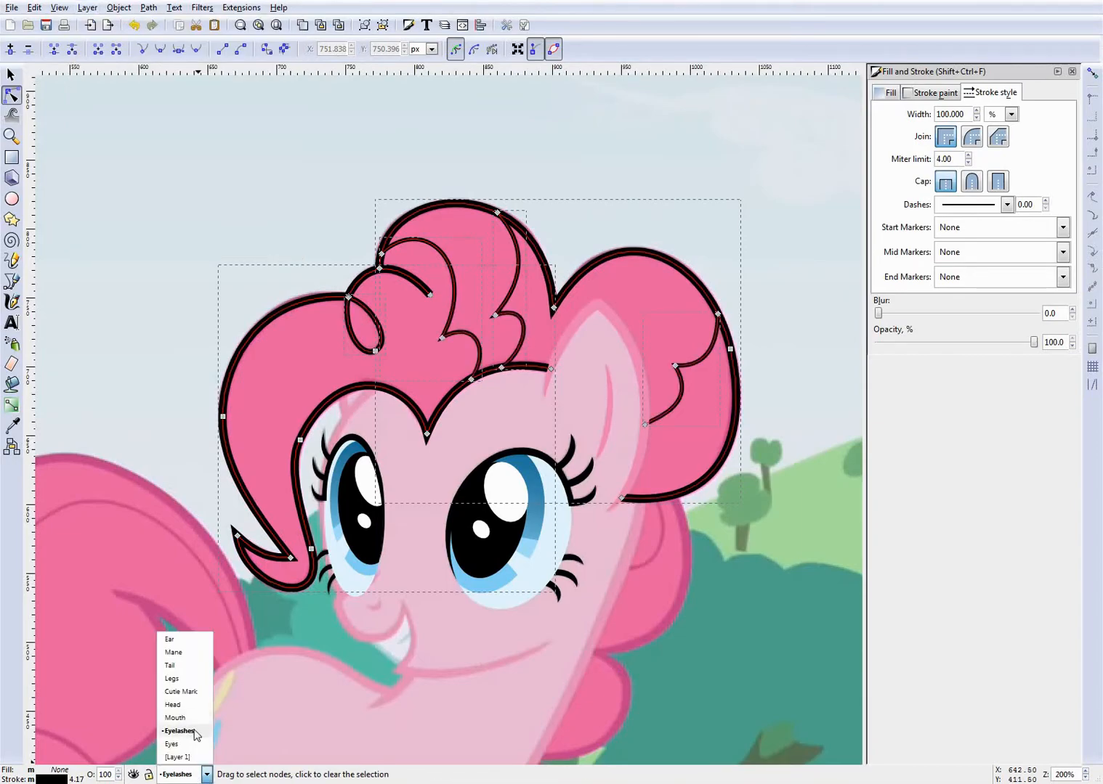
left_click(191, 776)
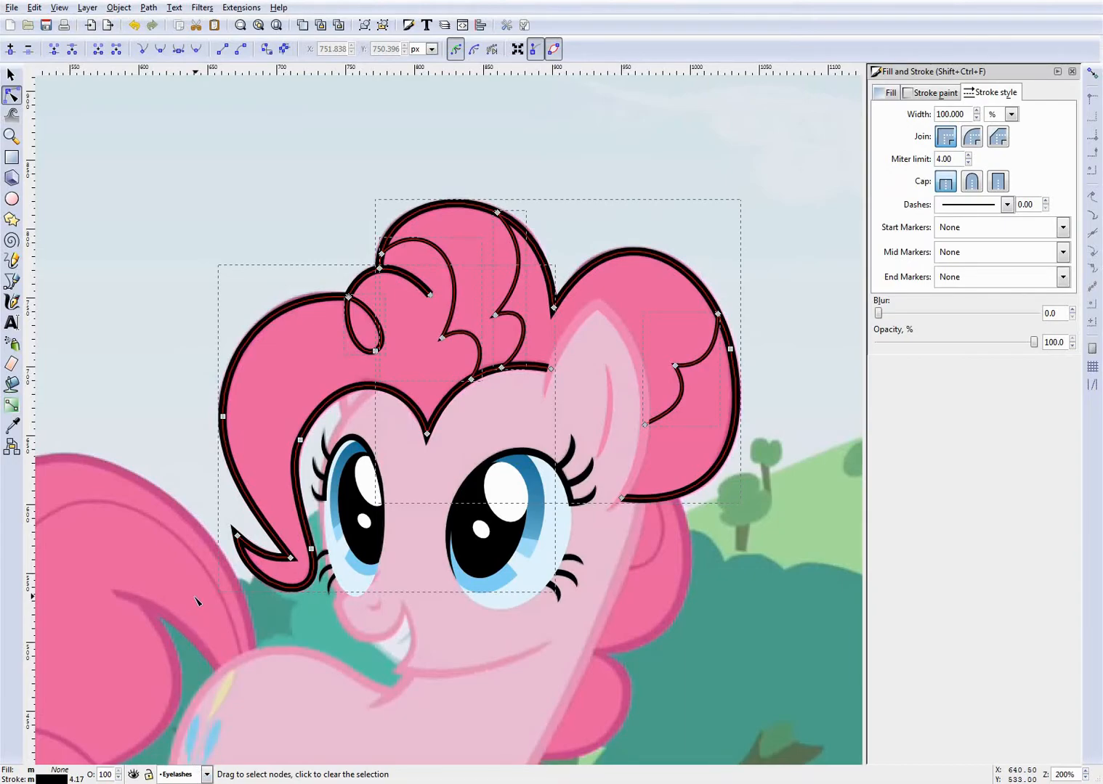
key("Page_Down")
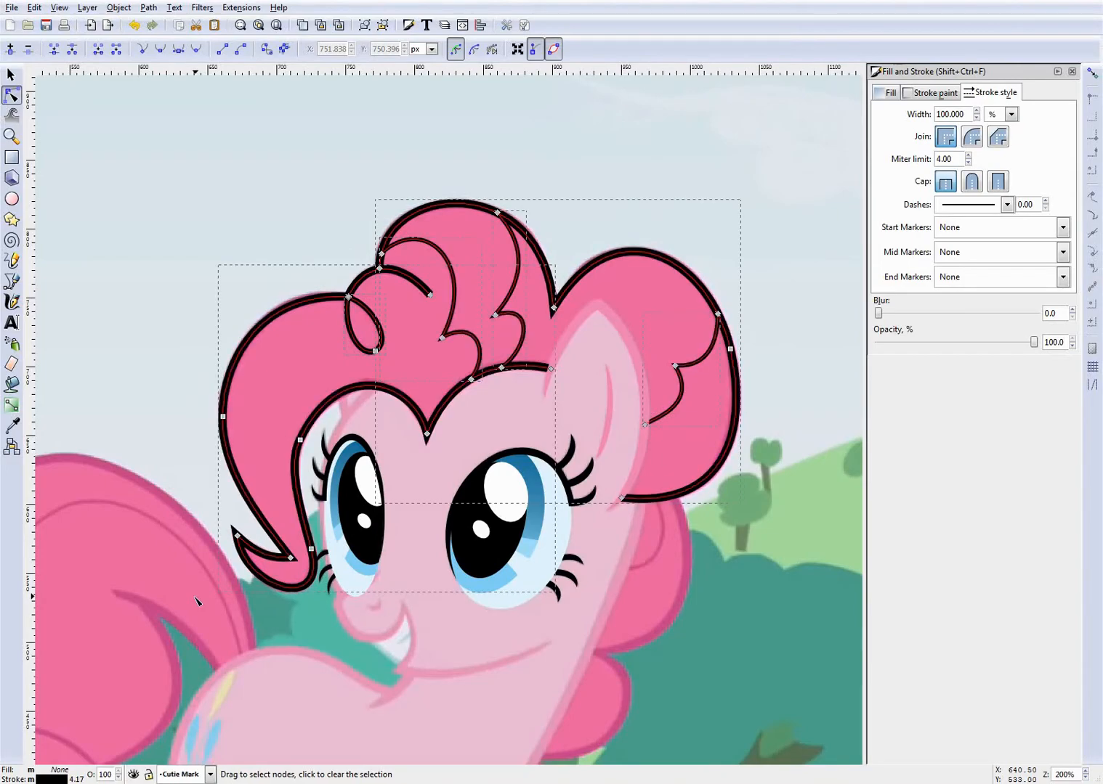
key("ctrl+Page_Down")
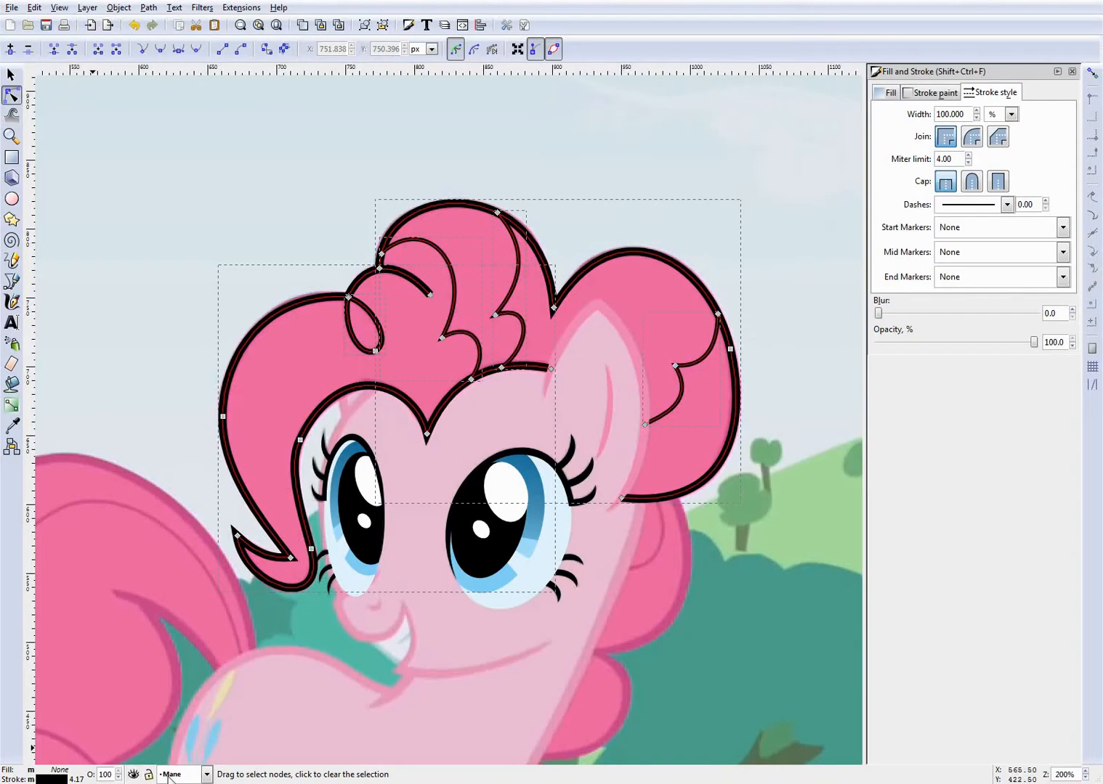
key("Escape")
scroll(276, 690, "down", 3)
key("ctrl+s")
- Hide the Eyes layer and the Eyelashes layer
left_click(192, 773)
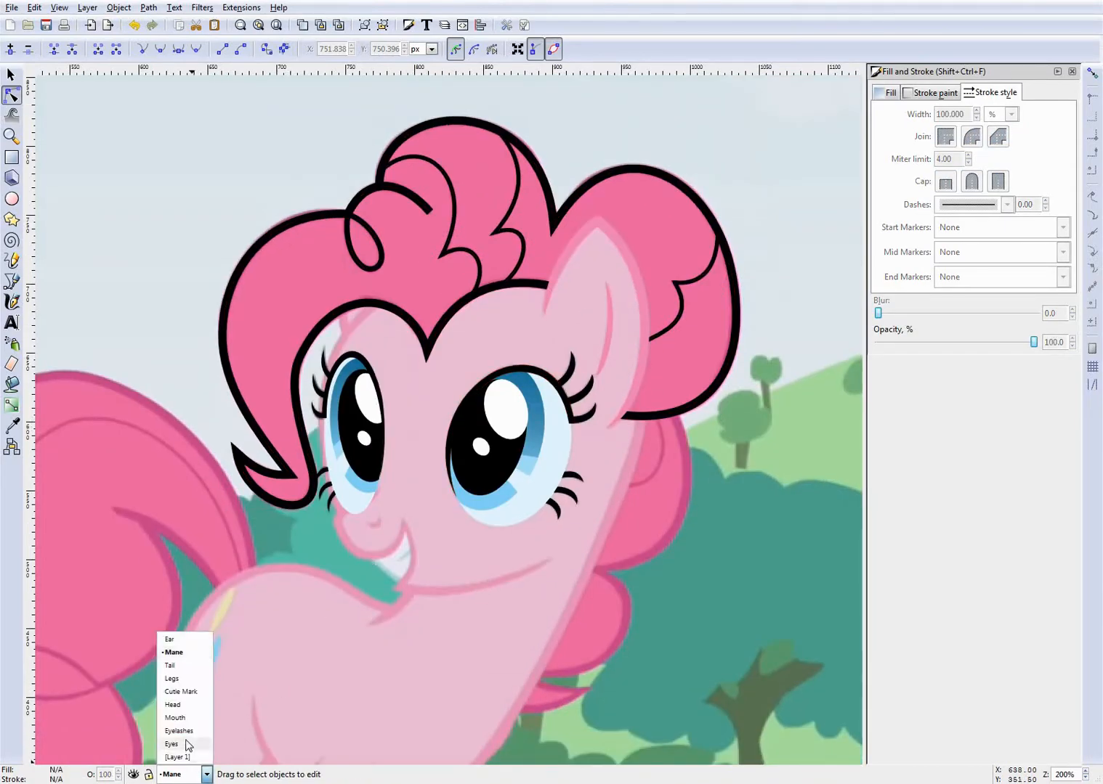
left_click(188, 744)
left_click(133, 775)
left_click(190, 774)
left_click(180, 730)
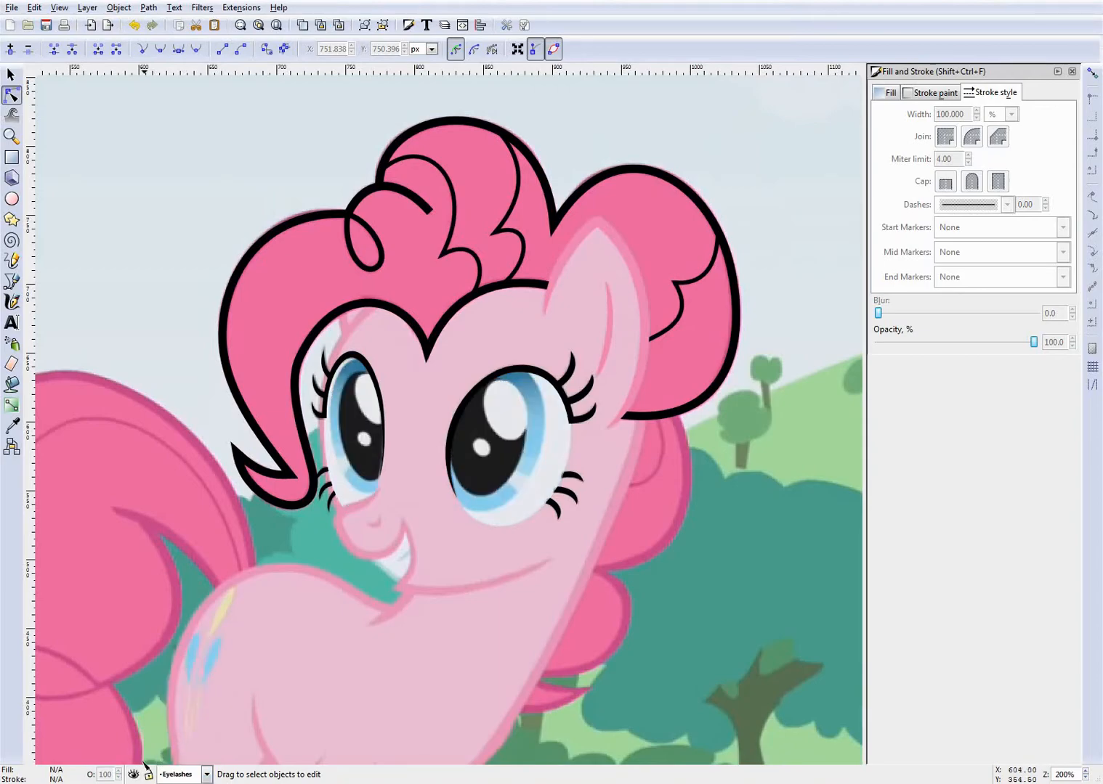
scroll(629, 357, "down", 2)
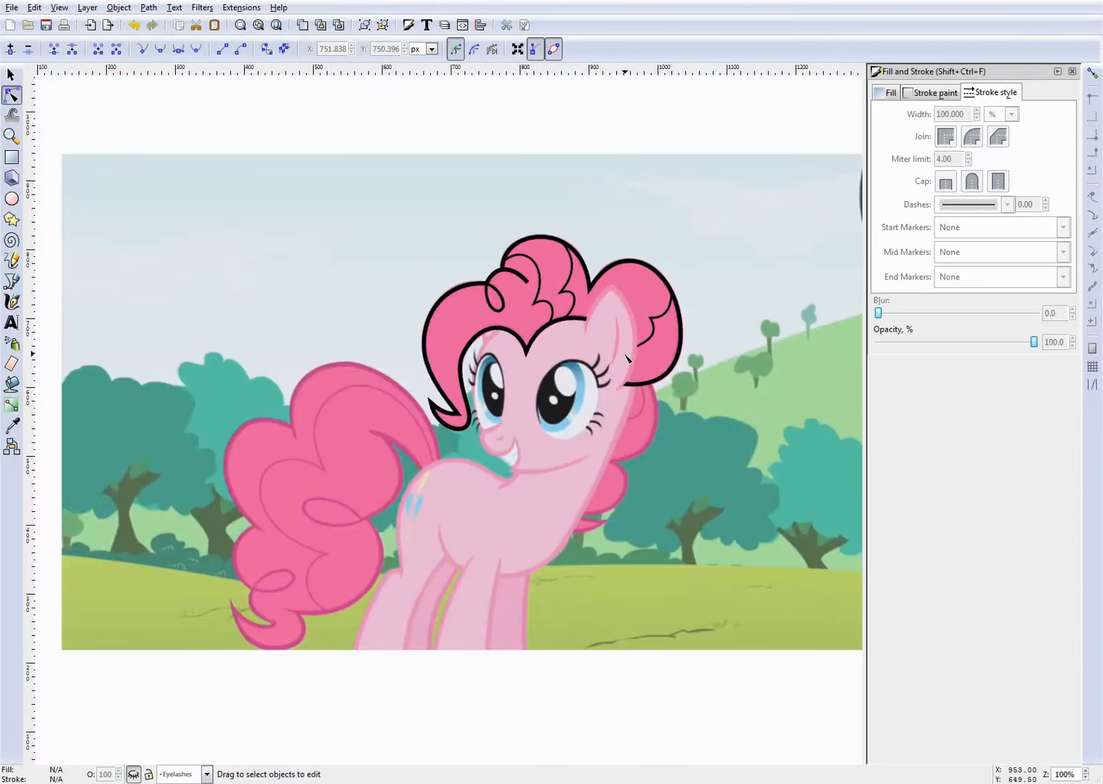
scroll(562, 376, "up", 3)
scroll(562, 392, "up", 4)
scroll(561, 393, "down", 2)
scroll(677, 372, "up", 2)
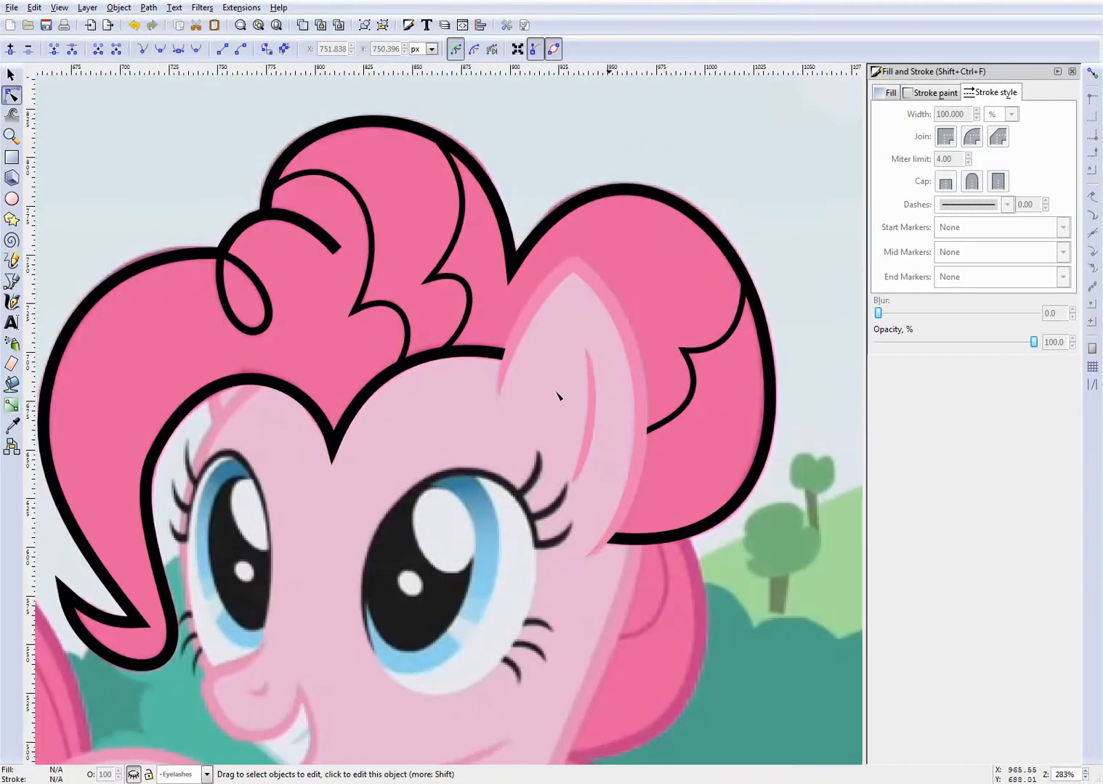
- Select the front mane outline so that Mane becomes the current layer
left_click(182, 774)
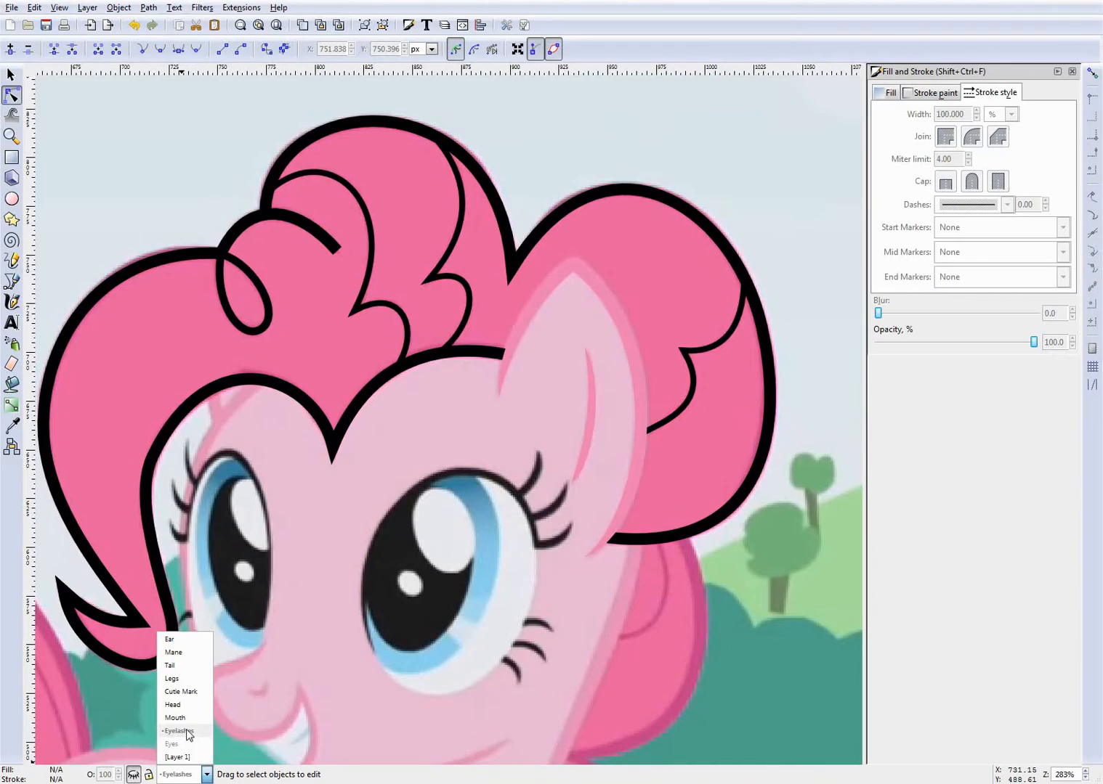
left_click(346, 496)
scroll(347, 498, "down", 2)
scroll(226, 482, "up", 2)
scroll(237, 480, "down", 2)
scroll(213, 486, "up", 2)
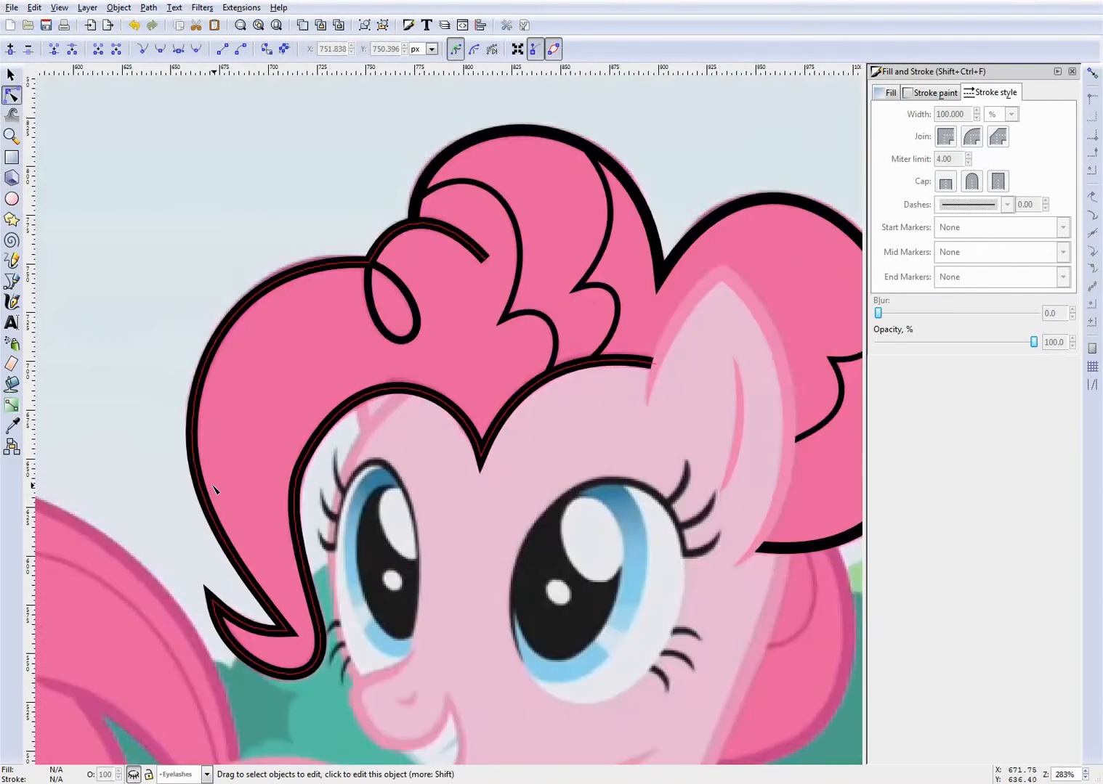
left_click(481, 457)
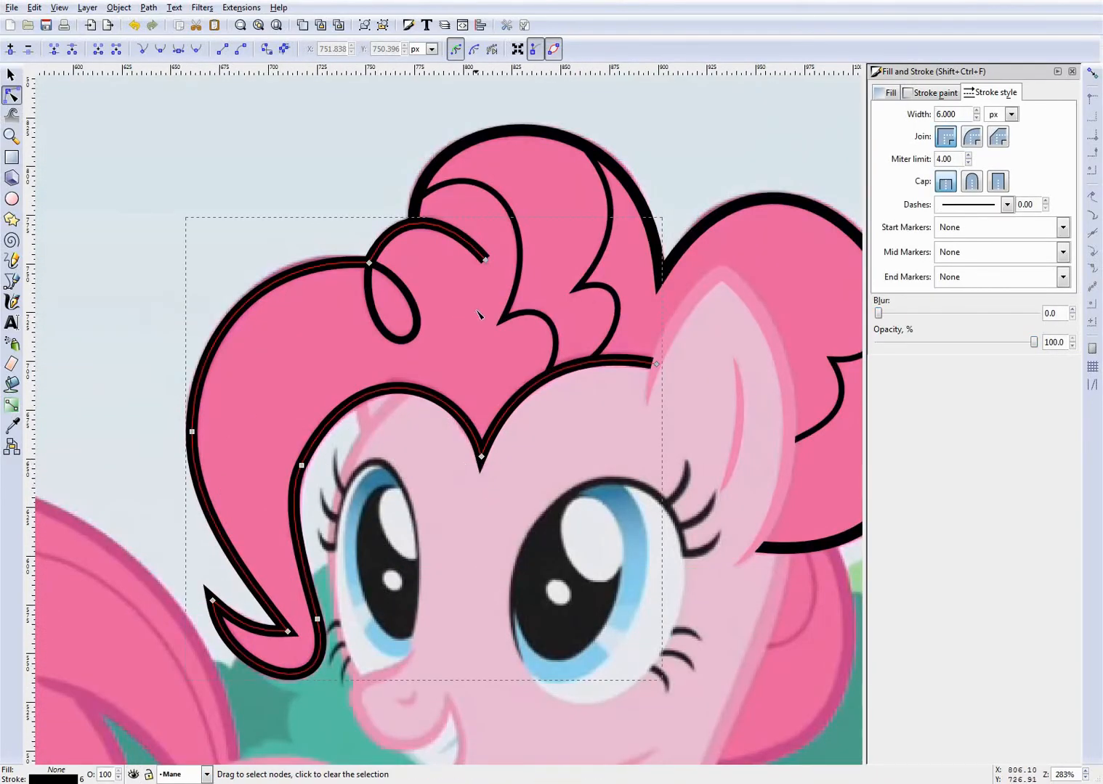
- Compare the front outline with the reference by toggling the Mane layer's visibility, and examine its forelock end and the front lock's curled tip
scroll(483, 459, "down", 1)
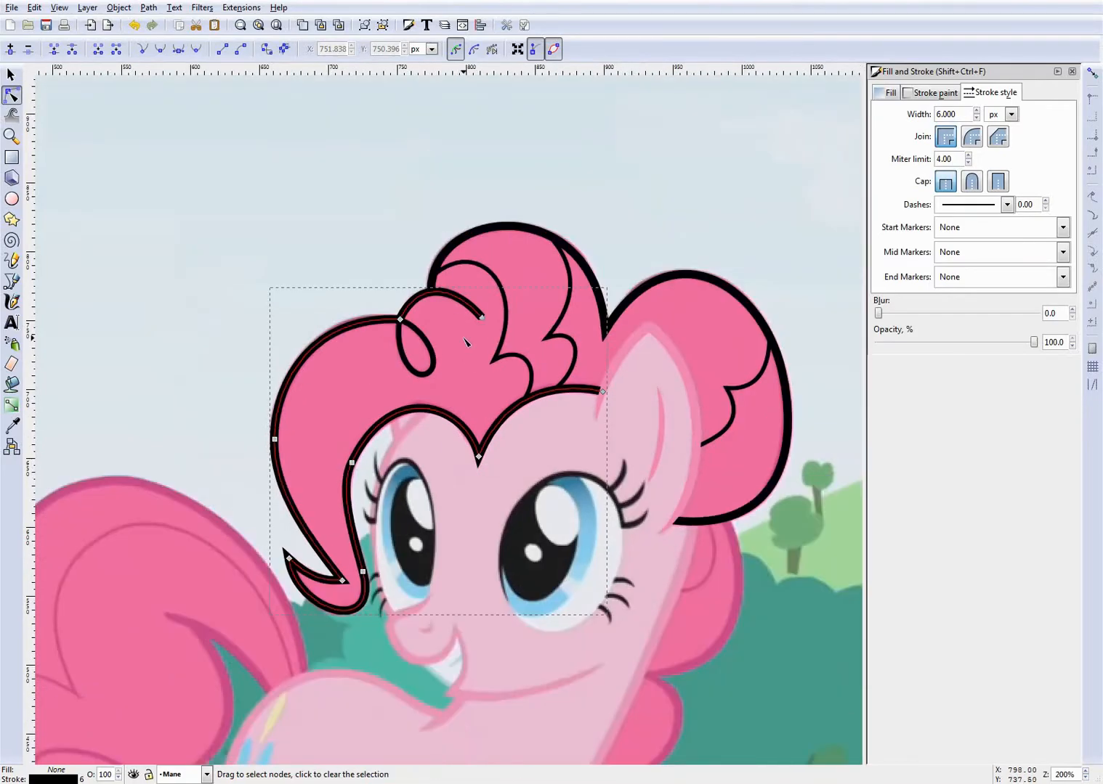
scroll(465, 341, "up", 2)
scroll(488, 312, "up", 2)
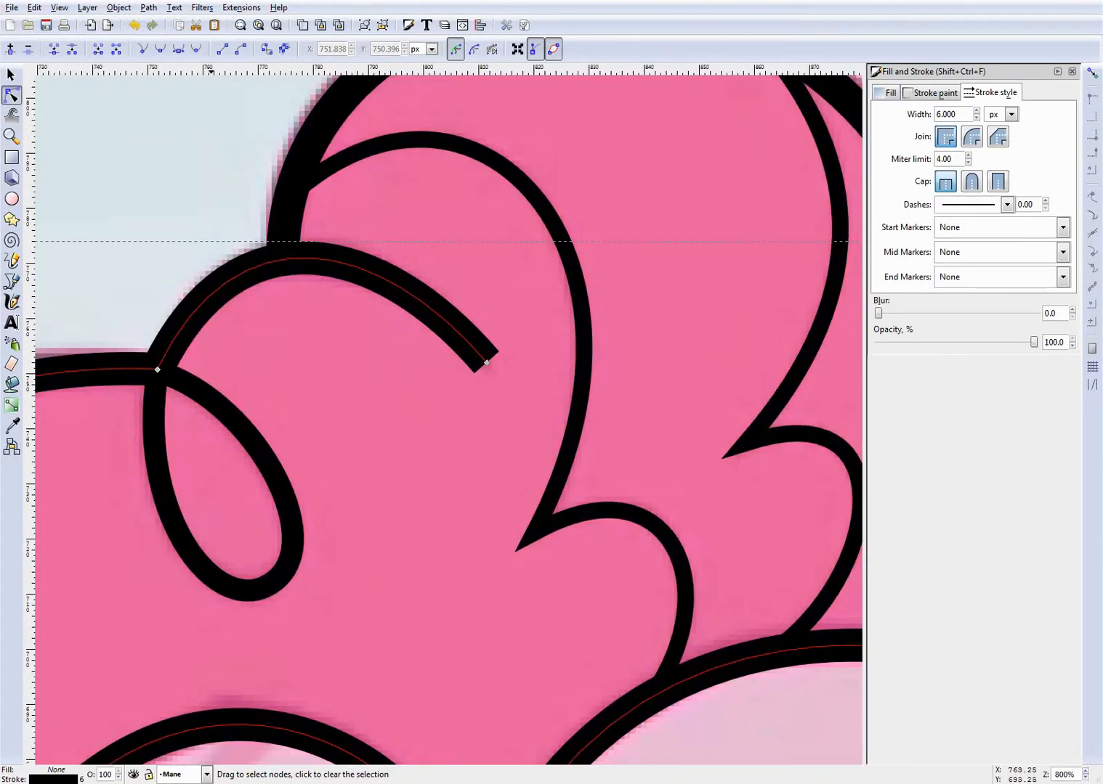
left_click(134, 774)
left_click(134, 775)
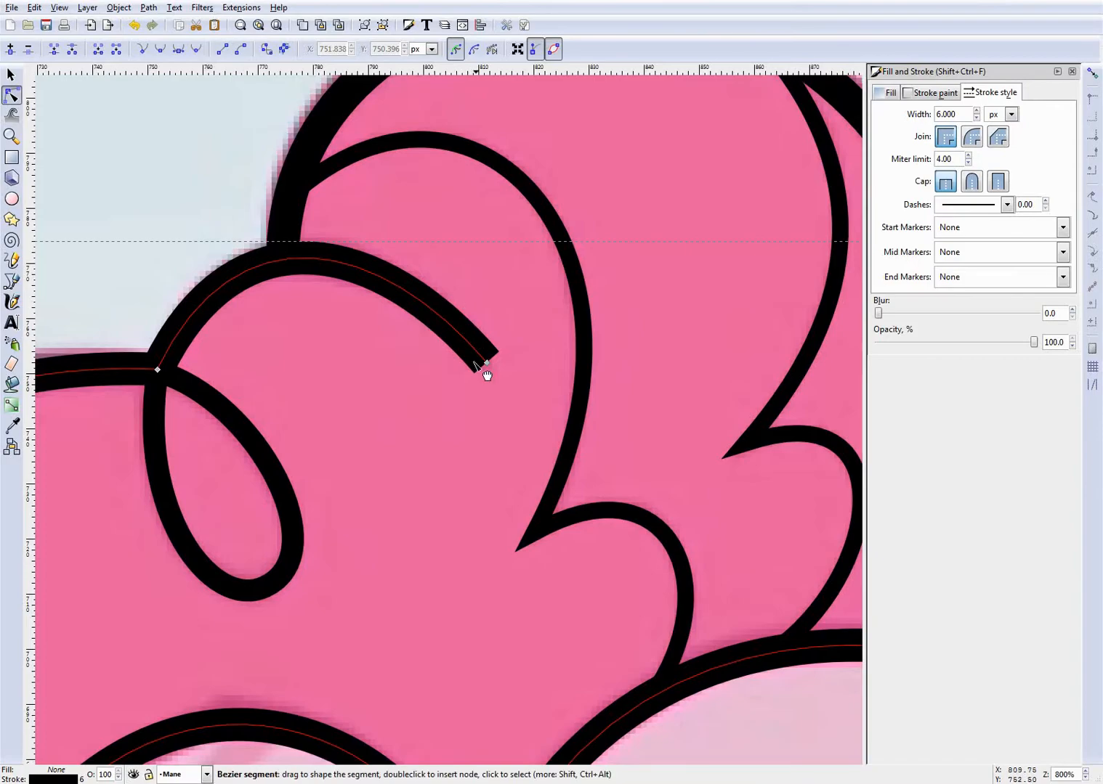
scroll(449, 437, "down", 6)
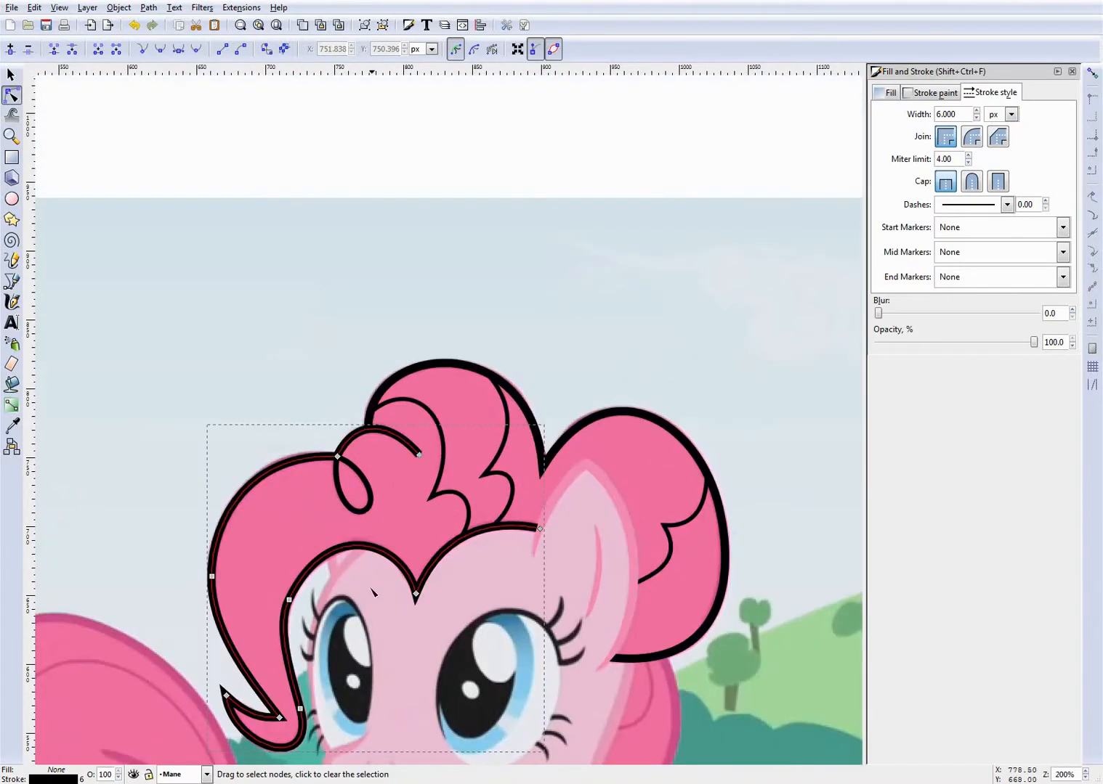
scroll(381, 598, "up", 4)
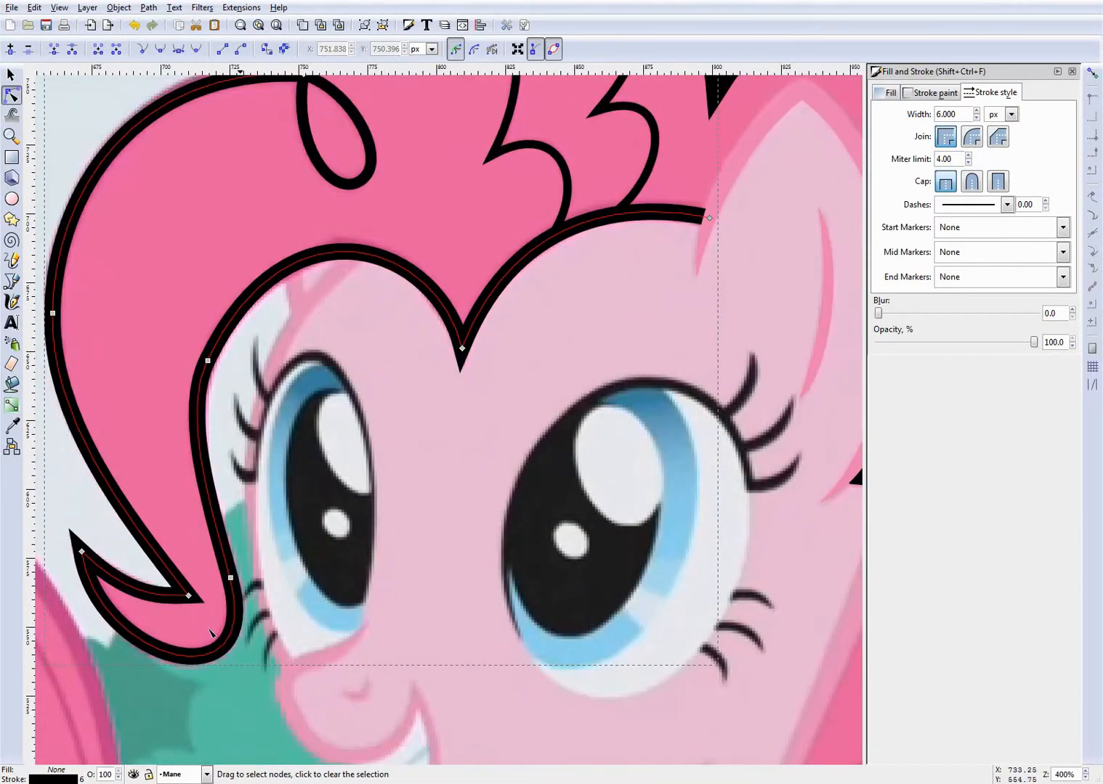
scroll(96, 623, "up", 4)
scroll(148, 597, "down", 2)
scroll(91, 585, "up", 1)
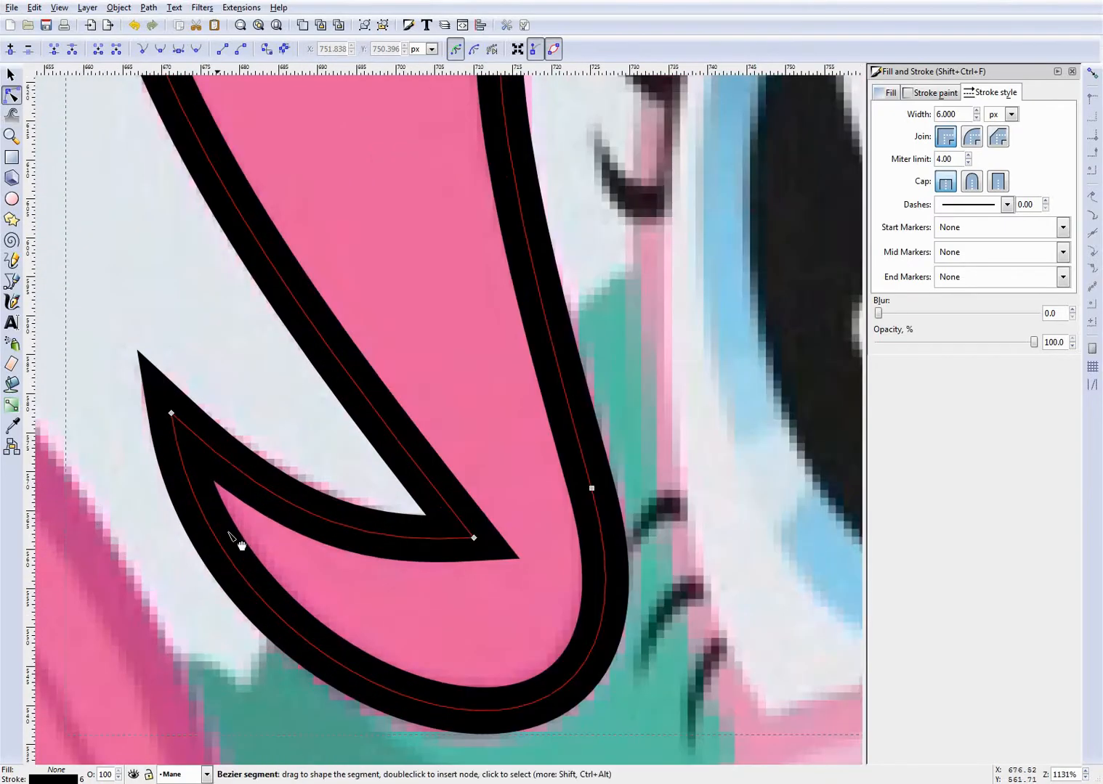
- Adjust the end node of the front lock's curled tip and bend the adjoining edges to match the reference
left_click_drag(367, 536, 306, 511)
left_click_drag(383, 412, 380, 411)
scroll(398, 436, "up", 3)
scroll(430, 482, "down", 2)
scroll(381, 510, "up", 1)
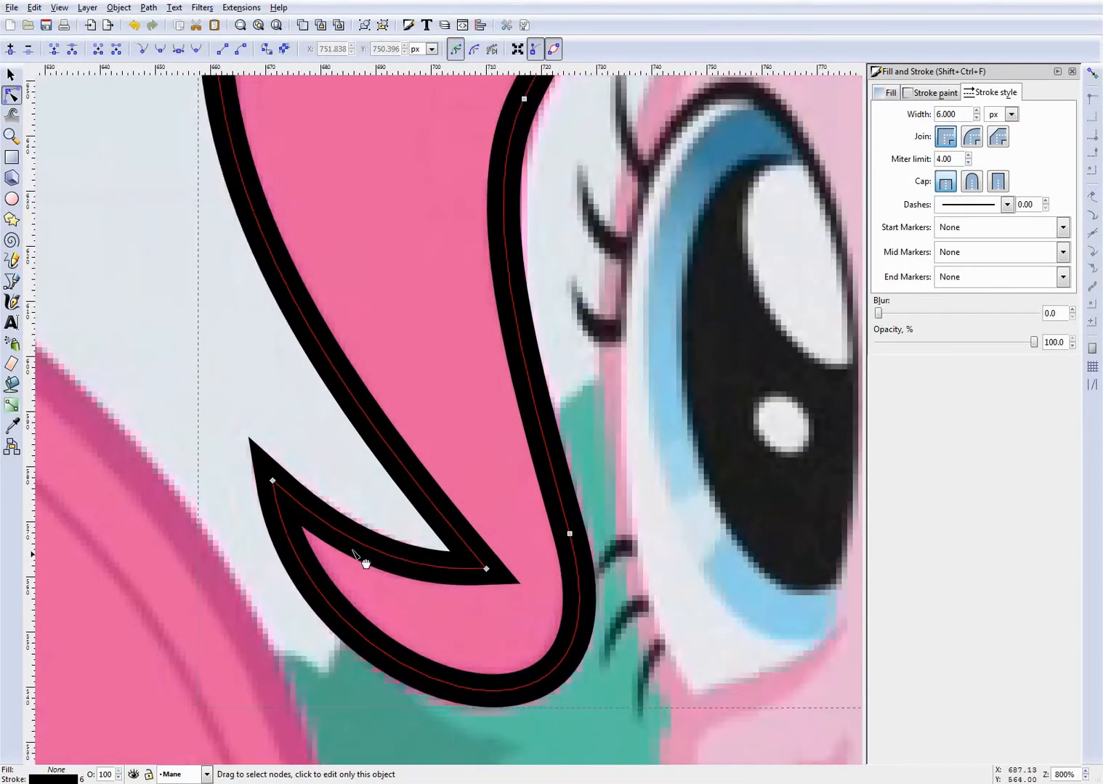
left_click_drag(273, 482, 274, 478)
left_click_drag(386, 549, 391, 552)
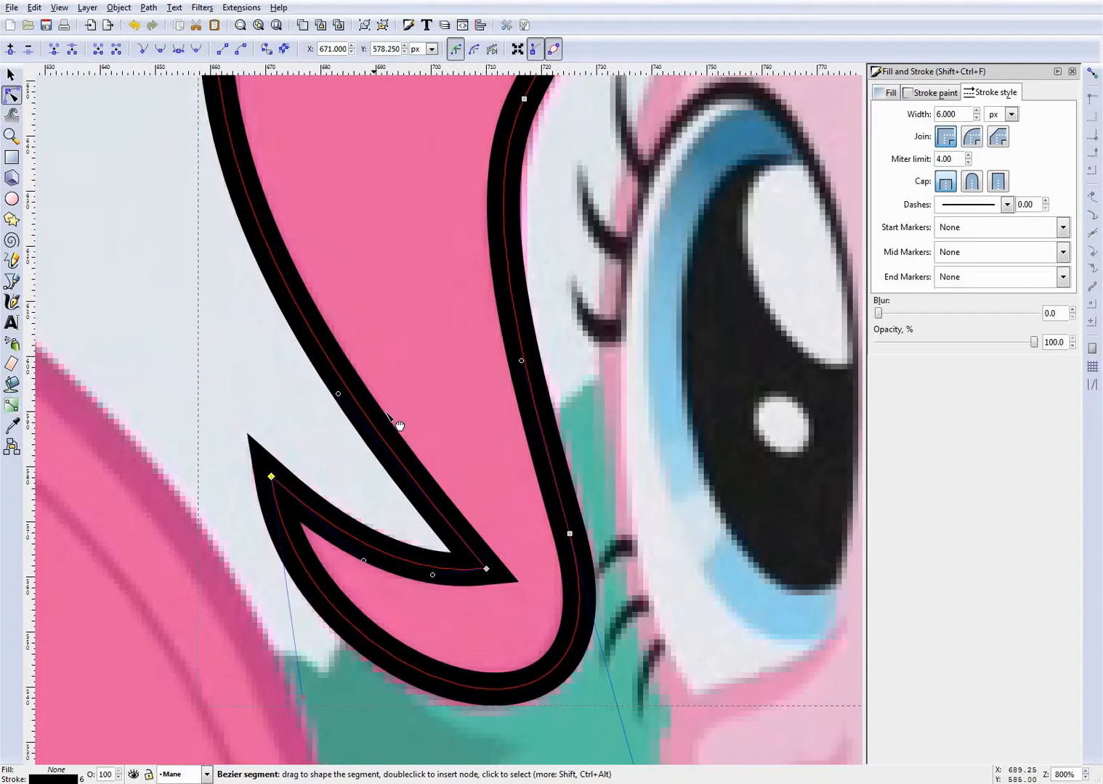
- Reshape the segment between the curled tip's end and its inner corner so it follows the reference line
scroll(423, 377, "down", 4)
scroll(428, 392, "up", 4)
scroll(410, 436, "down", 2)
scroll(397, 455, "up", 5)
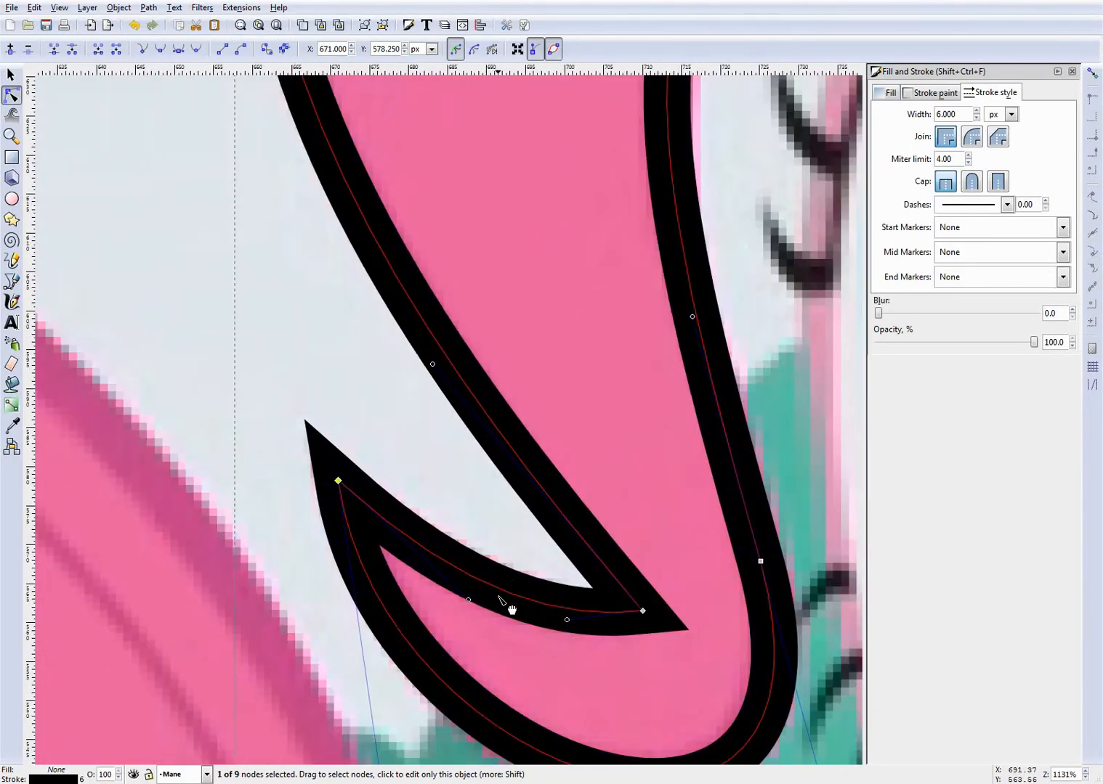
scroll(654, 661, "up", 1)
scroll(581, 617, "up", 2)
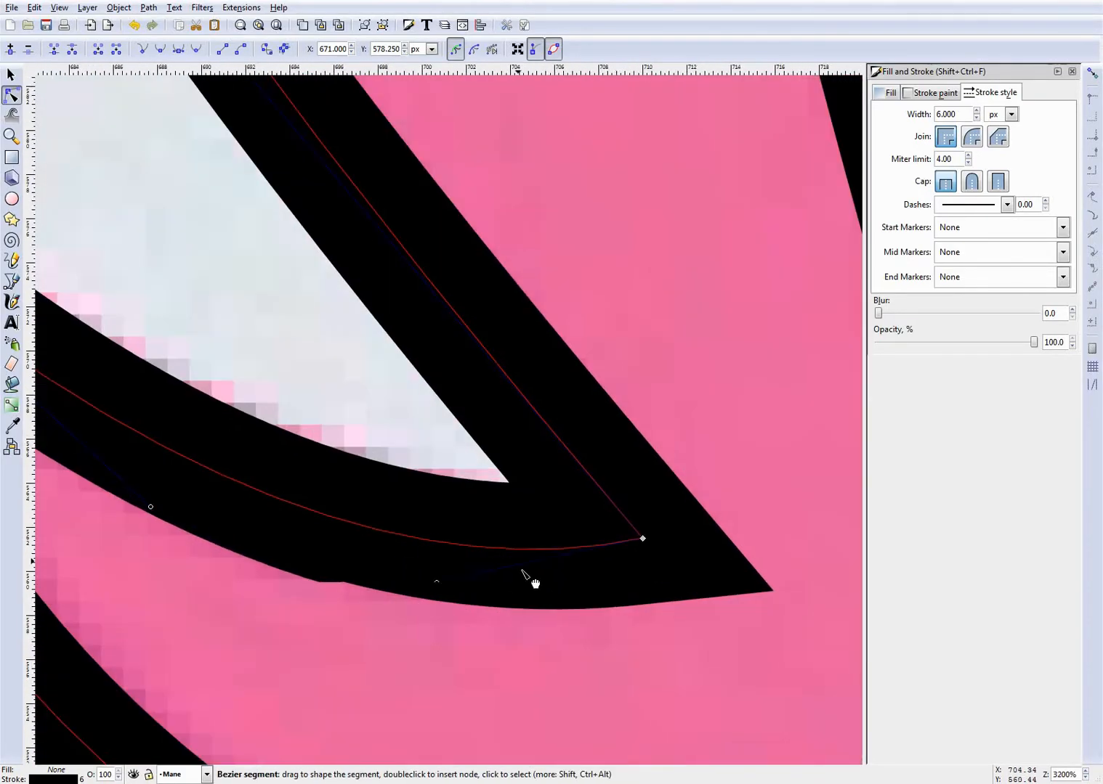
scroll(538, 557, "down", 2)
scroll(538, 557, "up", 2)
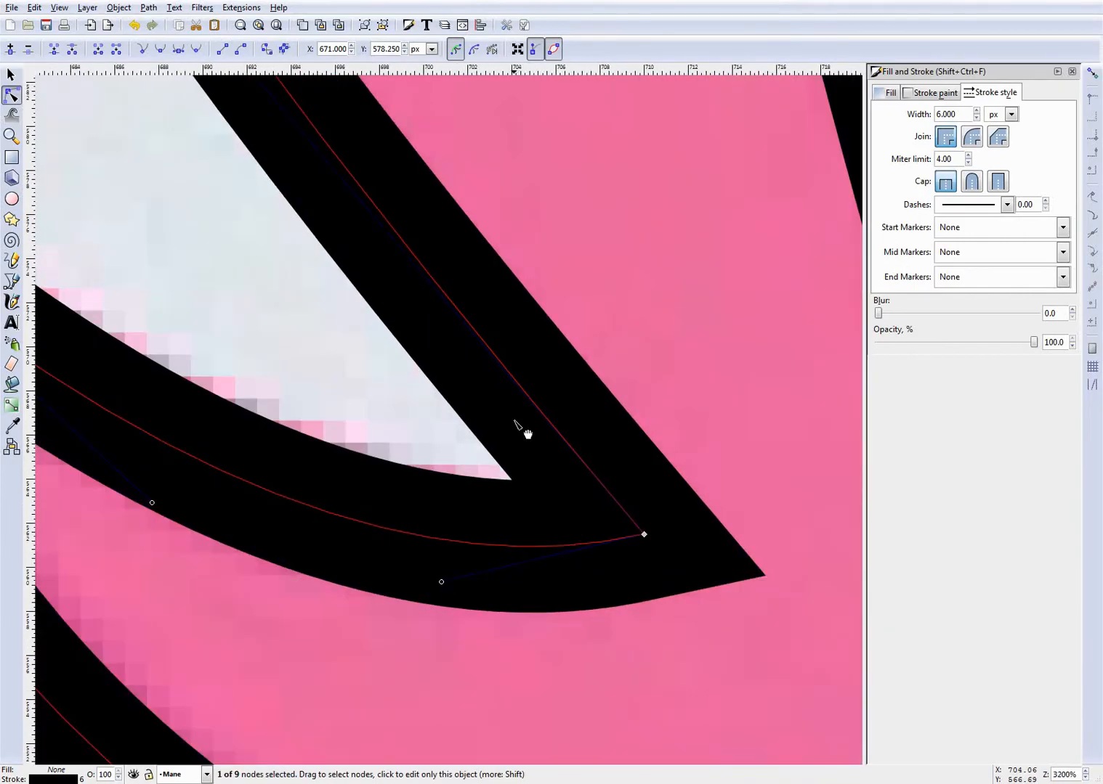
scroll(527, 434, "down", 2)
left_click_drag(369, 519, 375, 490)
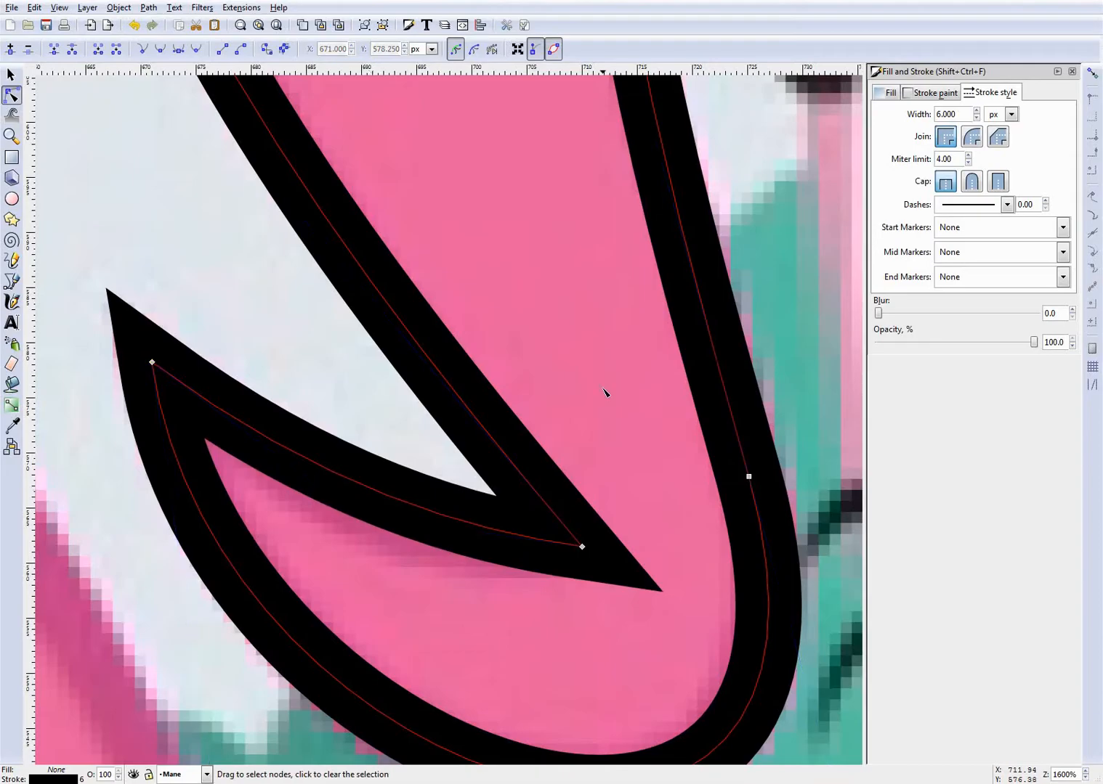
- Deselect the front outline and compare the whole mane tracing with the reference picture
left_click(608, 440)
scroll(598, 492, "down", 5)
scroll(596, 493, "down", 5)
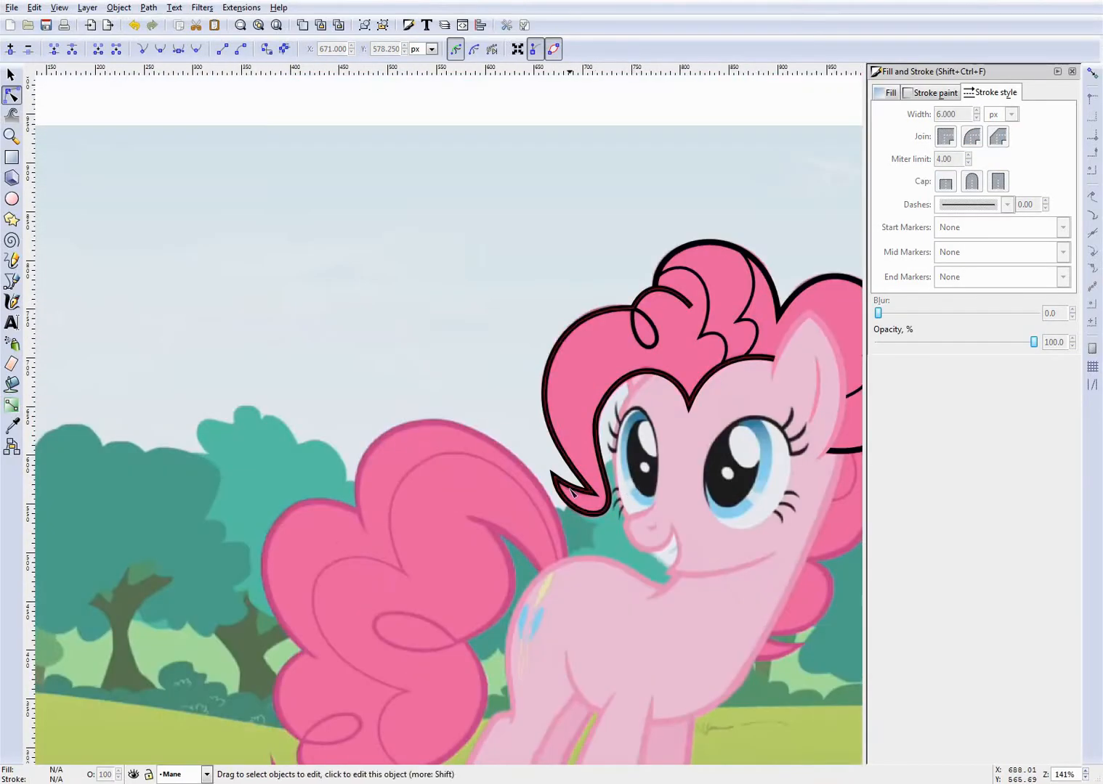
scroll(555, 458, "up", 5)
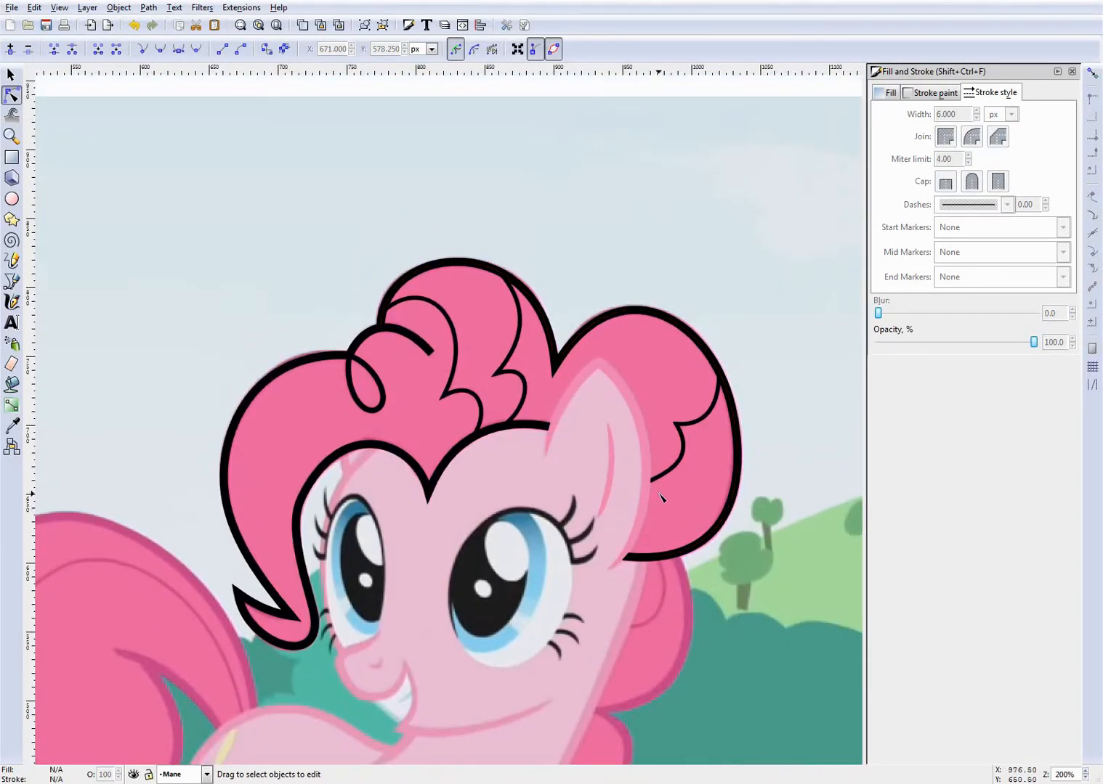
scroll(657, 499, "down", 4)
scroll(503, 437, "up", 2)
scroll(467, 434, "down", 2)
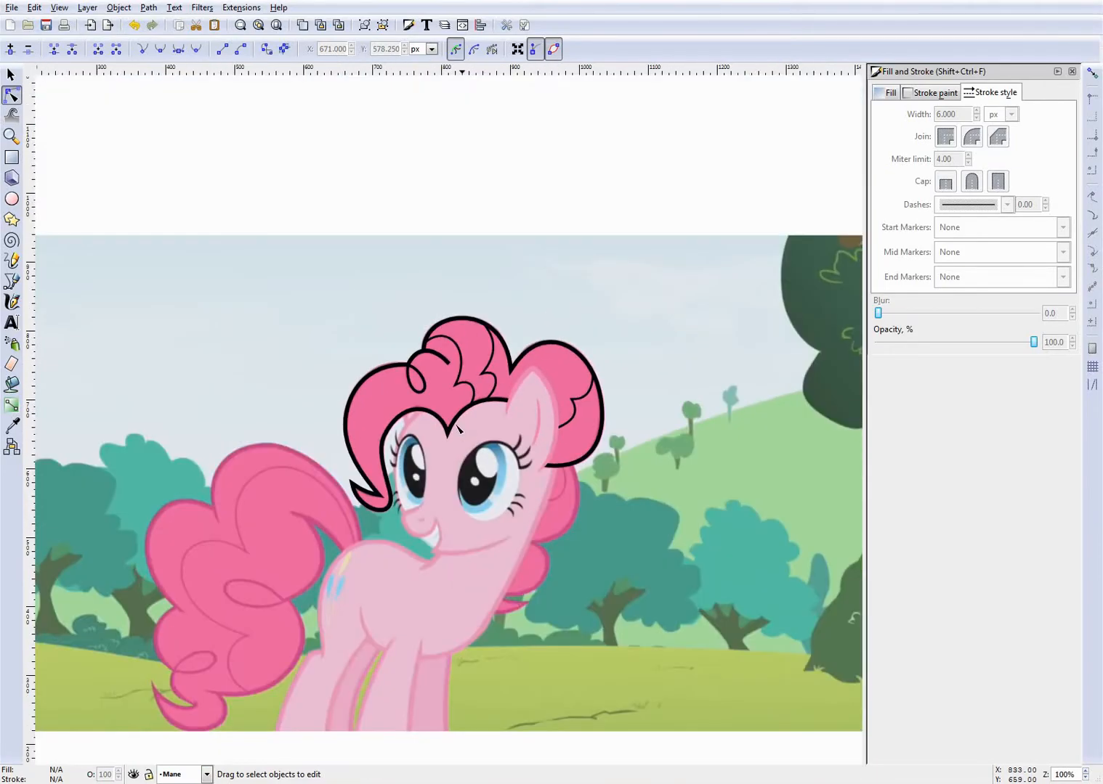
scroll(459, 430, "up", 3)
- Select the front mane outline and convert its stroke to a path
left_click(484, 317)
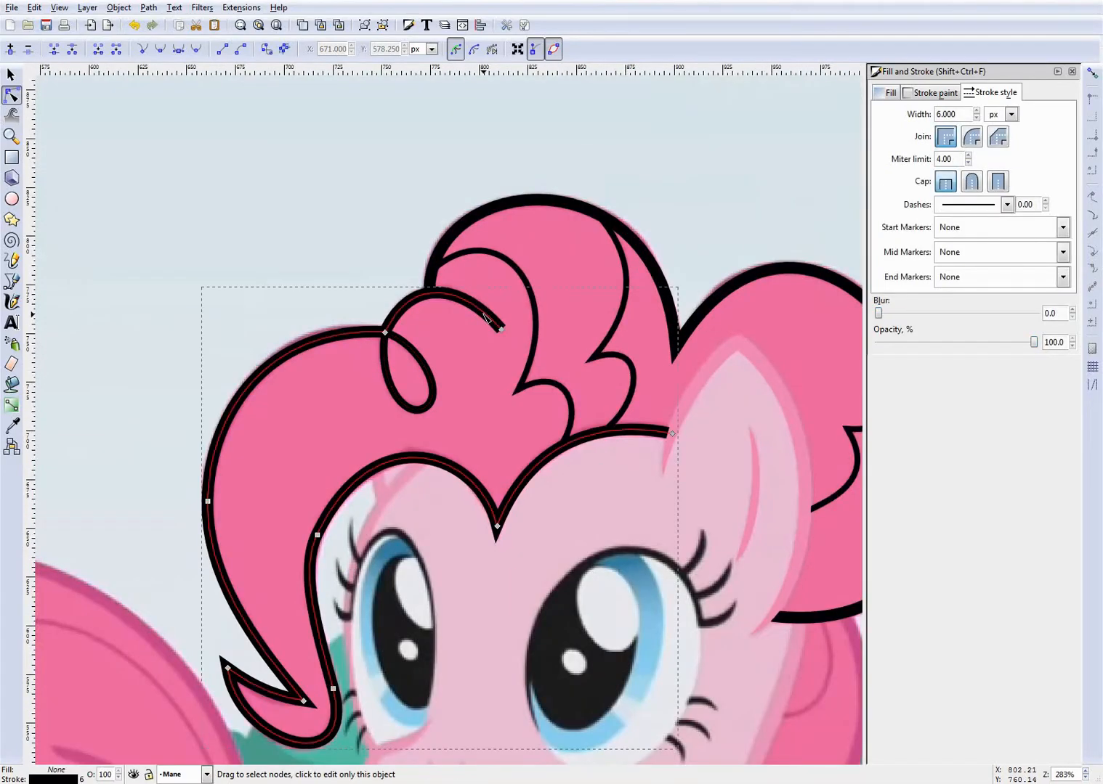
scroll(485, 317, "up", 1)
scroll(494, 298, "down", 3)
scroll(502, 287, "up", 3)
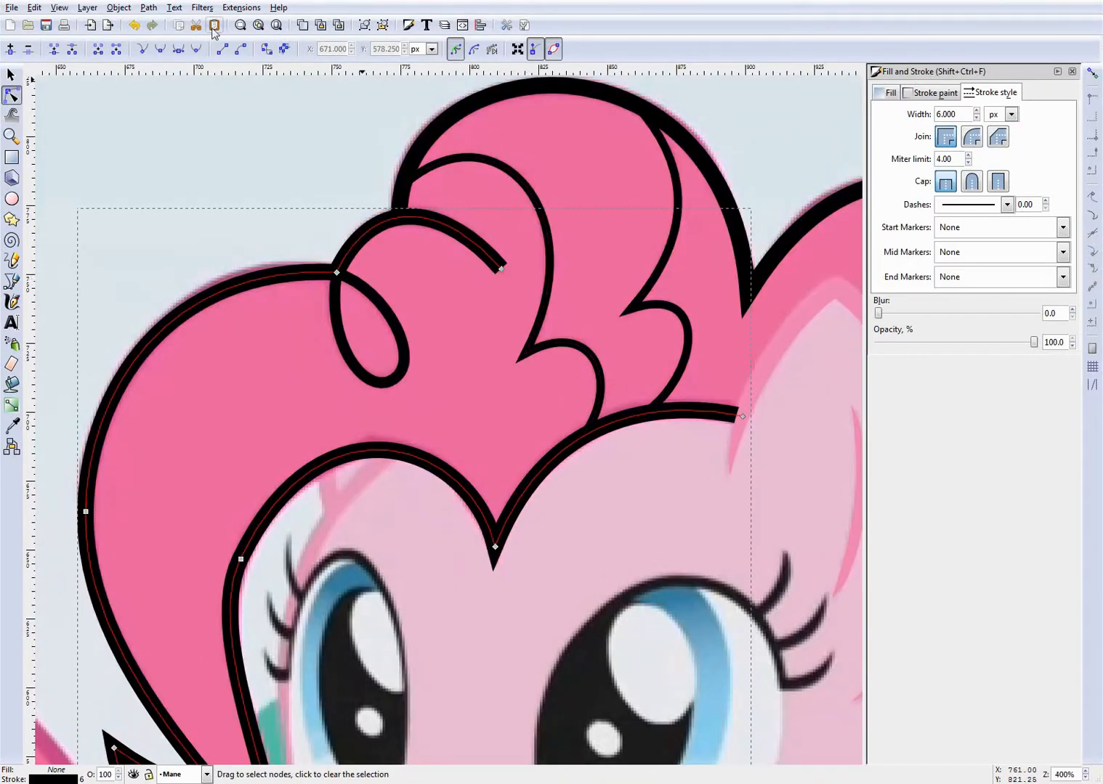
left_click(120, 8)
mouse_move(149, 8)
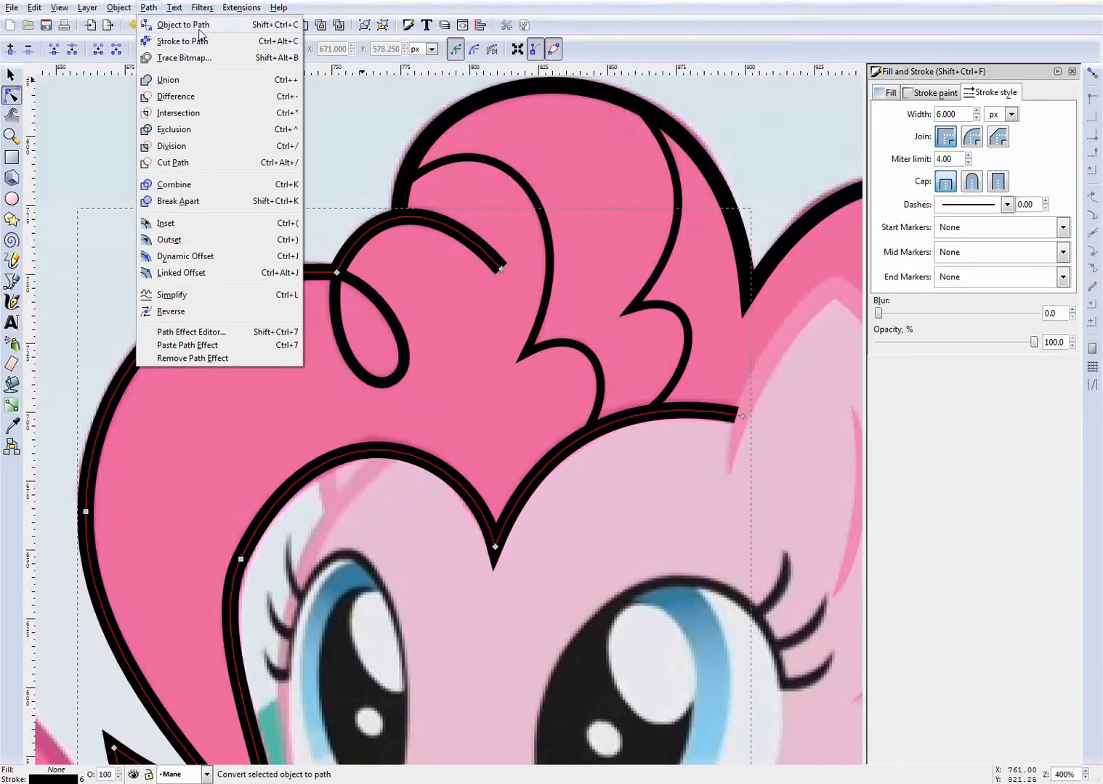
left_click(207, 32)
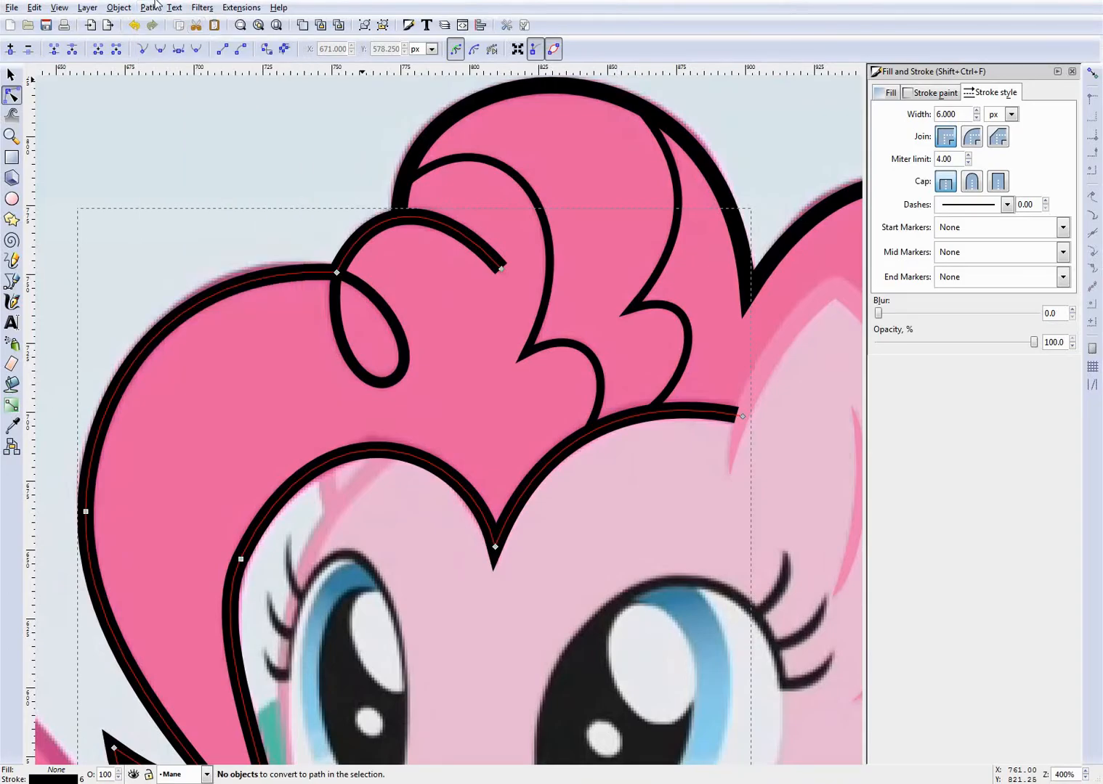
left_click(149, 7)
left_click(181, 44)
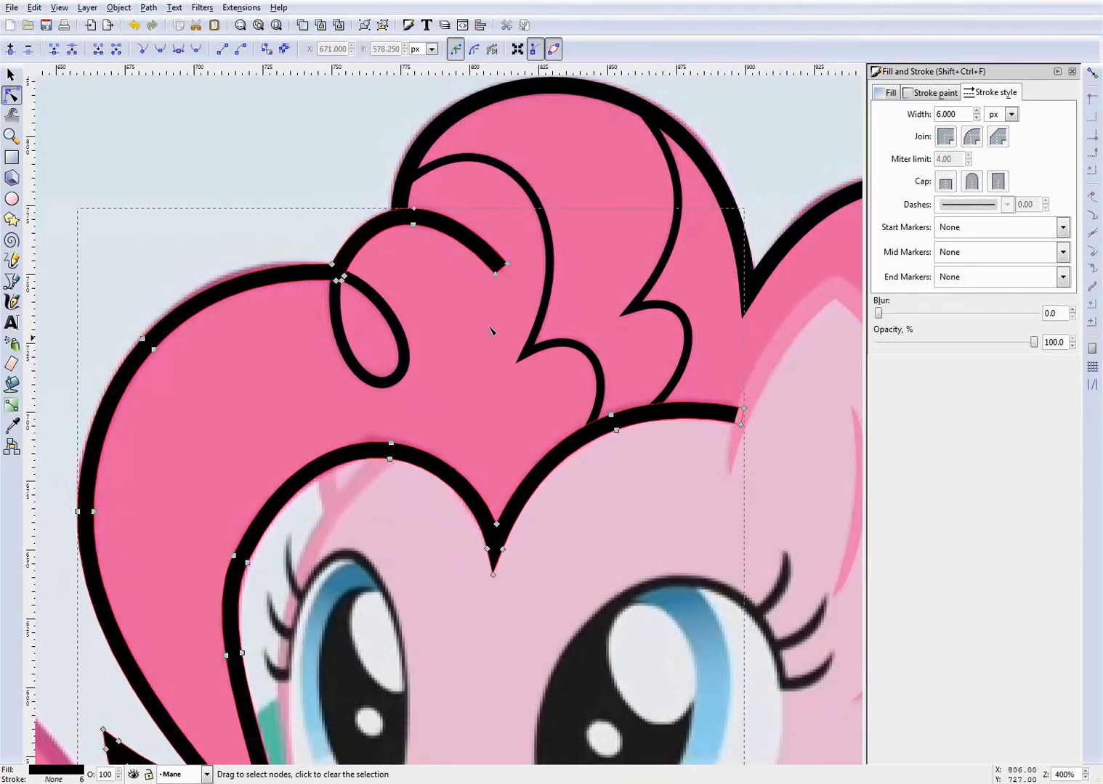
- Taper the forelock end to a point by removing its upper corner node, curving the upper edge and nudging the tip outward
scroll(512, 275, "up", 4)
scroll(495, 273, "down", 5)
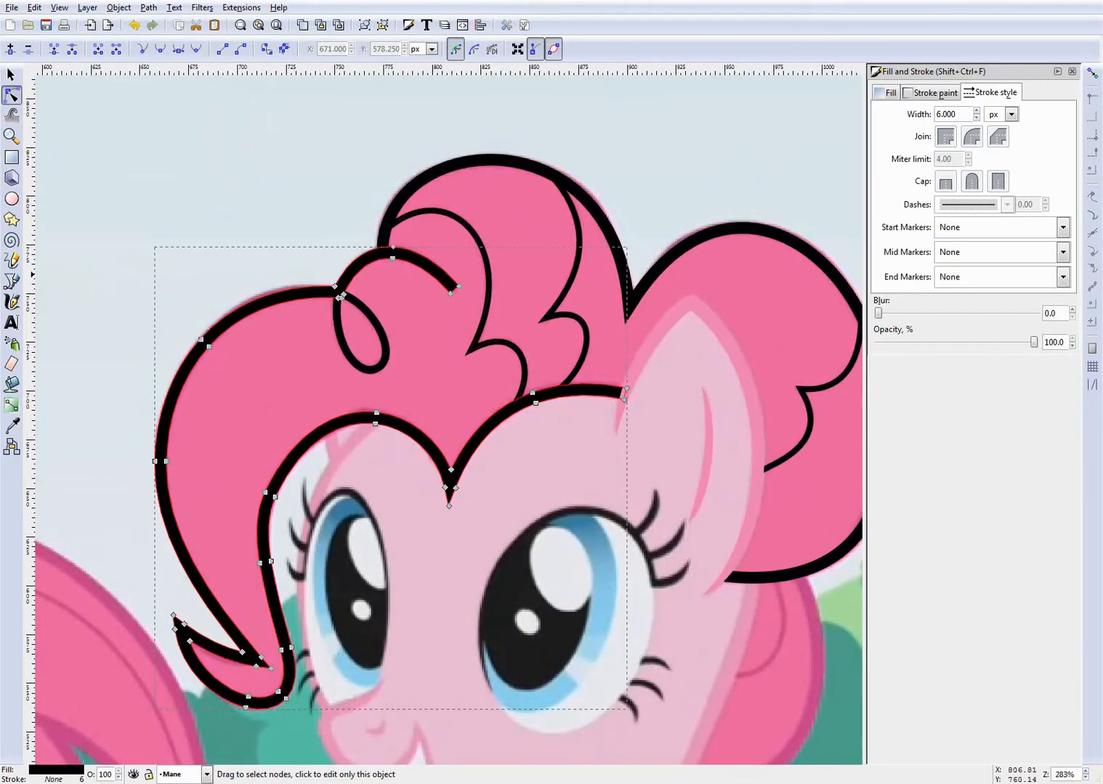
scroll(450, 289, "up", 5)
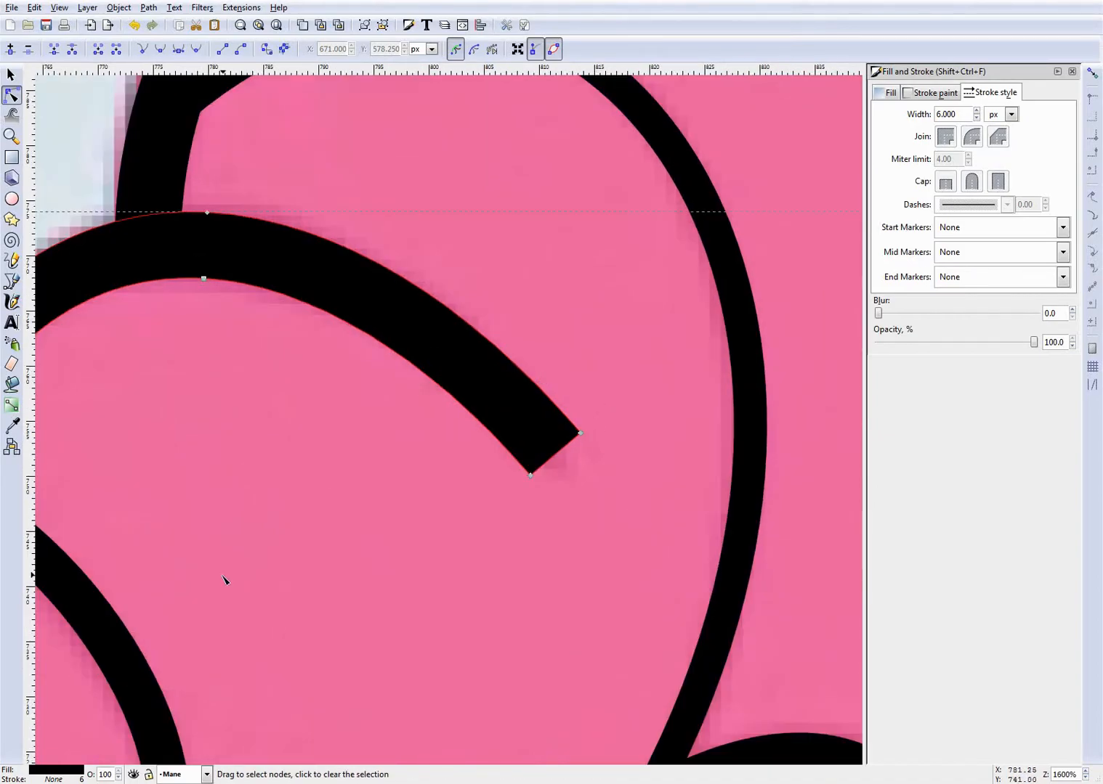
left_click(132, 775)
left_click(133, 775)
left_click(580, 433)
mouse_move(580, 433)
left_mouse_down()
mouse_move(550, 448)
mouse_move(520, 363)
mouse_move(478, 350)
left_mouse_up()
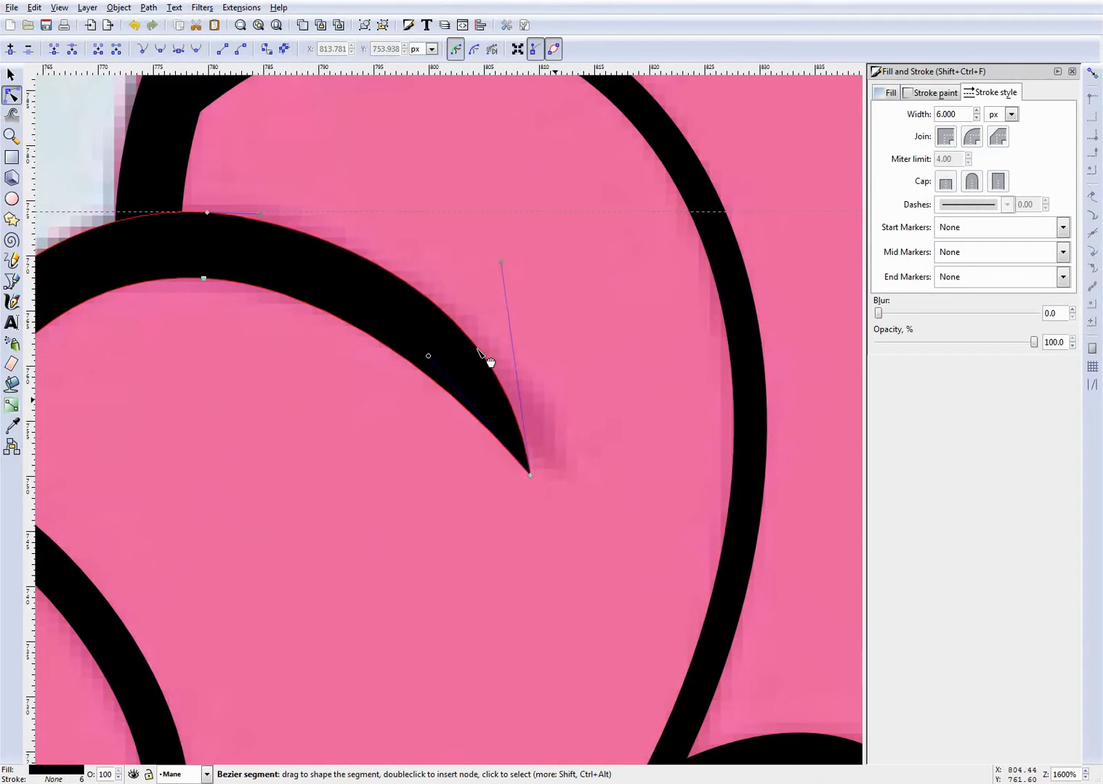
scroll(478, 350, "down", 2)
scroll(279, 263, "up", 1)
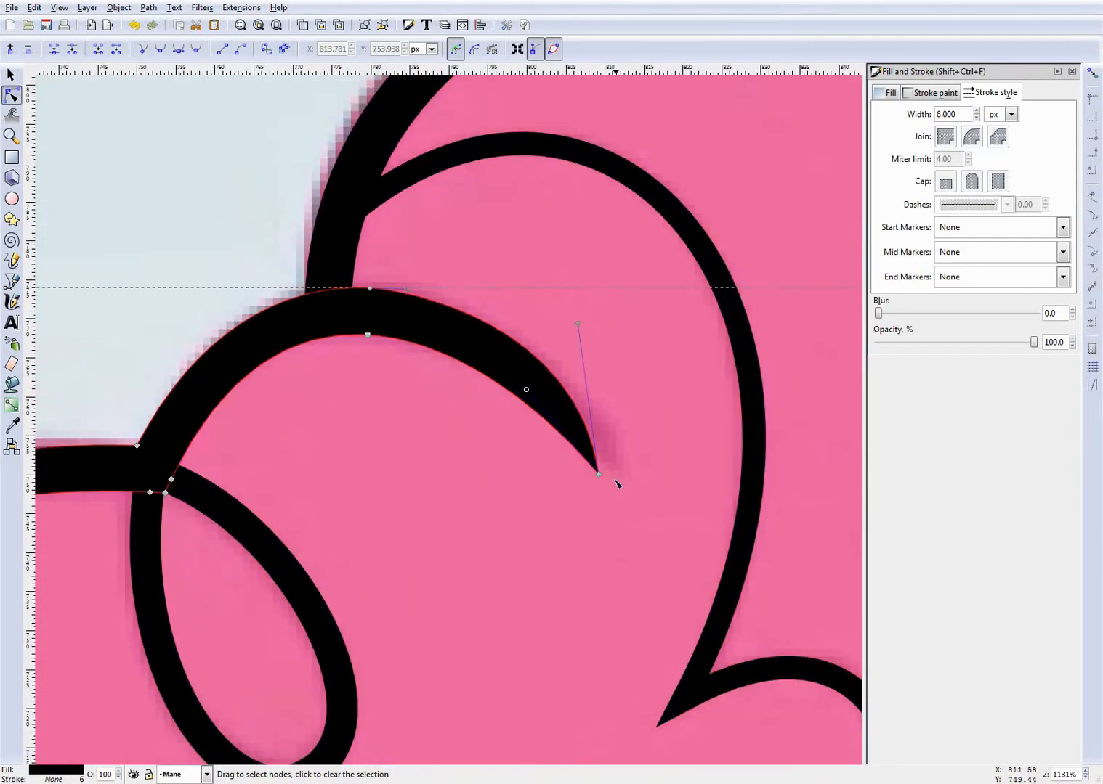
mouse_move(603, 480)
left_mouse_down()
mouse_move(621, 473)
mouse_move(613, 479)
left_mouse_up()
- Try making the nodes at the top of the forelock curl smooth, and undo the change
scroll(381, 367, "up", 2)
scroll(326, 322, "up", 1)
left_click_drag(324, 323, 428, 372)
left_click(164, 50)
left_click(164, 49)
key("ctrl+z")
scroll(345, 357, "up", 3)
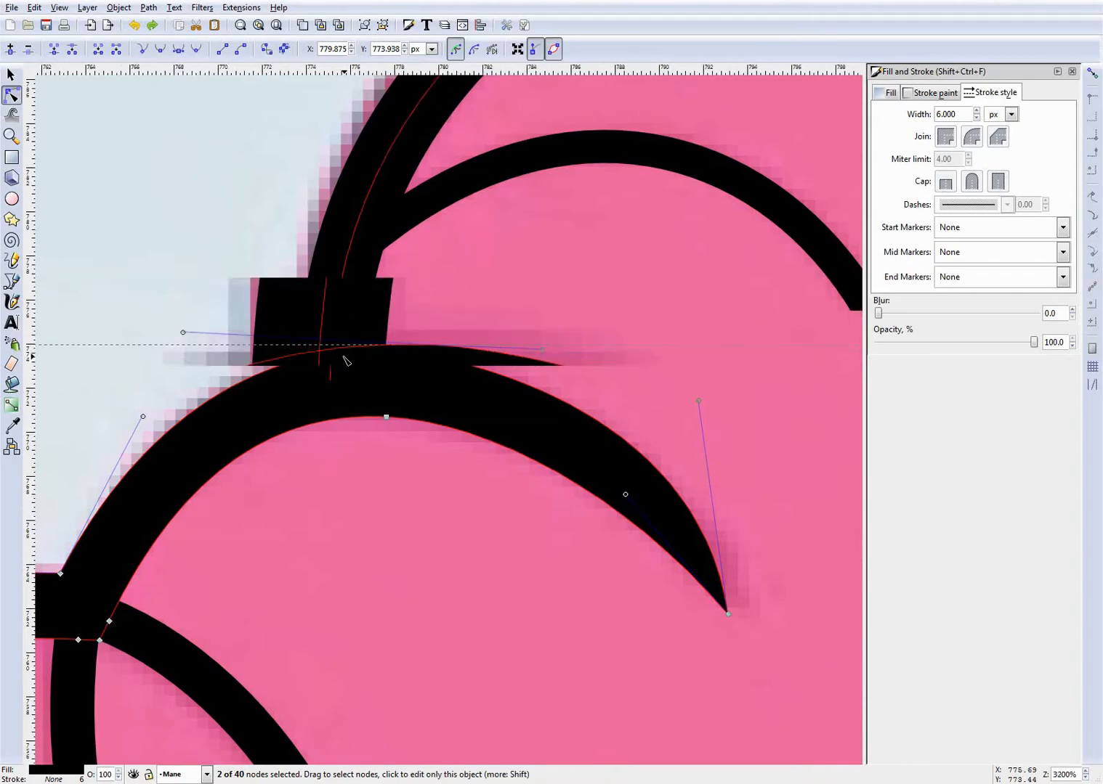
left_click(546, 279)
- Fine-tune the upper edge's curve at the node on top of the forelock curl, deselect the outline and save the drawing
scroll(515, 325, "up", 2)
left_click(433, 364)
left_click(164, 51)
key("ctrl+z")
left_click(559, 359)
left_click(522, 317)
scroll(521, 318, "down", 6)
scroll(611, 360, "up", 2)
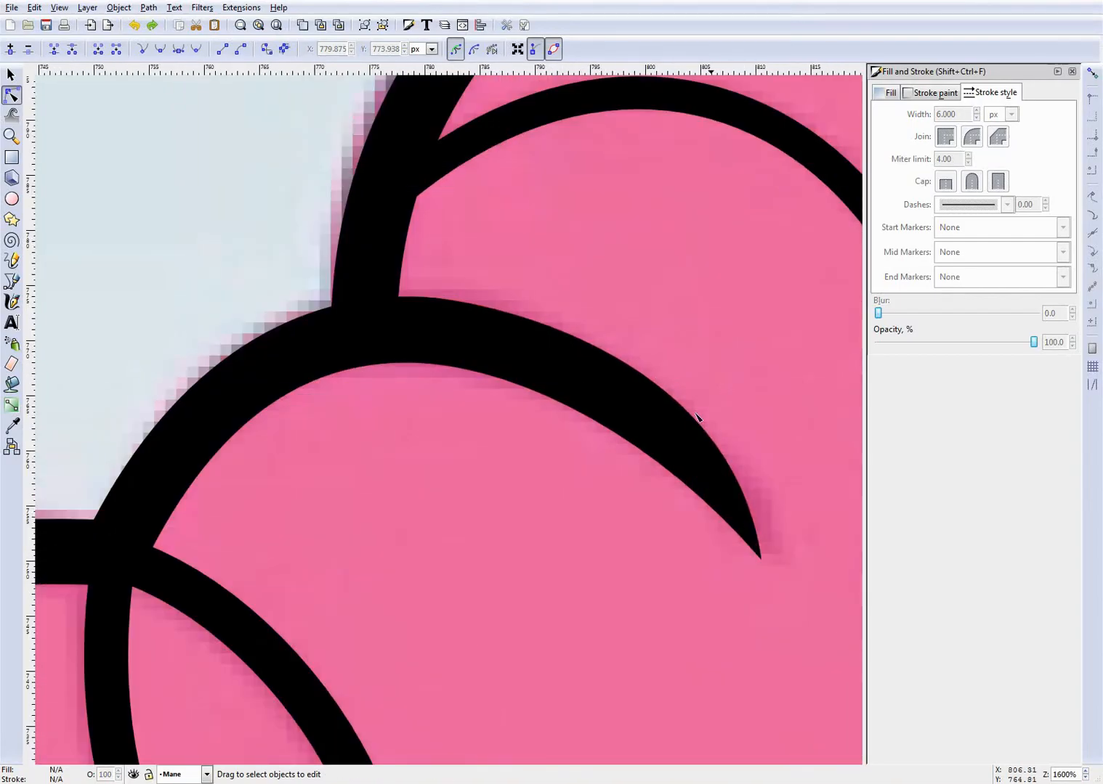
left_click(659, 421)
scroll(399, 305, "up", 2)
scroll(155, 183, "up", 5)
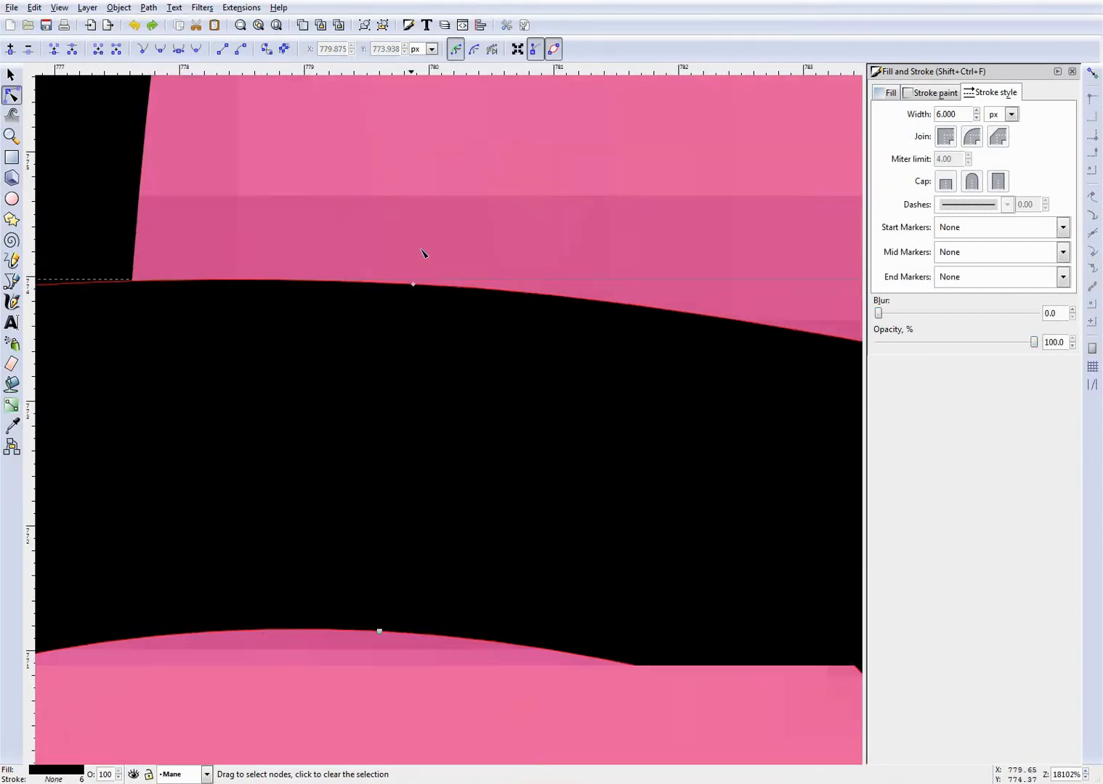
left_click_drag(530, 304, 546, 304)
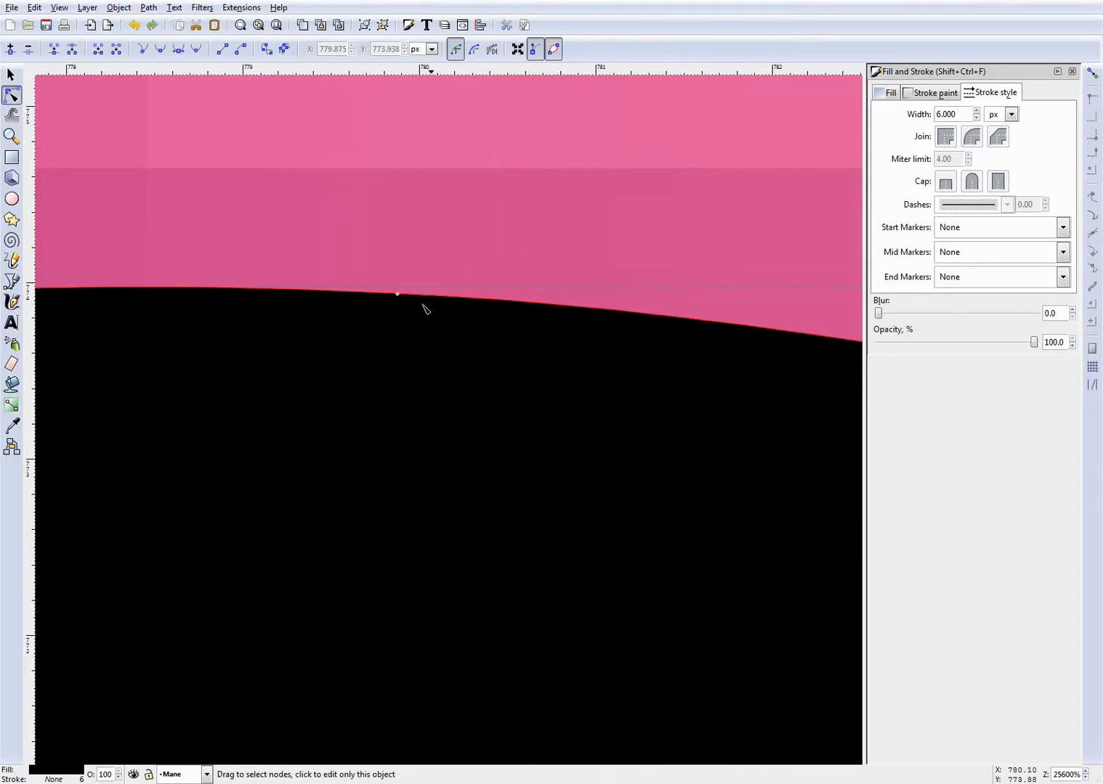
key("Escape")
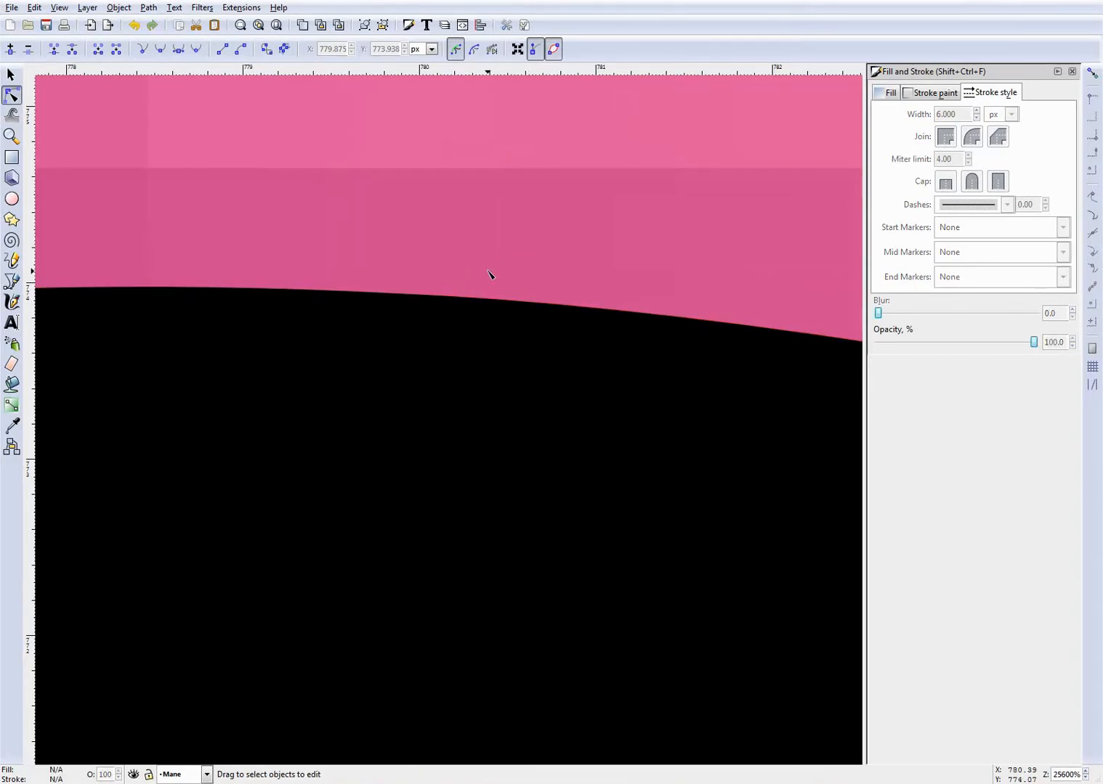
scroll(488, 273, "down", 7)
key("ctrl+s")
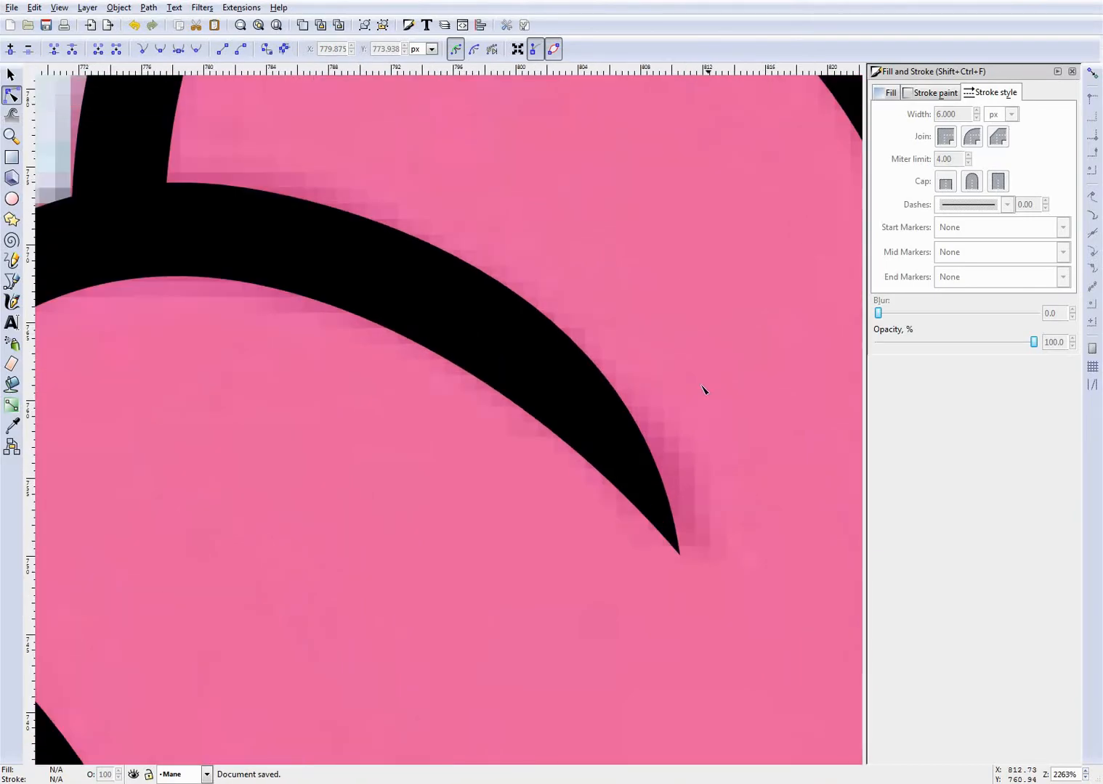
- Examine the tapered forelock end and the front outline's nodes in relation to the whole mane
scroll(648, 438, "down", 7)
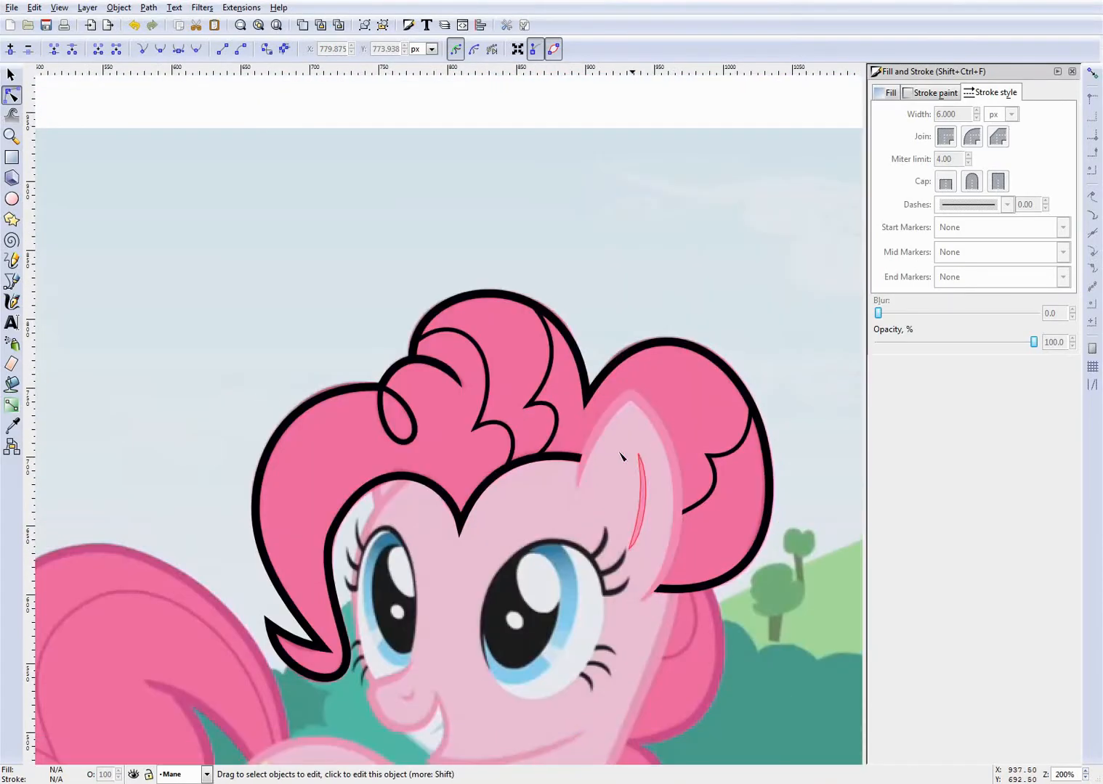
scroll(448, 401, "up", 2)
left_click(483, 386)
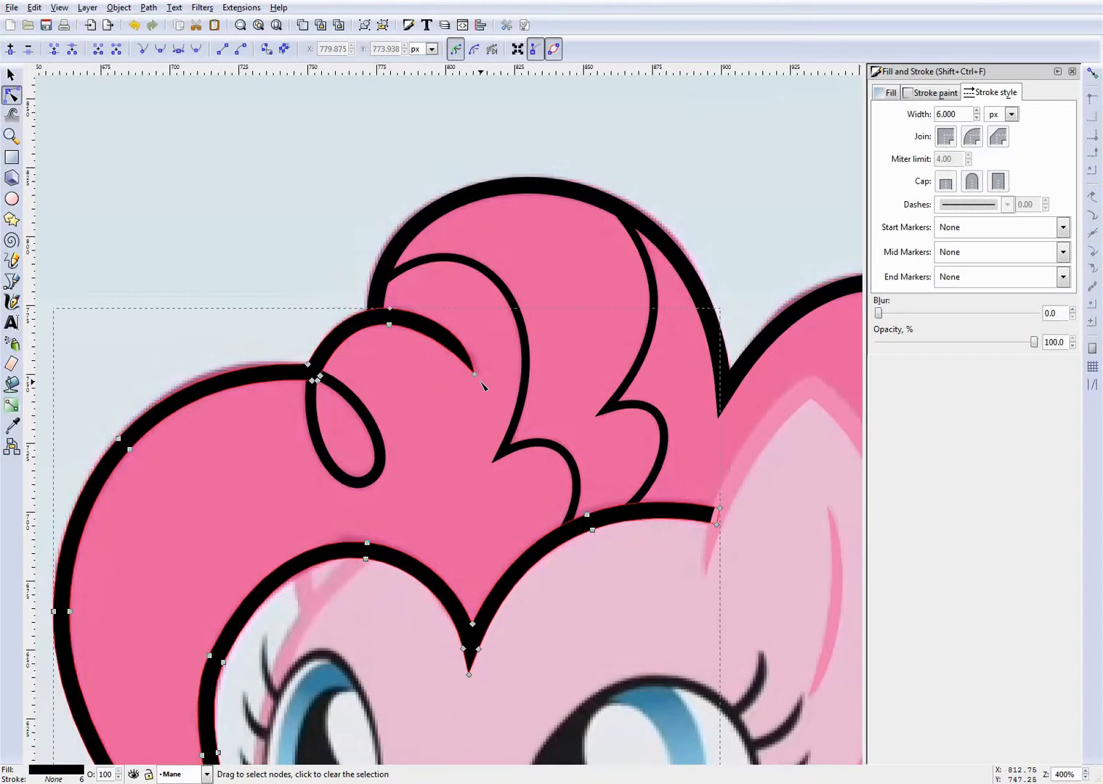
scroll(483, 386, "up", 1)
scroll(599, 434, "down", 1)
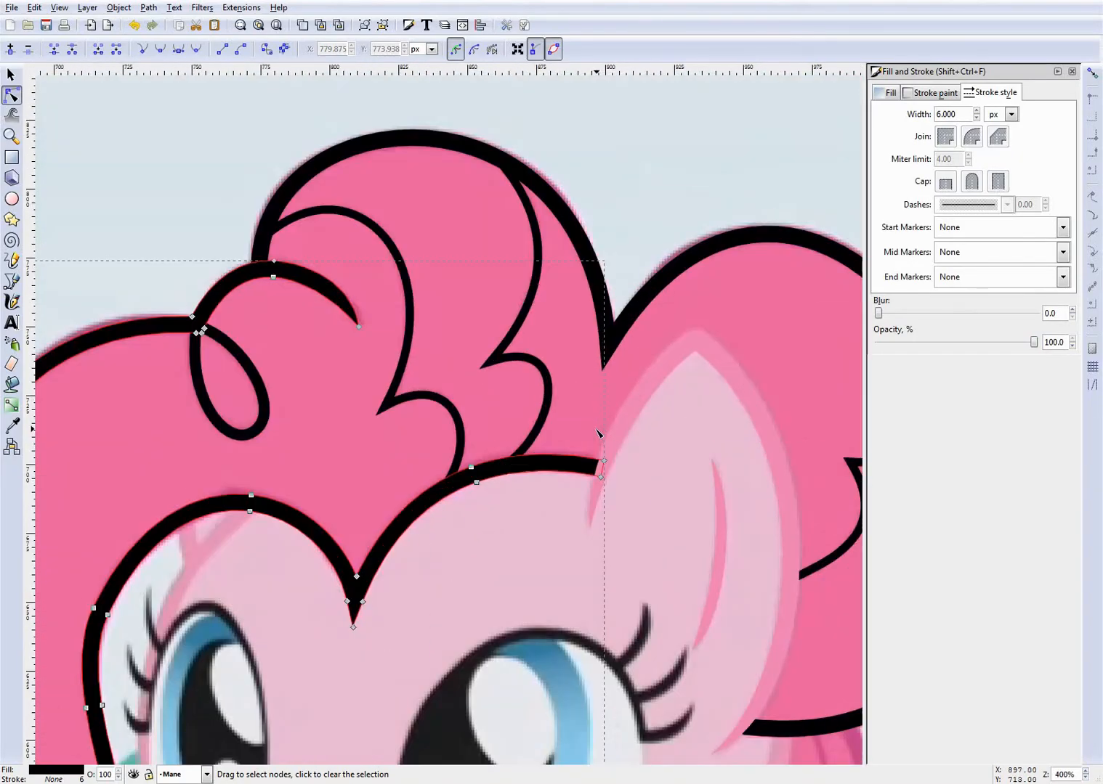
left_click(436, 365)
scroll(445, 368, "down", 3)
scroll(537, 457, "up", 1)
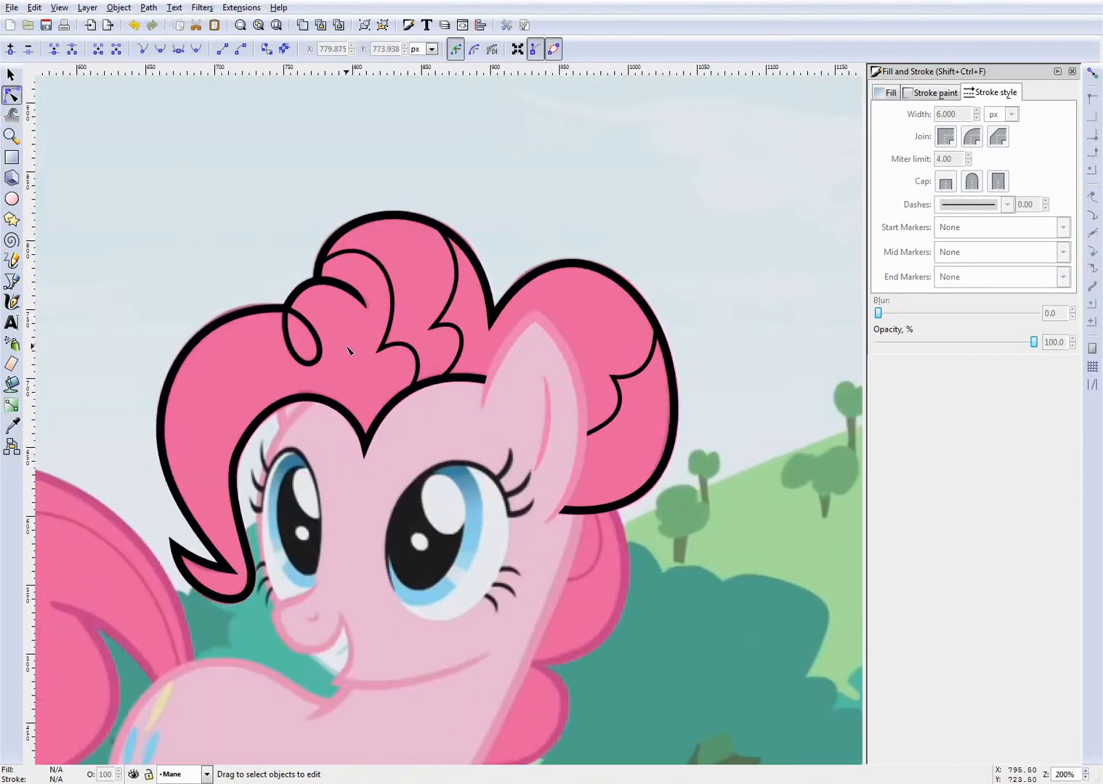
scroll(290, 367, "up", 2)
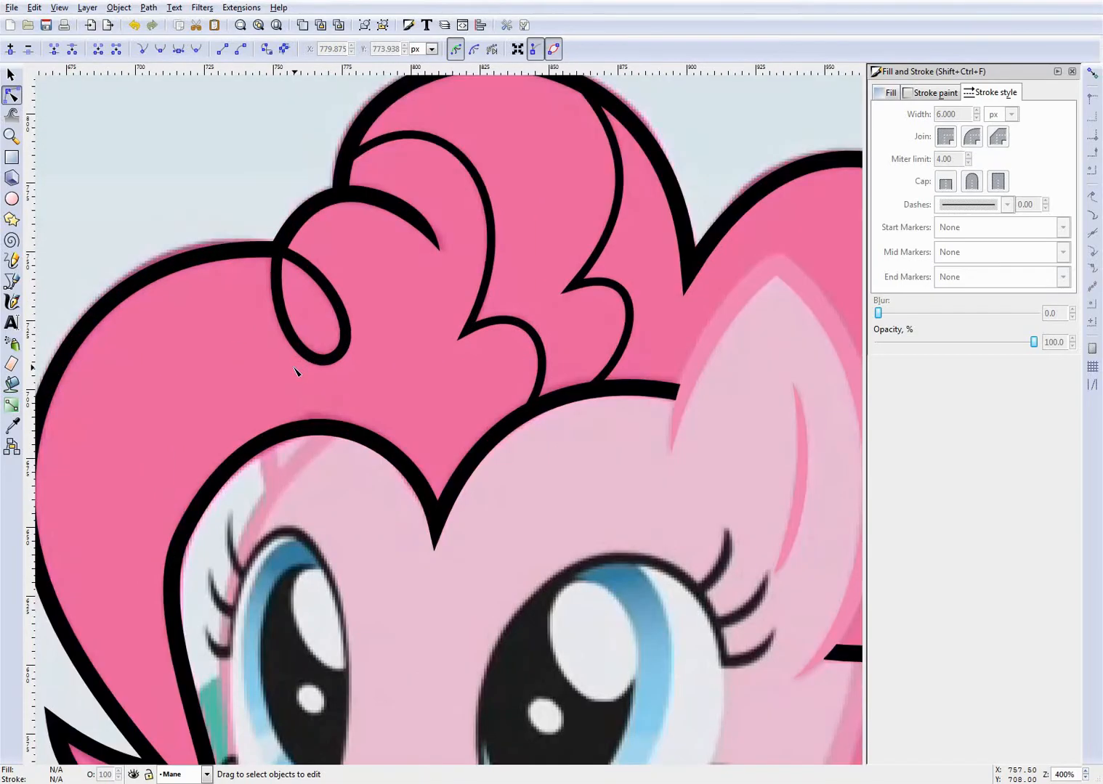
- Examine the reference's line thickness at the forelock loop and inner strands with the Mane layer hidden, and show the layer again
scroll(295, 371, "up", 3)
scroll(320, 411, "down", 4)
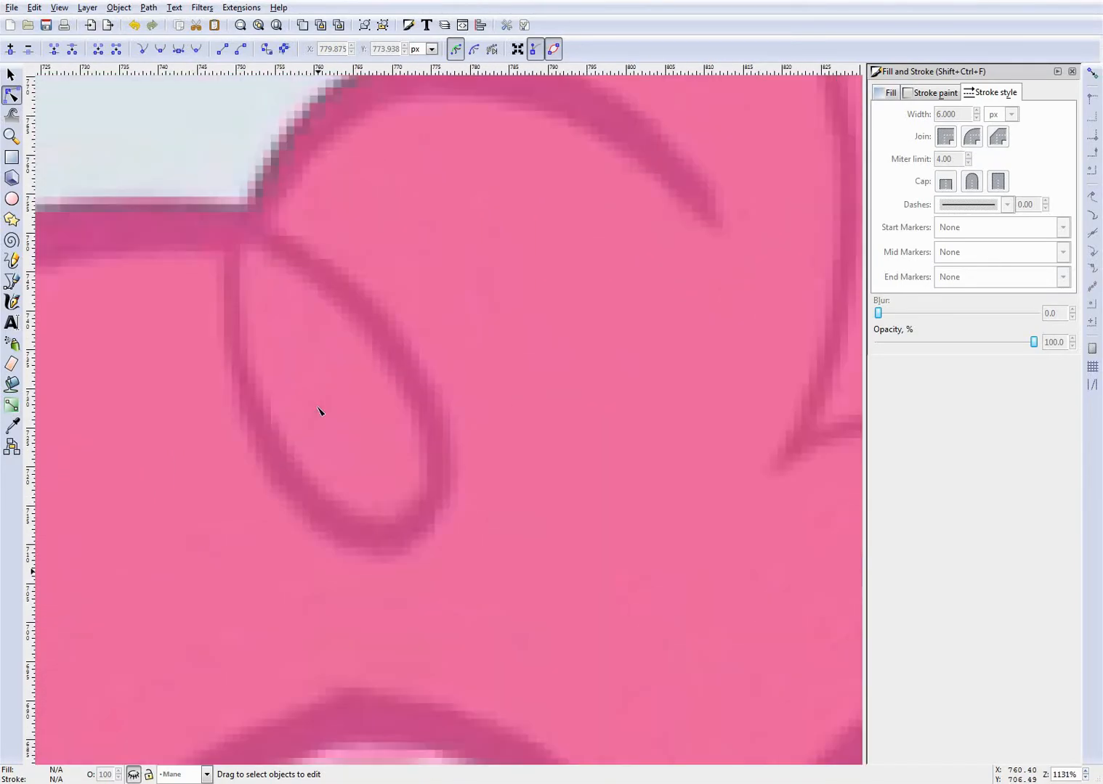
scroll(306, 381, "up", 5)
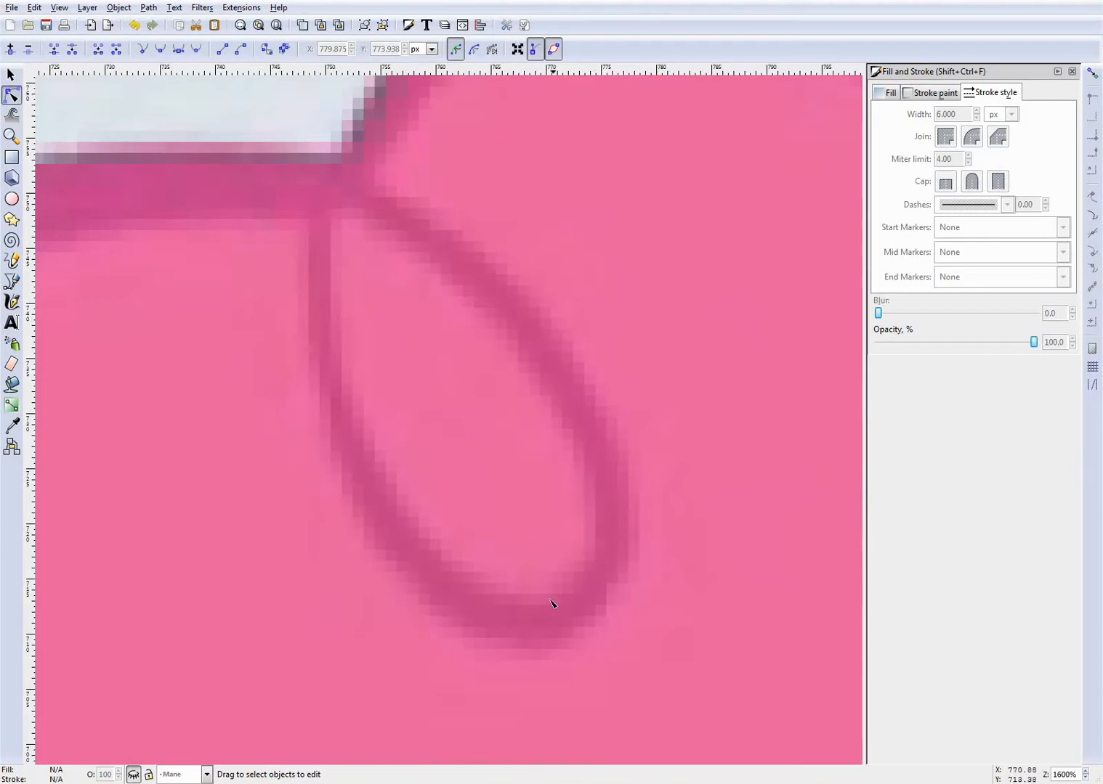
scroll(561, 616, "down", 5)
scroll(601, 647, "up", 3)
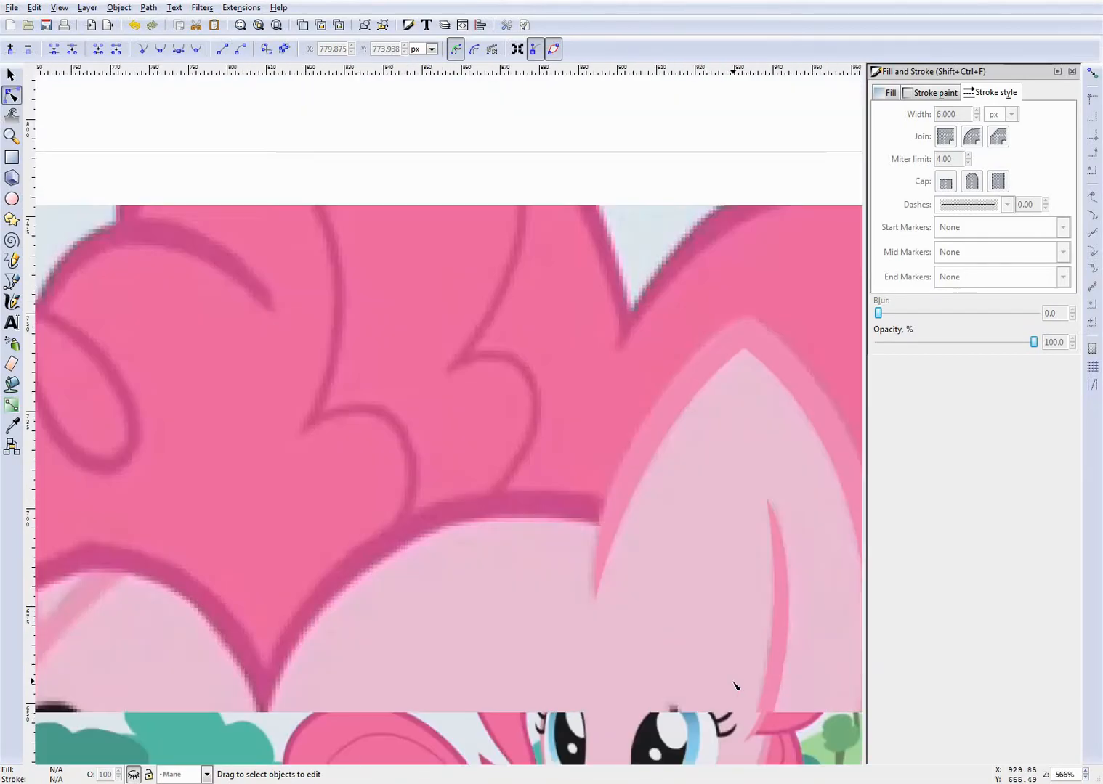
scroll(515, 512, "down", 4)
scroll(477, 241, "up", 3)
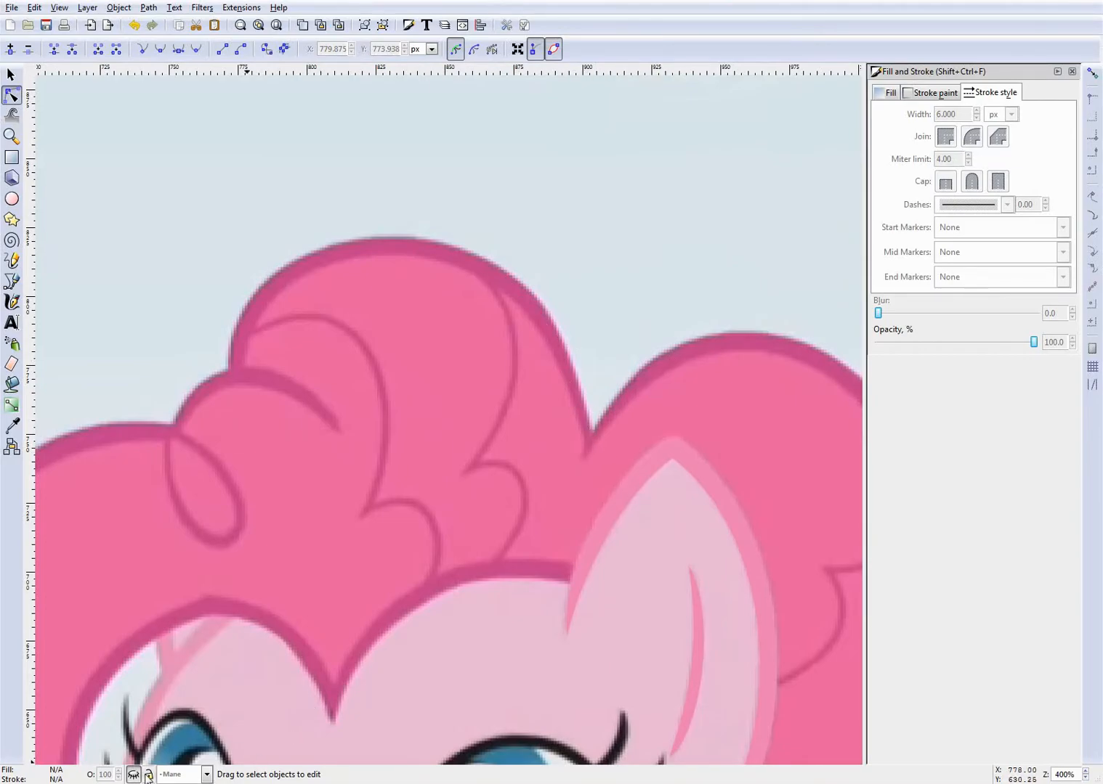
left_click(134, 775)
scroll(435, 523, "down", 5)
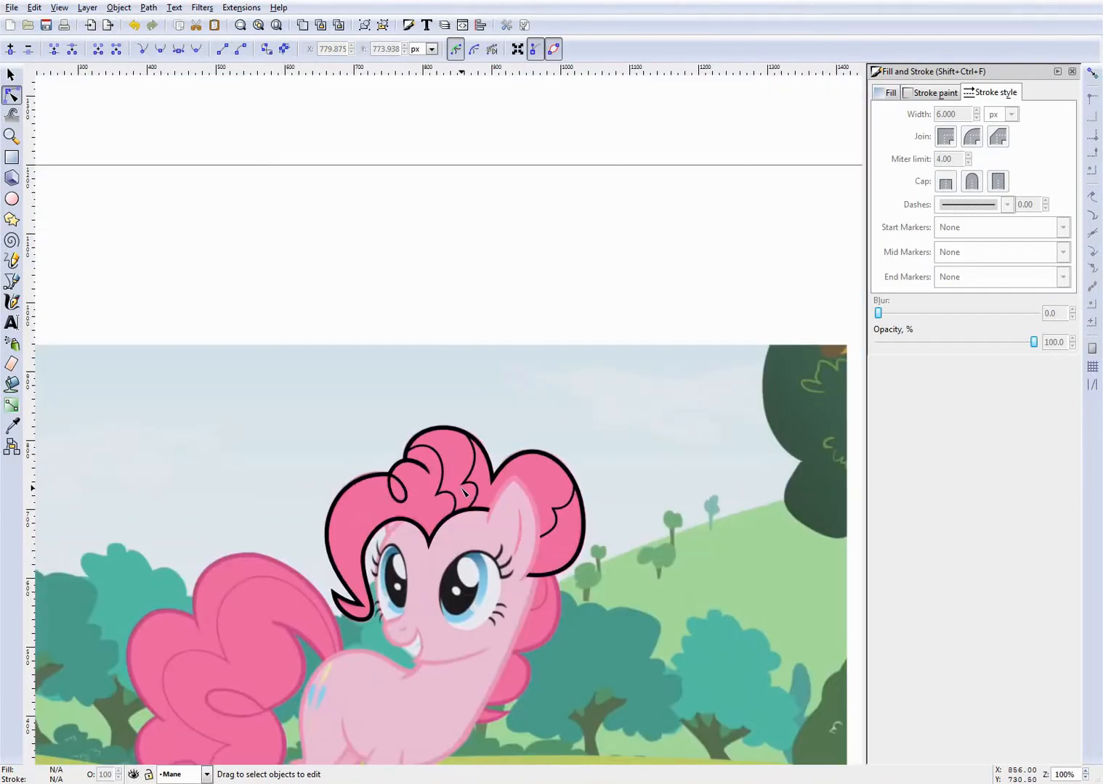
scroll(450, 550, "up", 4)
scroll(448, 550, "down", 3)
scroll(450, 551, "up", 3)
scroll(446, 560, "down", 3)
scroll(446, 558, "up", 3)
scroll(456, 556, "down", 3)
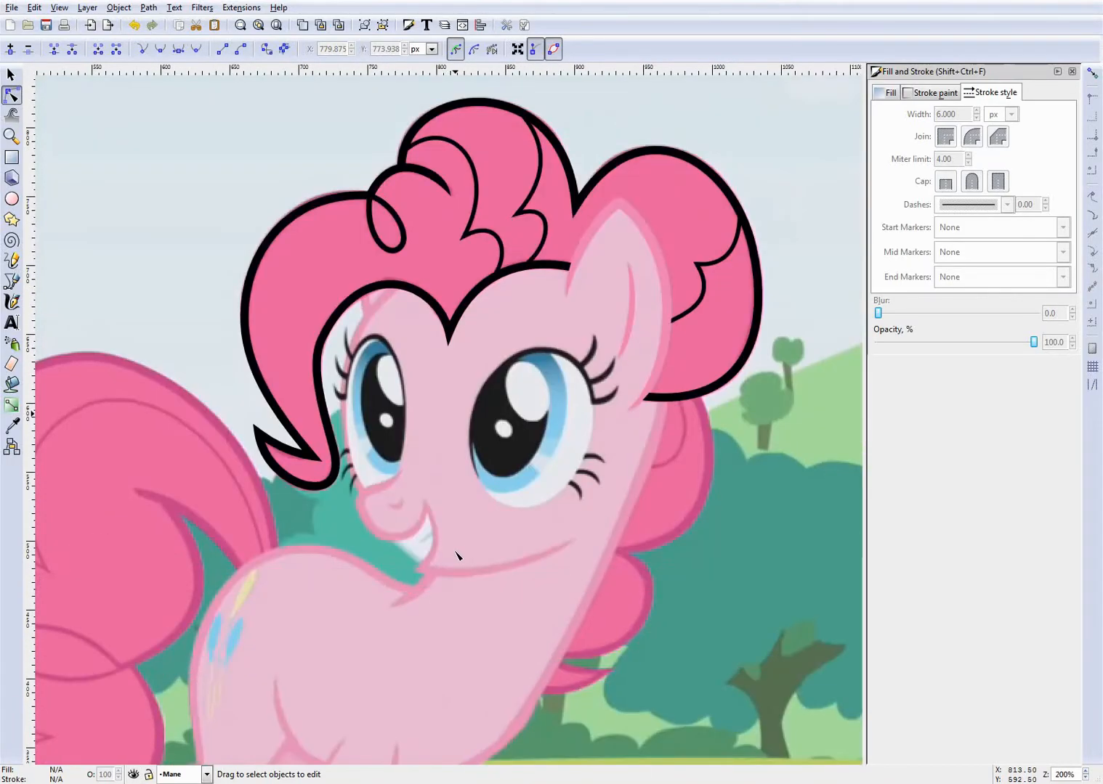
- Examine the black mane outline and inner strands over the reference at different zoom levels
scroll(458, 467, "up", 3)
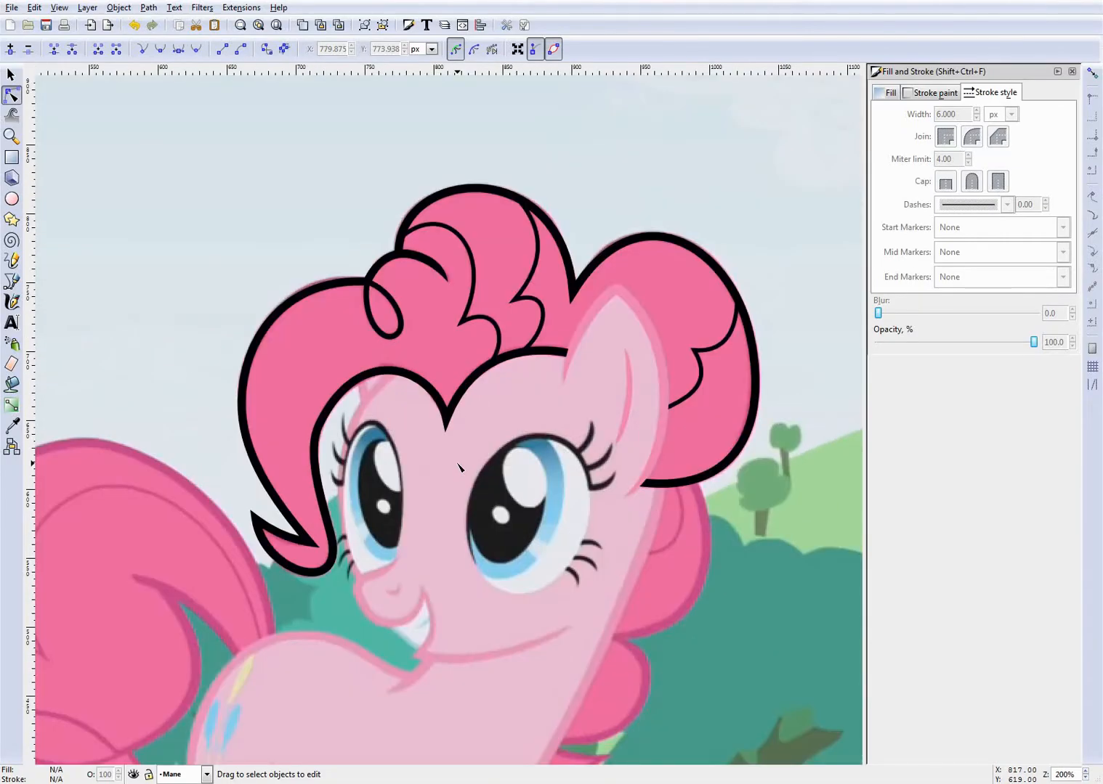
scroll(459, 467, "up", 1)
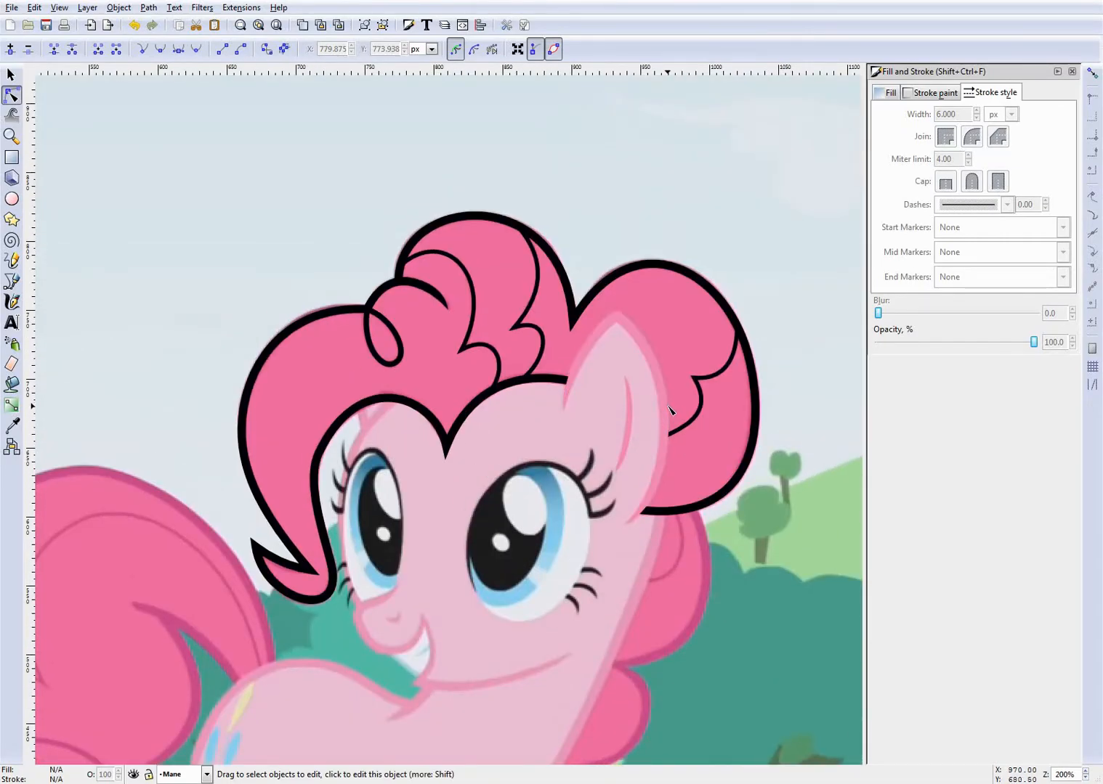
scroll(337, 473, "up", 1)
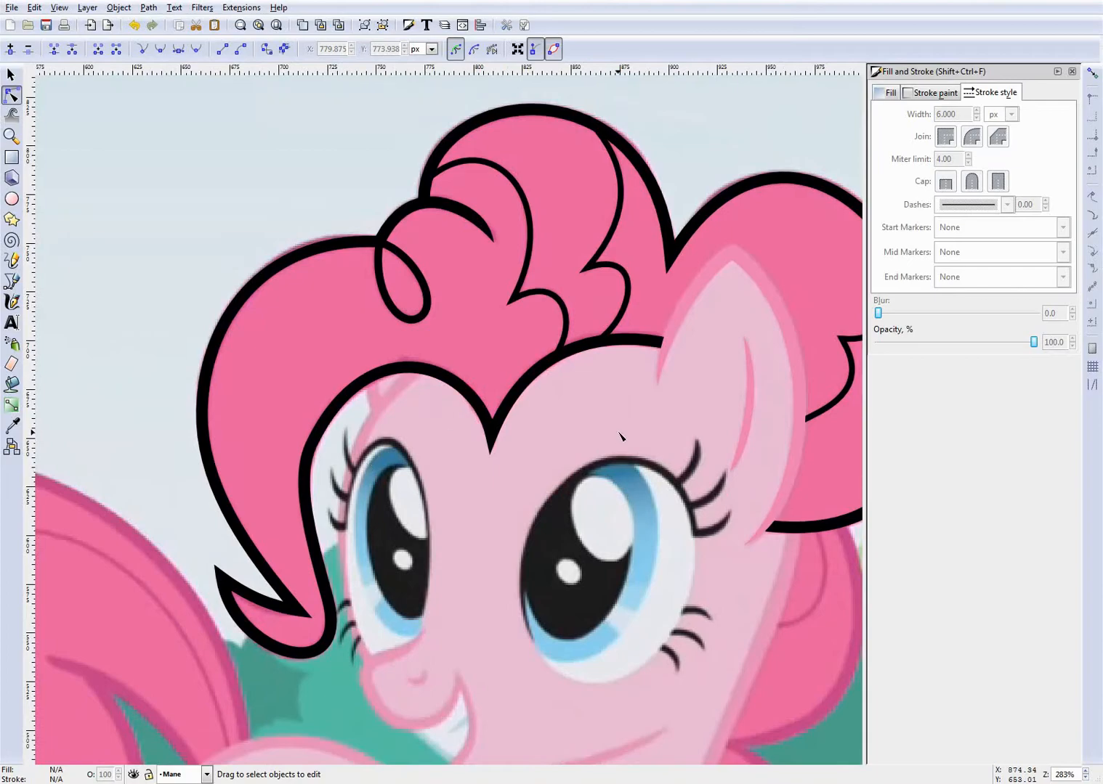
scroll(568, 436, "down", 1)
scroll(568, 436, "down", 2)
scroll(674, 396, "up", 3)
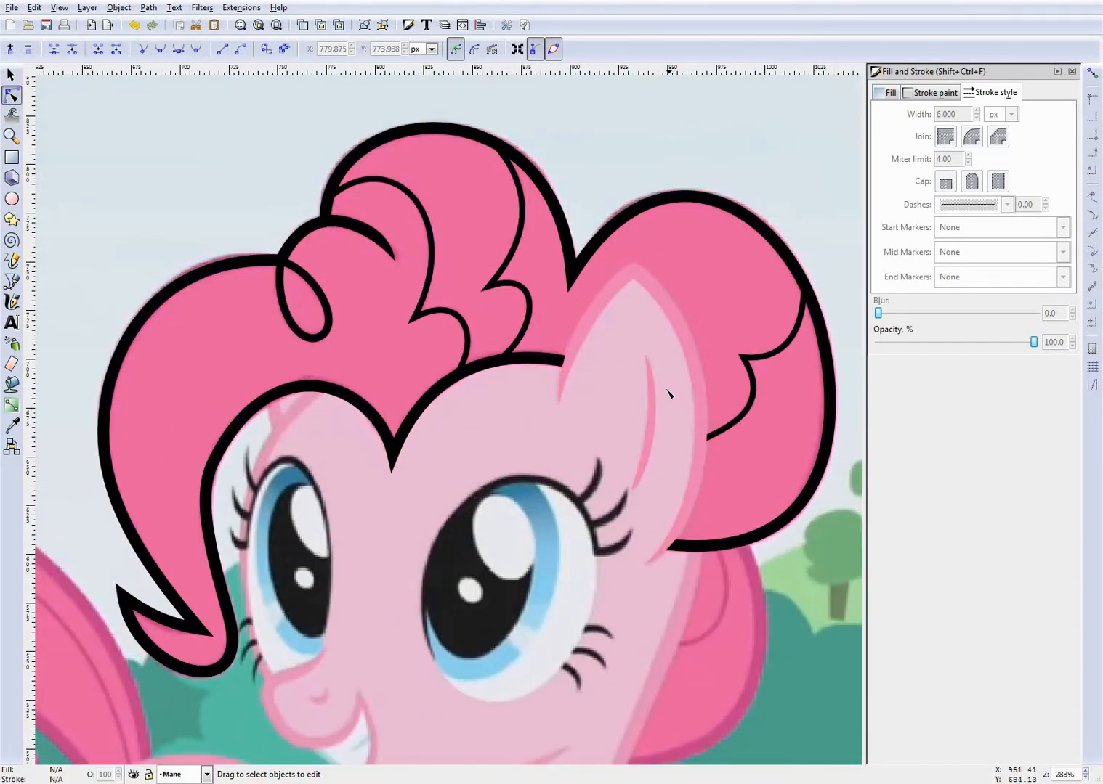
scroll(520, 340, "down", 2)
scroll(462, 308, "up", 1)
scroll(406, 355, "up", 1)
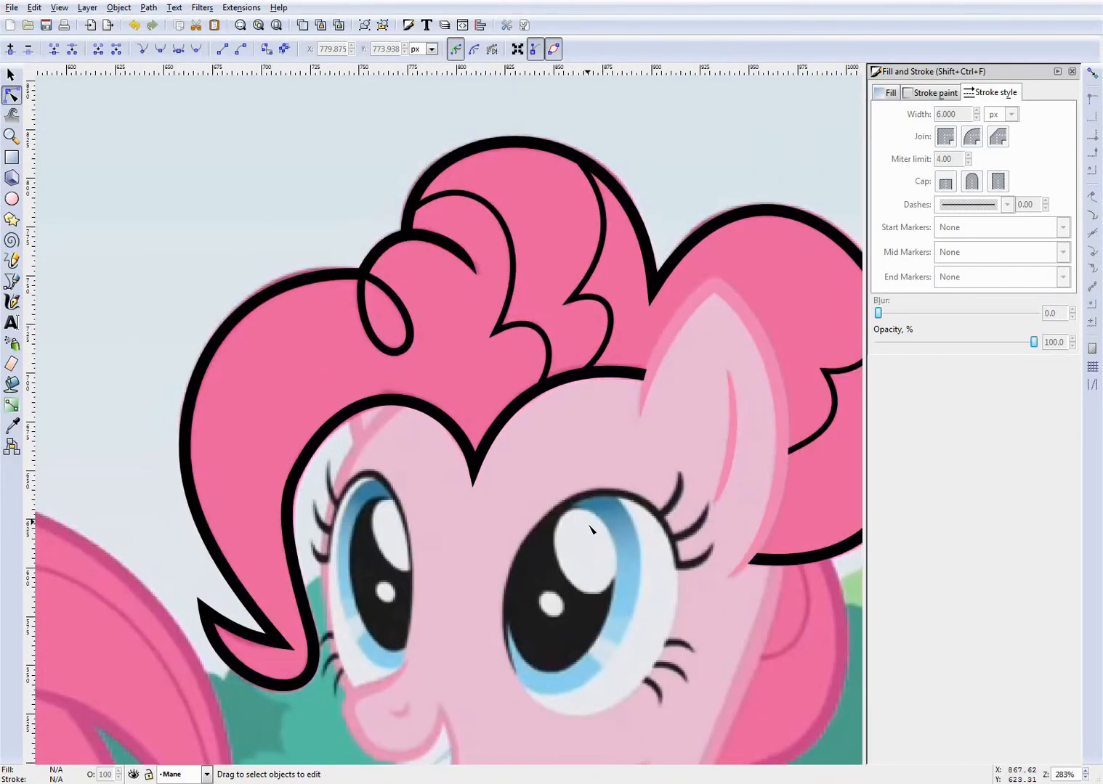
- Switch to the PDF colour guide, look up Pinkie Pie's hair stroke colour, and return to the Inkscape drawing
left_click(336, 783)
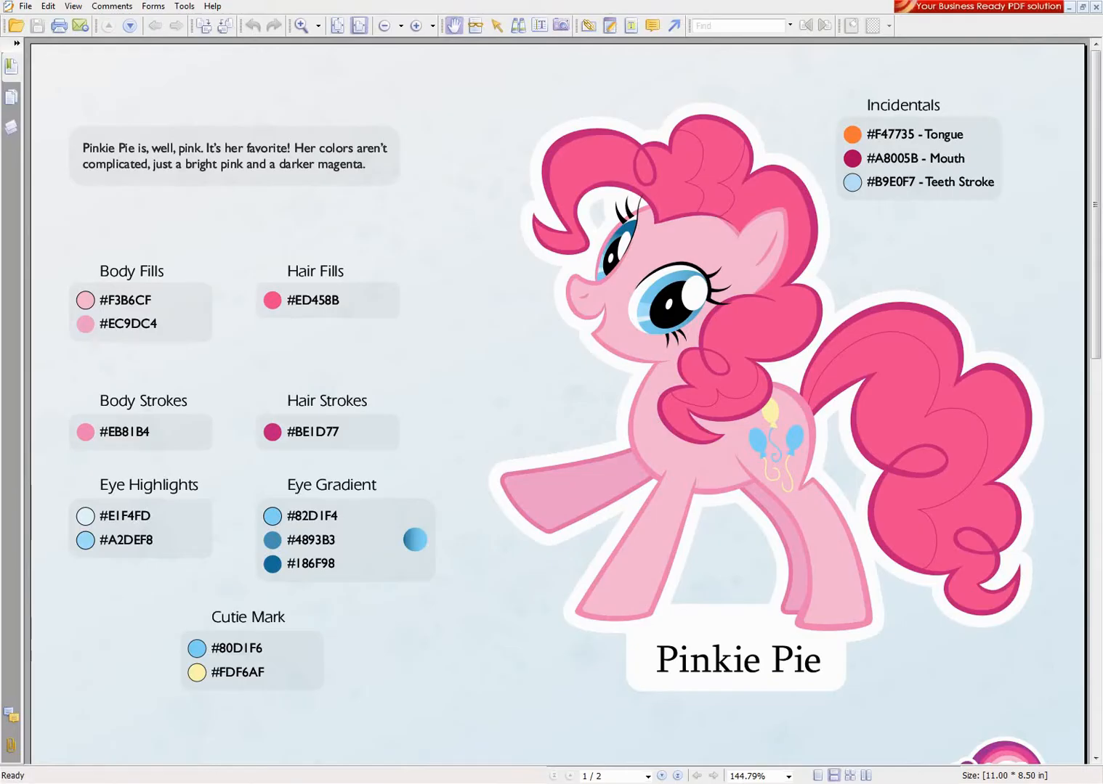
left_click_drag(582, 460, 584, 424)
key("alt+Tab")
- Set the fill colour of the front mane outline, already converted to a path, to be1d77 and deselect it
left_click(216, 445)
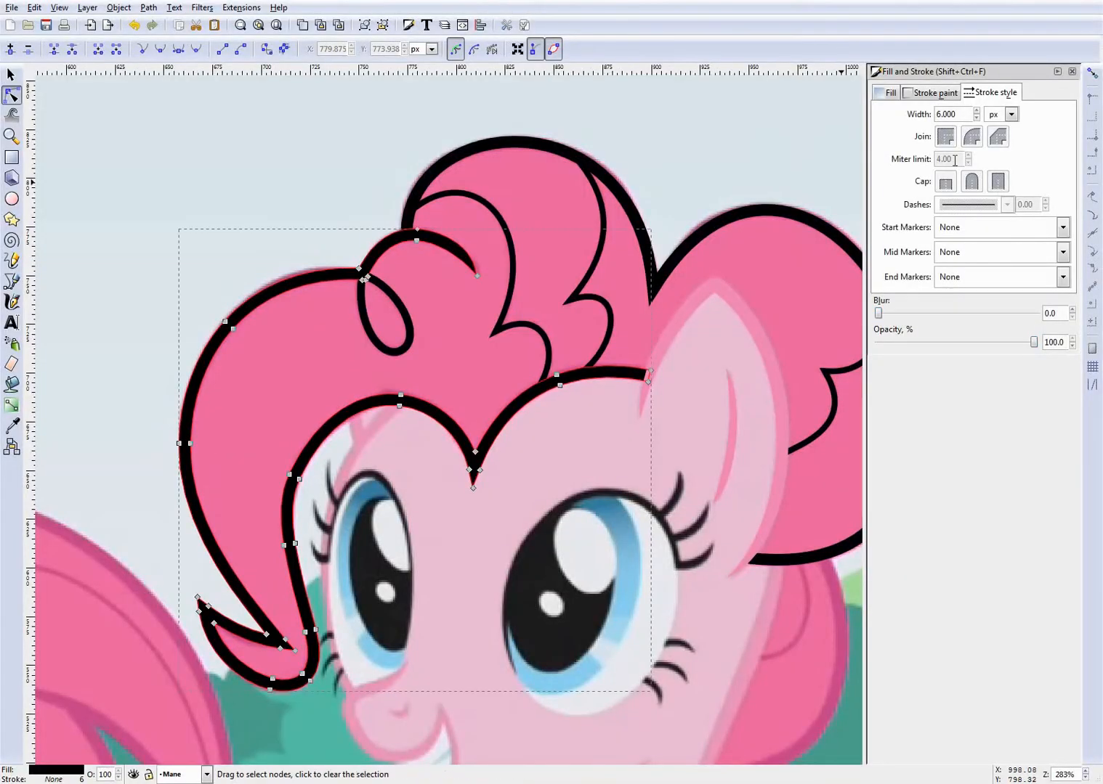
left_click(933, 92)
left_click(883, 94)
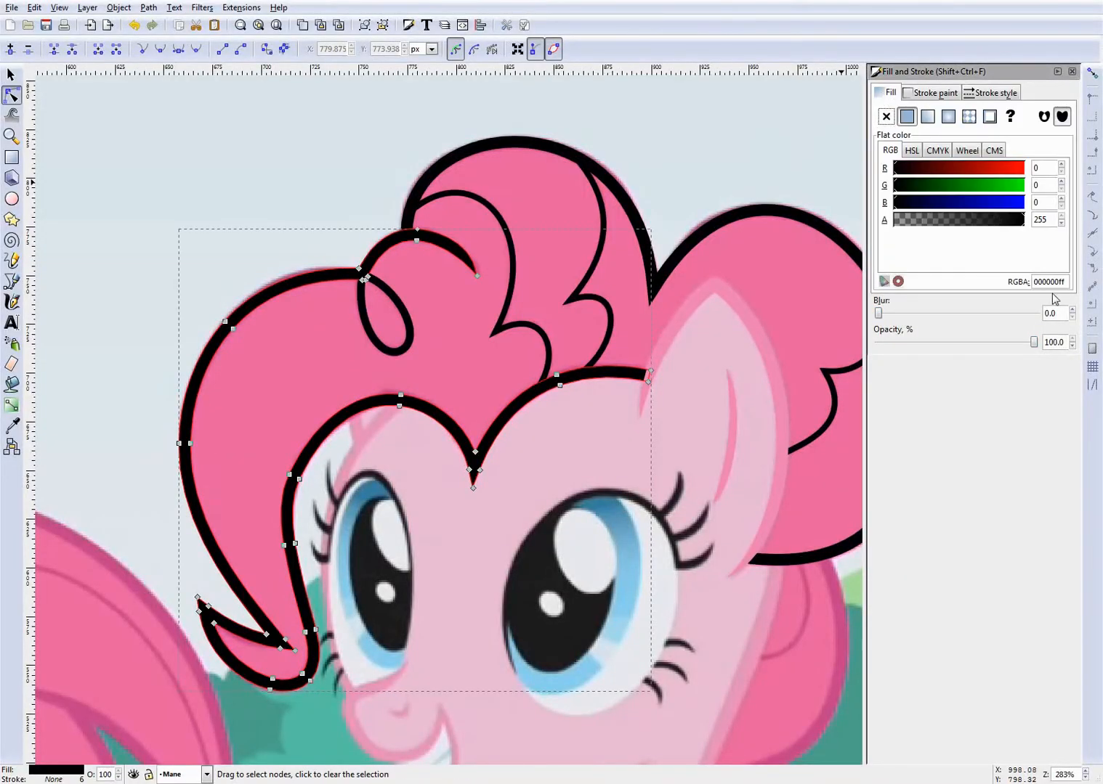
left_click_drag(1058, 281, 973, 281)
type("be1d77")
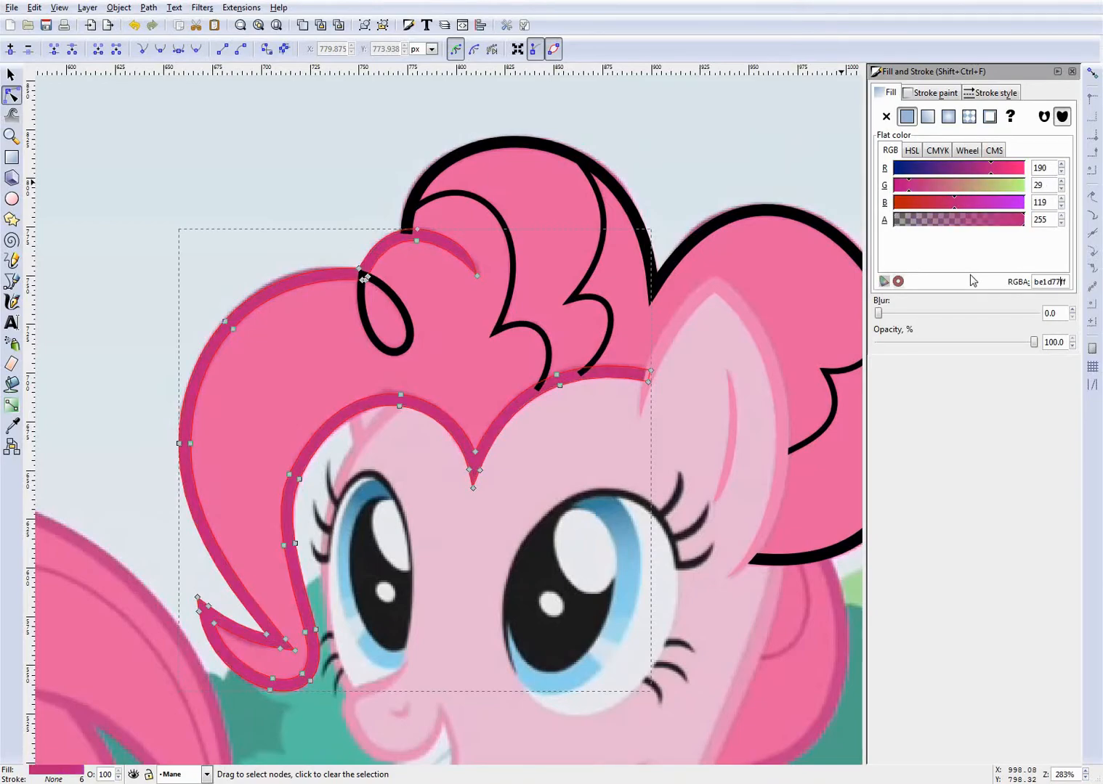
left_click(369, 239)
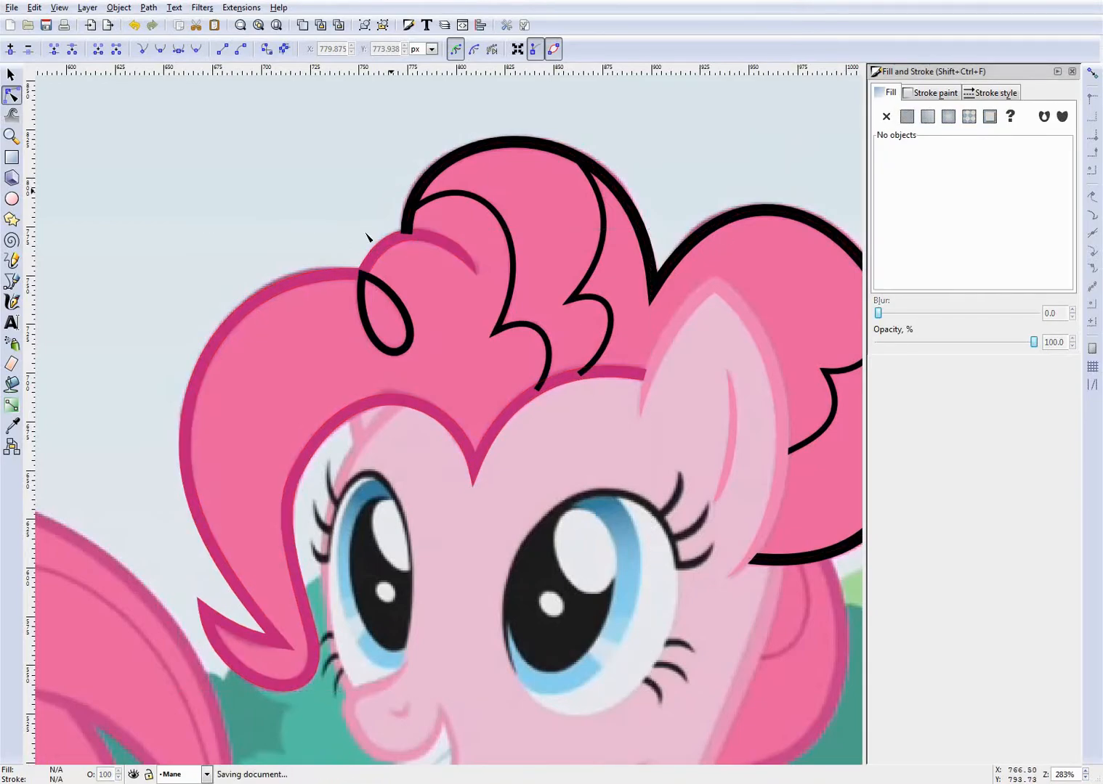
- Copy the front outline's colour code be1d77, apply it to the stroke paint of the upper and rear mane outline, and deselect it
left_click(317, 285)
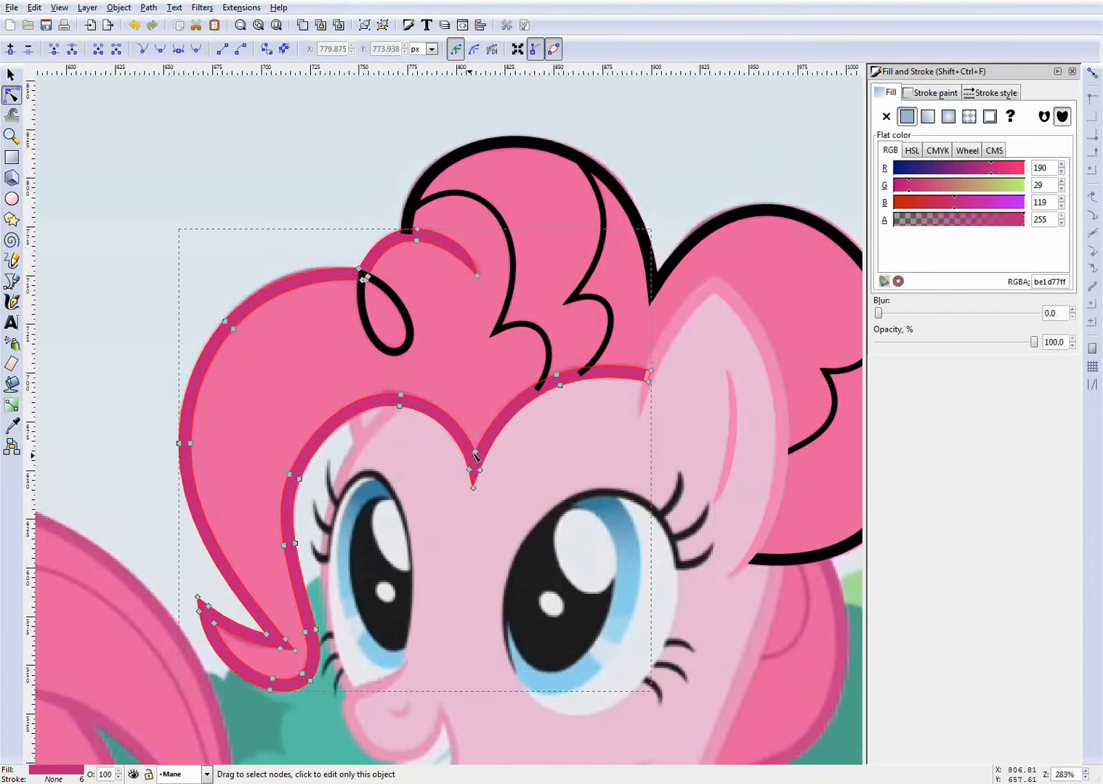
left_click(526, 145)
left_click(384, 246)
left_click(431, 152)
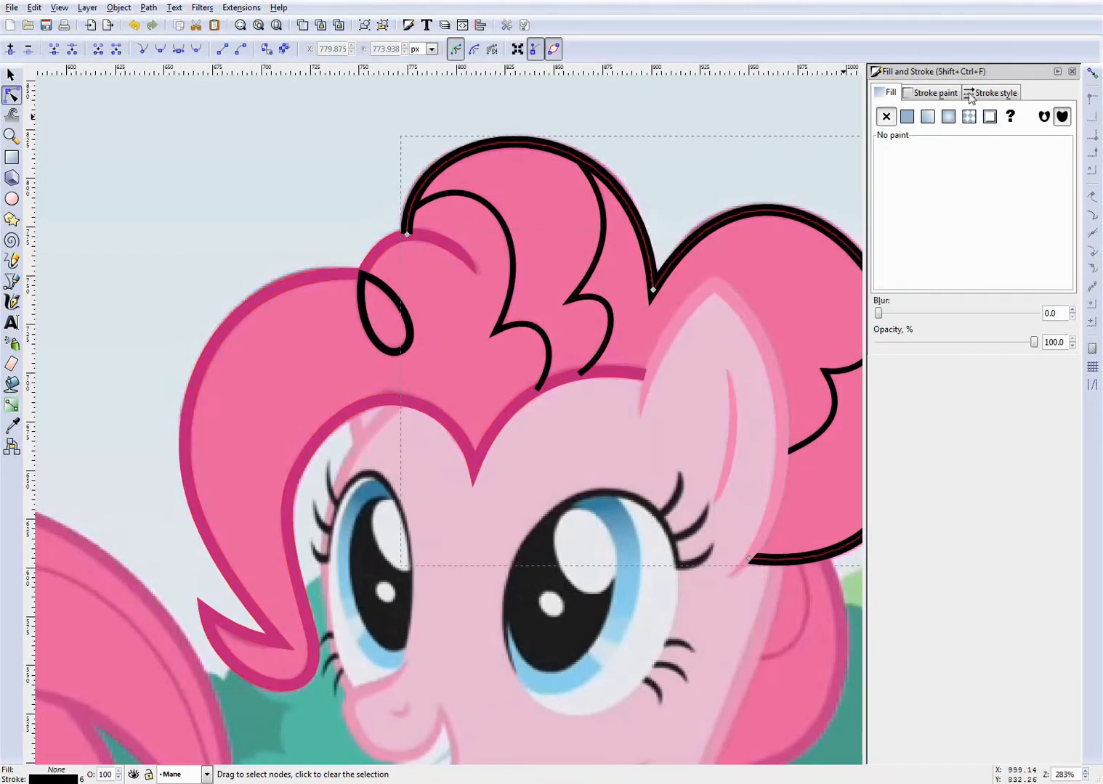
left_click(937, 93)
left_click_drag(1061, 282, 933, 283)
key("ctrl+v")
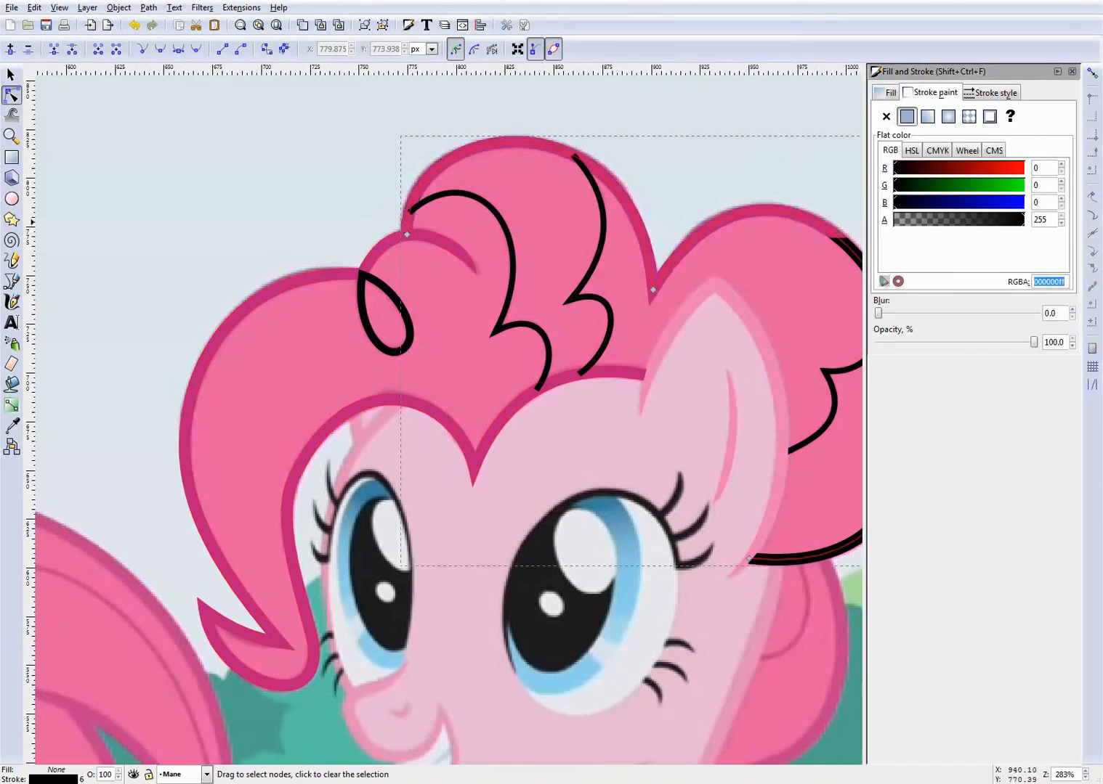
left_click(552, 228)
- Copy the upper outline's style onto the inner strand nearest the forelock loop and set that strand's stroke width to 3 px
scroll(510, 242, "down", 3)
scroll(610, 247, "up", 2)
scroll(438, 270, "up", 2)
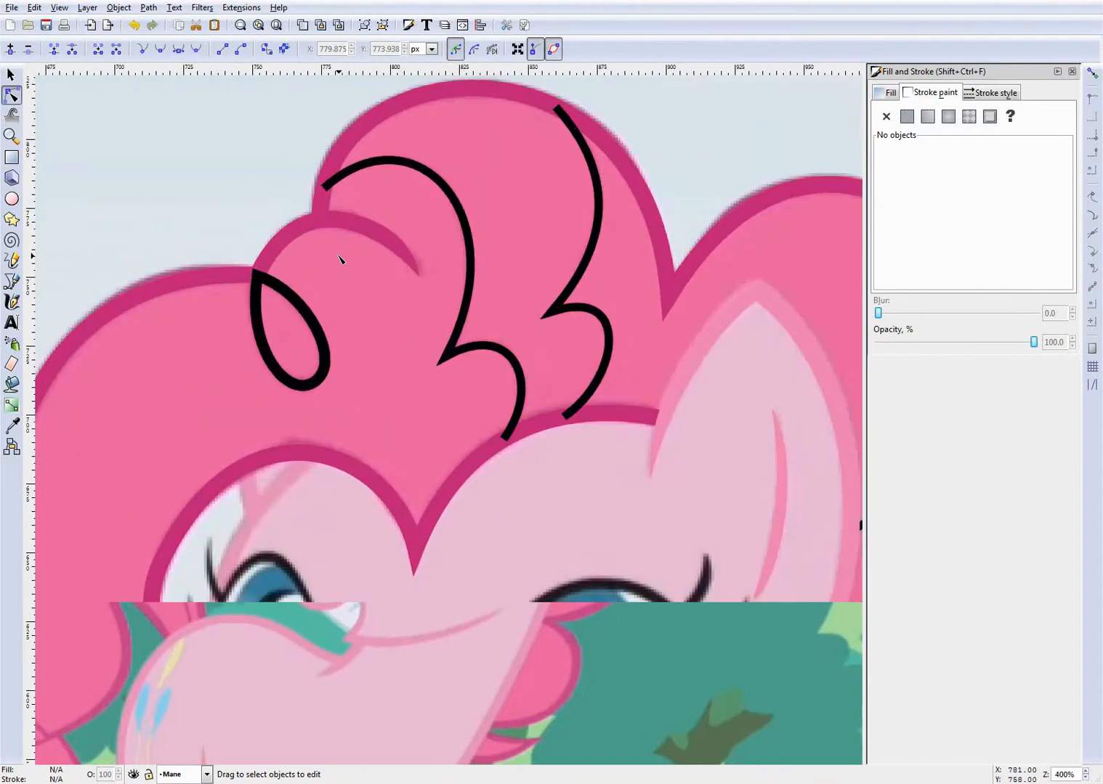
left_click(446, 104)
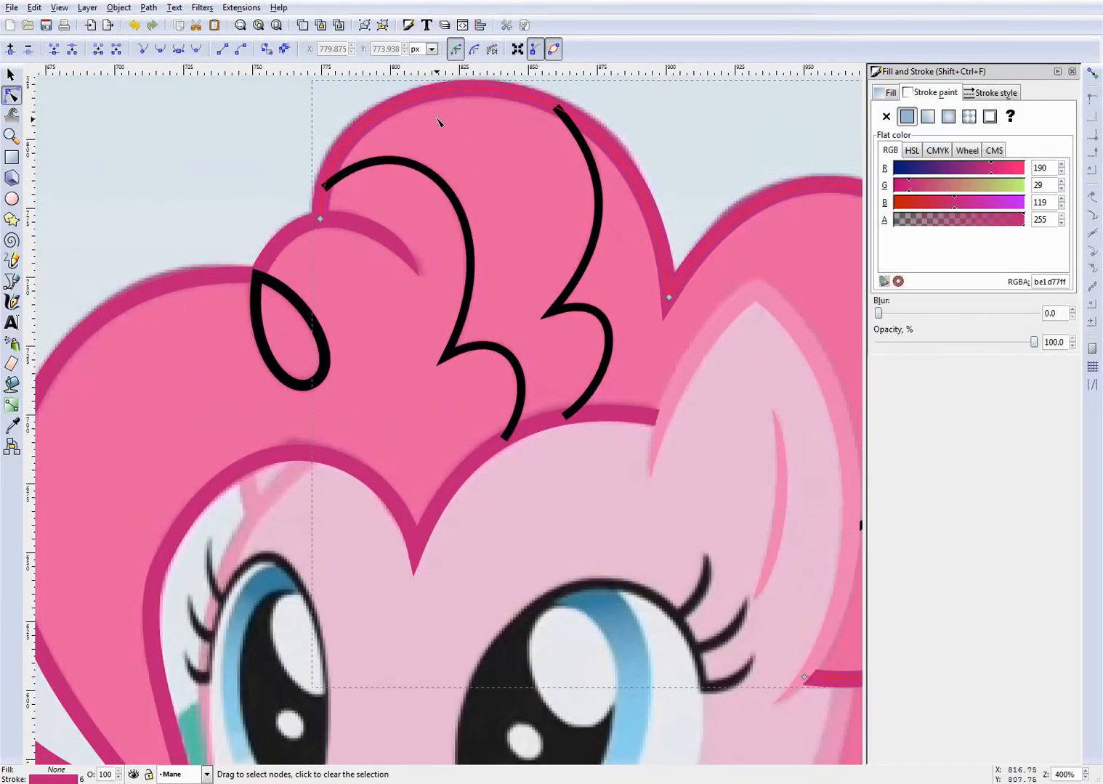
left_click(441, 166)
key("ctrl+shift+v")
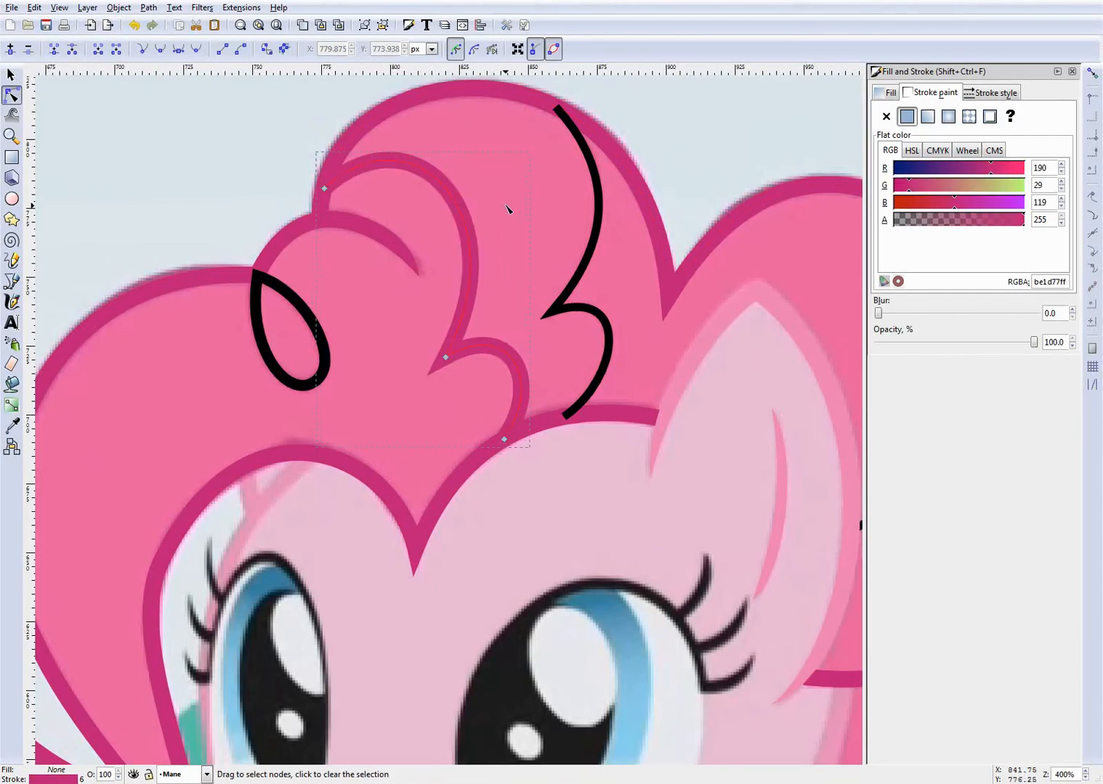
key("ctrl+z")
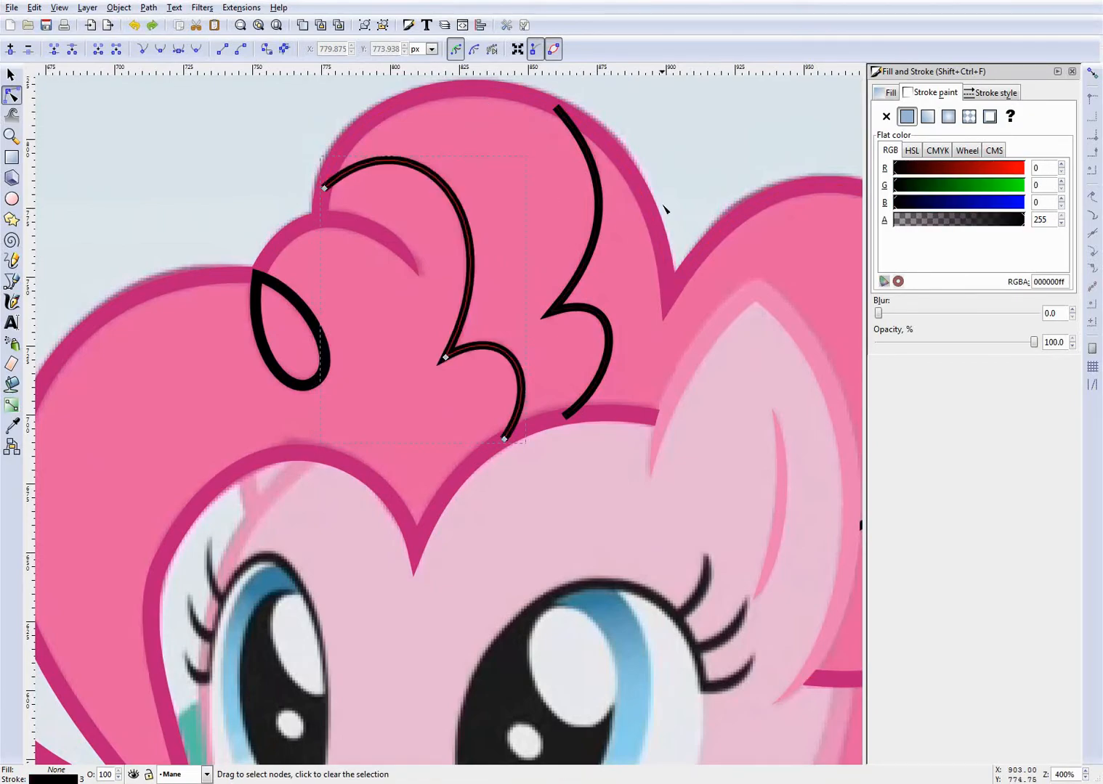
key("ctrl+shift+v")
left_click(975, 95)
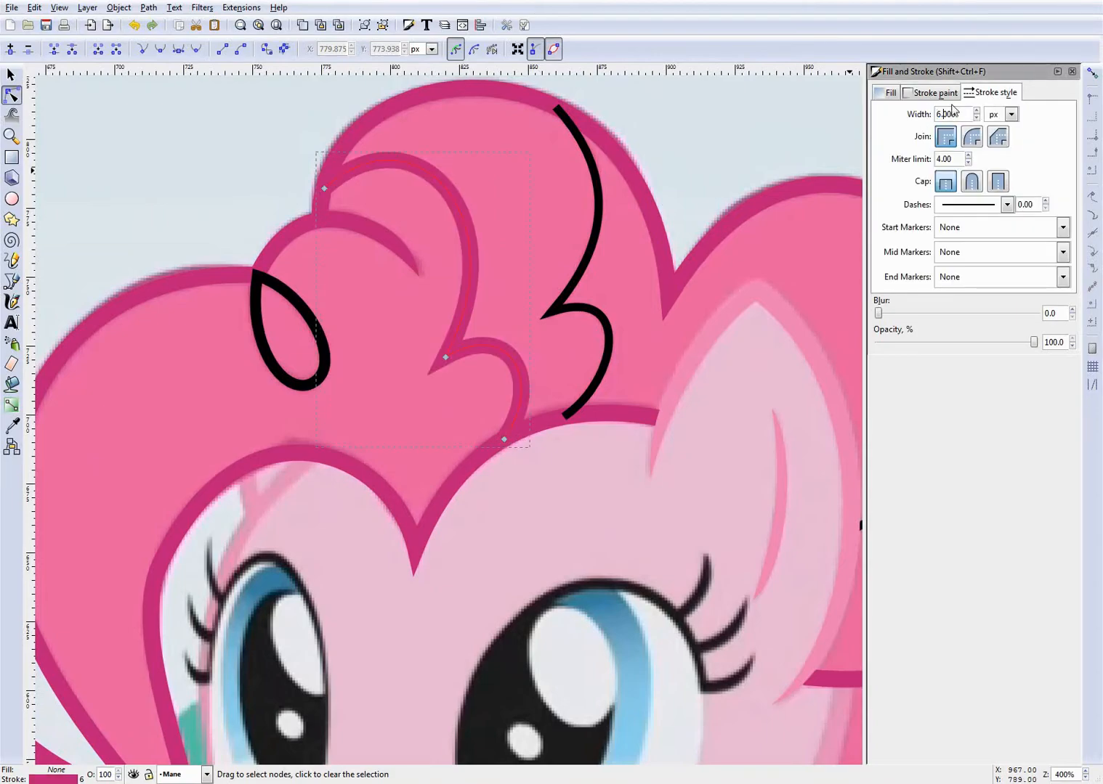
type("3")
key("Return")
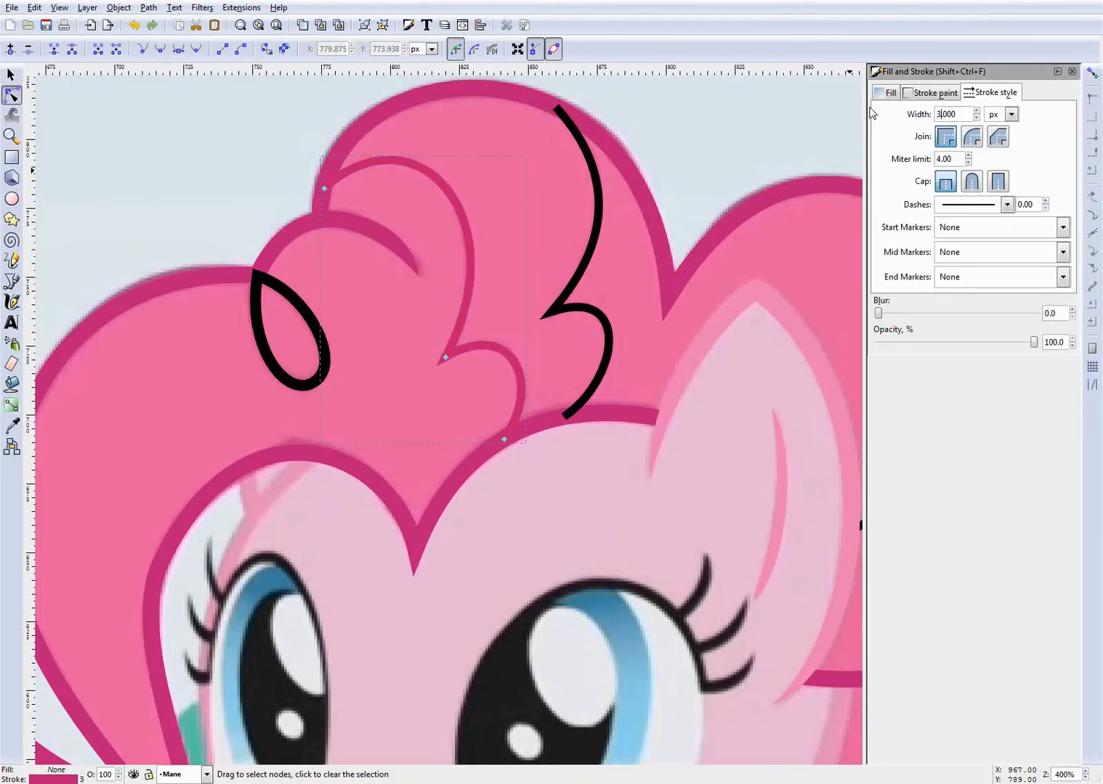
- Paste the thin magenta strand style onto the second inner strand and the strand behind the ear
left_click(595, 234)
key("ctrl+shift+v")
scroll(440, 328, "down", 2)
scroll(645, 371, "up", 1)
left_click(720, 375)
left_click(713, 371)
key("ctrl+shift+v")
- Copy the strand's stroke colour code be1d77, apply it to the forelock loop's stroke, deselect it and review the whole recoloured mane
scroll(539, 355, "down", 2)
scroll(335, 315, "up", 3)
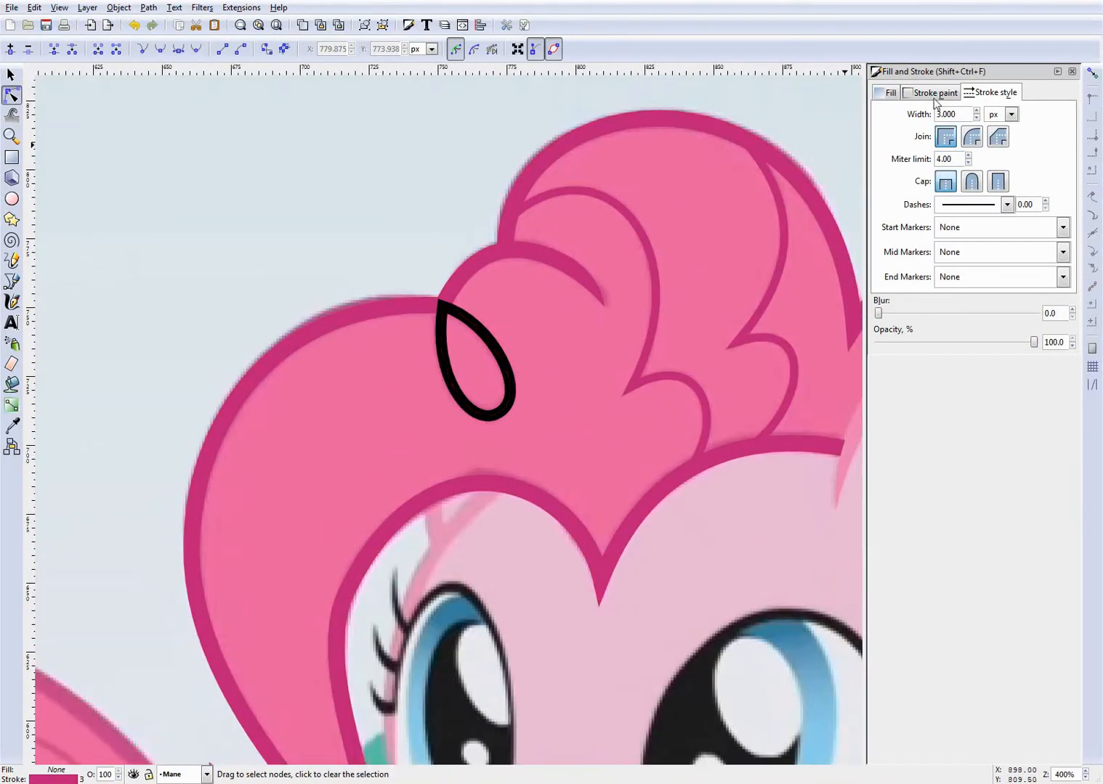
left_click(932, 92)
double_click(1043, 281)
key("ctrl+c")
left_click(496, 351)
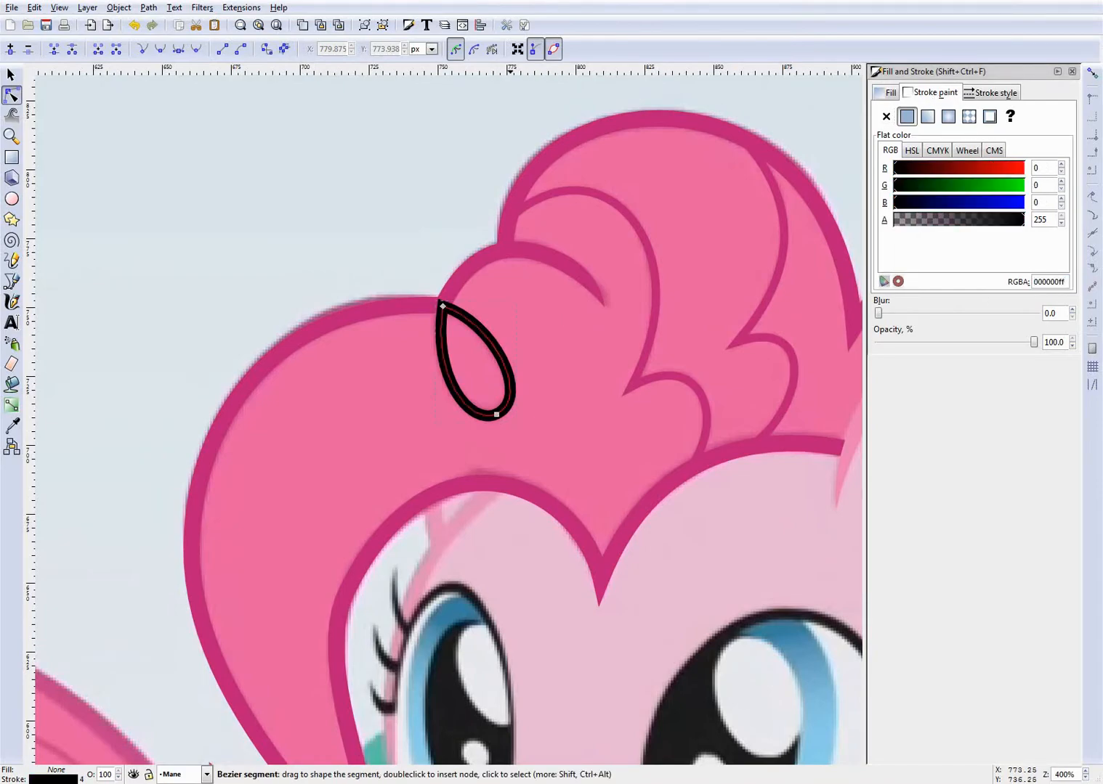
double_click(1052, 281)
key("ctrl+v")
left_click(374, 194)
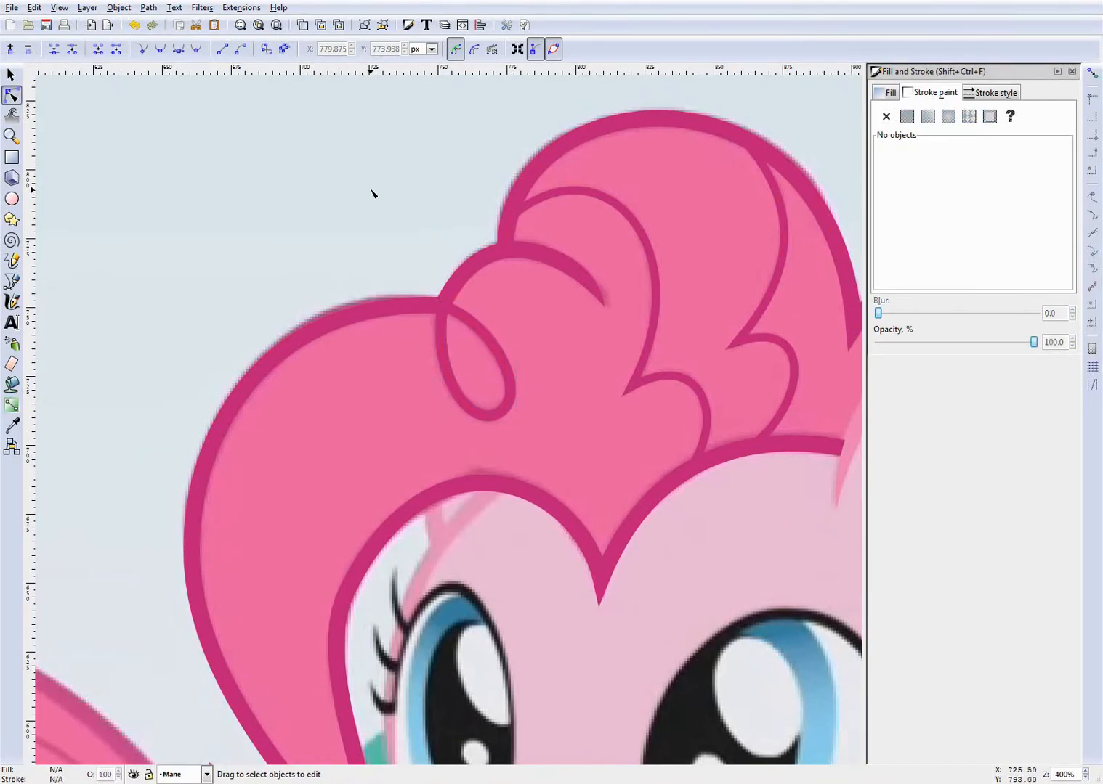
scroll(372, 193, "down", 4)
scroll(370, 192, "up", 2)
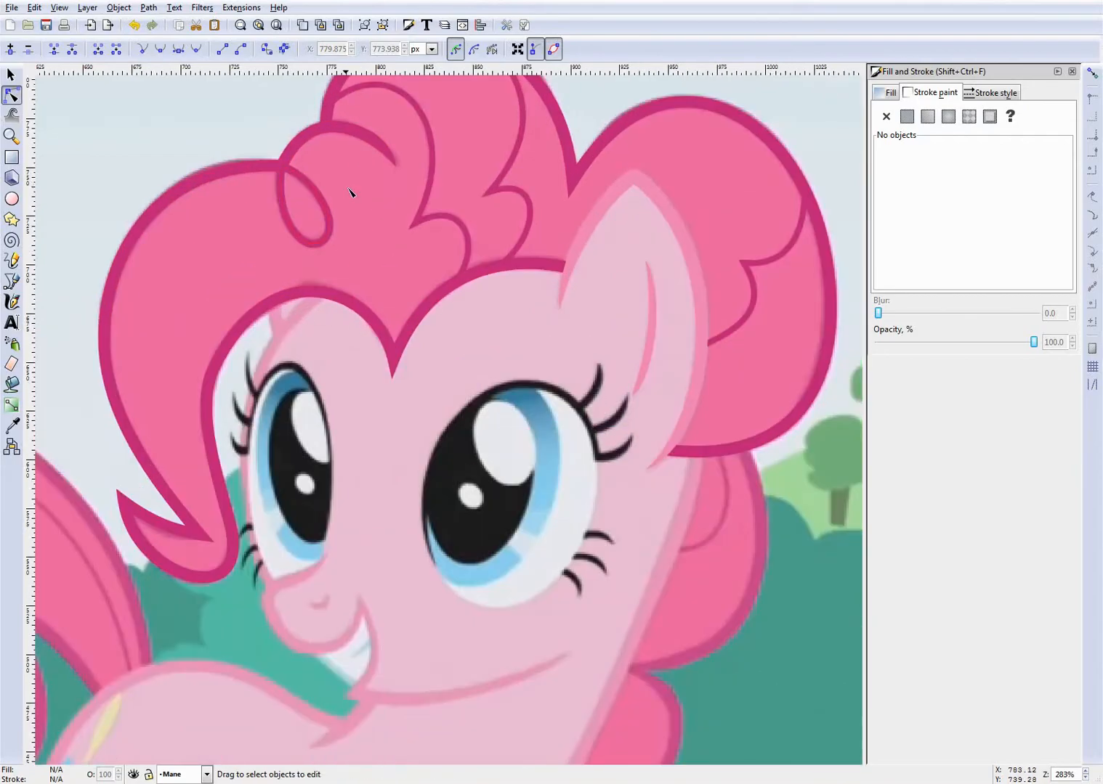
scroll(350, 192, "up", 1)
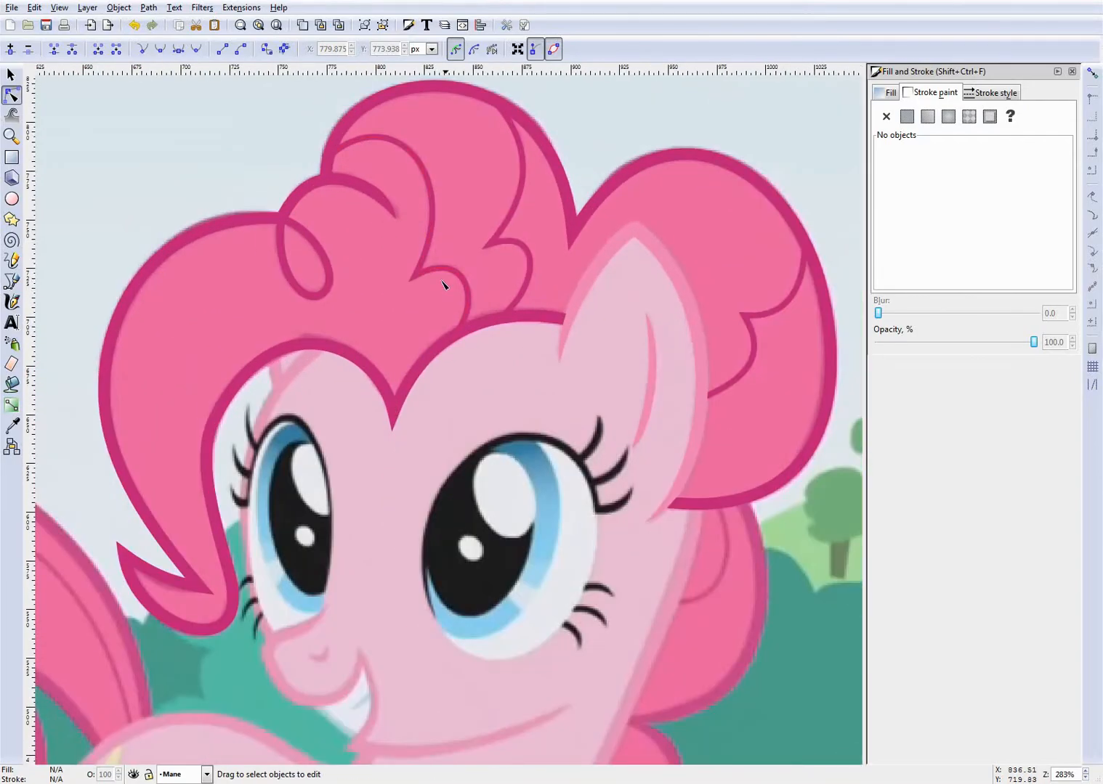
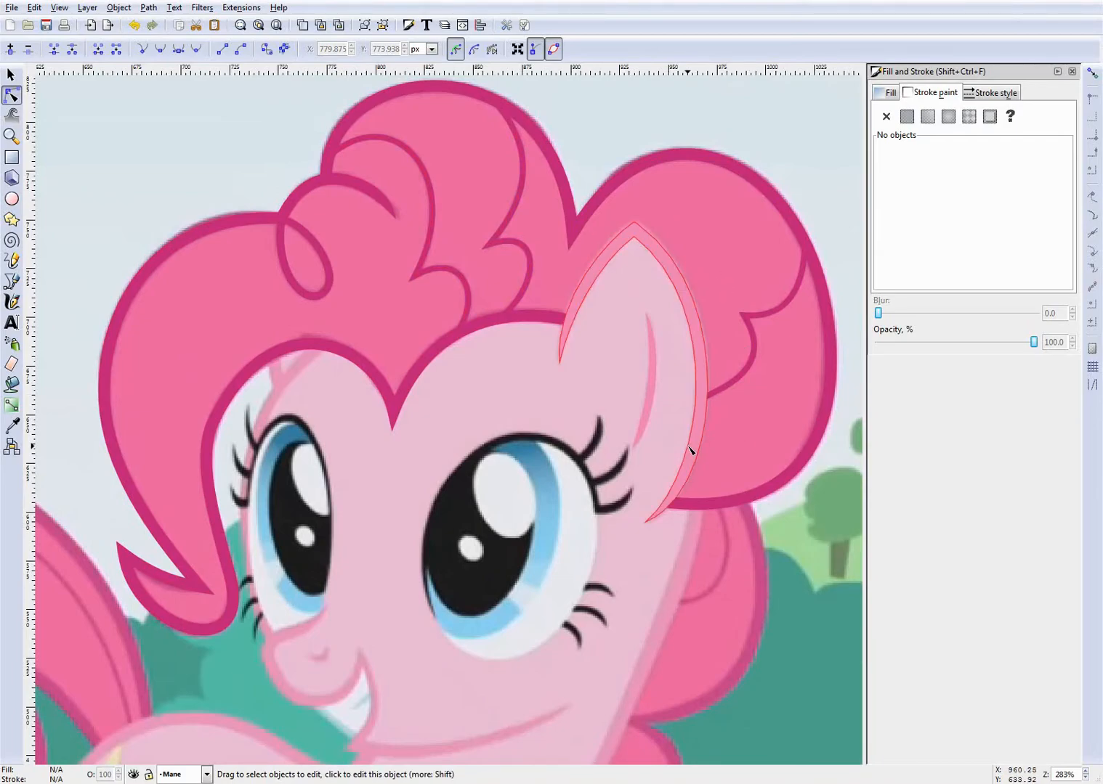
- Start a rough straight-sided mane fill path from the ear's front base through the fringe point, forelock tip and loop to the upper curl
scroll(690, 448, "down", 2)
scroll(677, 451, "up", 1)
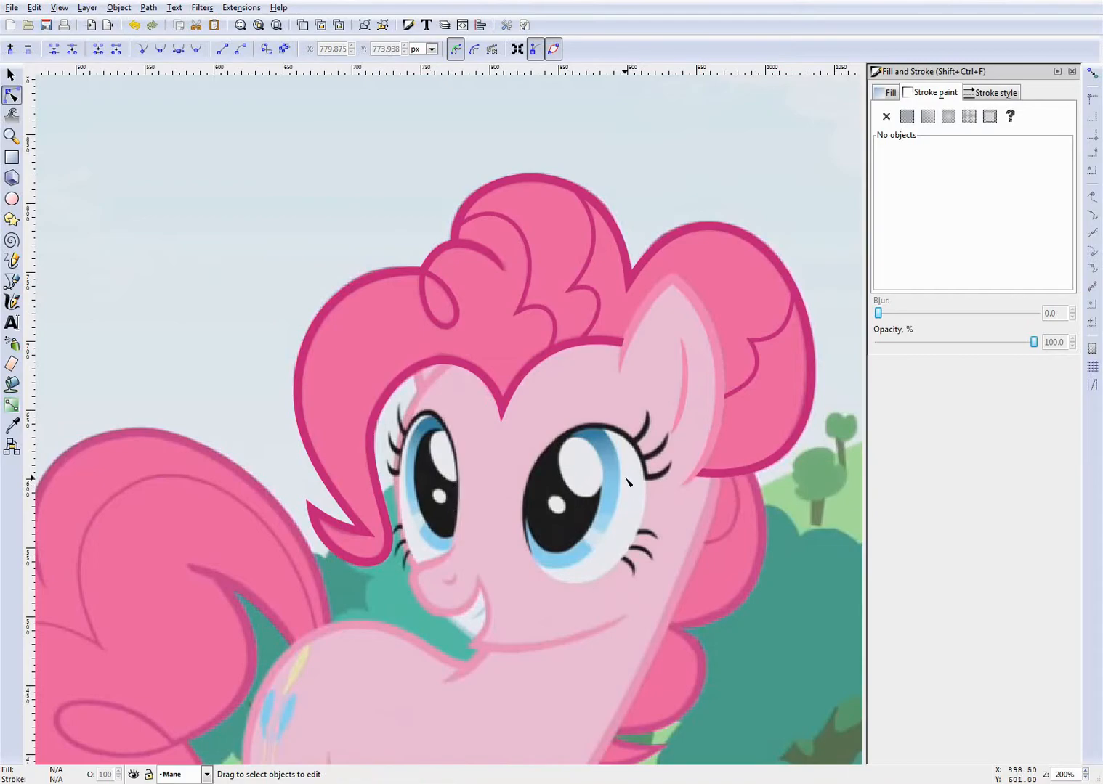
scroll(614, 353, "up", 1)
key("b")
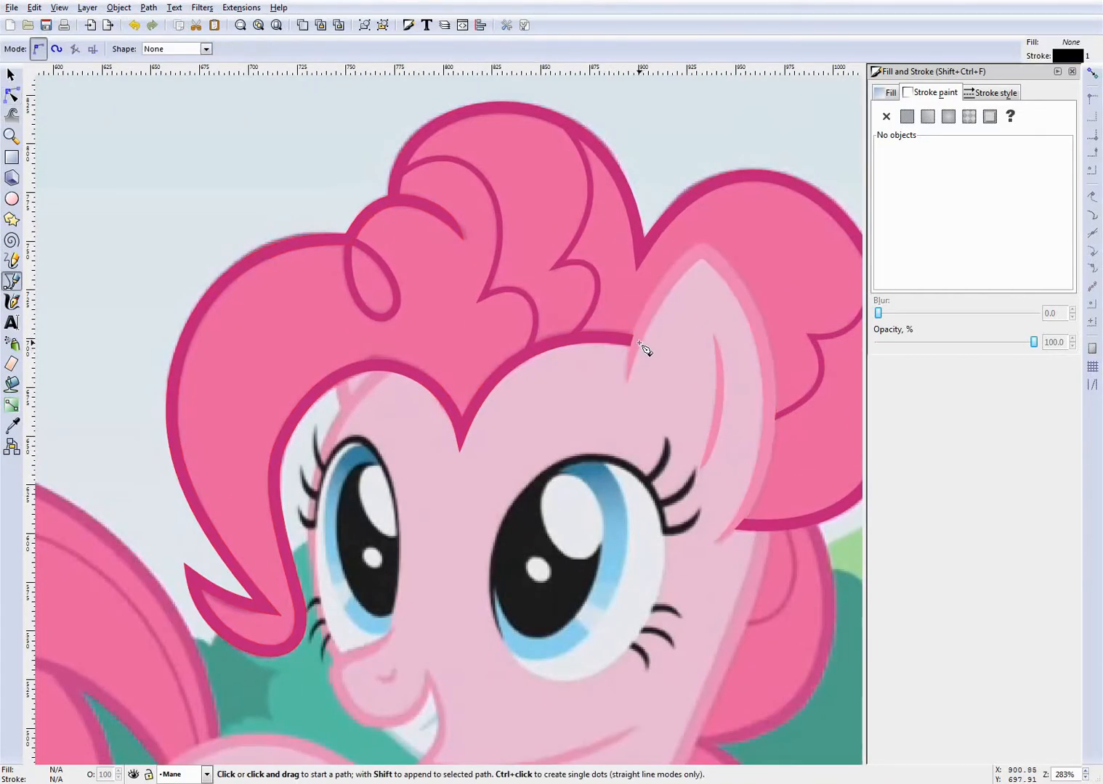
left_click(637, 341)
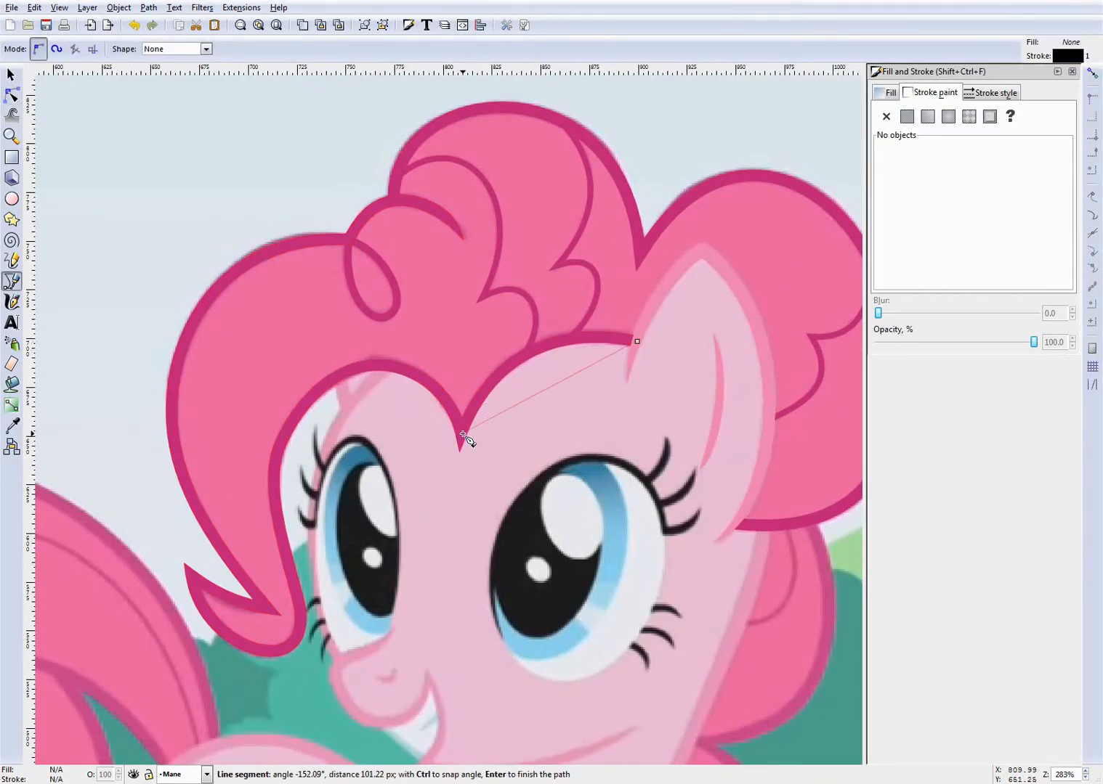
left_click(193, 577)
left_click(263, 603)
left_click(346, 244)
left_click(406, 179)
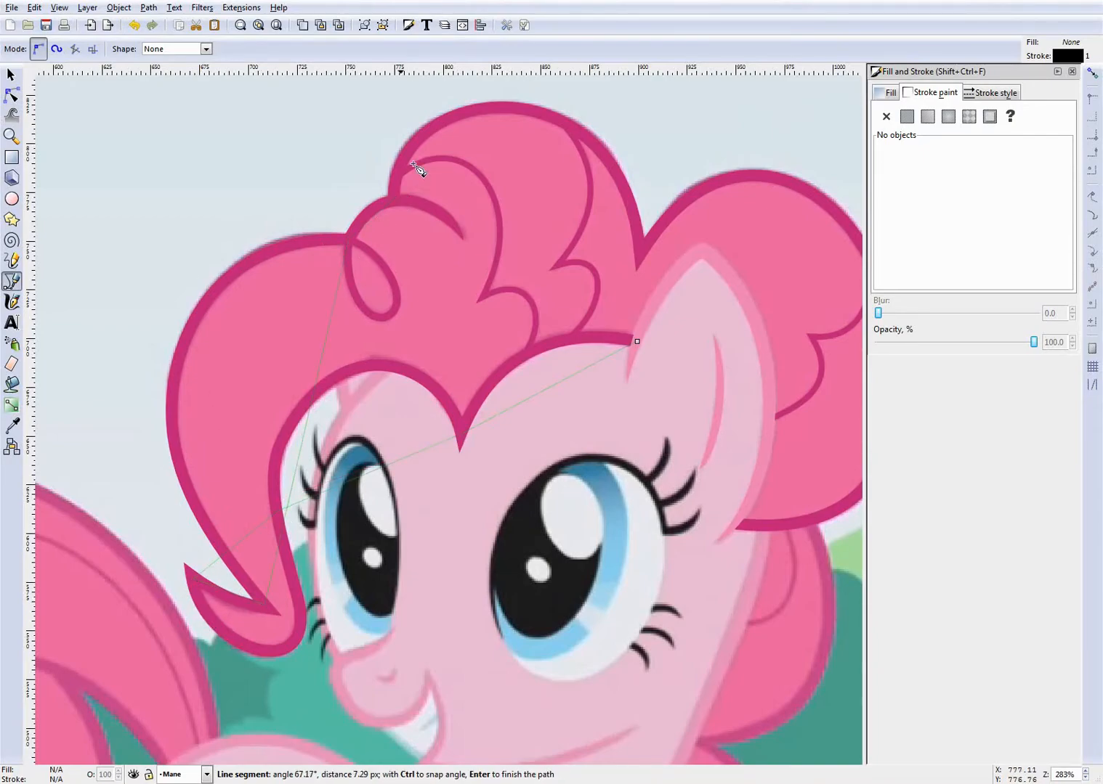
- Continue the mane fill path around the rear curl, below the ear and over the ear tip, closing it at its starting point
scroll(641, 350, "down", 2)
scroll(783, 343, "up", 2)
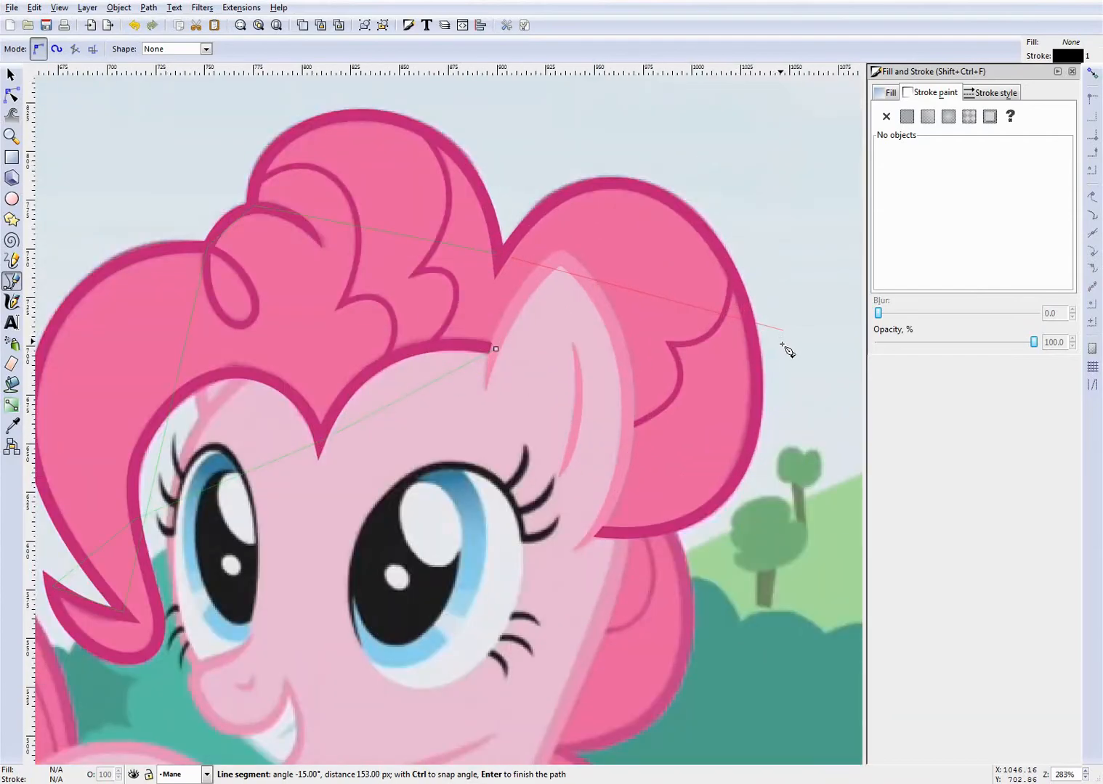
left_click(749, 352)
left_click(598, 533)
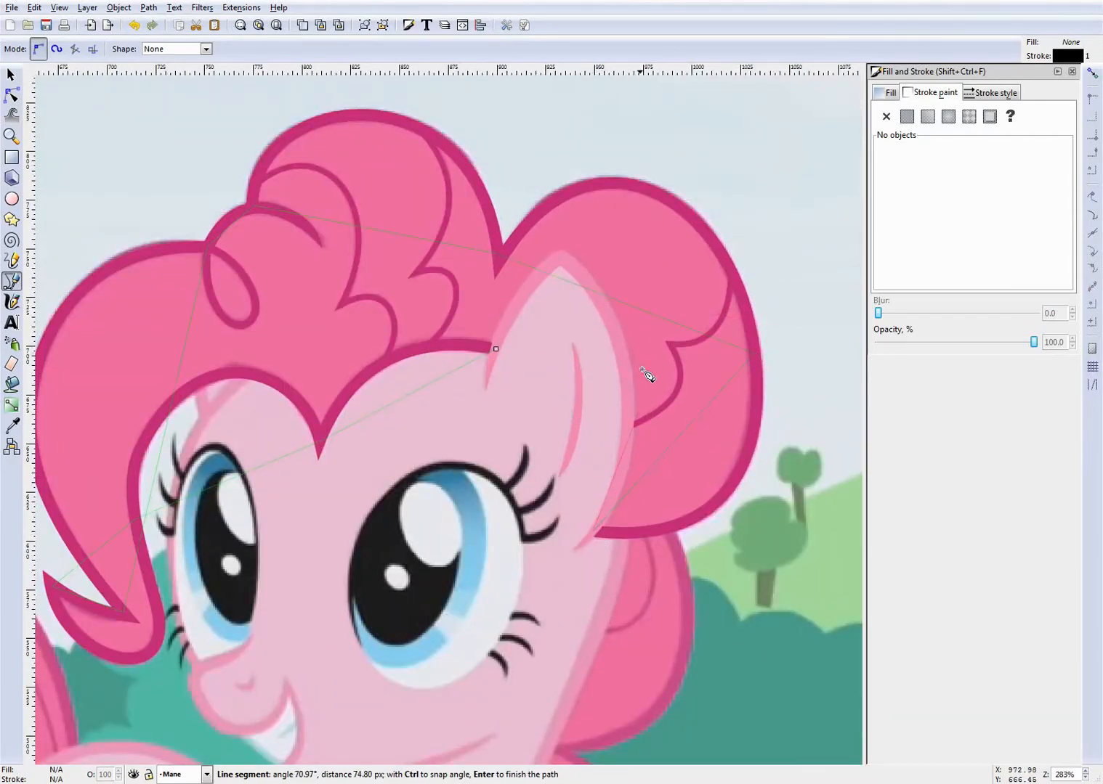
left_click(560, 267)
left_click(497, 349)
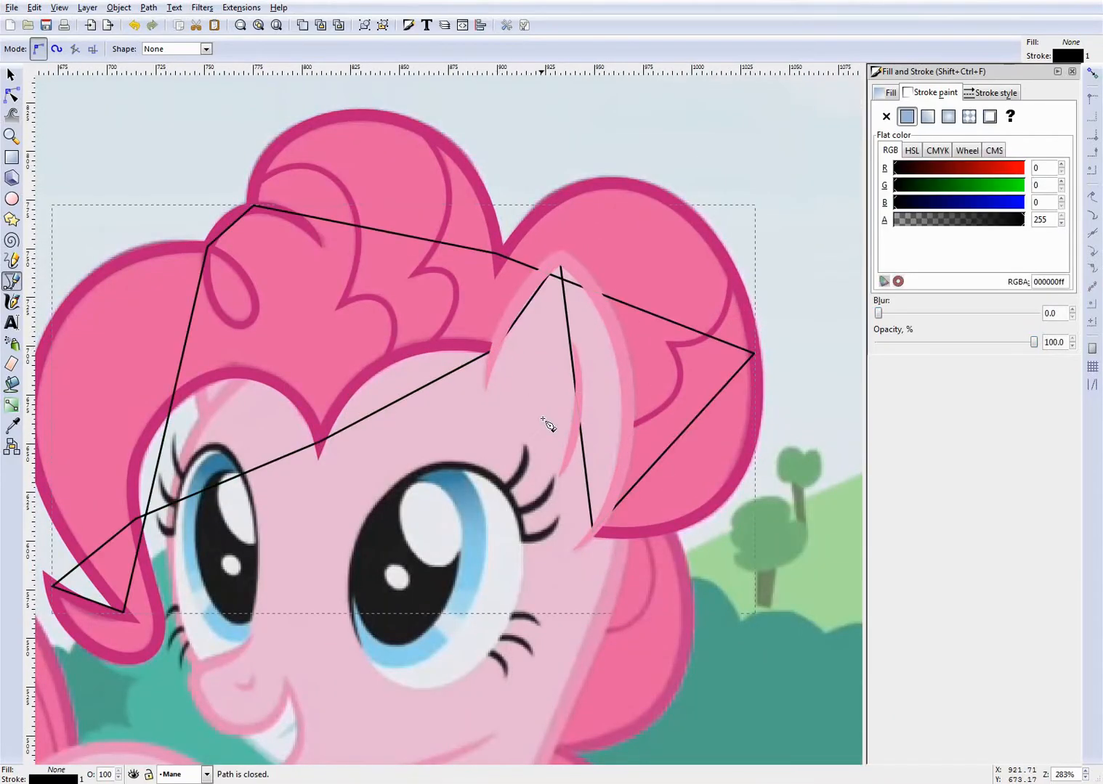
scroll(429, 303, "down", 1)
scroll(241, 218, "up", 1)
- Switch to node editing on the closed mane path and give it a flat colour fill
key("n")
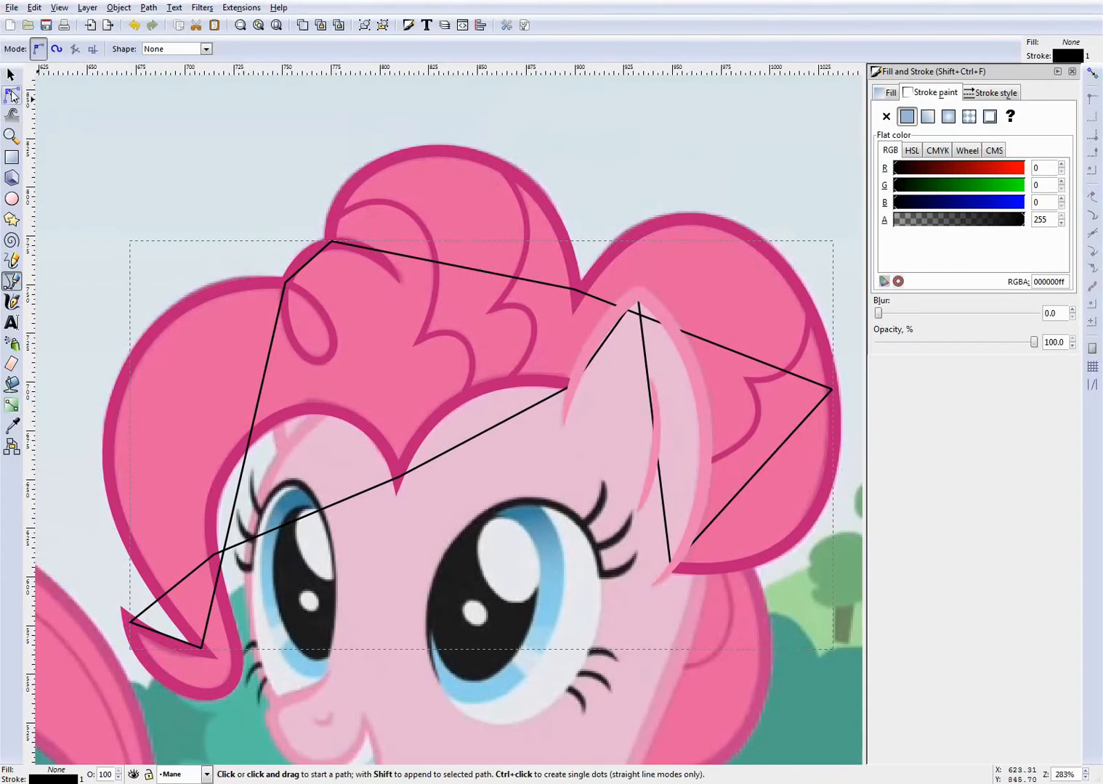
scroll(526, 477, "down", 2)
scroll(523, 474, "up", 4)
scroll(479, 414, "down", 3)
scroll(273, 262, "up", 2)
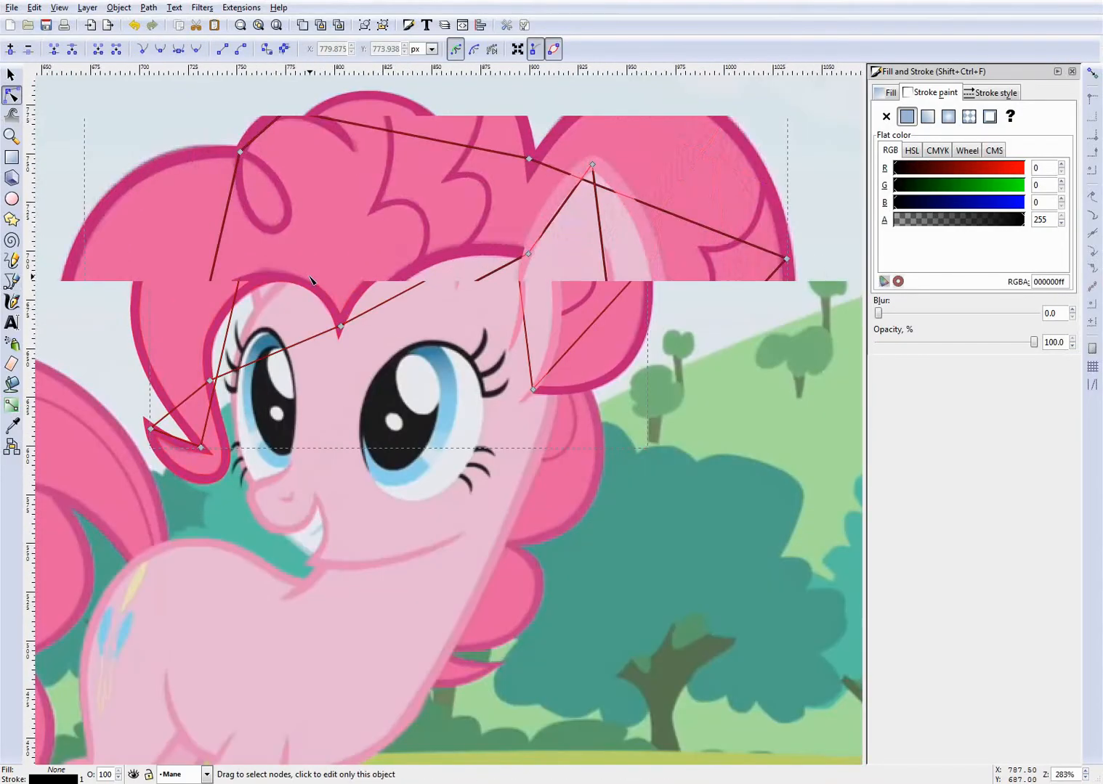
scroll(273, 256, "down", 2)
scroll(135, 231, "up", 1)
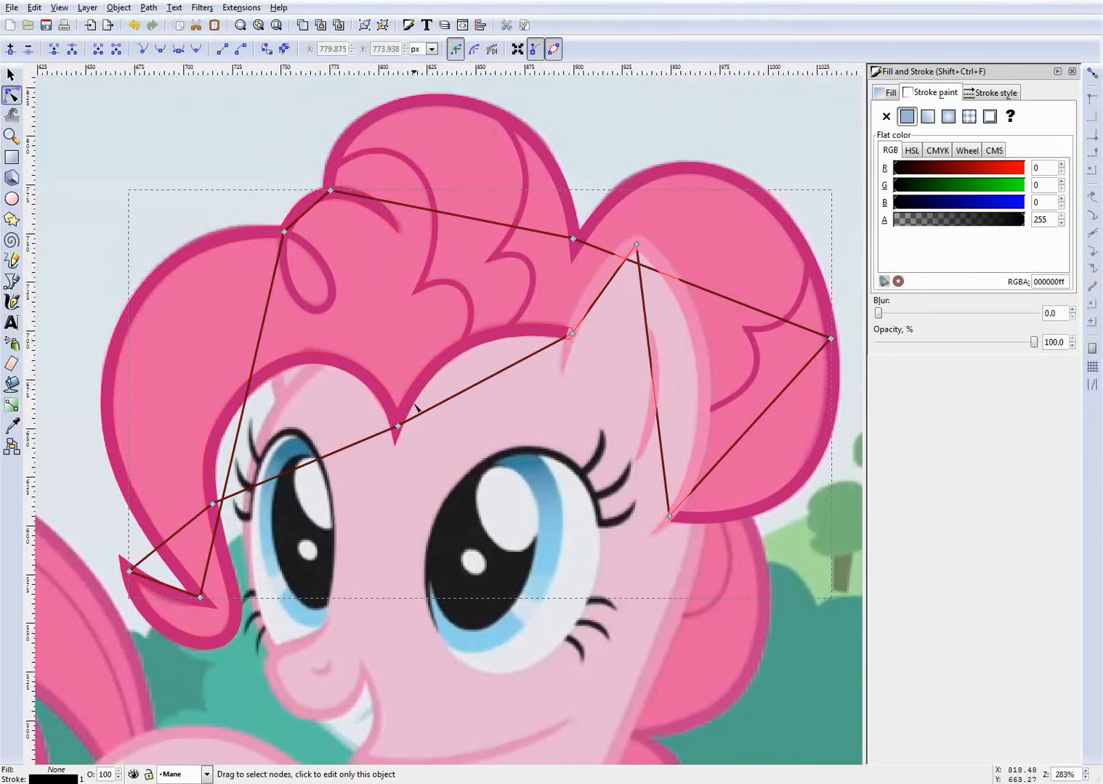
left_click(898, 93)
left_click(907, 116)
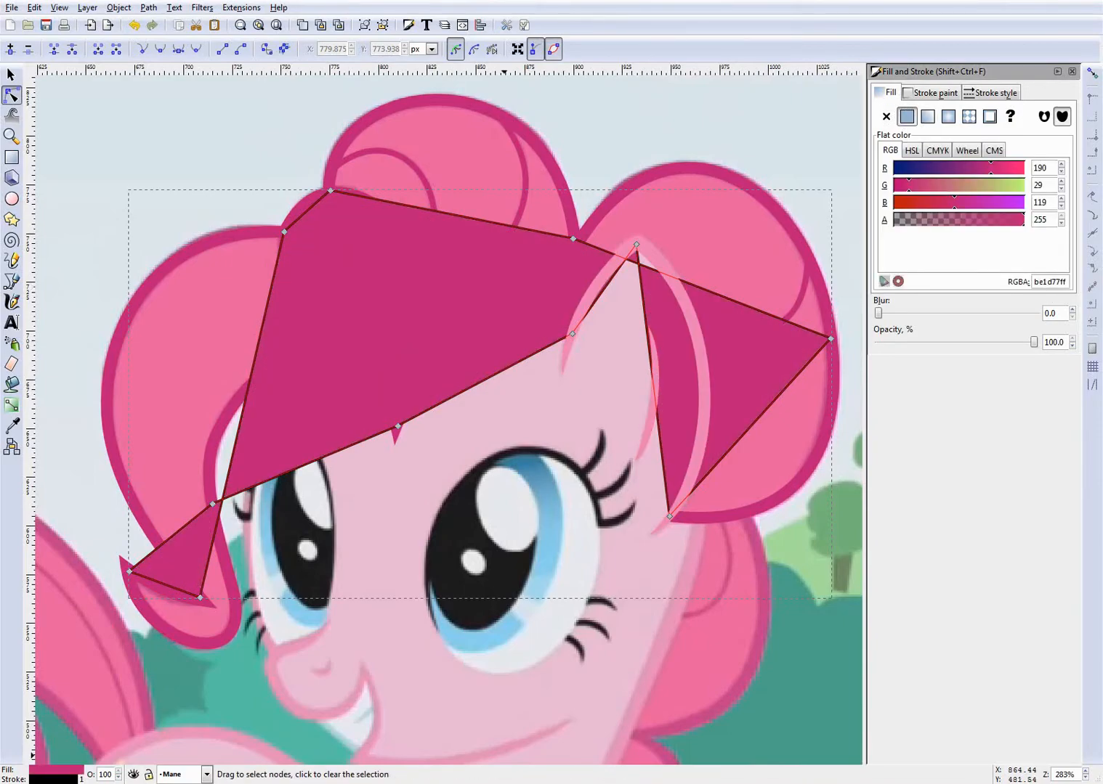
- Look up the hair fill code in the PDF colour guide, set the mane shape's fill to ed458b, deselect it and save
key("alt+Tab")
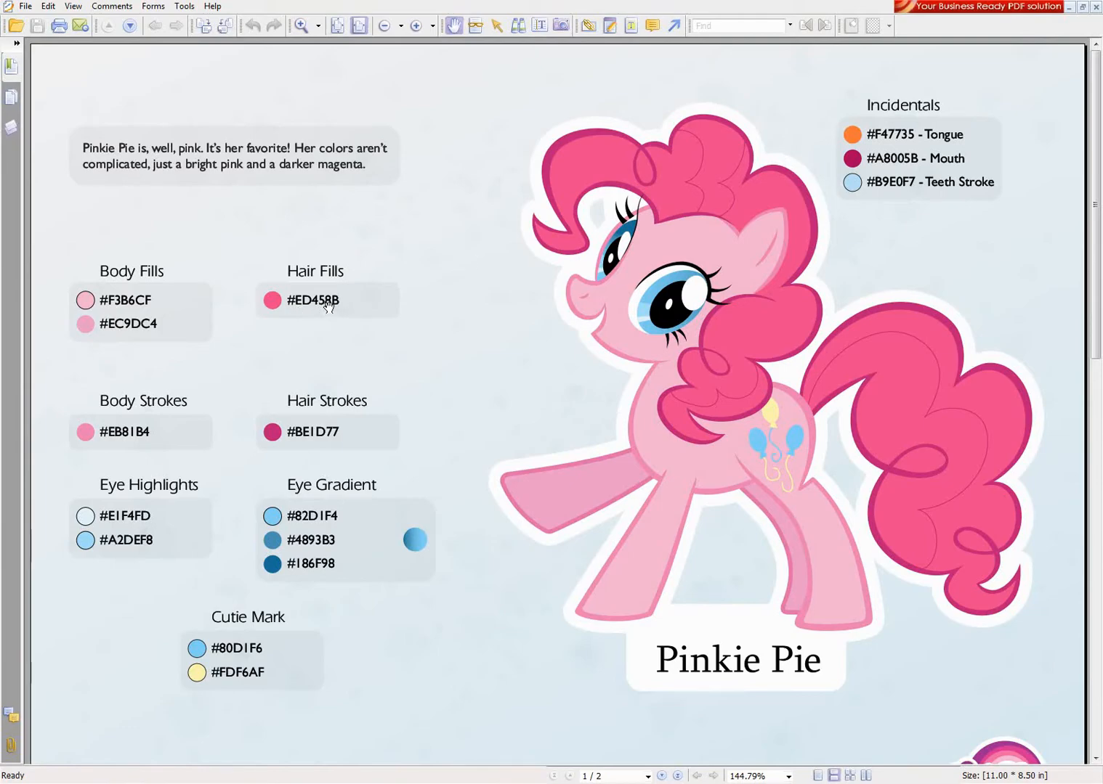
key("alt+Tab")
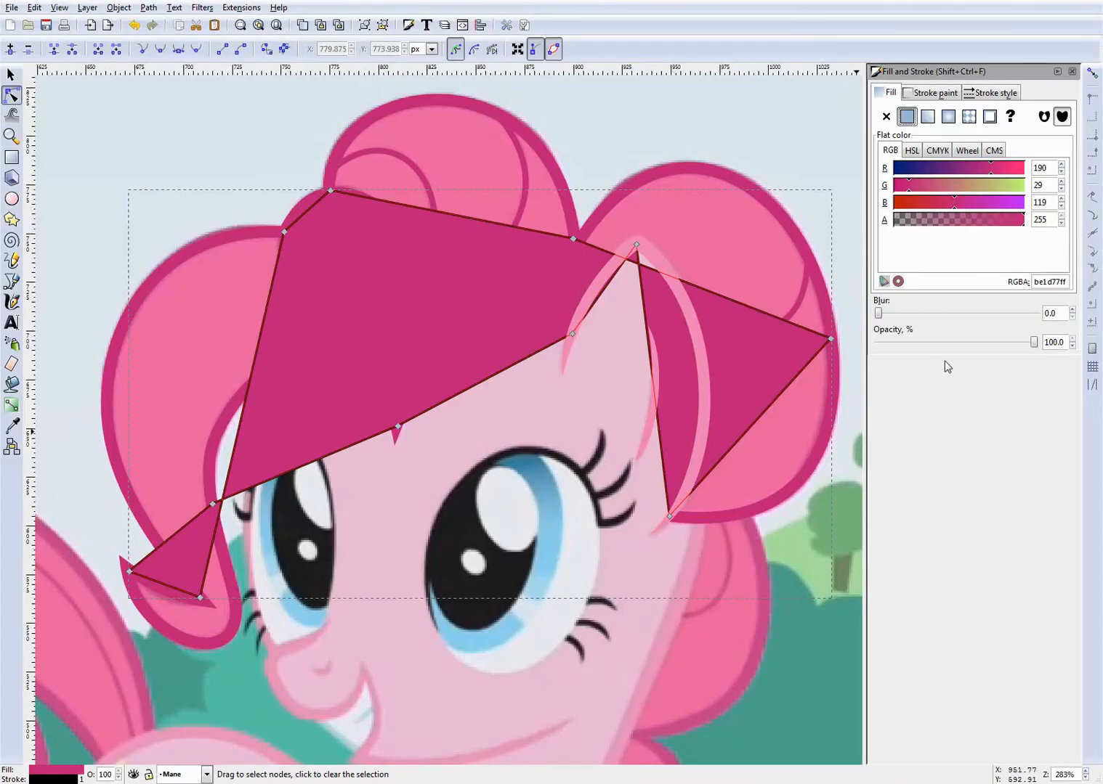
double_click(1060, 282)
type("ed4ff")
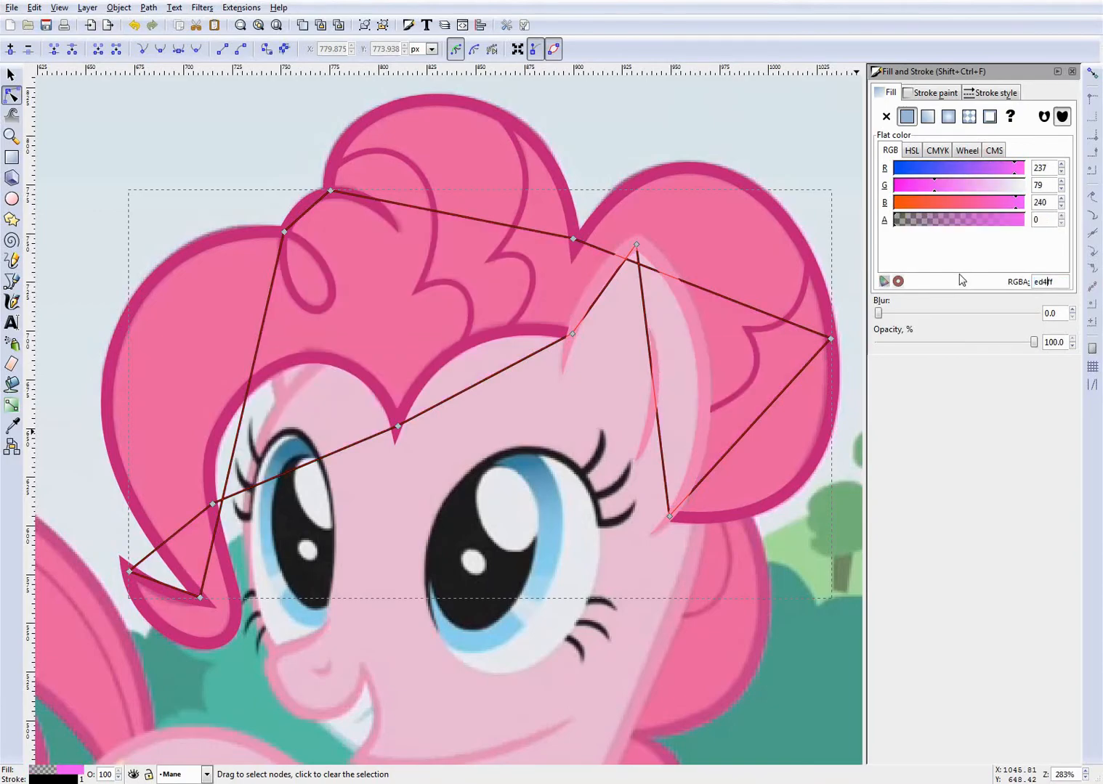
key("Return")
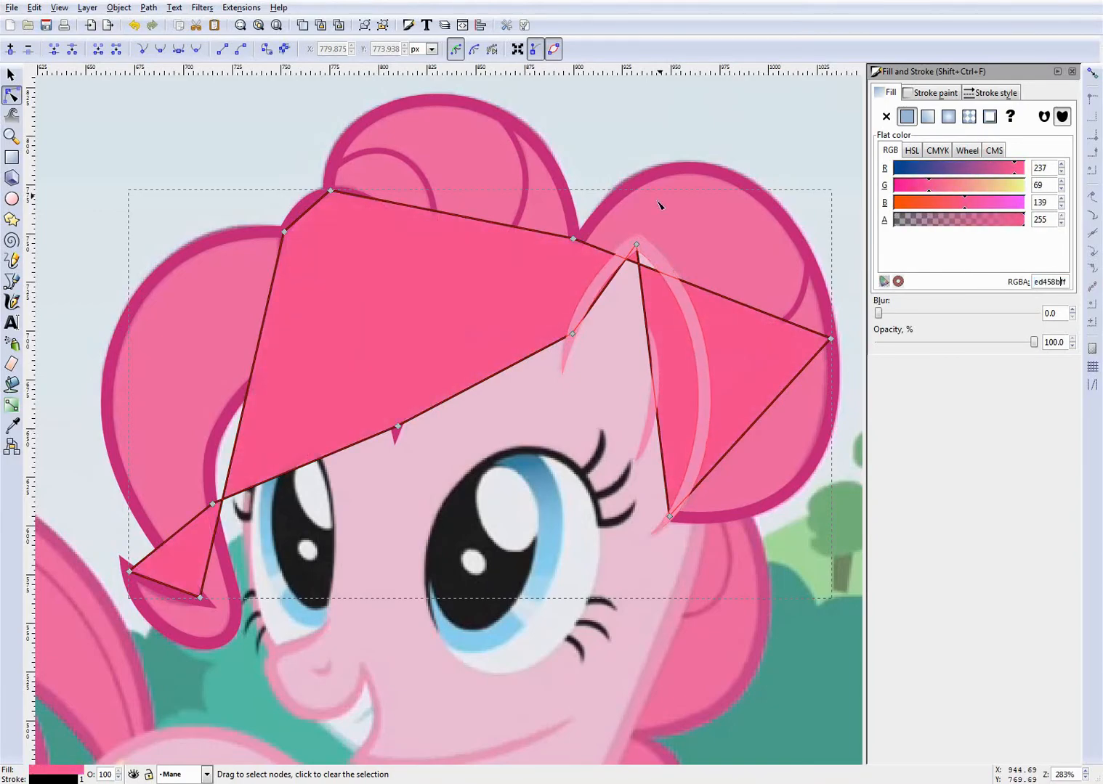
left_click(626, 123)
key("ctrl+s")
- Select the pink mane shape, lower it to the bottom beneath the mane lines and save the document
scroll(569, 188, "down", 1)
scroll(463, 334, "up", 1)
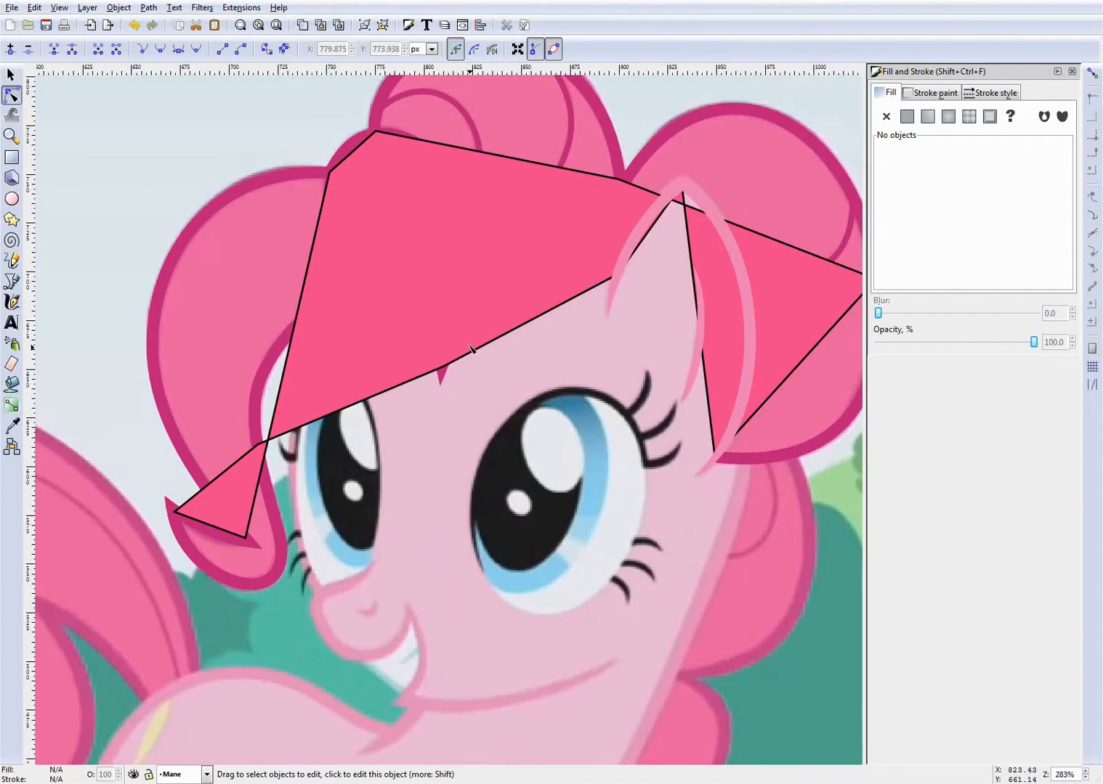
left_click(468, 344)
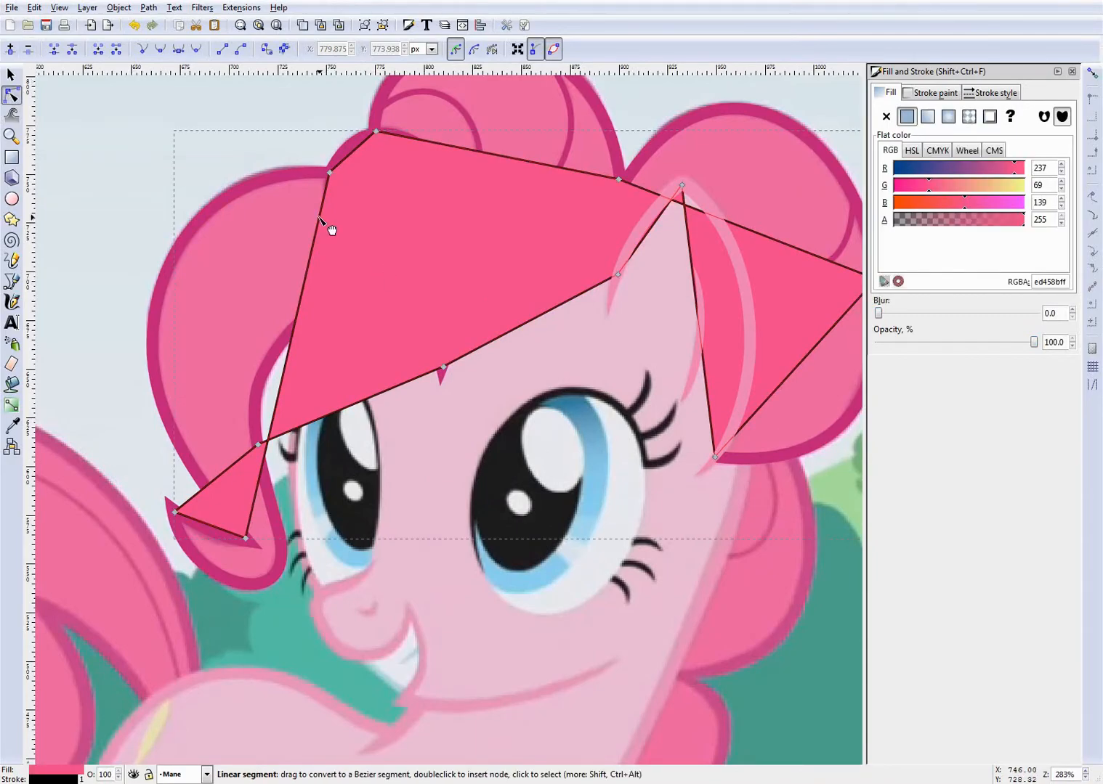
scroll(403, 299, "down", 1)
scroll(404, 300, "up", 1)
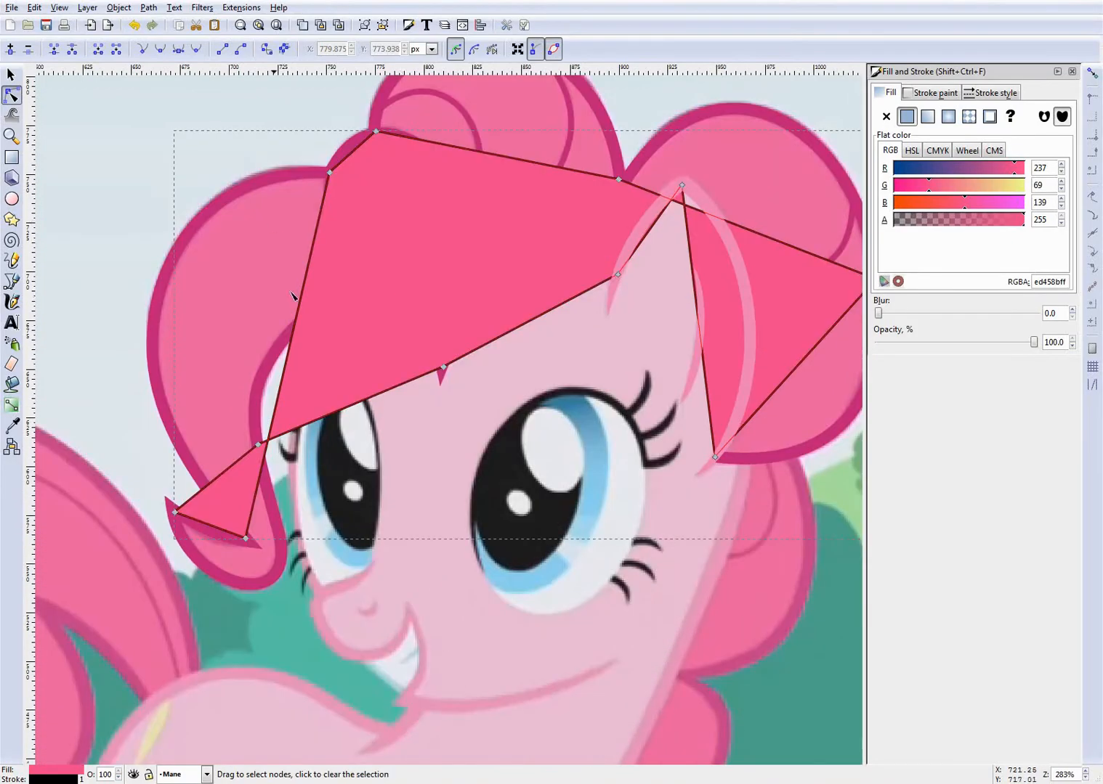
left_click(88, 8)
mouse_move(118, 9)
mouse_move(97, 13)
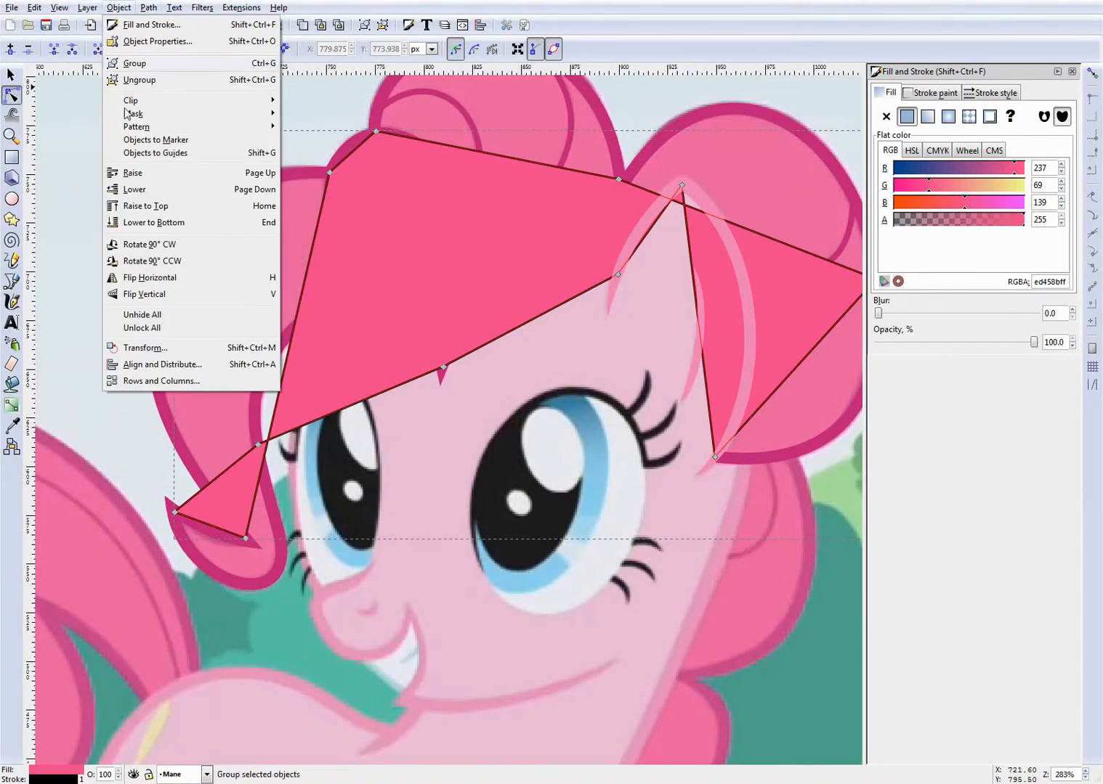
left_click(173, 233)
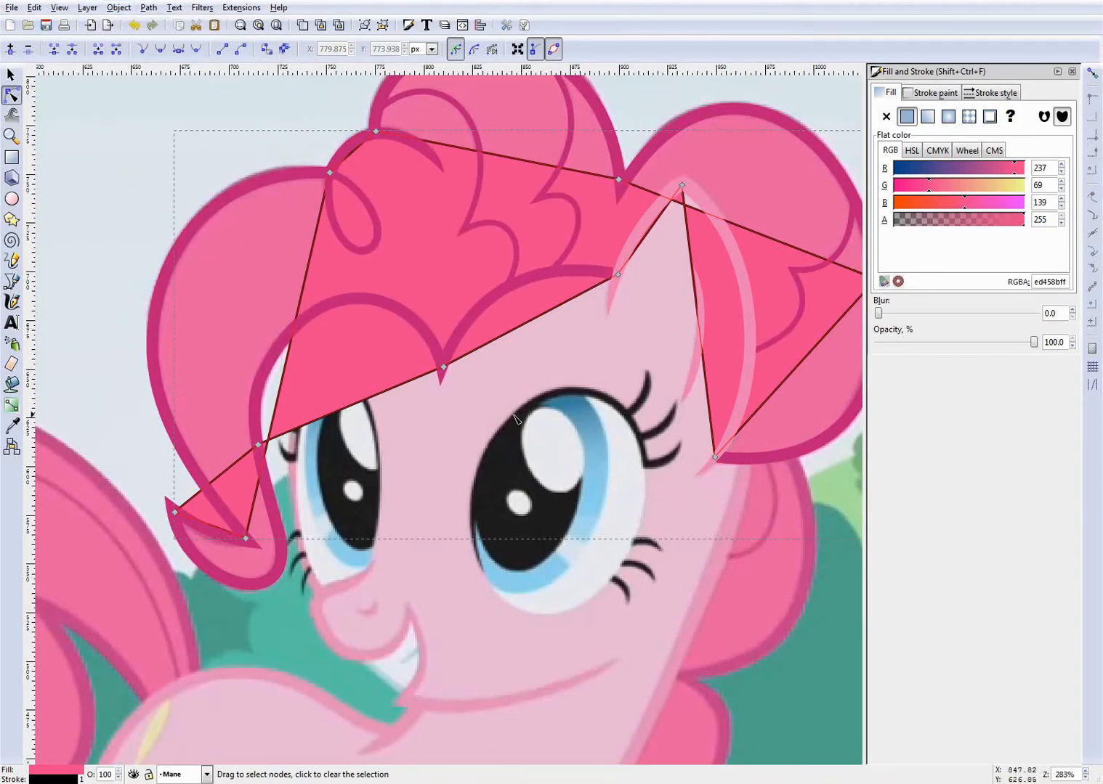
scroll(513, 418, "down", 2)
scroll(514, 418, "up", 2)
key("ctrl+s")
- Bend the fill's fringe edges, from the ear to the fringe point and on to the forelock's inner side, along the outline
scroll(563, 366, "up", 2)
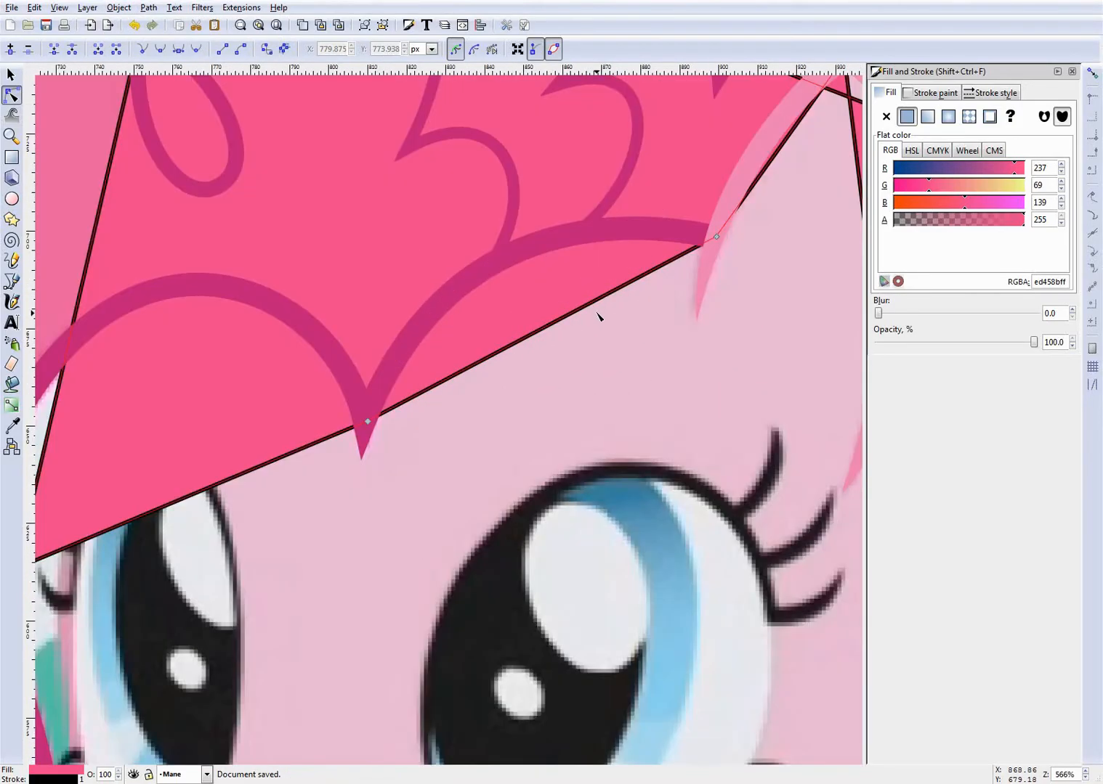
scroll(590, 316, "down", 2)
scroll(585, 340, "up", 2)
left_click_drag(537, 478, 518, 394)
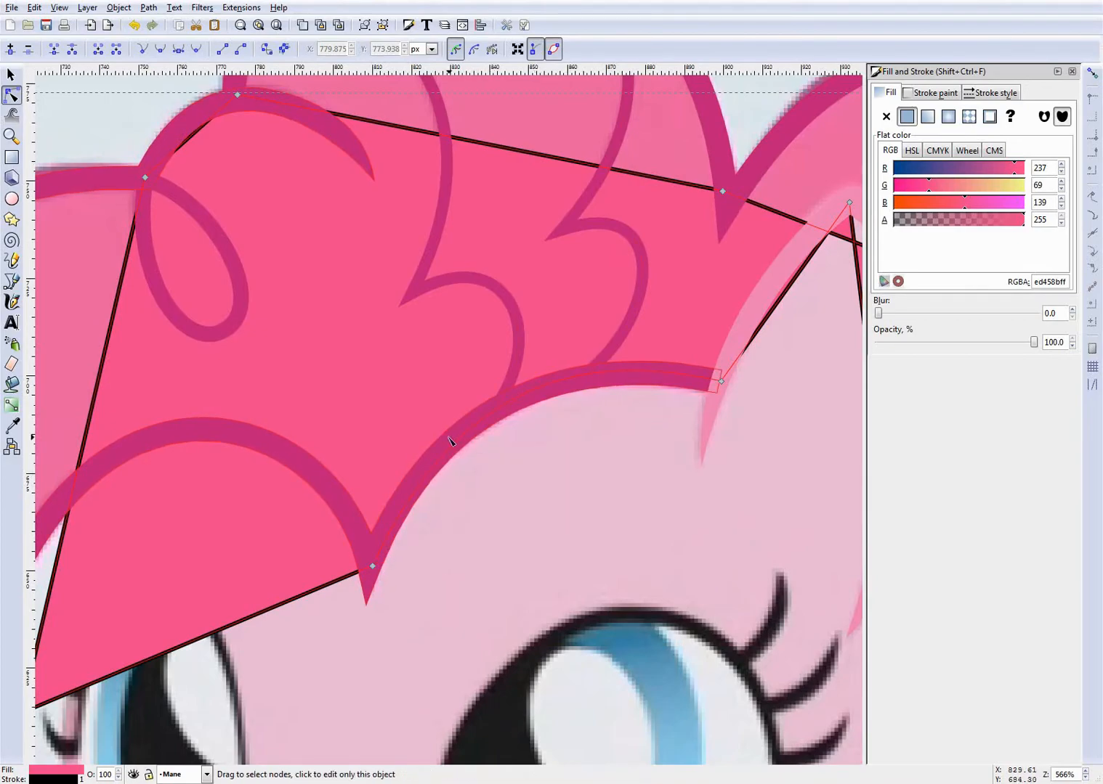
scroll(446, 448, "down", 2)
scroll(438, 554, "up", 2)
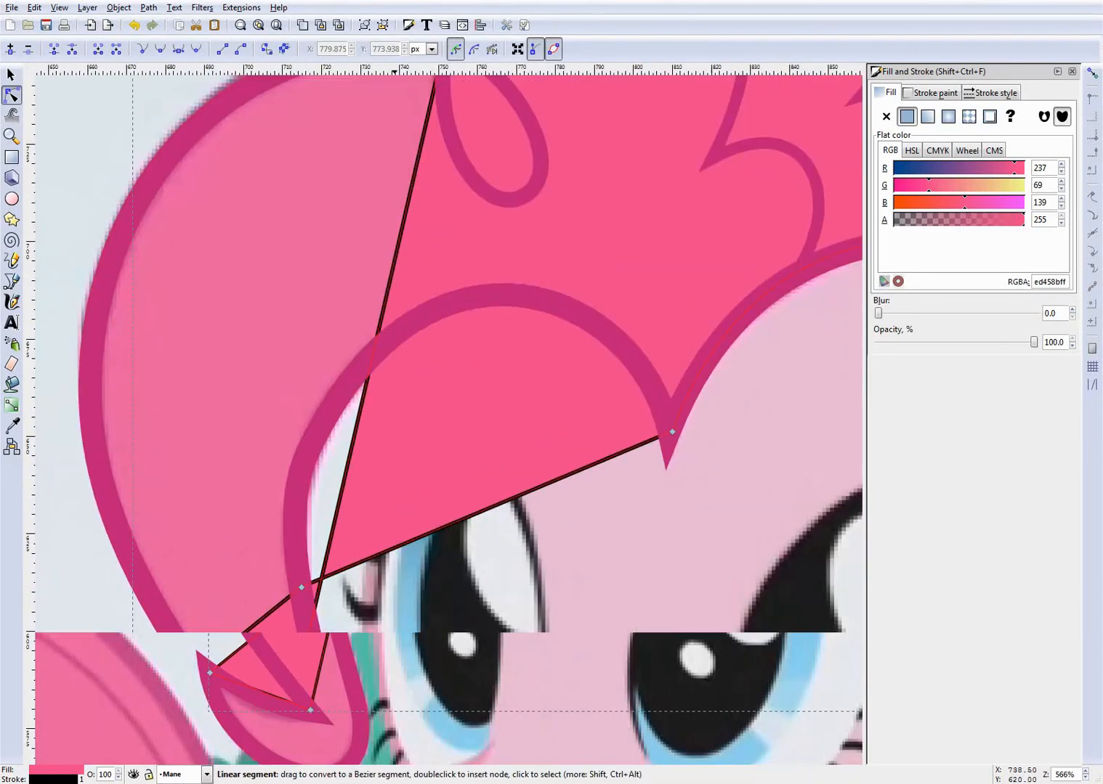
left_click_drag(480, 521, 424, 375)
left_click_drag(499, 373, 568, 318)
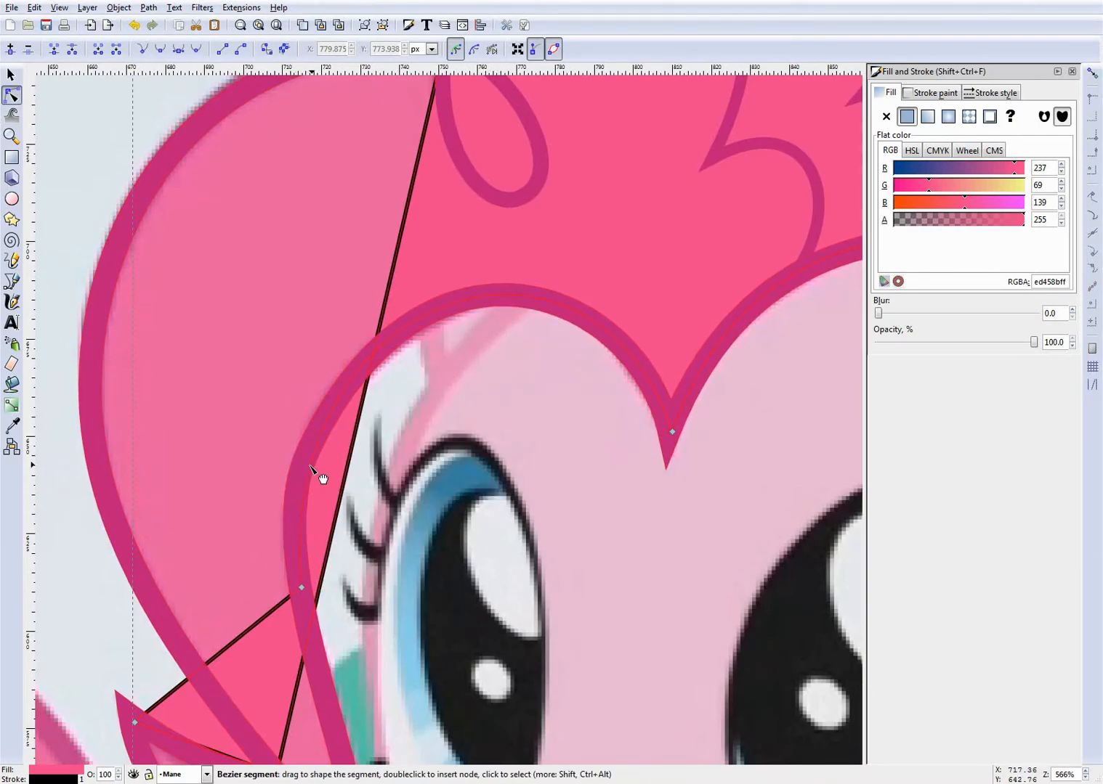
- Curve the fill's short edge between the forelock tip and the inner notch so it runs along the outline
scroll(312, 374, "down", 8)
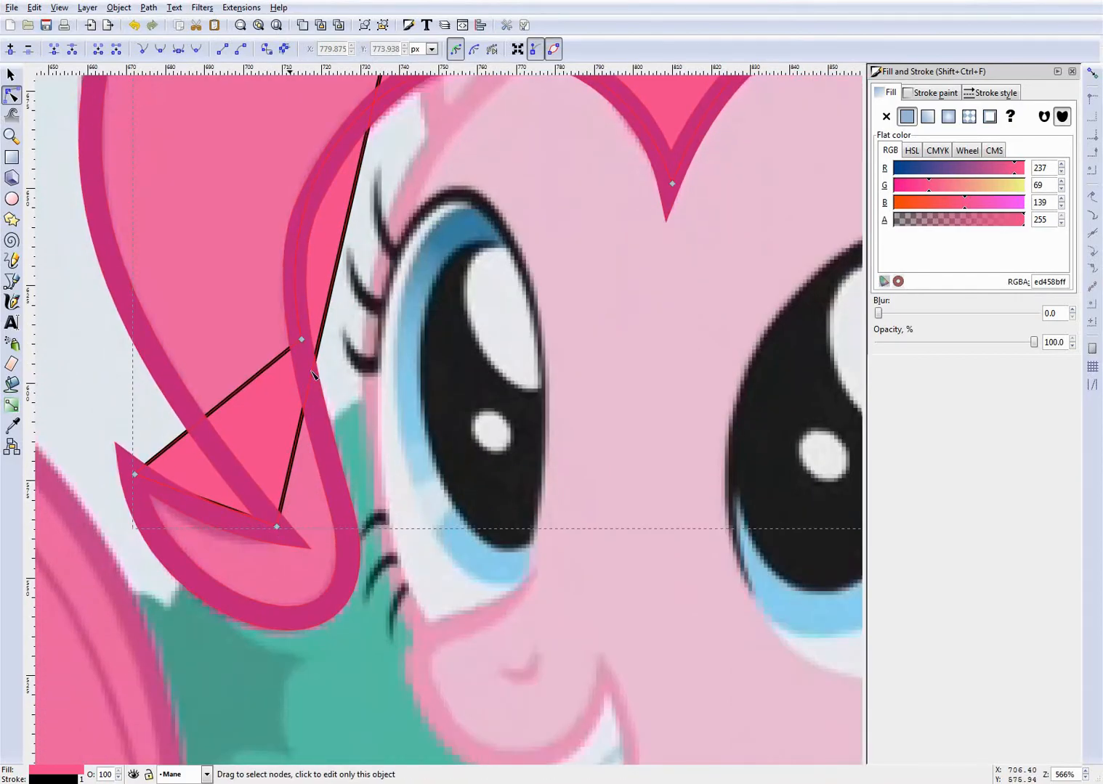
left_click_drag(66, 338, 209, 372)
mouse_move(374, 545)
left_mouse_down()
mouse_move(370, 589)
mouse_move(346, 623)
mouse_move(359, 522)
mouse_move(364, 565)
left_mouse_up()
- Bend the fill's outer forelock edge, from the inner notch up to the loop, outward along the outline
scroll(492, 266, "down", 2)
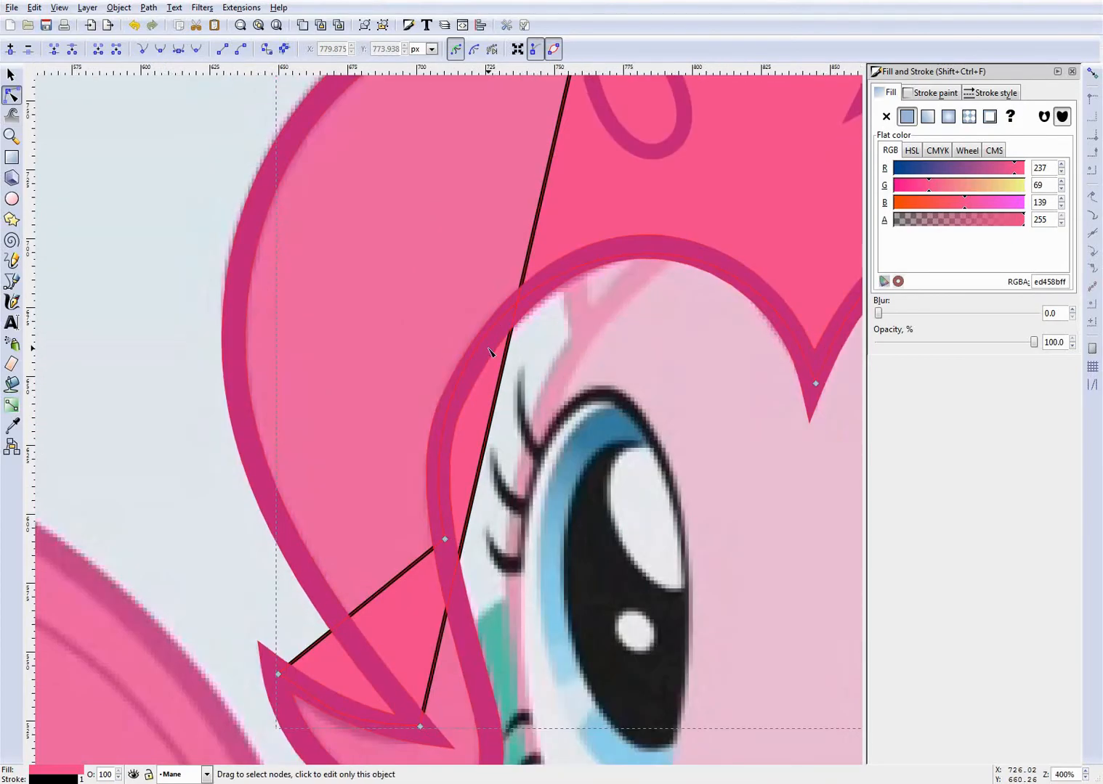
left_click_drag(507, 314, 376, 312)
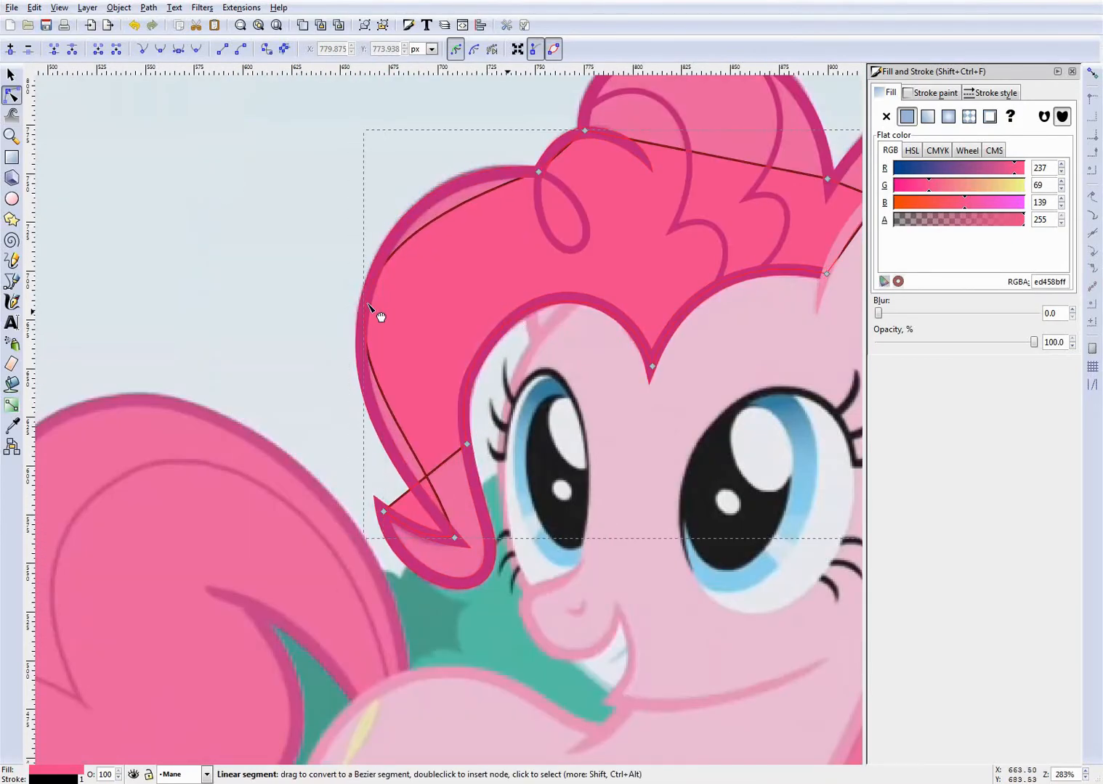
scroll(482, 207, "up", 2)
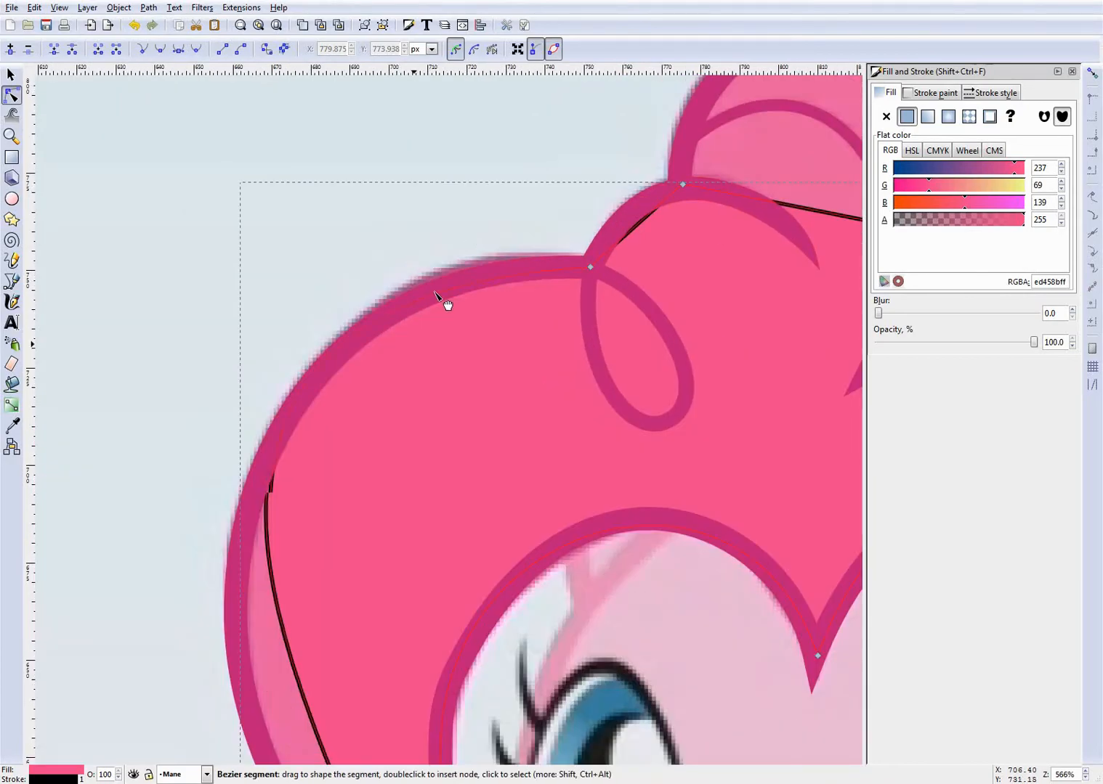
scroll(364, 442, "down", 8)
left_click_drag(305, 440, 280, 492)
scroll(354, 573, "down", 2)
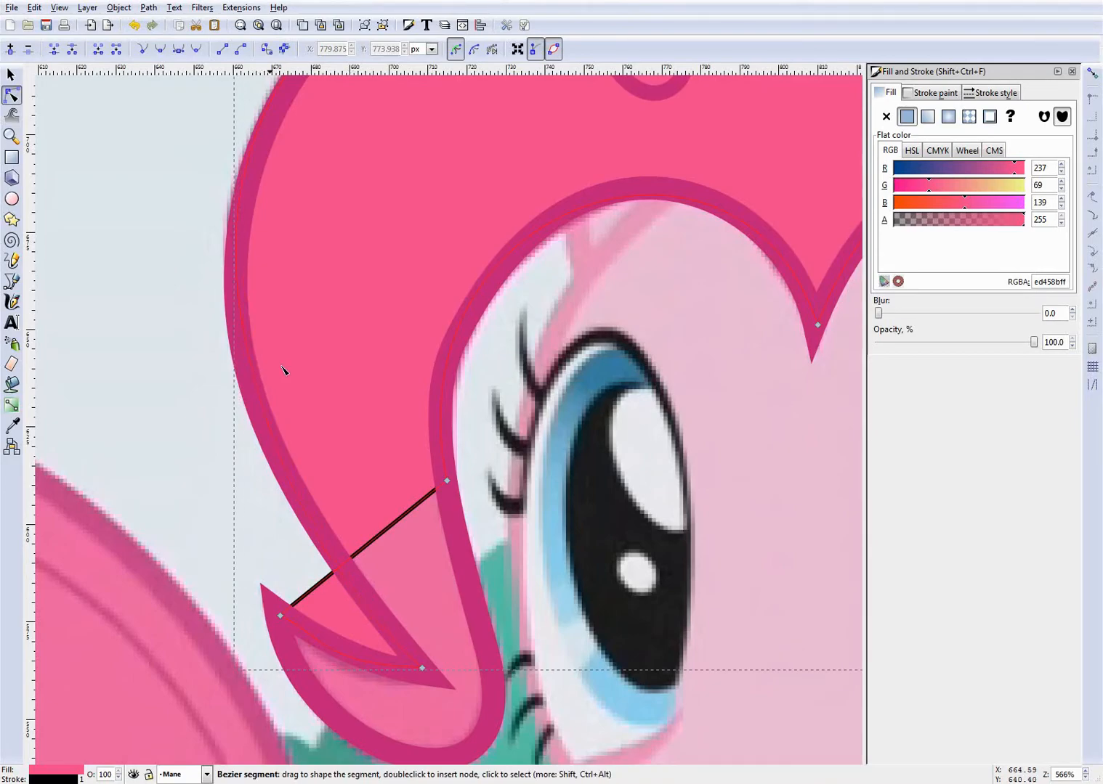
scroll(312, 363, "up", 10)
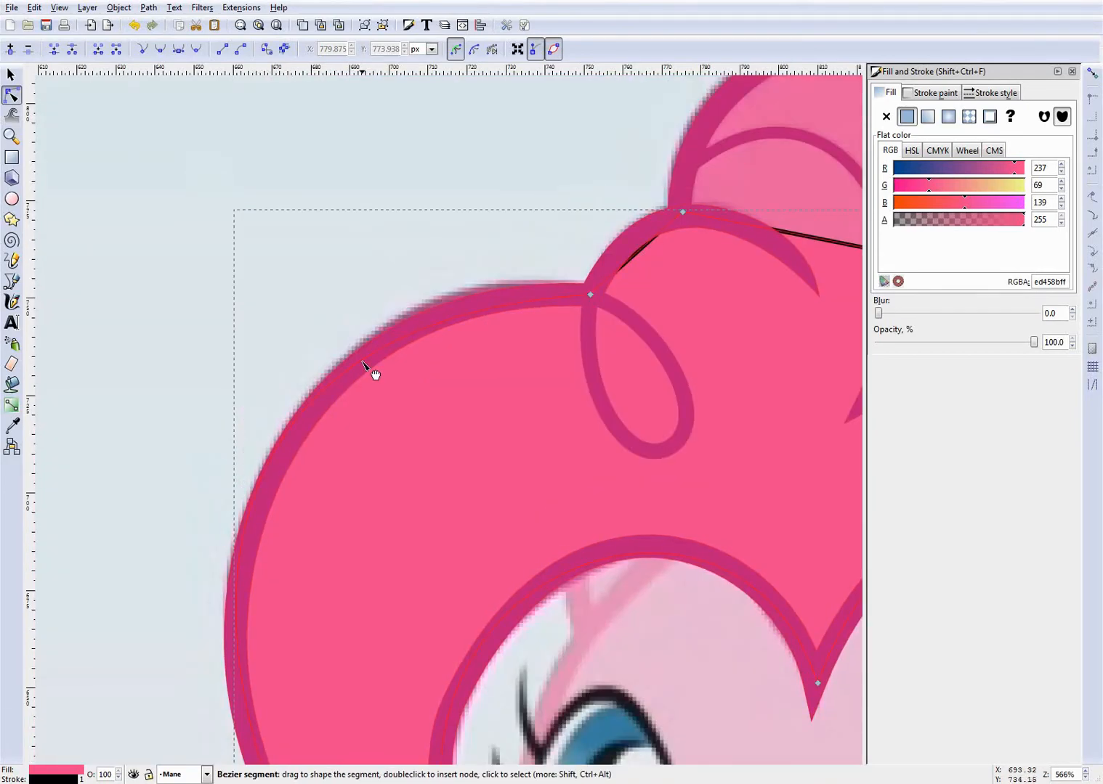
scroll(266, 541, "down", 5)
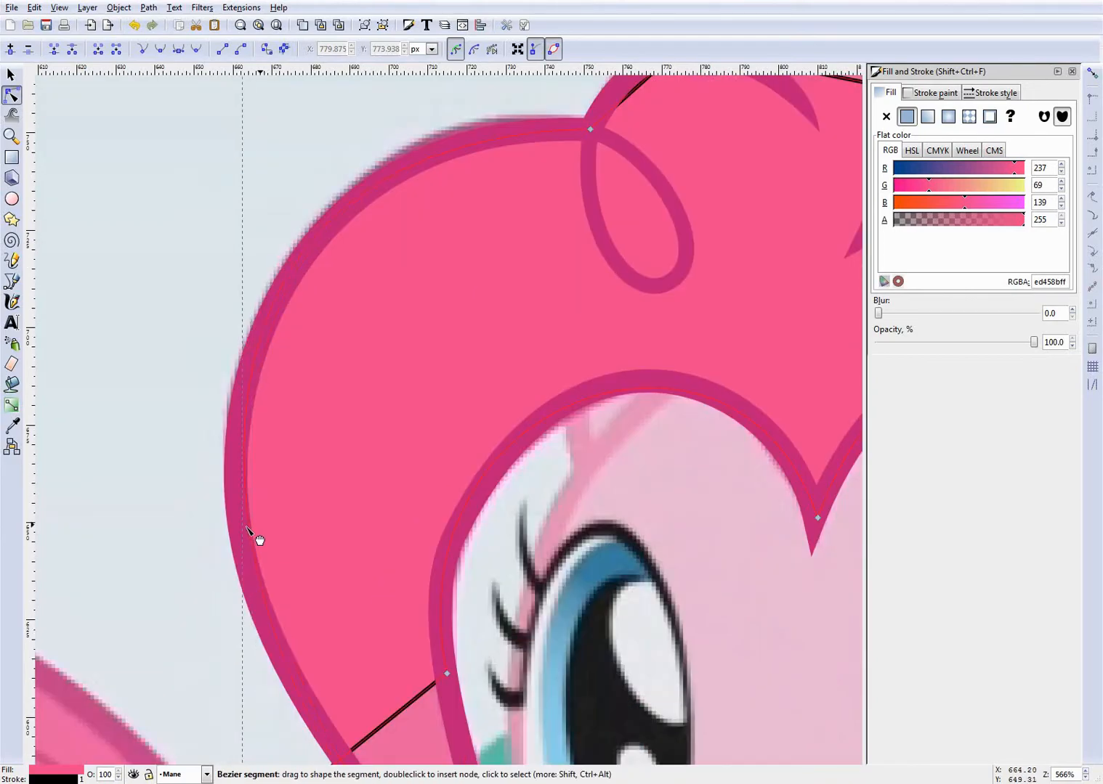
- Pull the fill's remaining forelock edge down around the lower curl, between the forelock tip and the inner side, to match the outline
scroll(364, 556, "down", 13)
scroll(364, 329, "up", 1)
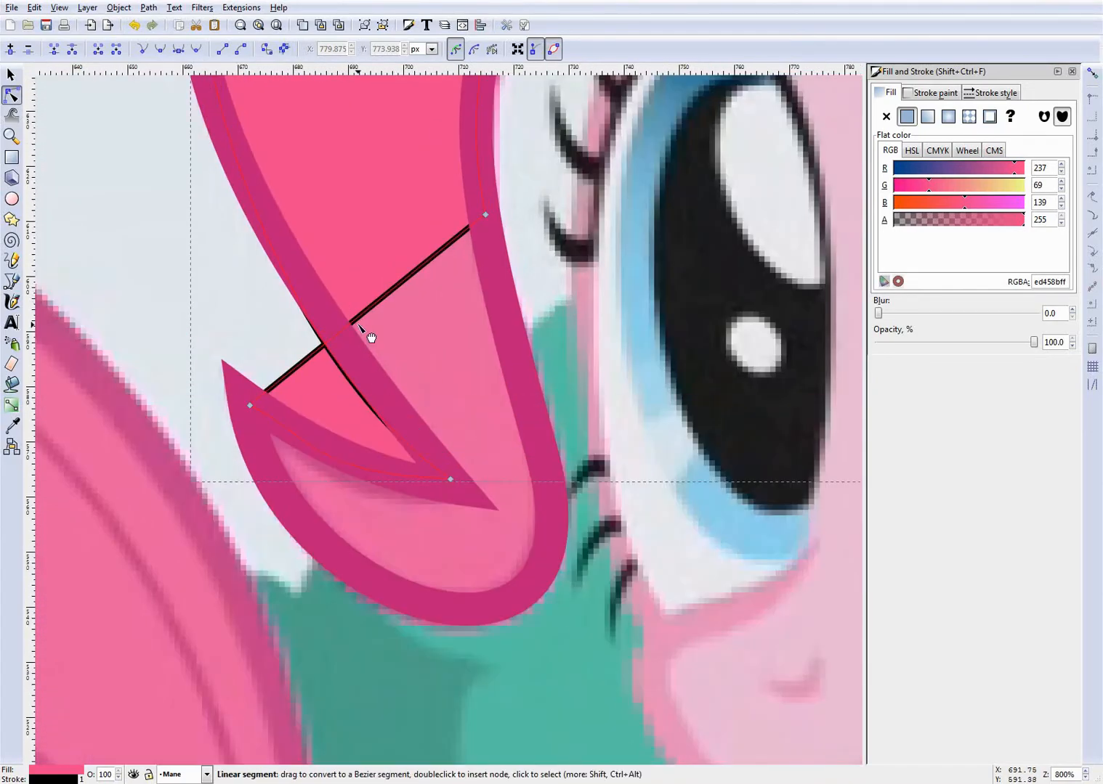
left_click_drag(372, 348, 406, 581)
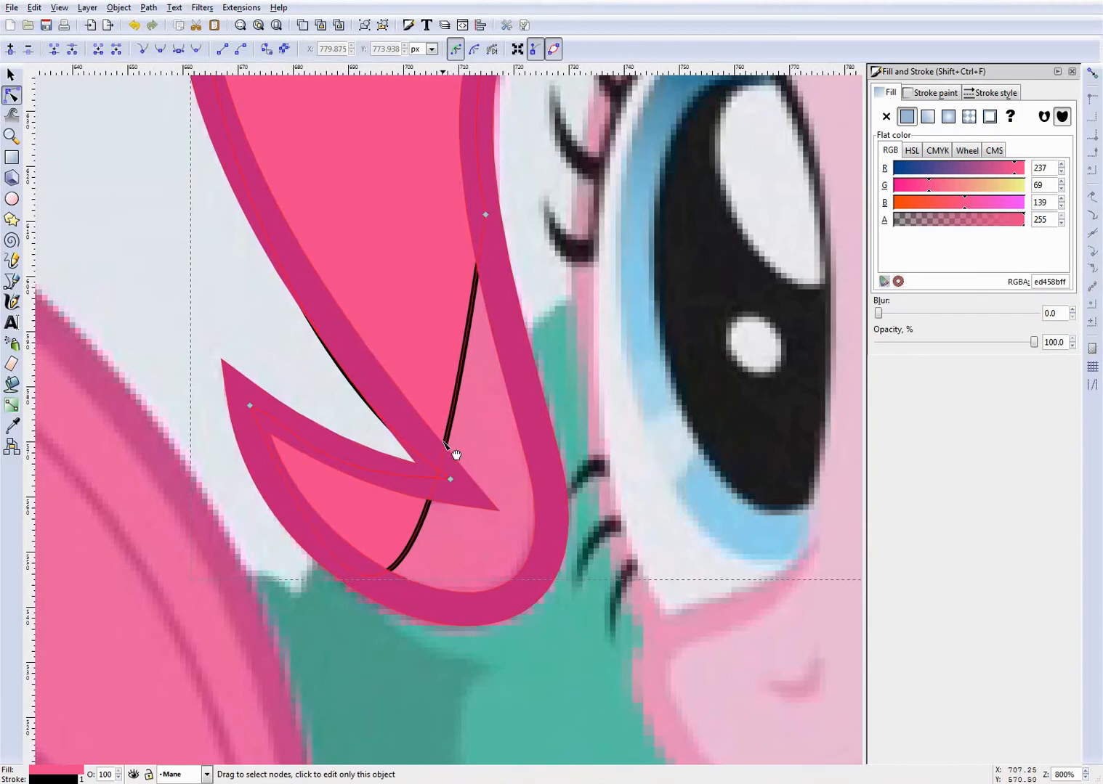
left_click_drag(444, 442, 535, 573)
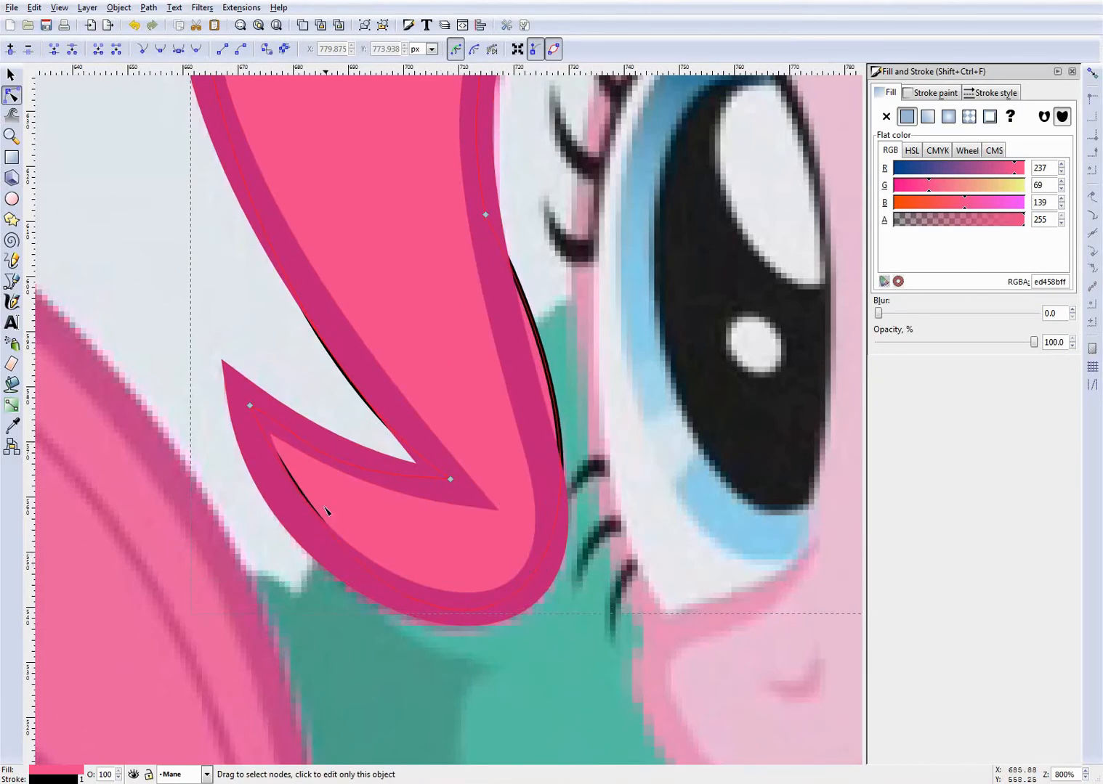
left_click_drag(329, 522, 313, 516)
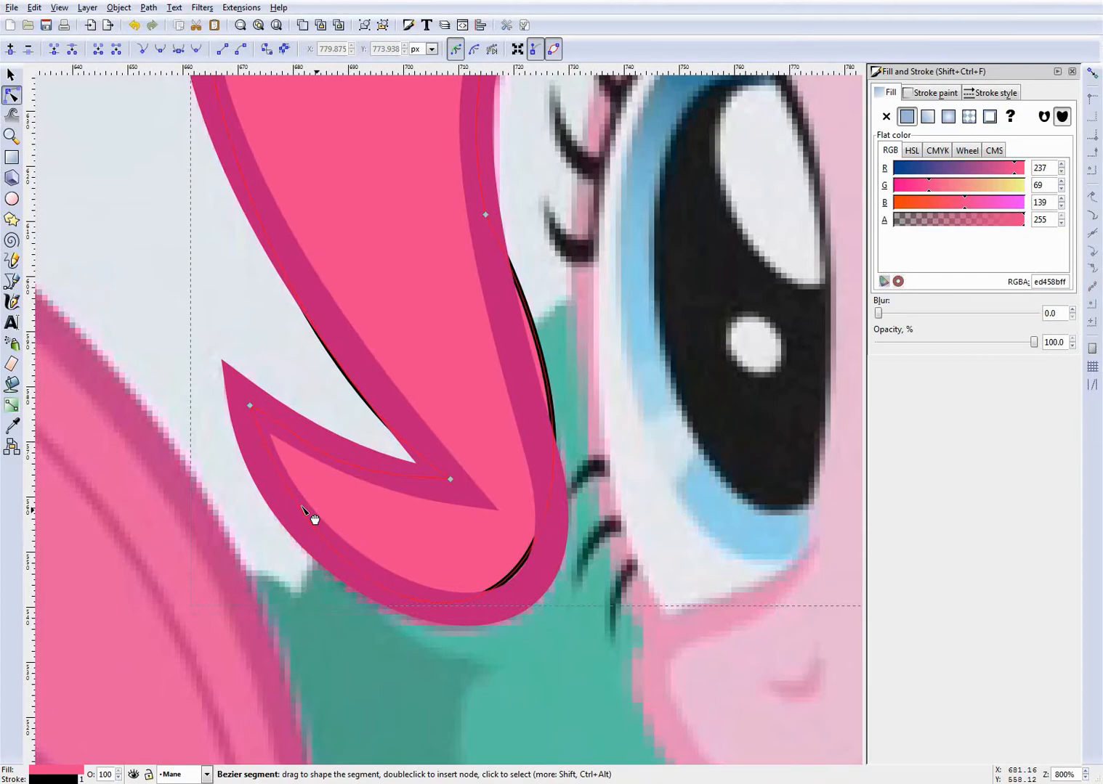
- Turn off the fill shape's stroke paint and give it a flat be1d77 stroke instead
left_click(916, 96)
left_click(887, 117)
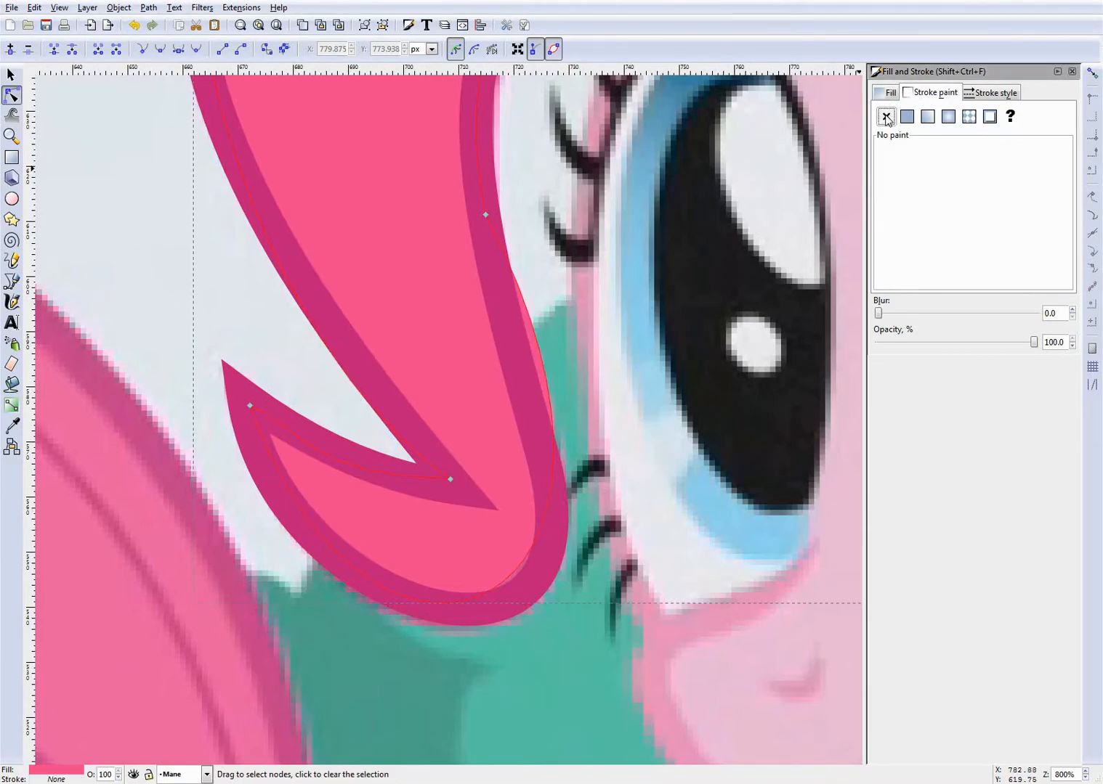
left_click(907, 116)
left_click(887, 93)
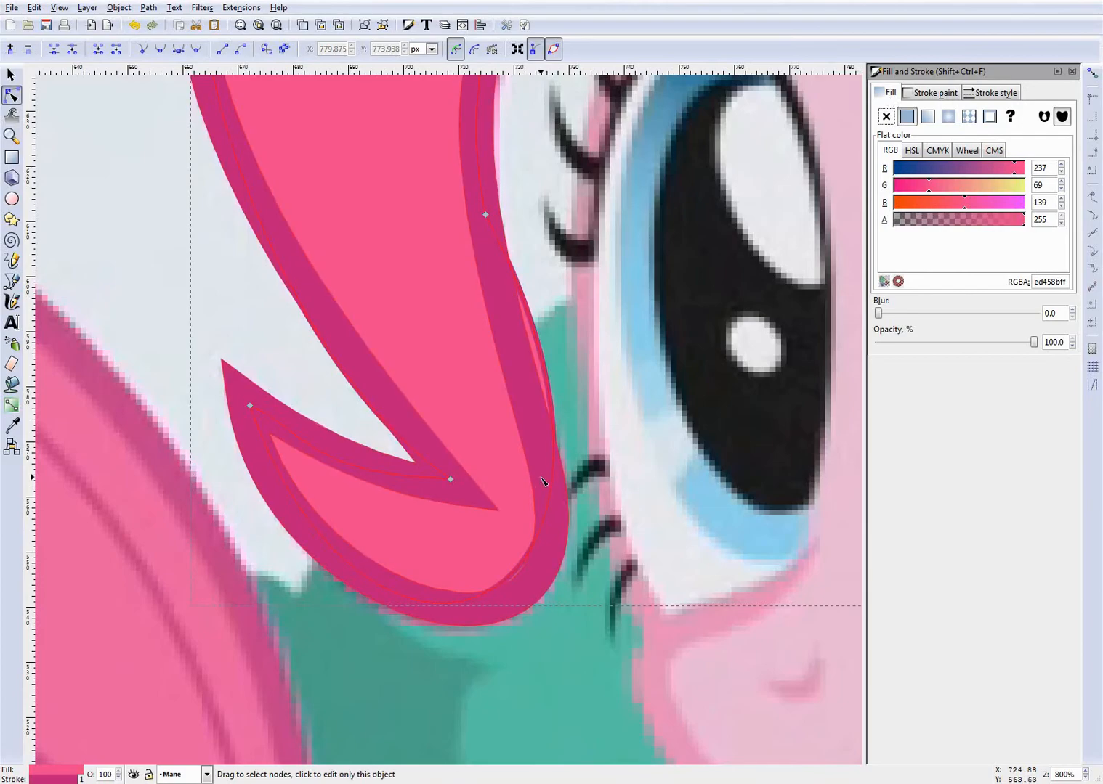
- Bend the fill's eye-side forelock edge and the curve around the lower curl so both run along the middle of the outline
left_click_drag(555, 387, 541, 423)
scroll(492, 593, "down", 3)
scroll(494, 592, "up", 3)
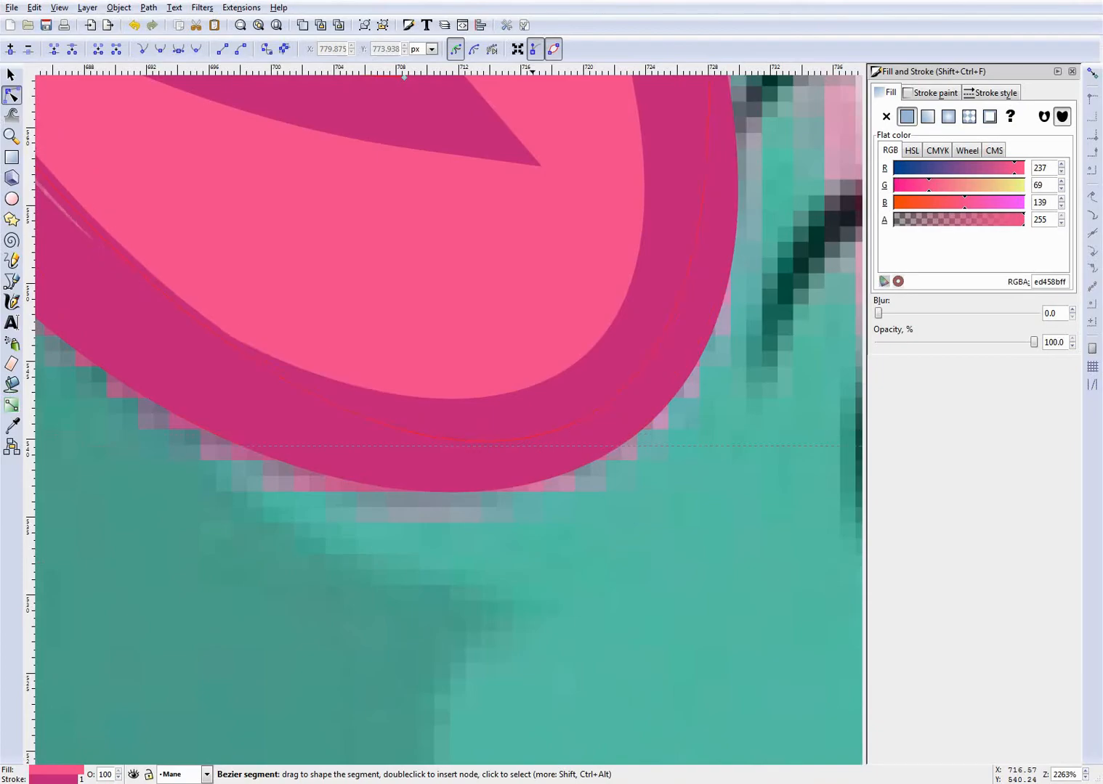
scroll(577, 428, "down", 4)
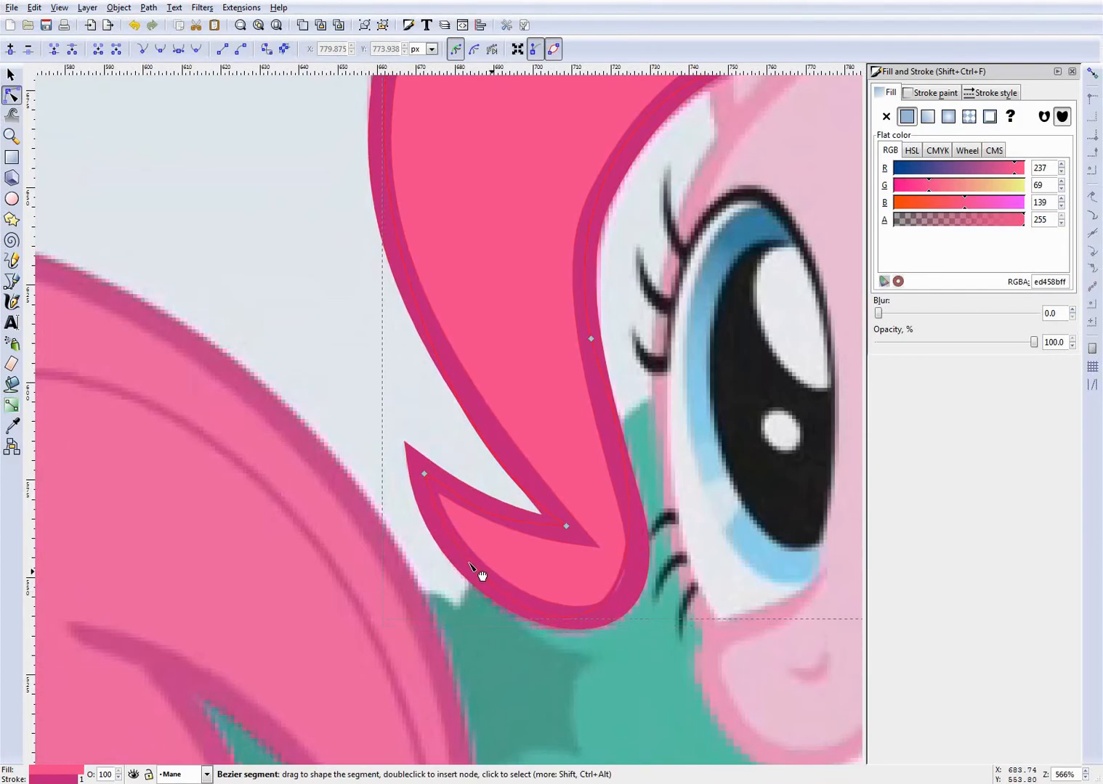
scroll(595, 624, "up", 3)
left_click(558, 582)
left_click_drag(651, 499, 676, 513)
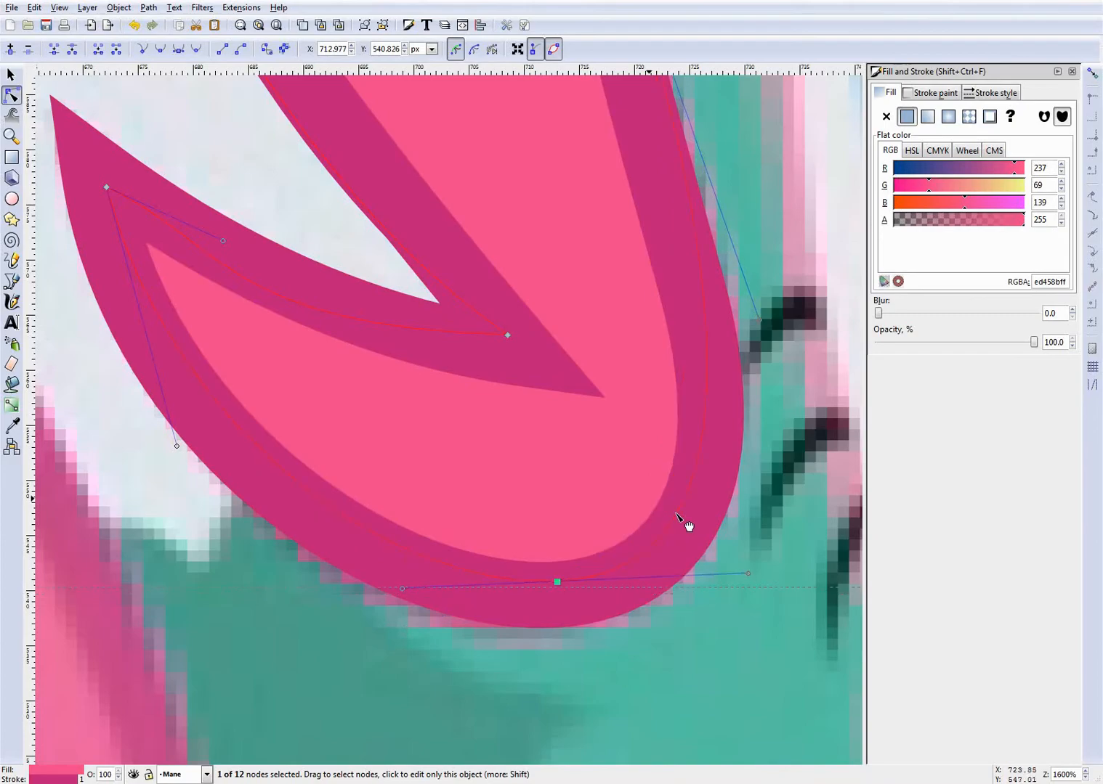
scroll(653, 337, "up", 10)
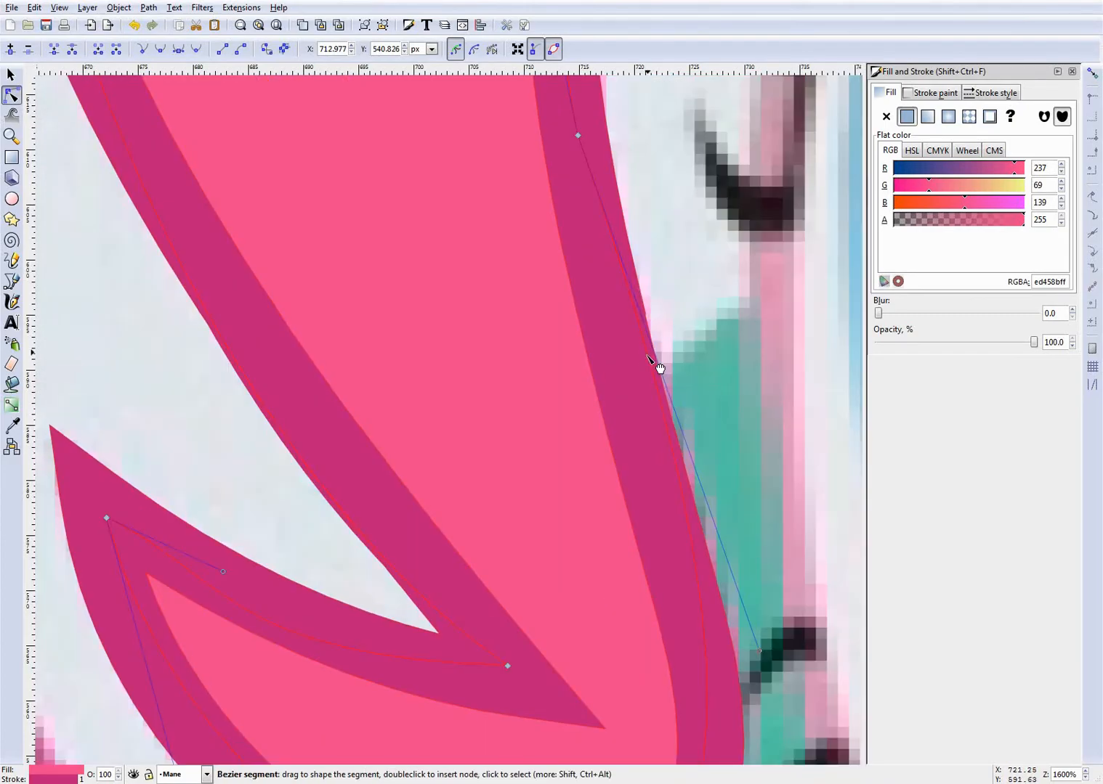
scroll(699, 596, "down", 5)
scroll(699, 596, "down", 8, "ctrl")
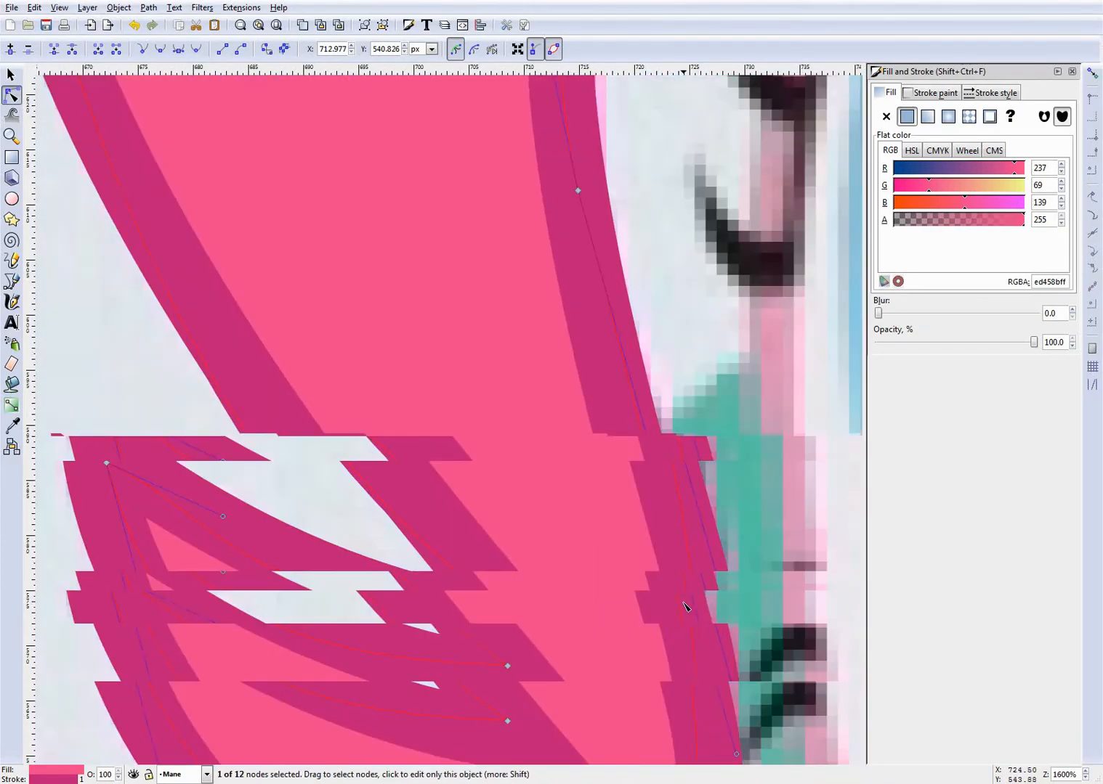
scroll(618, 473, "up", 8, "ctrl")
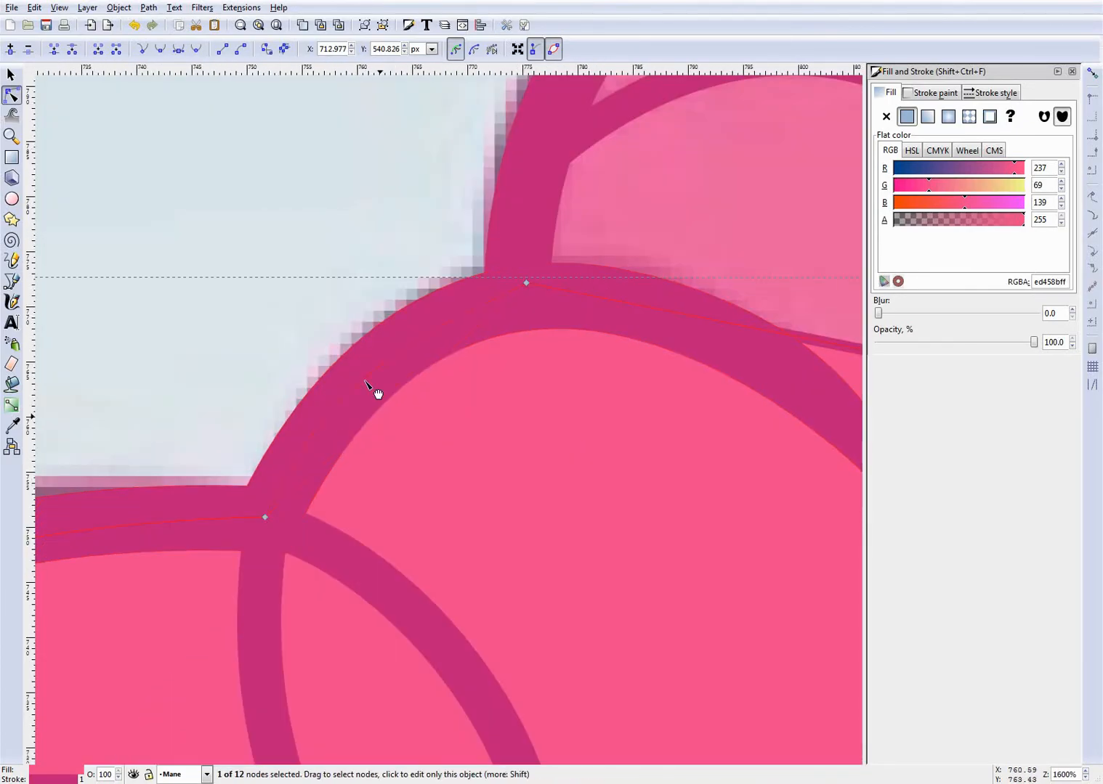
scroll(449, 409, "down", 3, "ctrl")
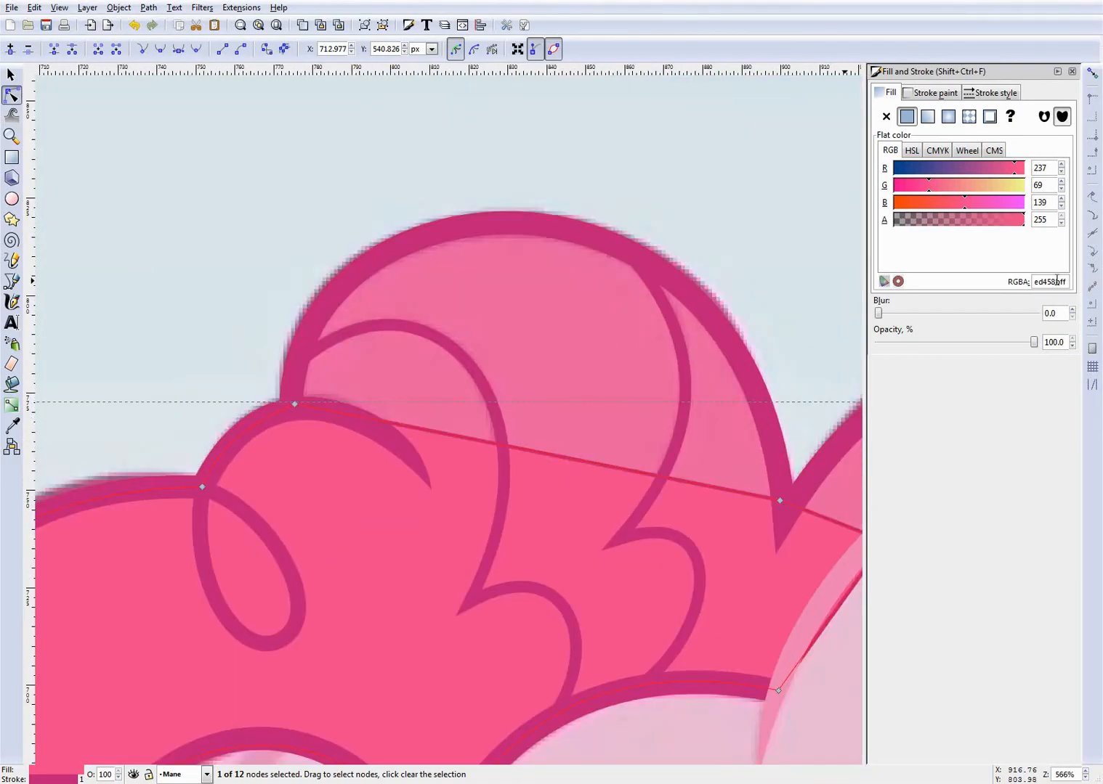
left_click_drag(1055, 281, 969, 277)
key("ctrl+c")
type("000000")
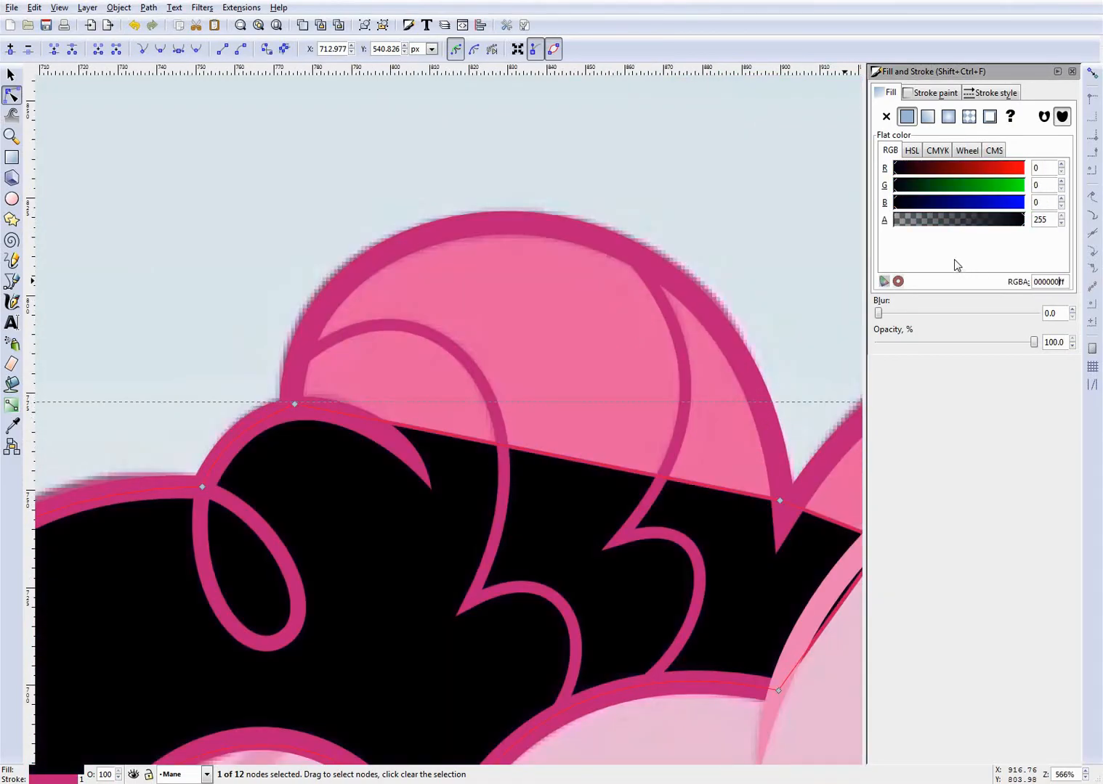
type("00")
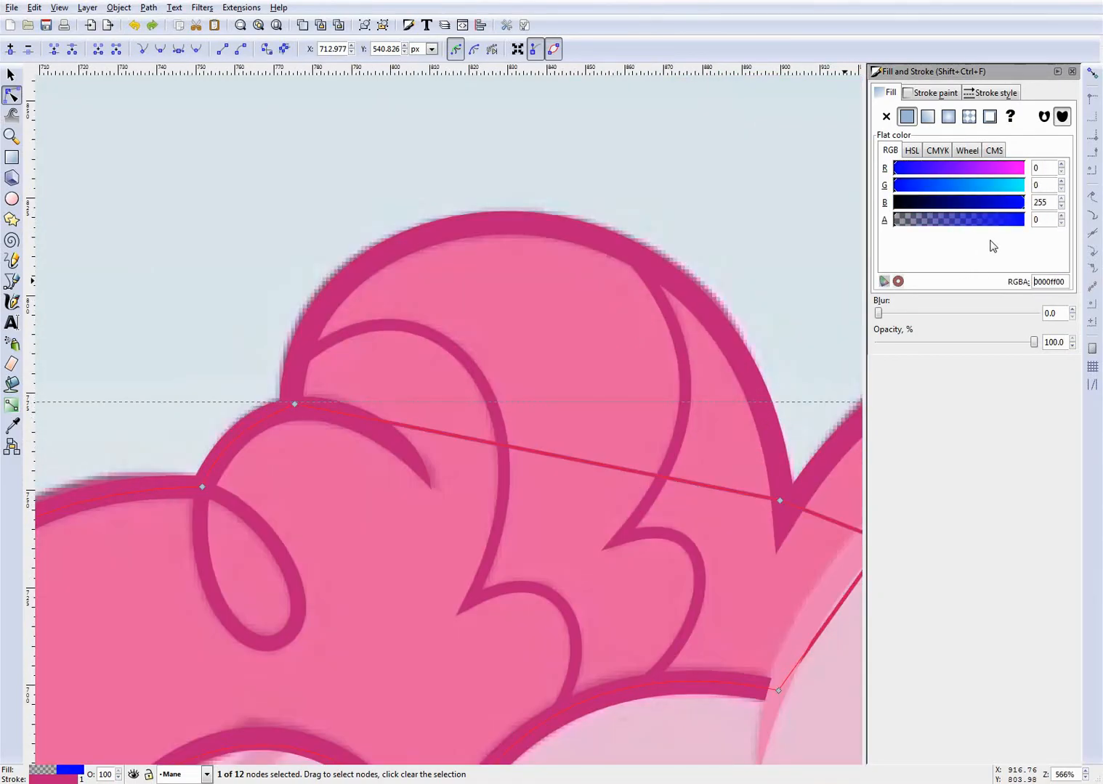
key("Delete")
key("Delete")
key("Delete")
key("Delete")
key("ctrl+v")
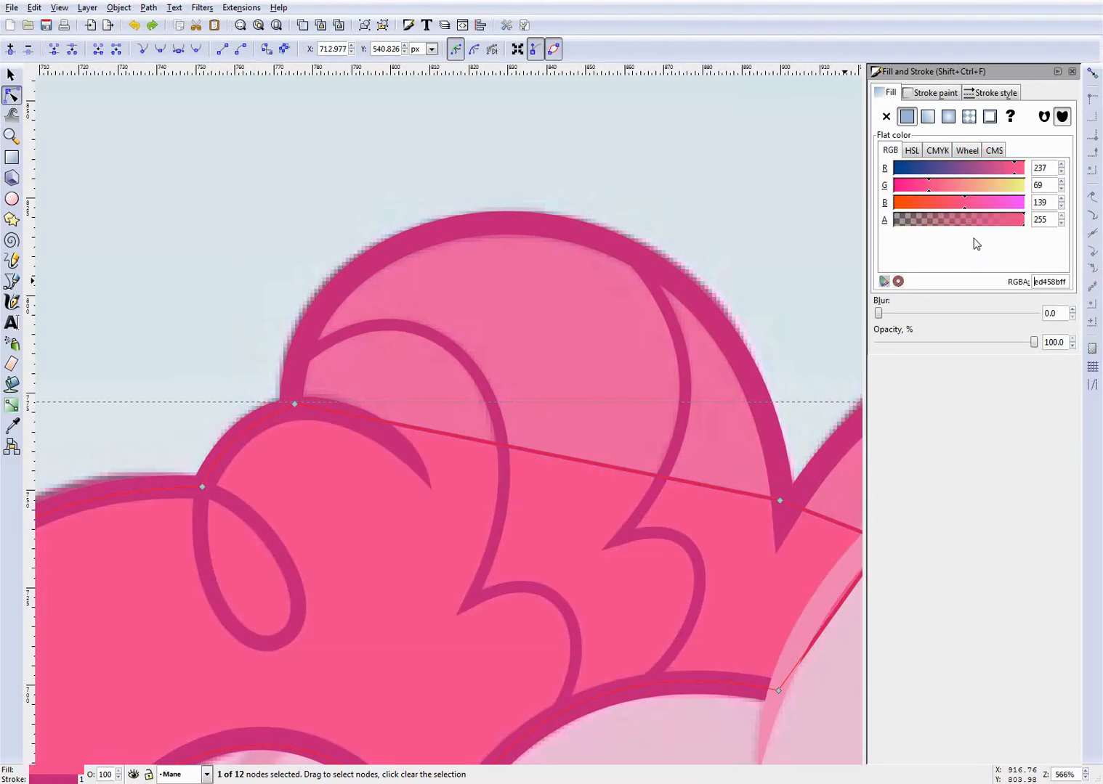
- Set the fill shape's stroke colour to 000000 and bend its straight top edge up along the mane's upper curl outline
left_click(922, 94)
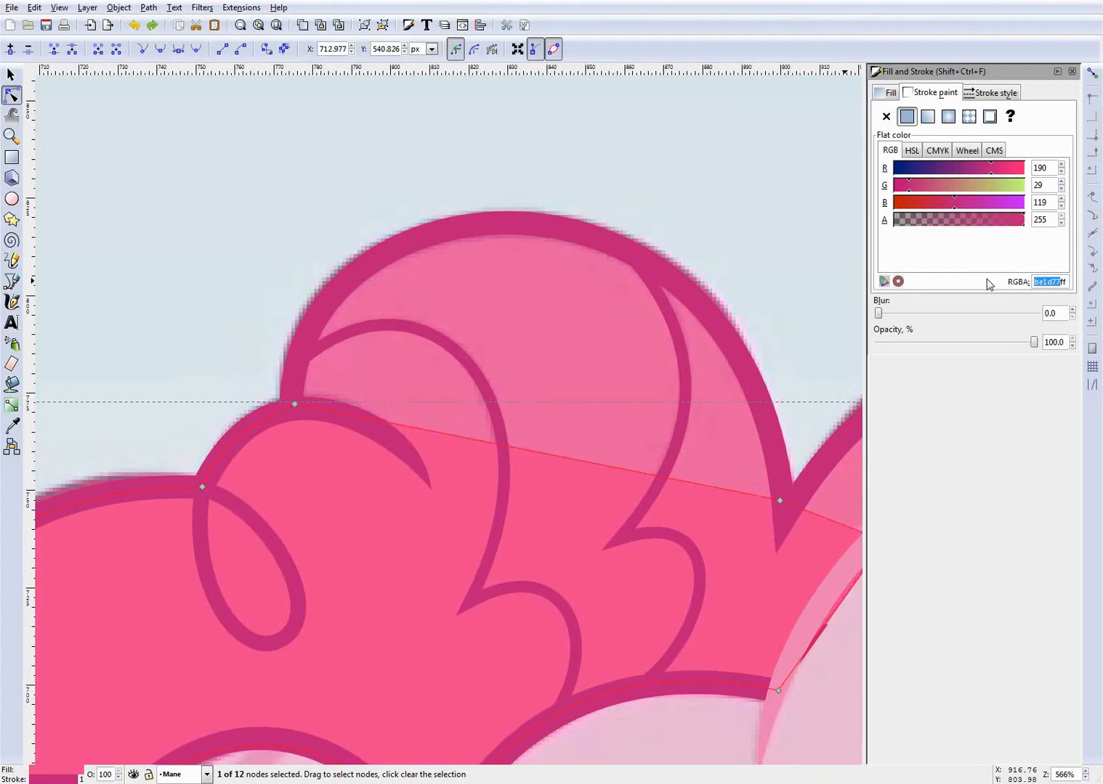
type("000000")
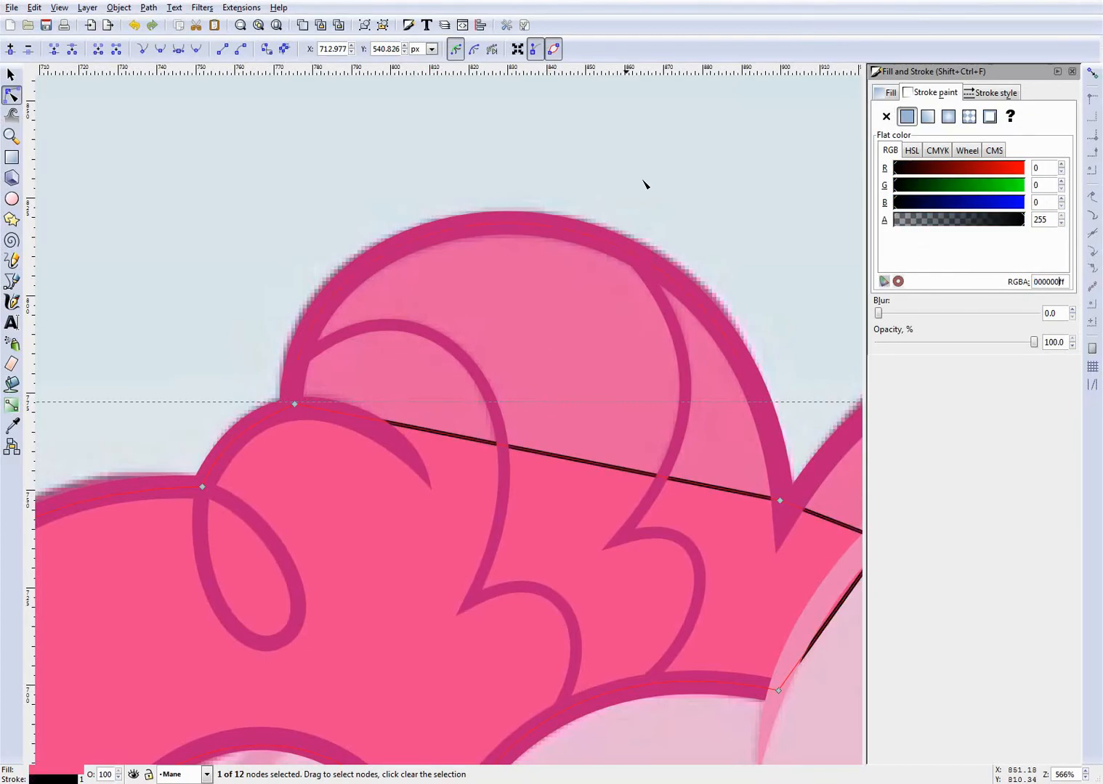
mouse_move(557, 460)
left_mouse_down()
mouse_move(517, 330)
mouse_move(445, 256)
left_mouse_up()
left_click_drag(605, 341, 716, 317)
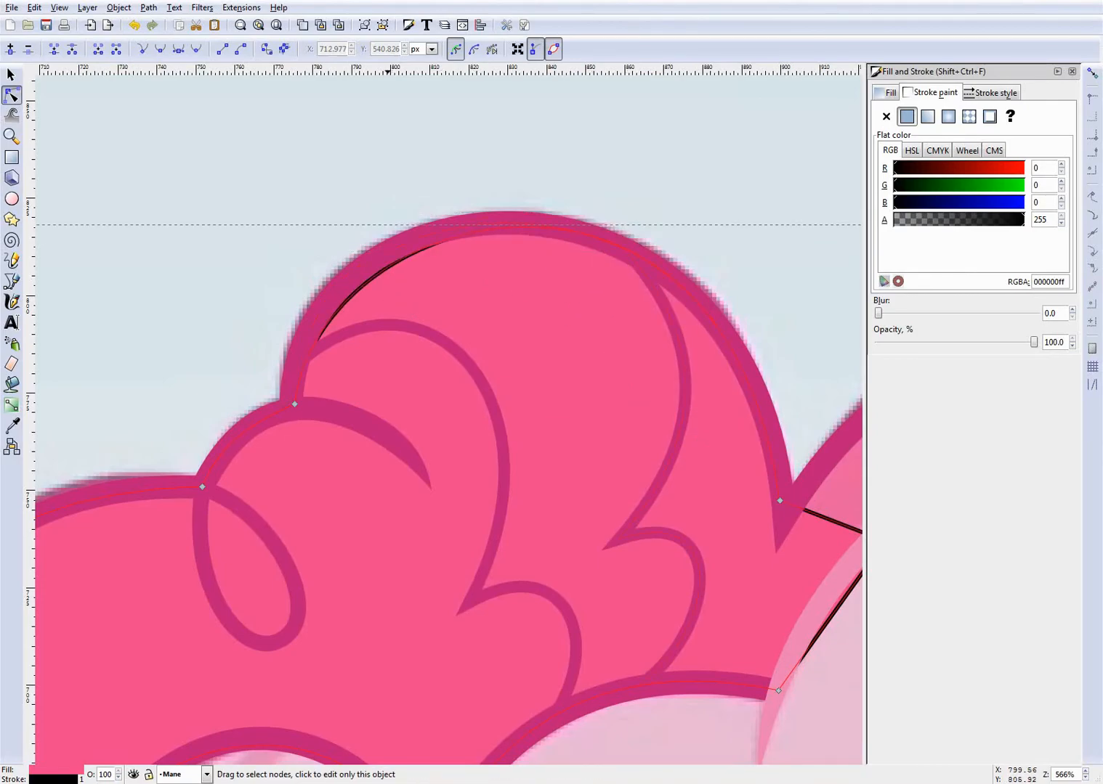
left_click_drag(387, 272, 369, 271)
- Fit the fill to the back lobe: centre the notch node in the outline and bend the upper and lower edges around the lobe
scroll(460, 354, "down", 3)
scroll(716, 419, "up", 3)
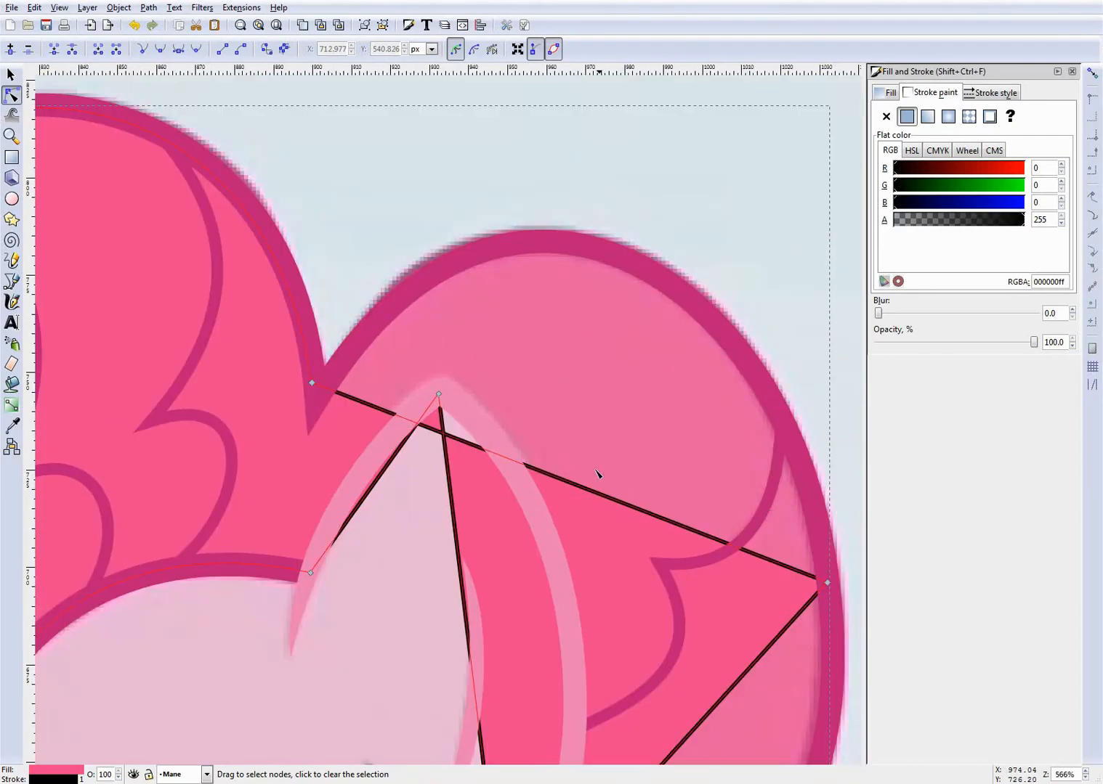
left_click_drag(565, 487, 621, 261)
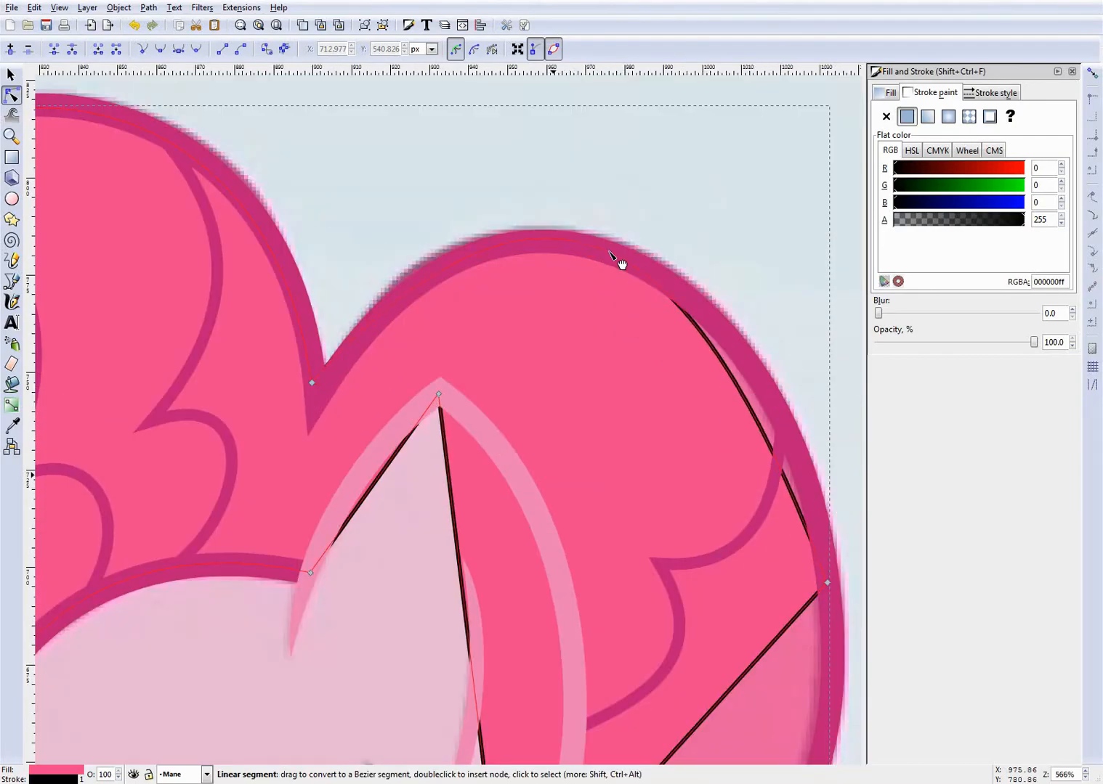
left_click(316, 391)
left_click_drag(316, 392, 321, 392)
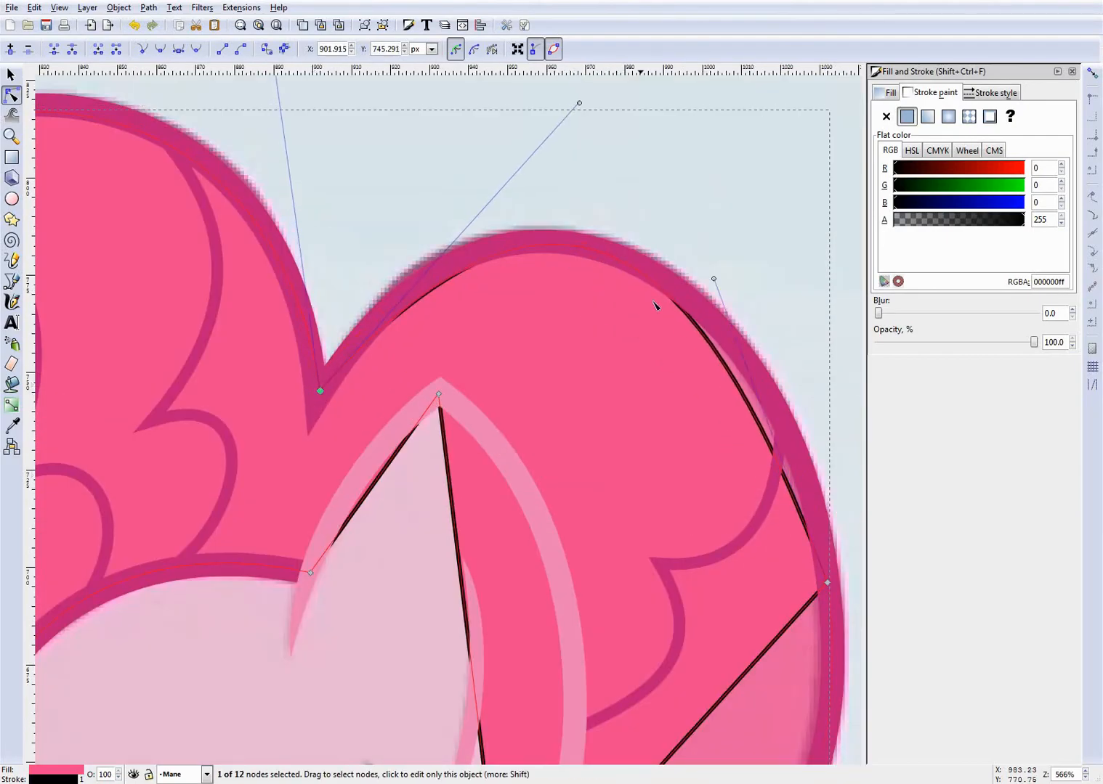
left_click_drag(434, 284, 436, 292)
left_click_drag(718, 357, 751, 362)
scroll(665, 522, "down", 10)
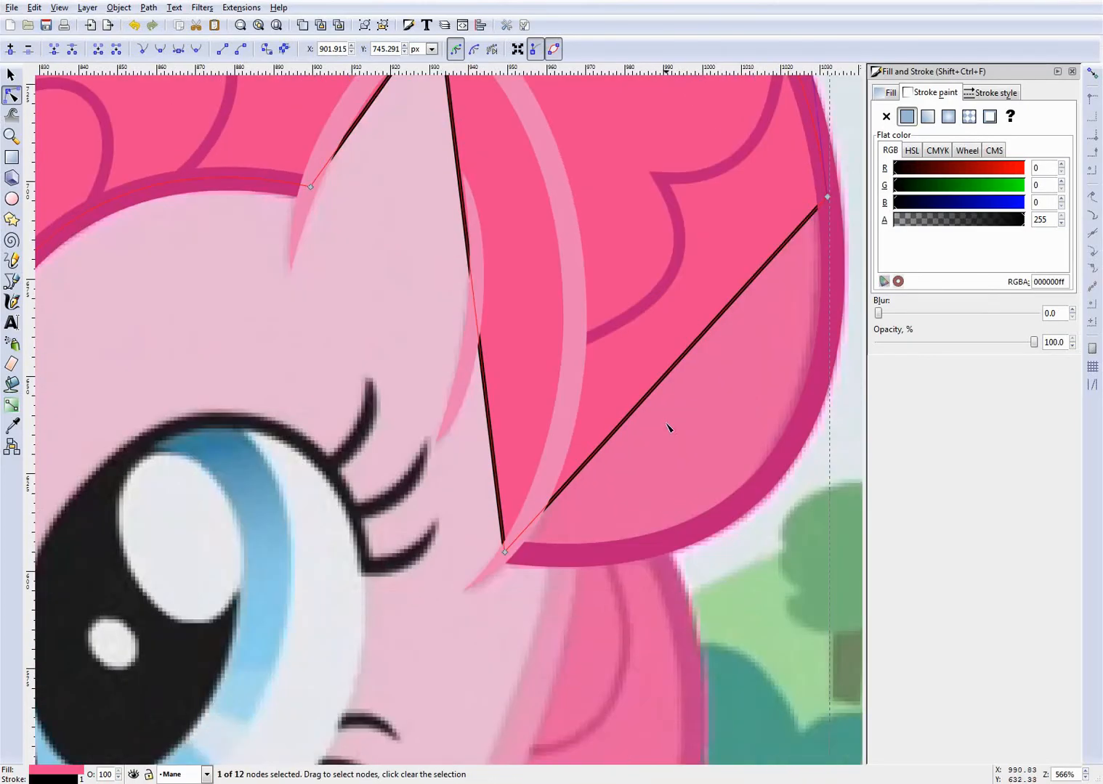
left_click_drag(672, 371, 770, 483)
- Bend the fill's straight edge behind the ear along the ear's back outline, from the tip to the base
scroll(586, 410, "down", 3)
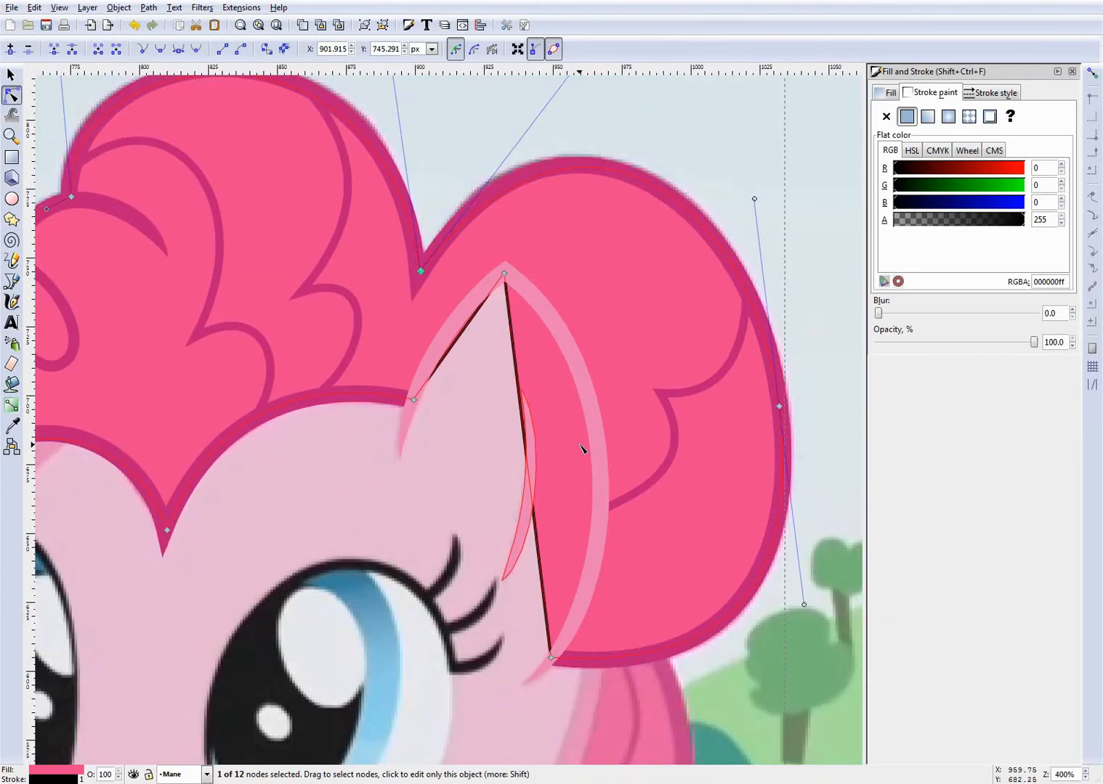
scroll(509, 450, "up", 3)
left_click_drag(512, 463, 614, 465)
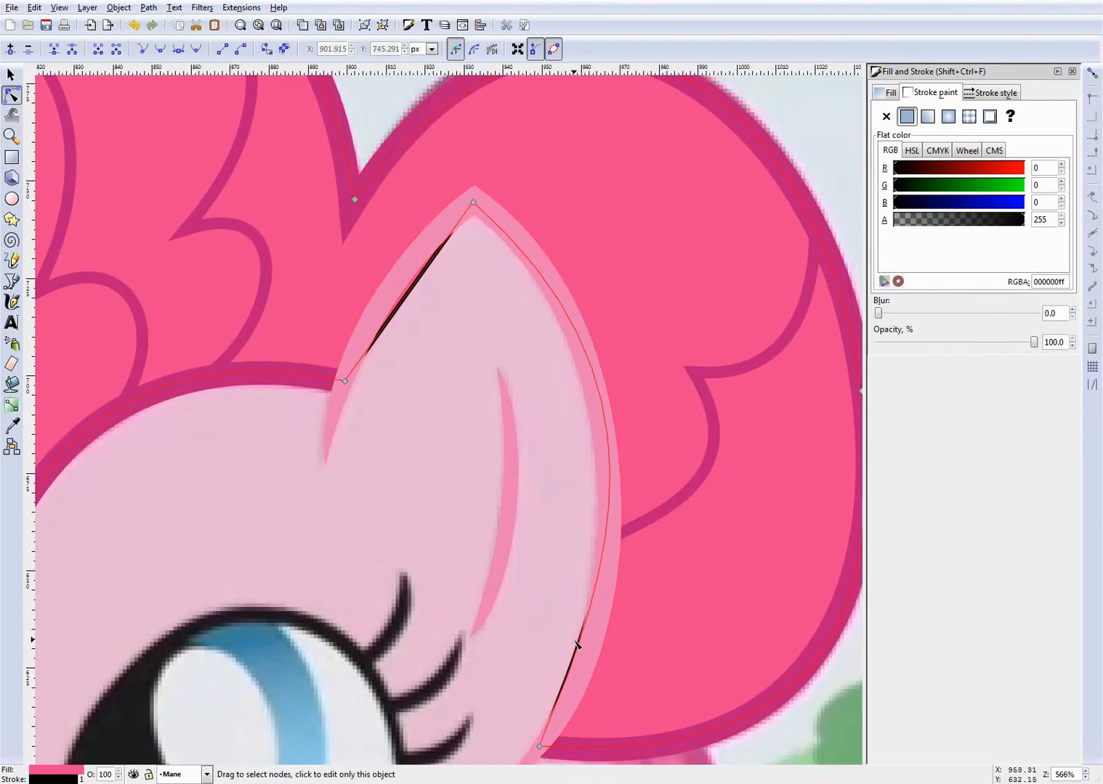
left_click_drag(579, 657, 583, 678)
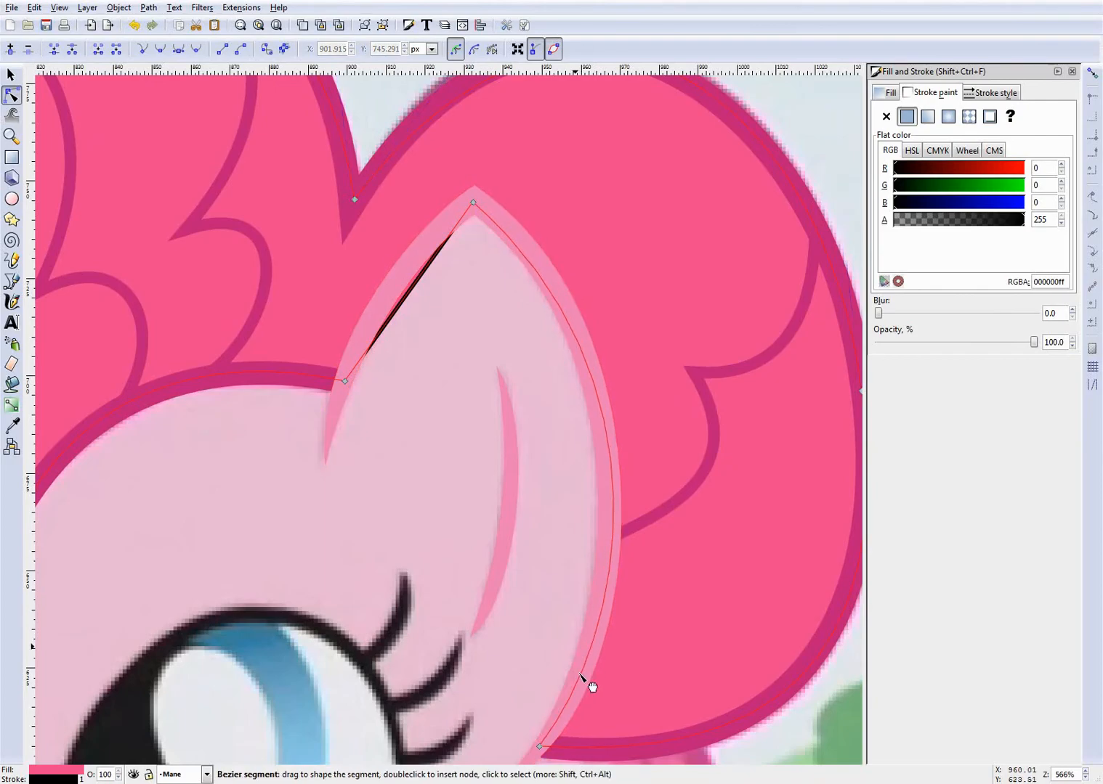
- Bend the fill's edge in front of the ear along the ear's front outline, from the tip to the fringe
scroll(632, 504, "down", 1)
scroll(610, 465, "up", 2)
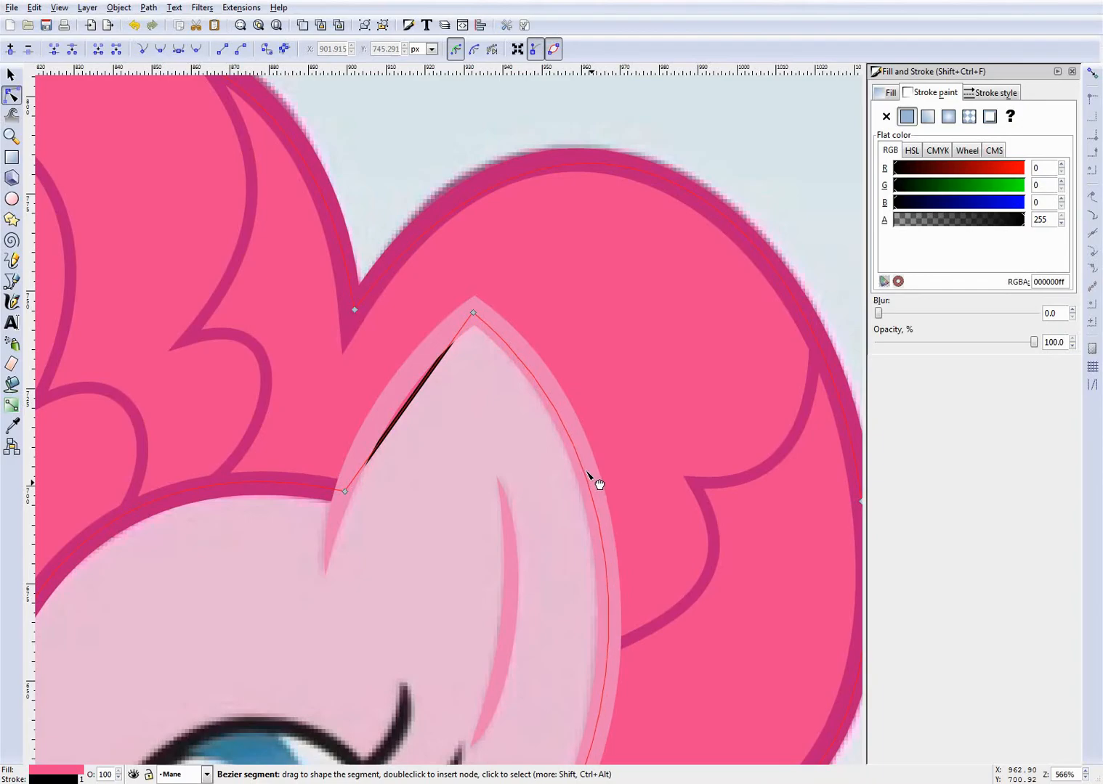
scroll(603, 483, "down", 3)
scroll(623, 485, "up", 2)
scroll(600, 483, "down", 2)
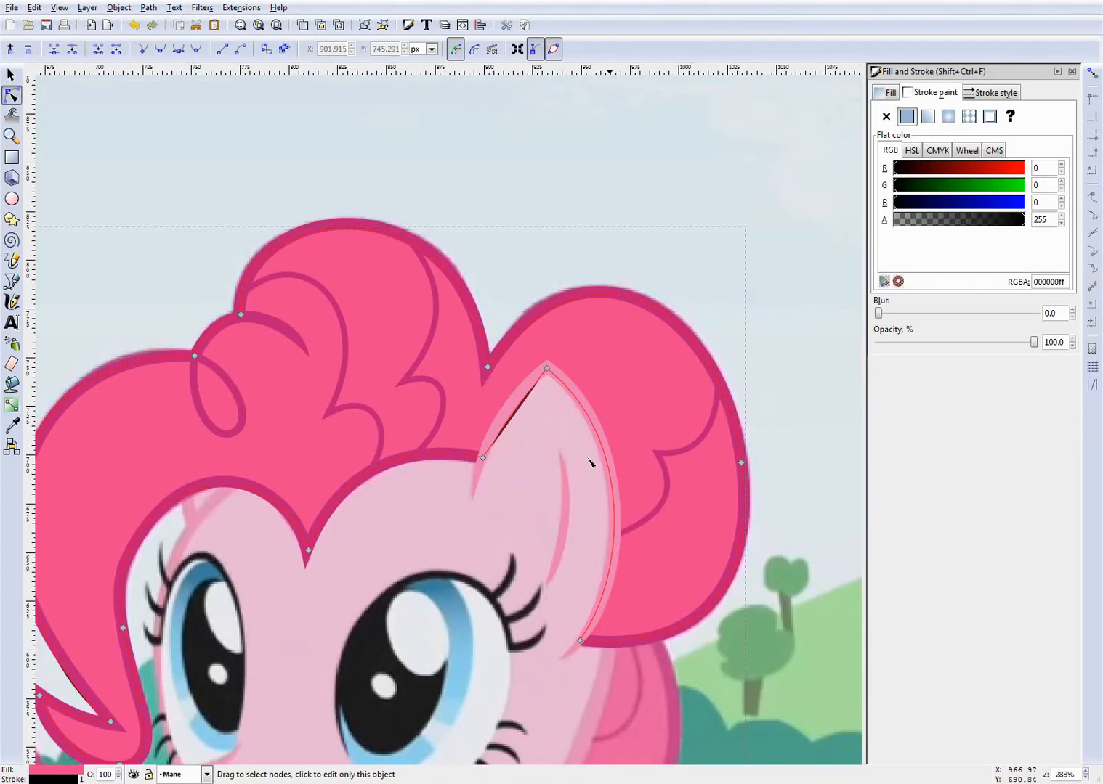
scroll(487, 414, "up", 4)
left_click_drag(565, 396, 542, 385)
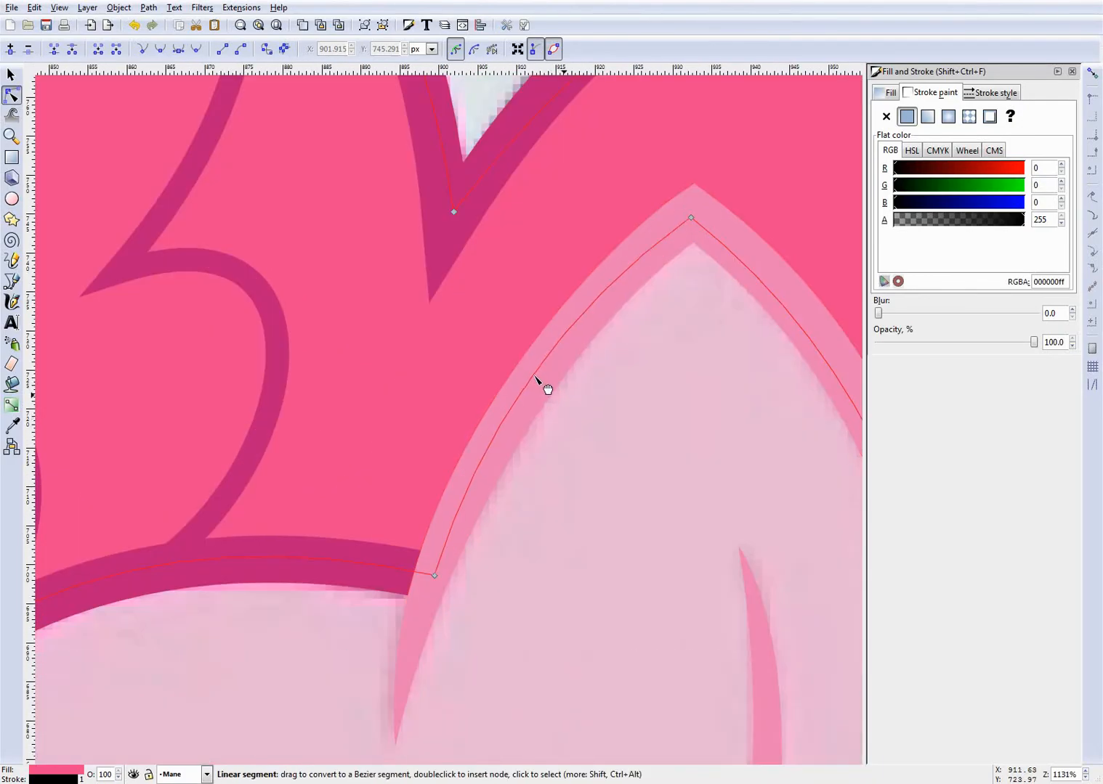
- Deselect the fill shape and save the document
scroll(555, 490, "down", 3)
scroll(556, 490, "down", 3)
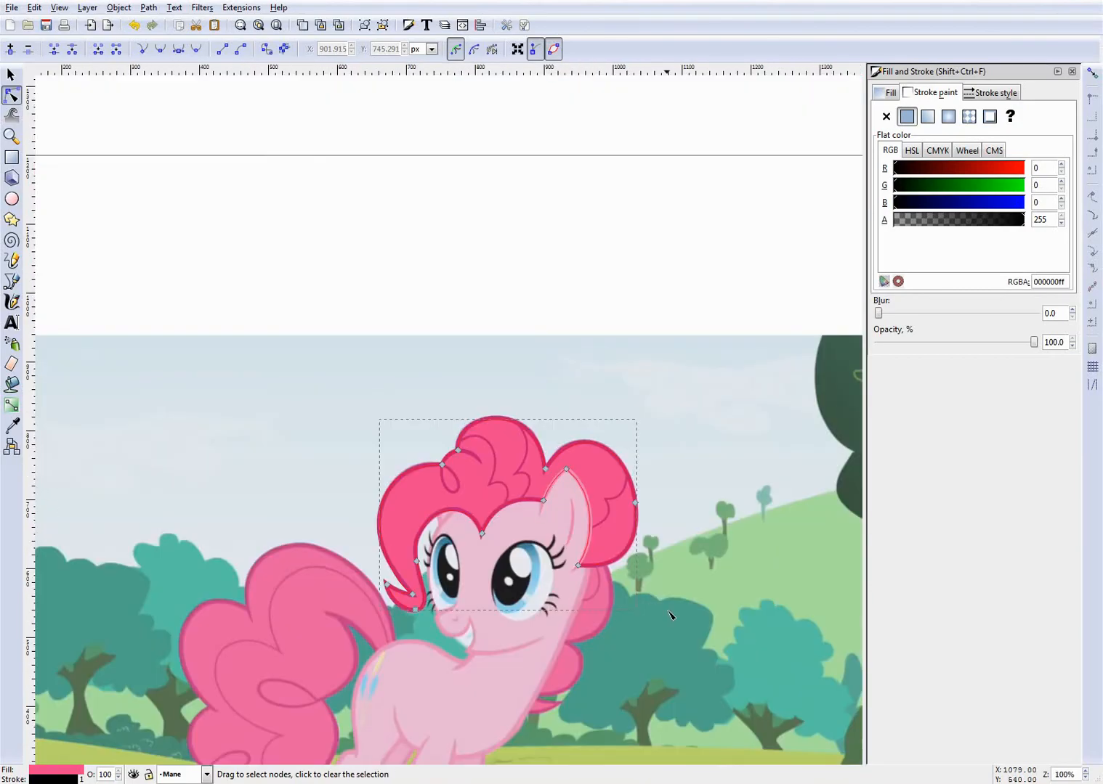
key("Escape")
scroll(554, 616, "up", 2)
scroll(508, 552, "down", 3)
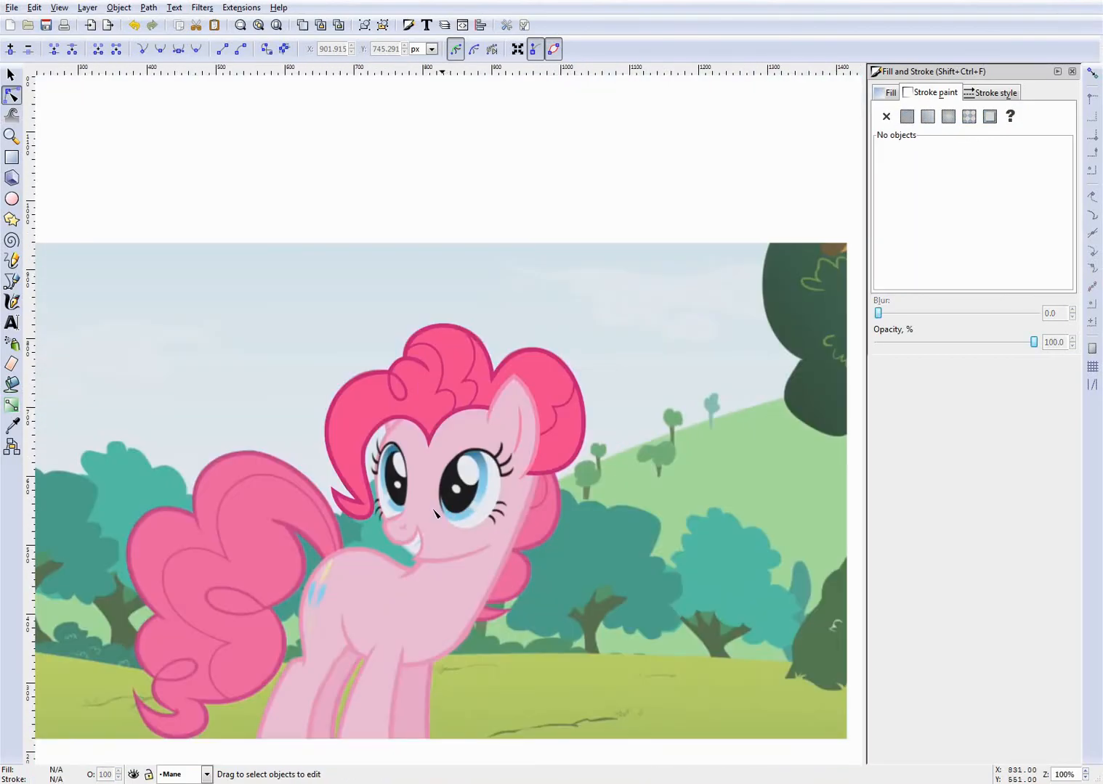
scroll(460, 490, "up", 3)
key("ctrl+s")
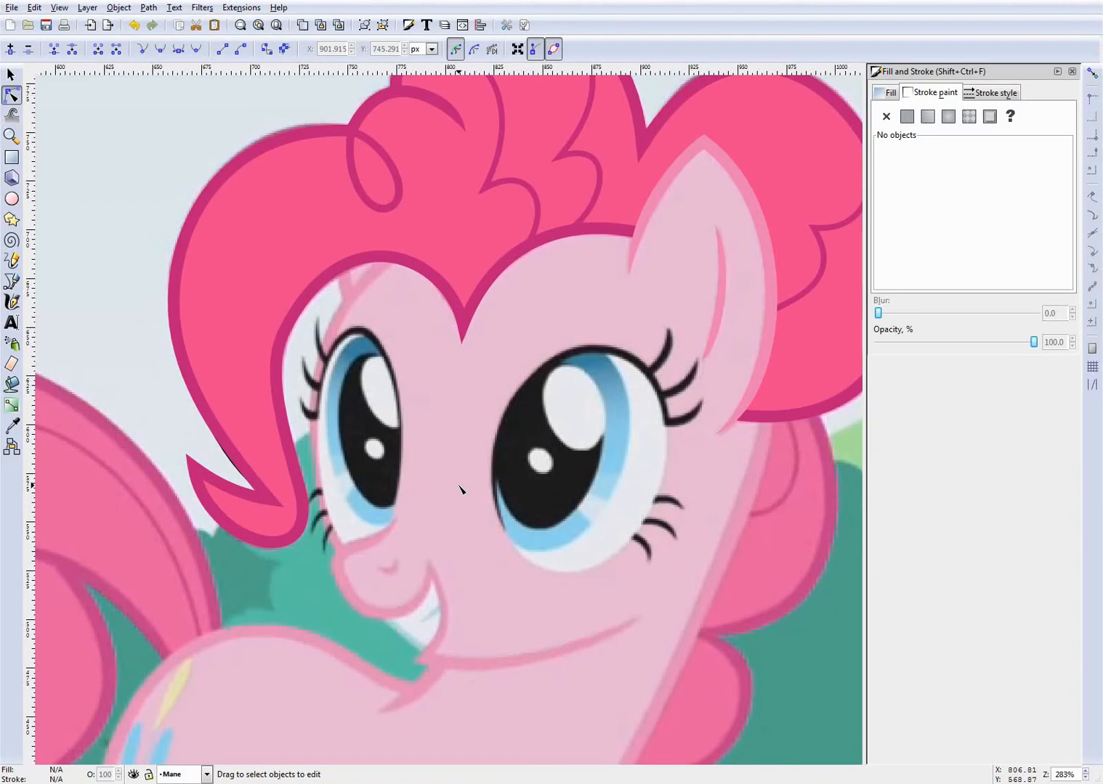
- Select the mane fill again and pull its outer forelock edge near the inner notch inward so it stays beneath the outline
scroll(459, 488, "up", 3)
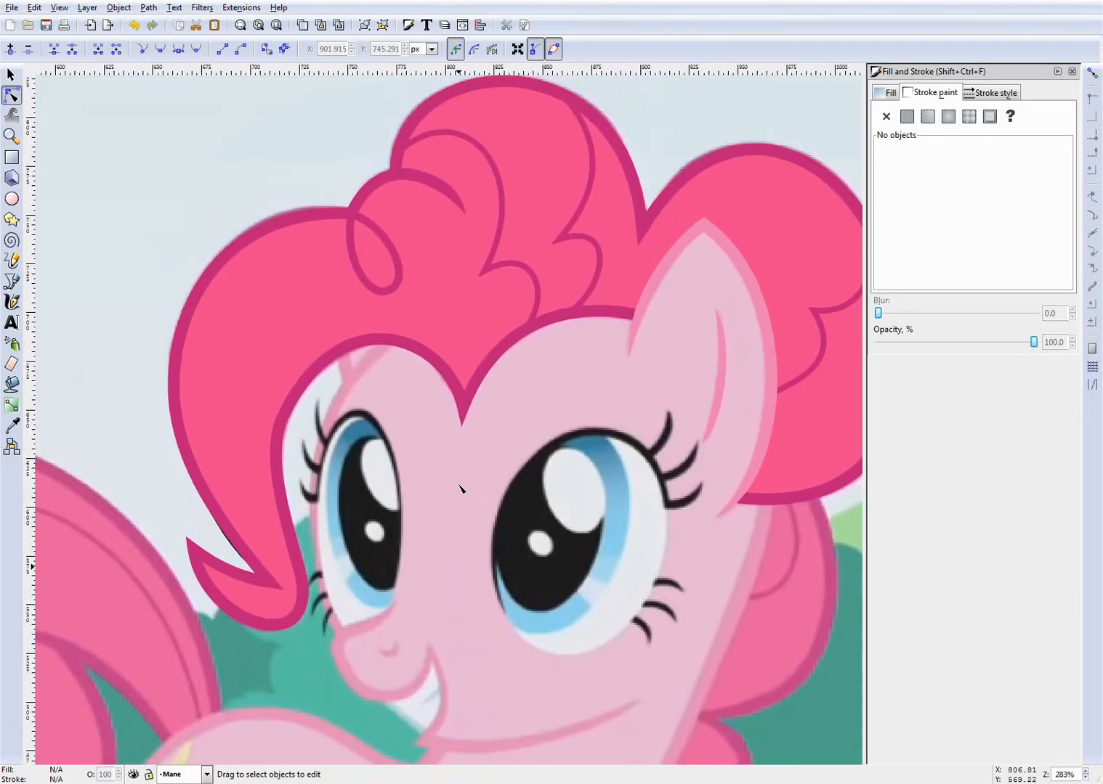
scroll(461, 490, "right", 3)
scroll(391, 517, "up", 1)
scroll(407, 501, "left", 2)
scroll(436, 472, "down", 2)
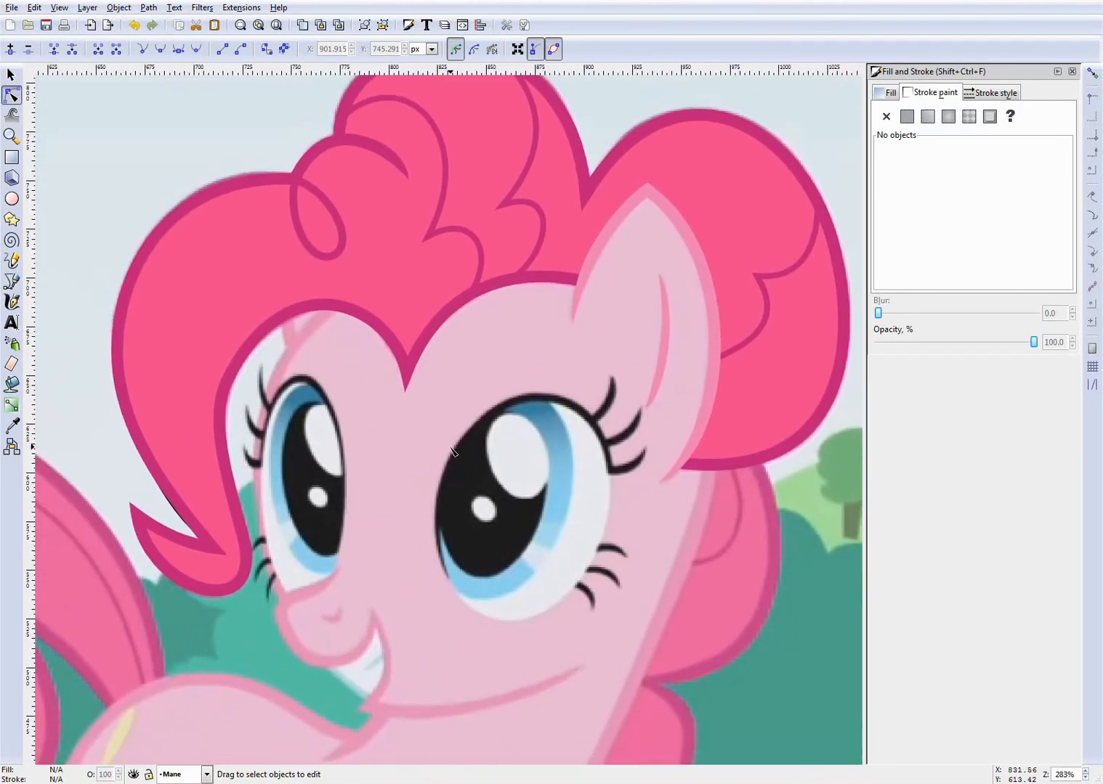
scroll(451, 450, "left", 3)
scroll(247, 508, "up", 5)
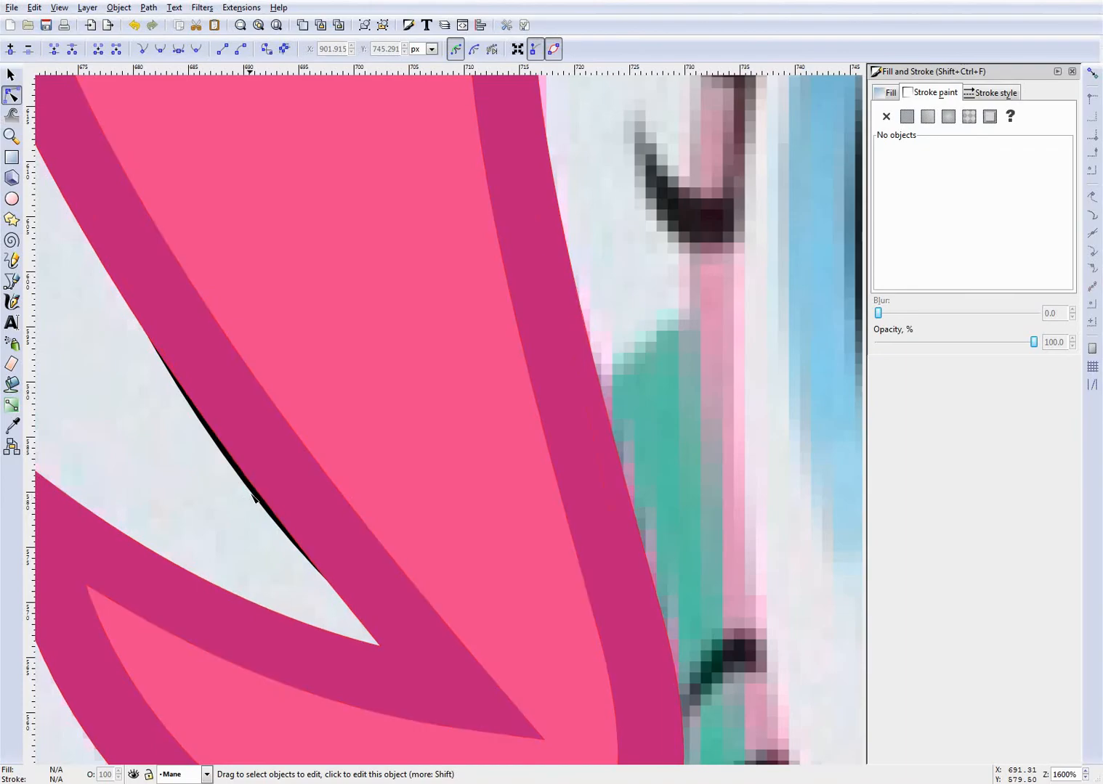
left_click(253, 494)
left_click(264, 502)
scroll(254, 491, "down", 2)
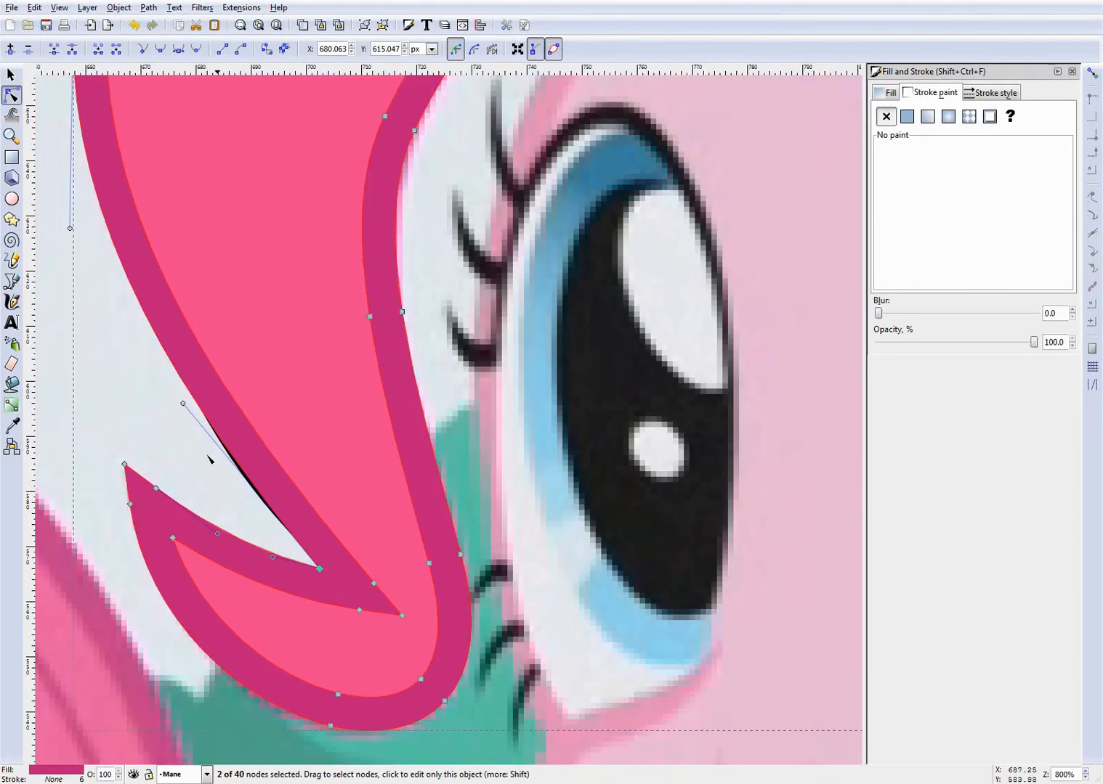
scroll(106, 419, "up", 1)
left_click(106, 419)
left_click(398, 360)
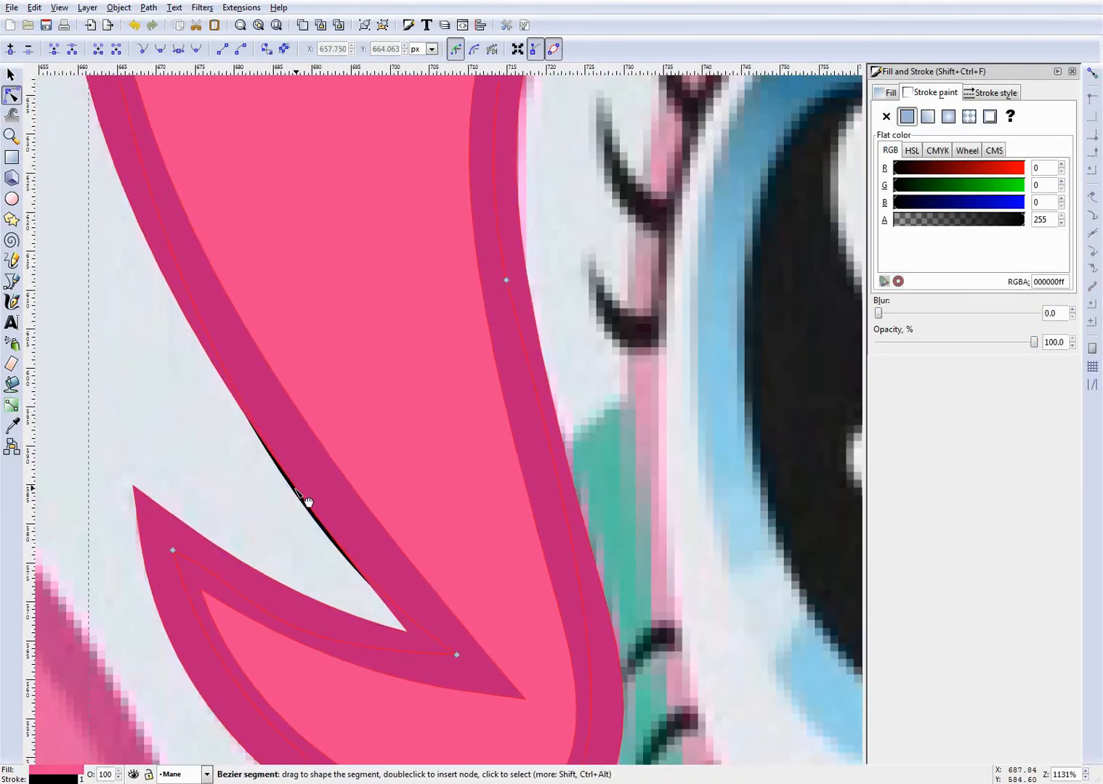
left_click_drag(308, 499, 313, 486)
- Add a node on the fill's outer forelock edge above the notch and bend the edge above it outward beneath the outline
scroll(308, 479, "down", 4)
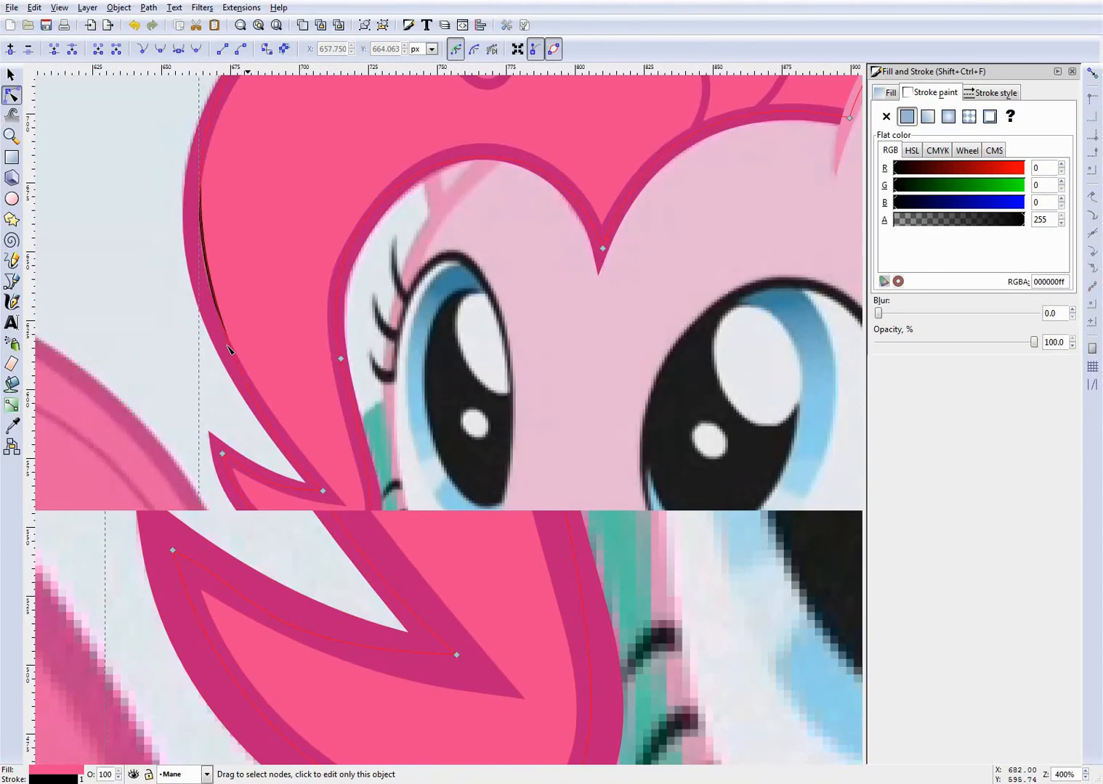
scroll(365, 509, "up", 3)
left_click(367, 511)
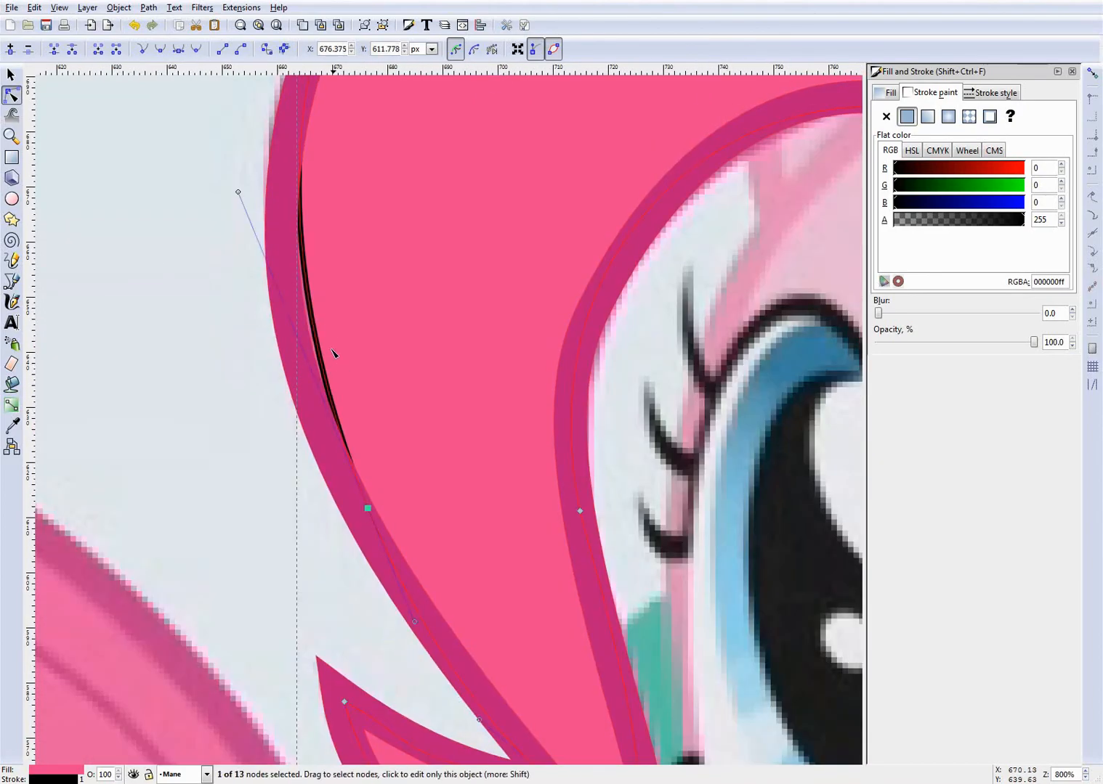
left_click_drag(327, 340, 304, 351)
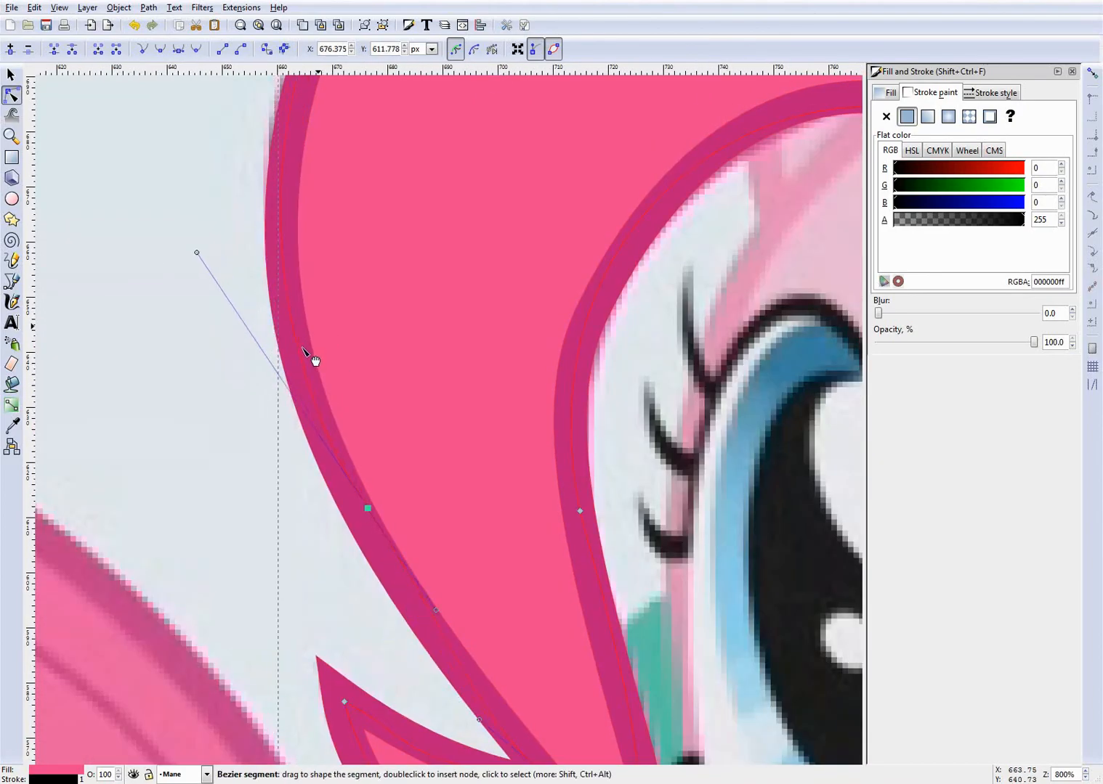
- Deselect the refitted mane fill, view the whole pony, and save the document
scroll(312, 359, "down", 10)
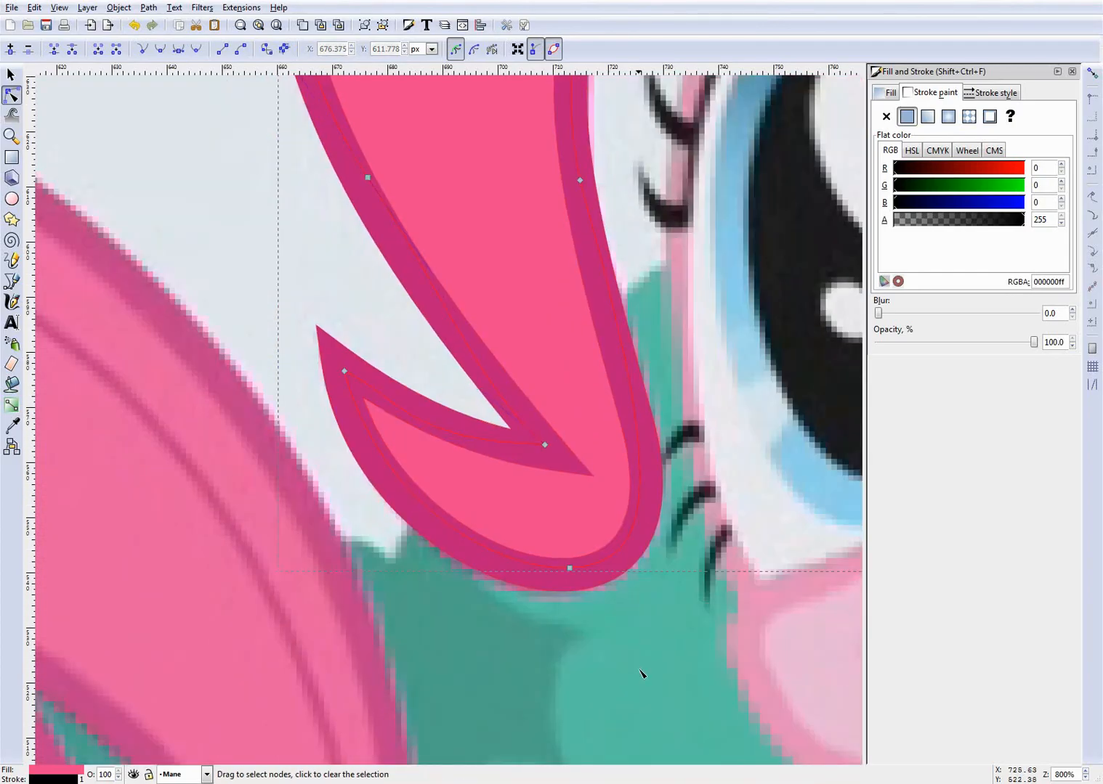
key("Escape")
scroll(633, 656, "down", 4)
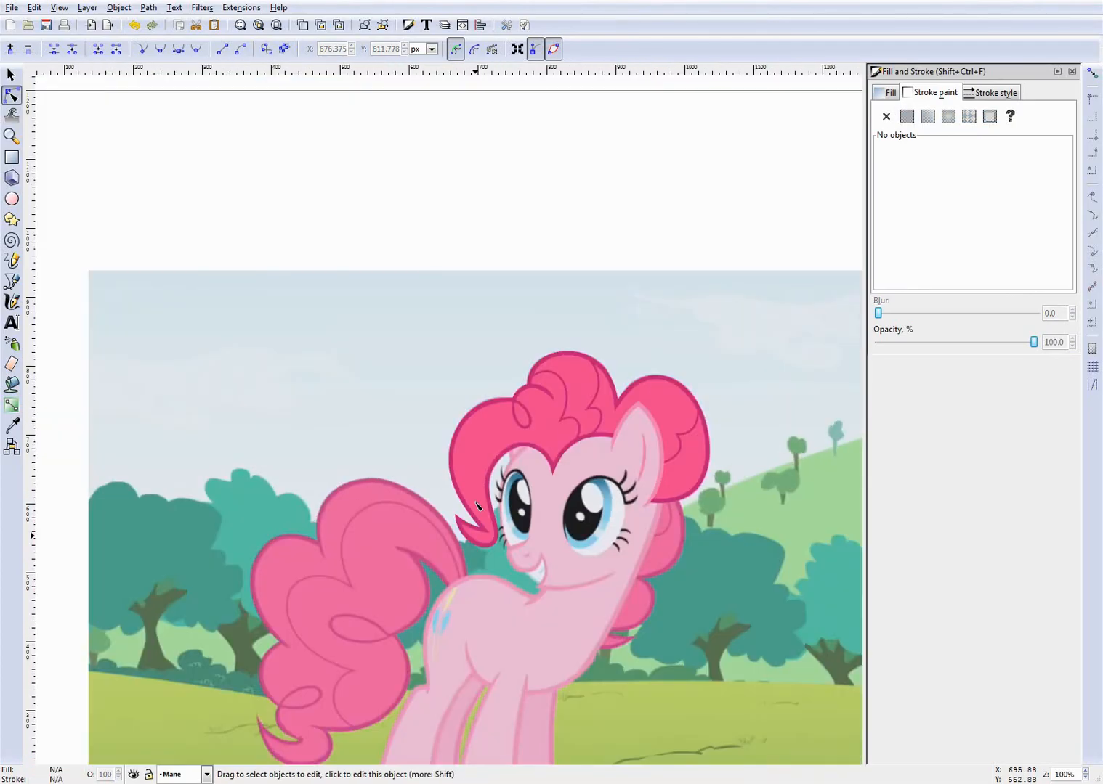
key("ctrl+s")
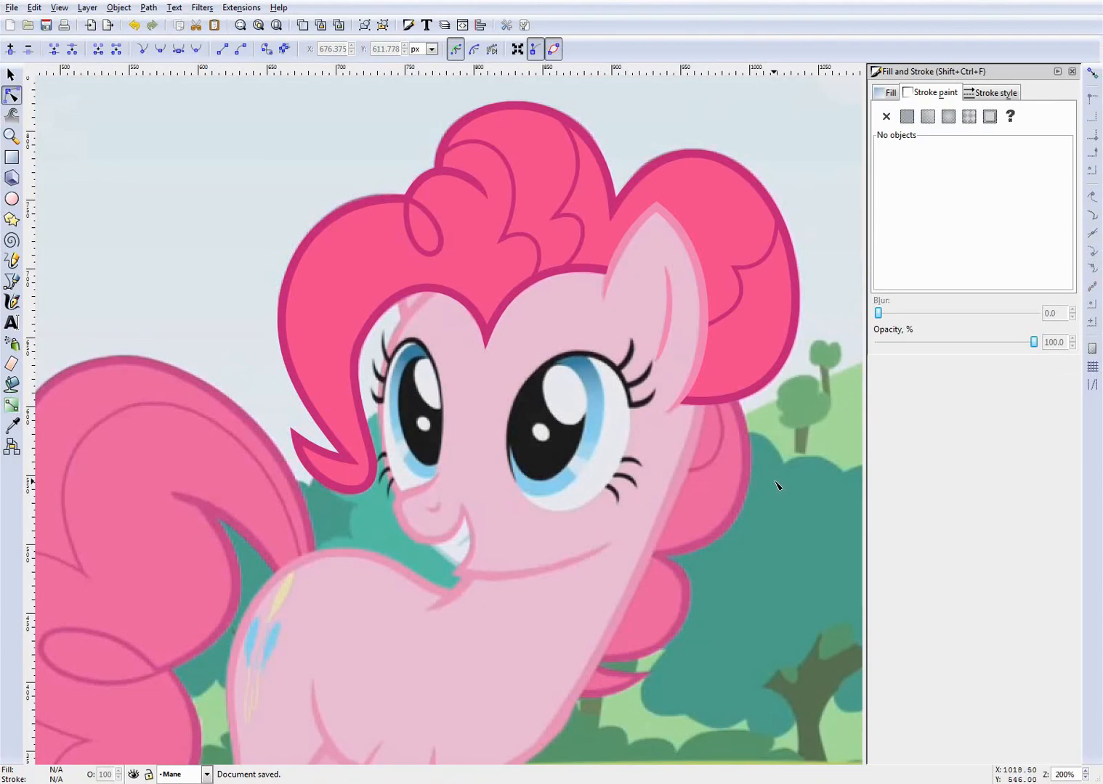